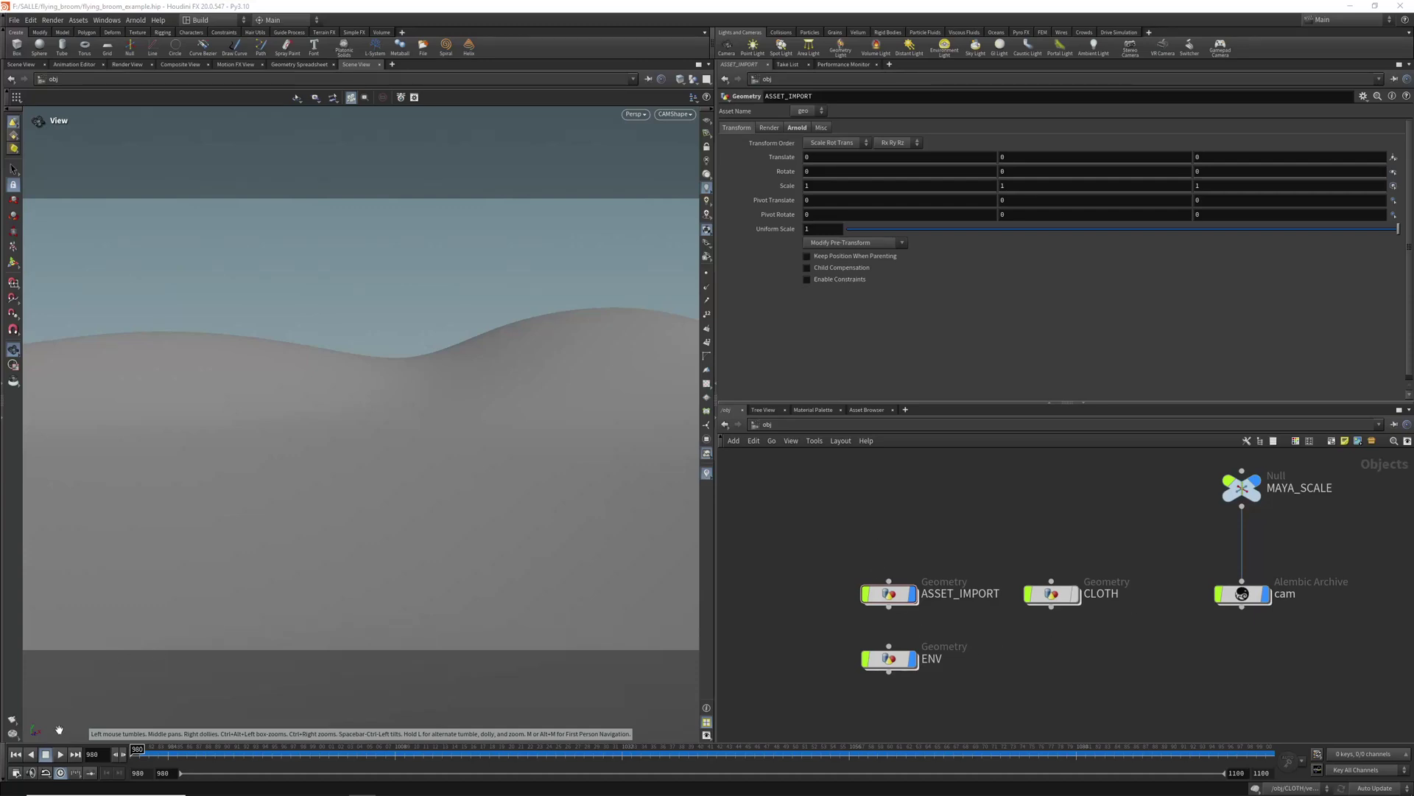
Step: Play back the flying broom animation through the camera, stop it and return to frame 980
left_click(60, 754)
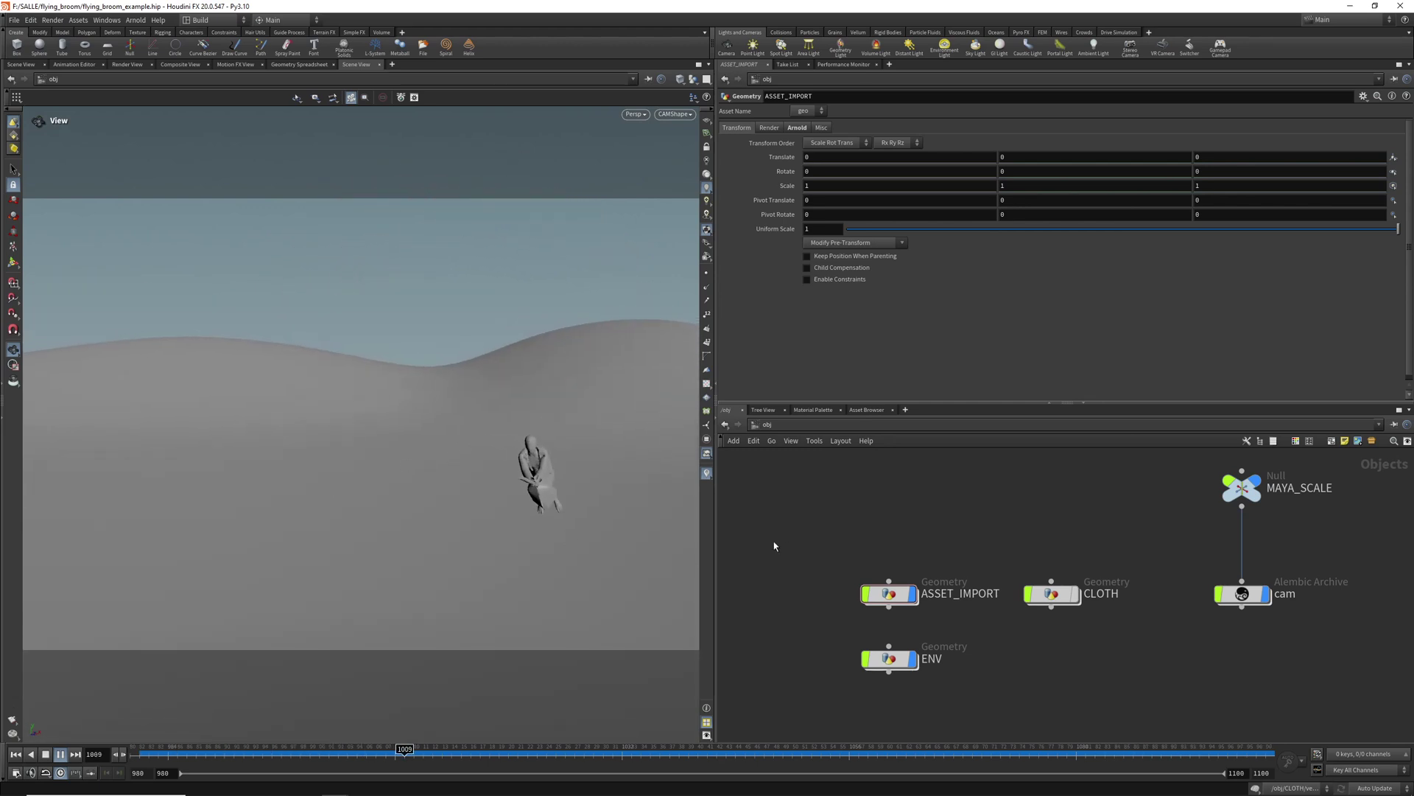
left_click(61, 756)
left_click_drag(259, 752, 95, 755)
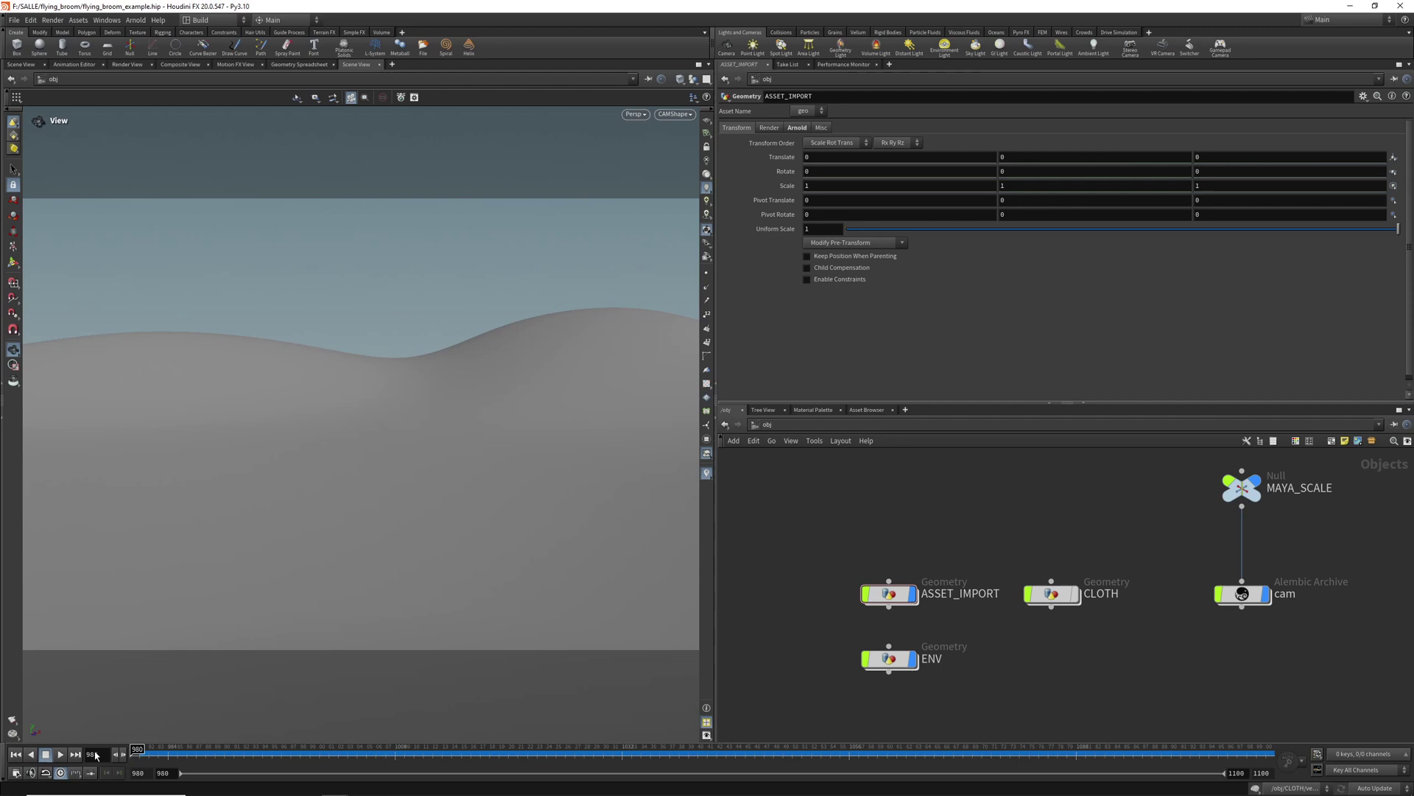
Step: Enter the CLOTH network, display object_merge2, and frame the imported character and broom outside the camera view
double_click(1053, 601)
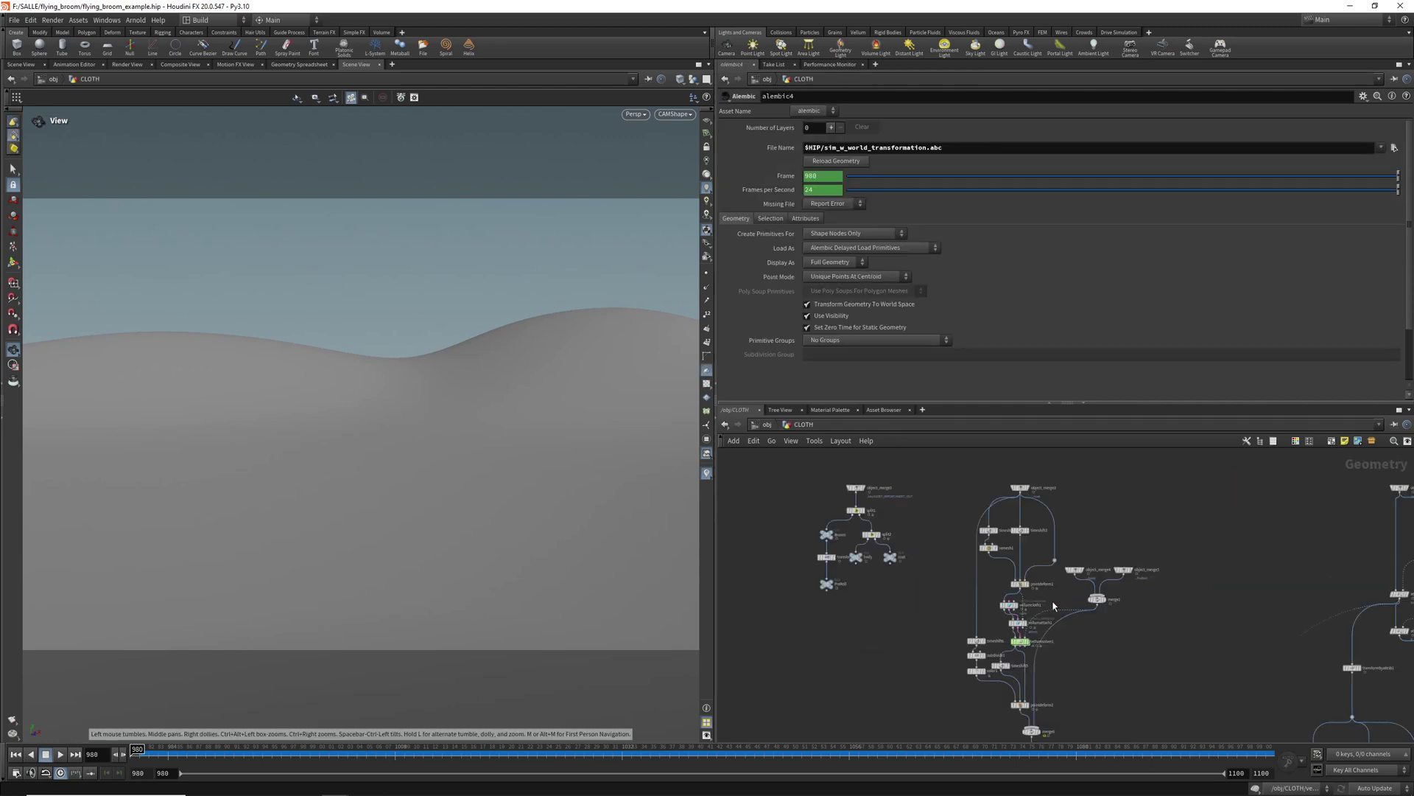
scroll(808, 470, "up", 3)
left_click(890, 502)
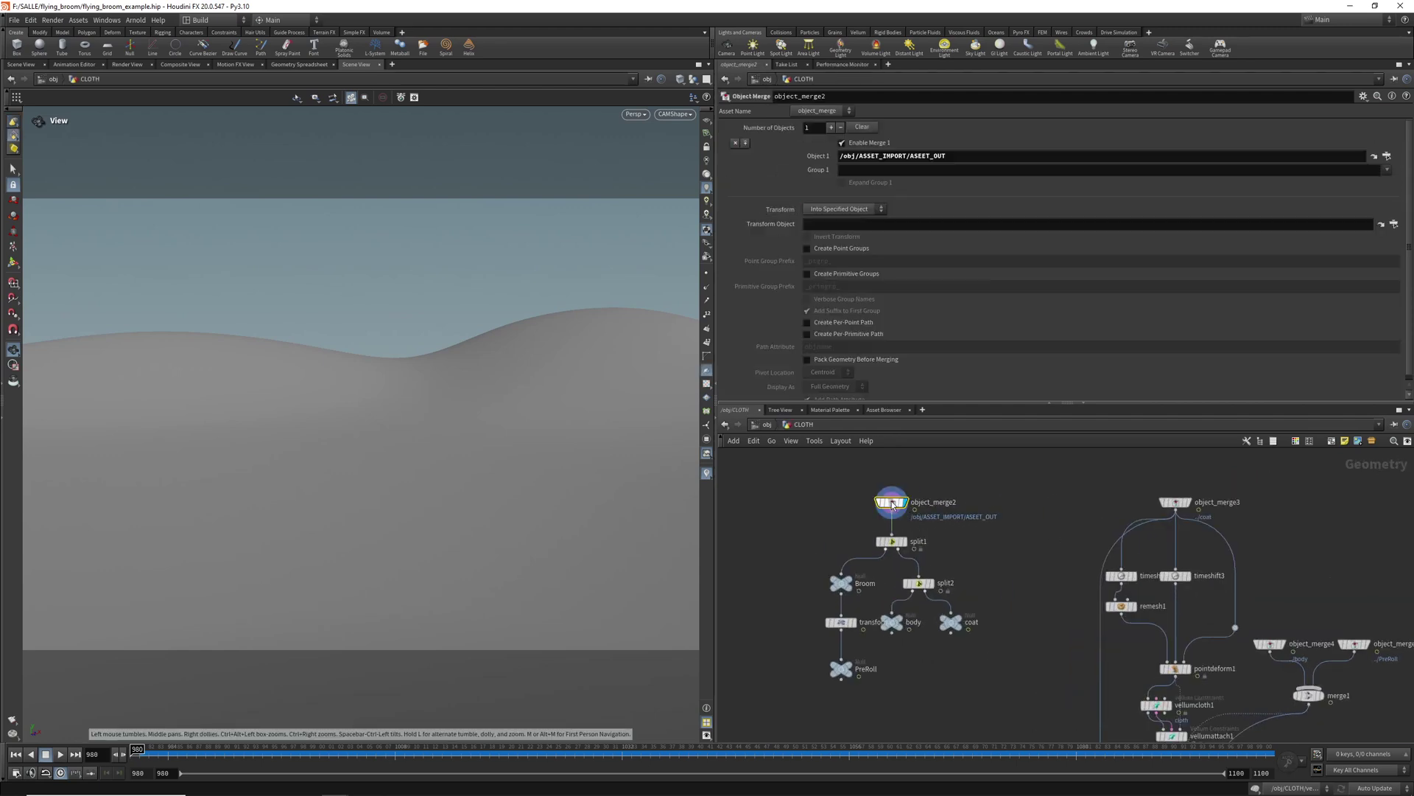
left_click(693, 83)
key("f")
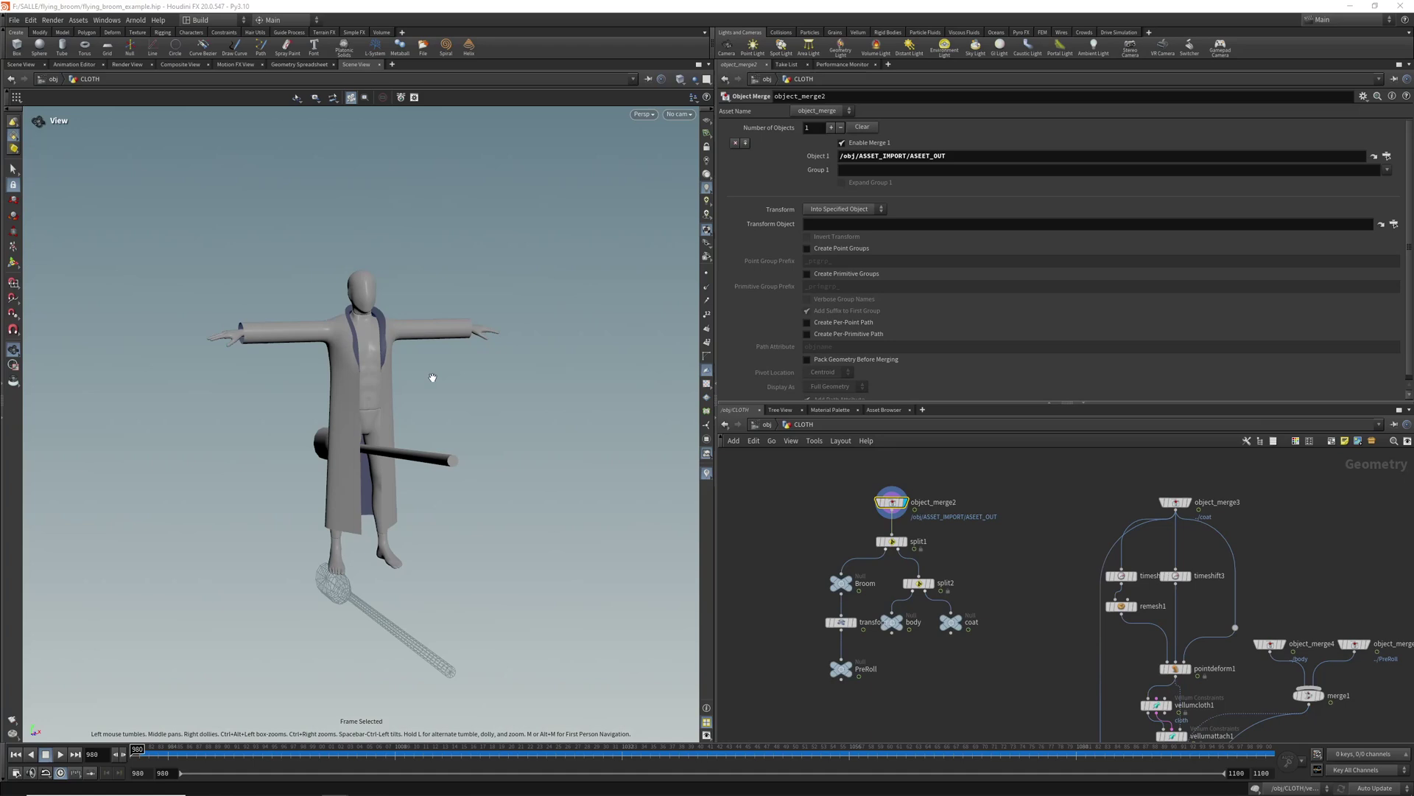
left_click_drag(404, 364, 455, 353)
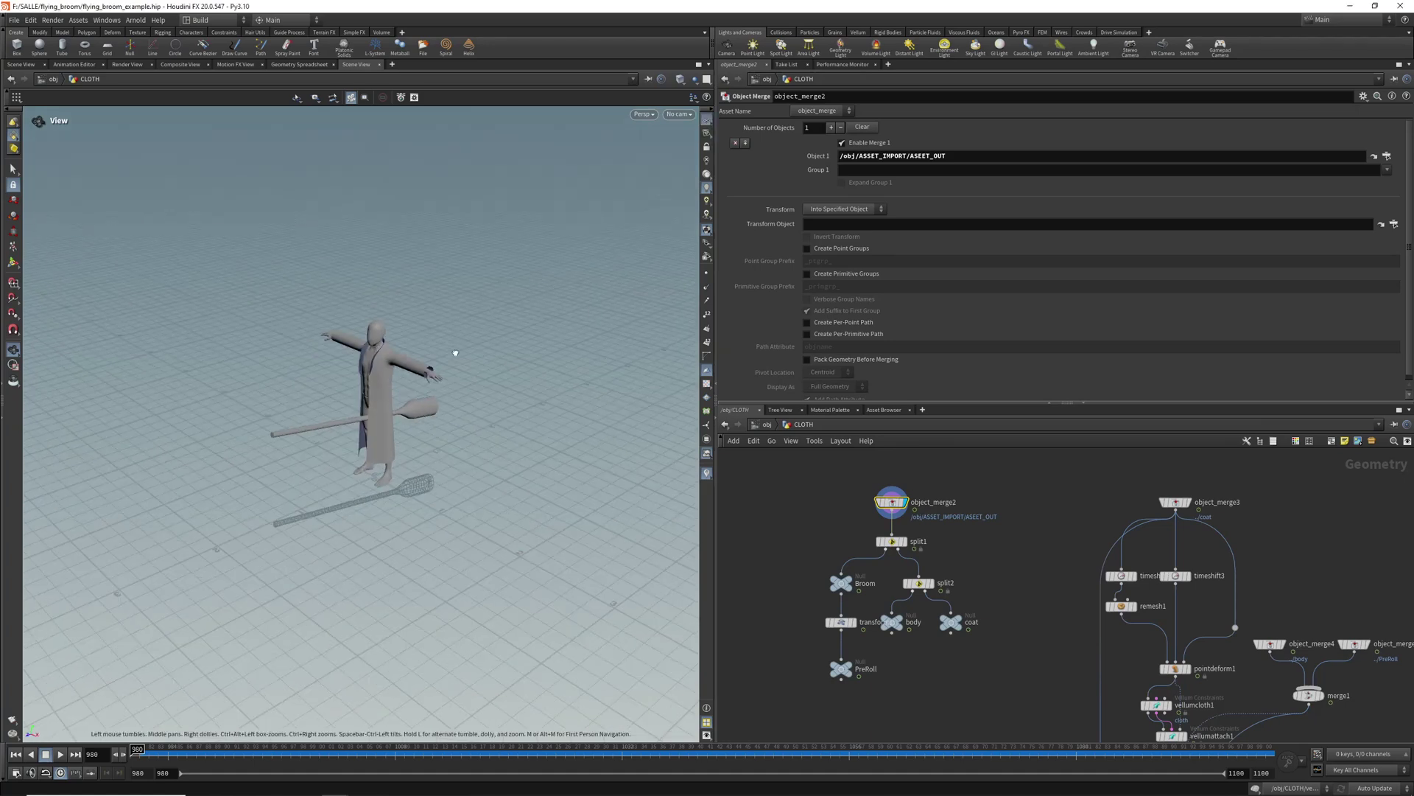
Step: Turn off the template display of the extra wireframe broom in the far branch of the CLOTH network
scroll(1032, 616, "down", 5)
middle_click_drag(1316, 626, 1071, 512)
middle_click_drag(1160, 507, 1117, 467)
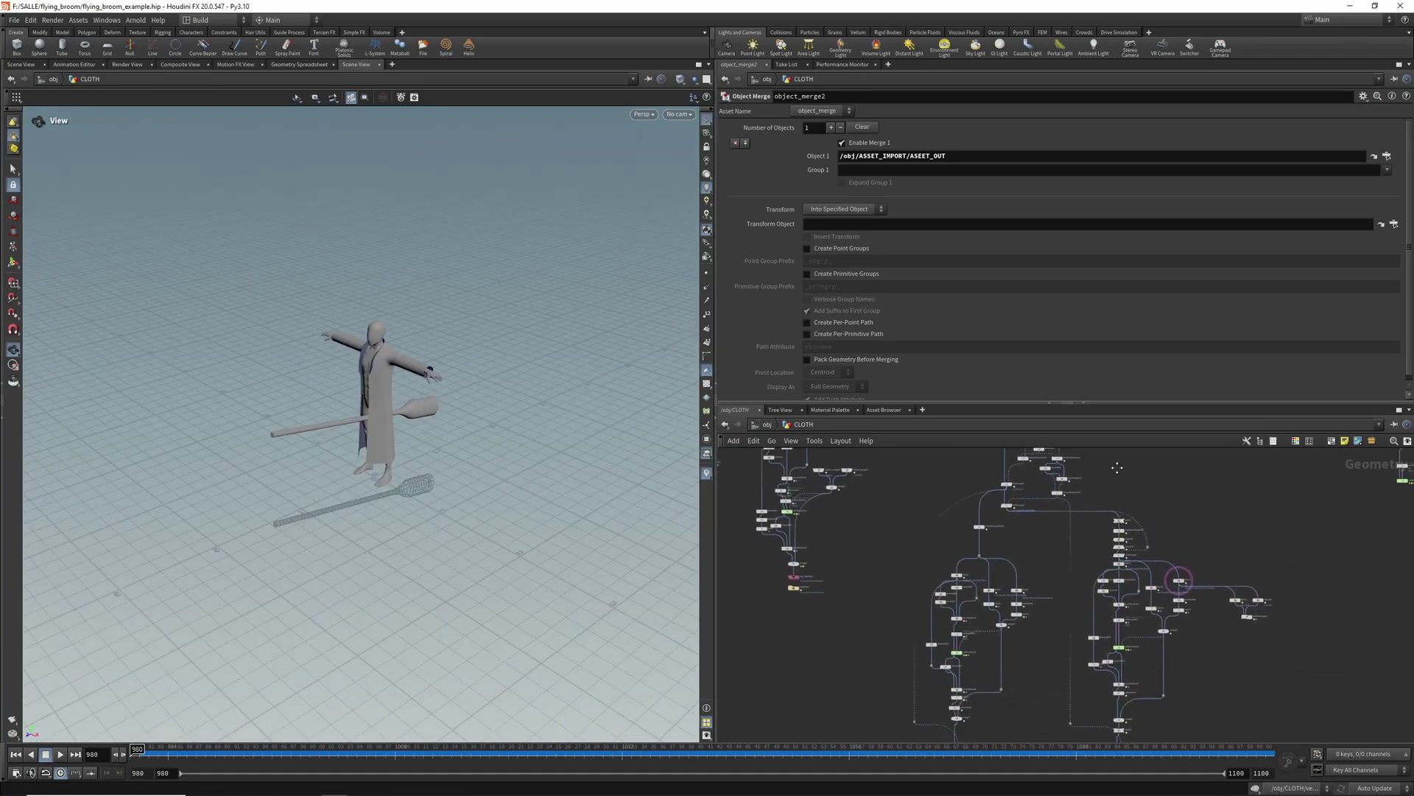
scroll(1184, 560, "up", 3)
left_click(1187, 610)
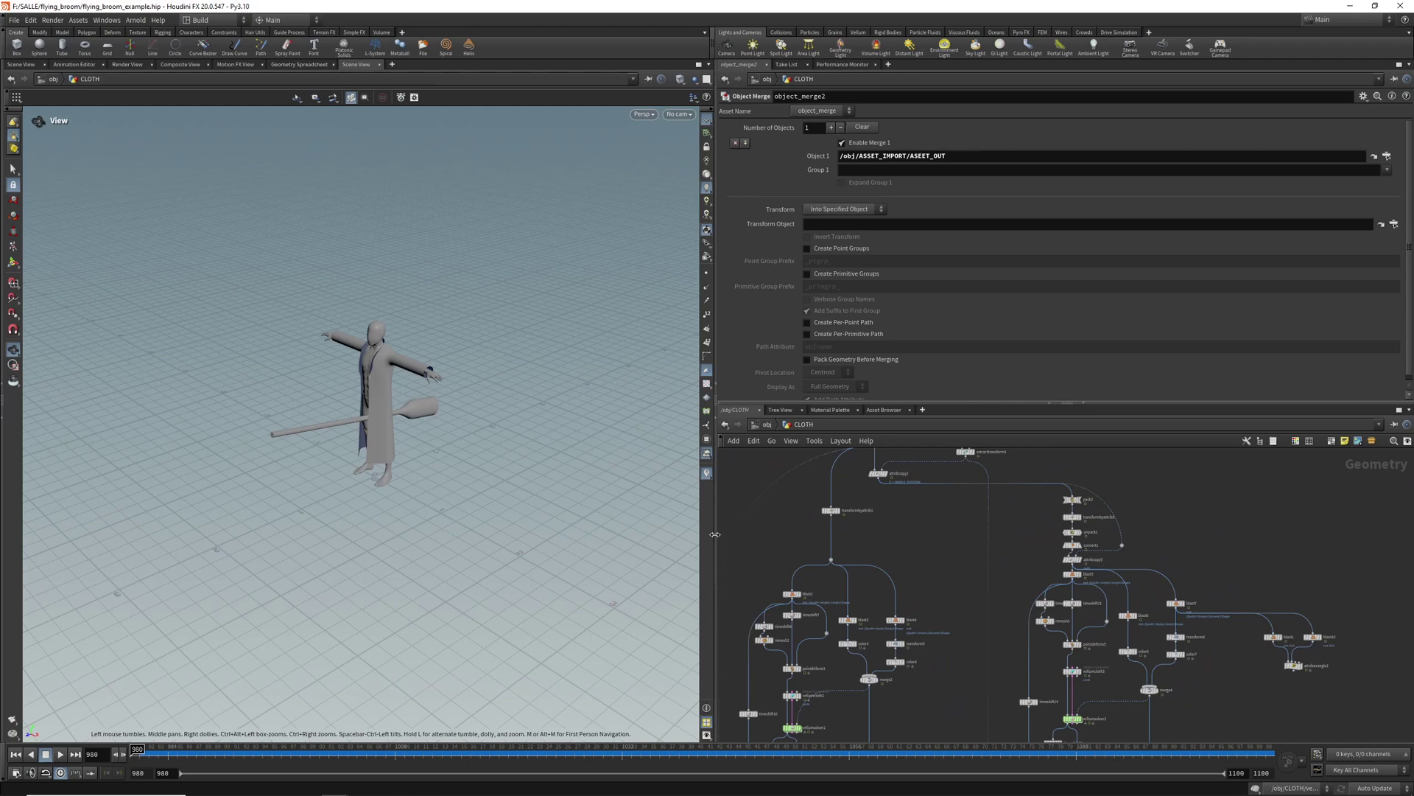
middle_click_drag(912, 542, 1170, 626)
Step: Scrub from frame 981 to frame 993 and frame the character riding the broom
left_click(123, 754)
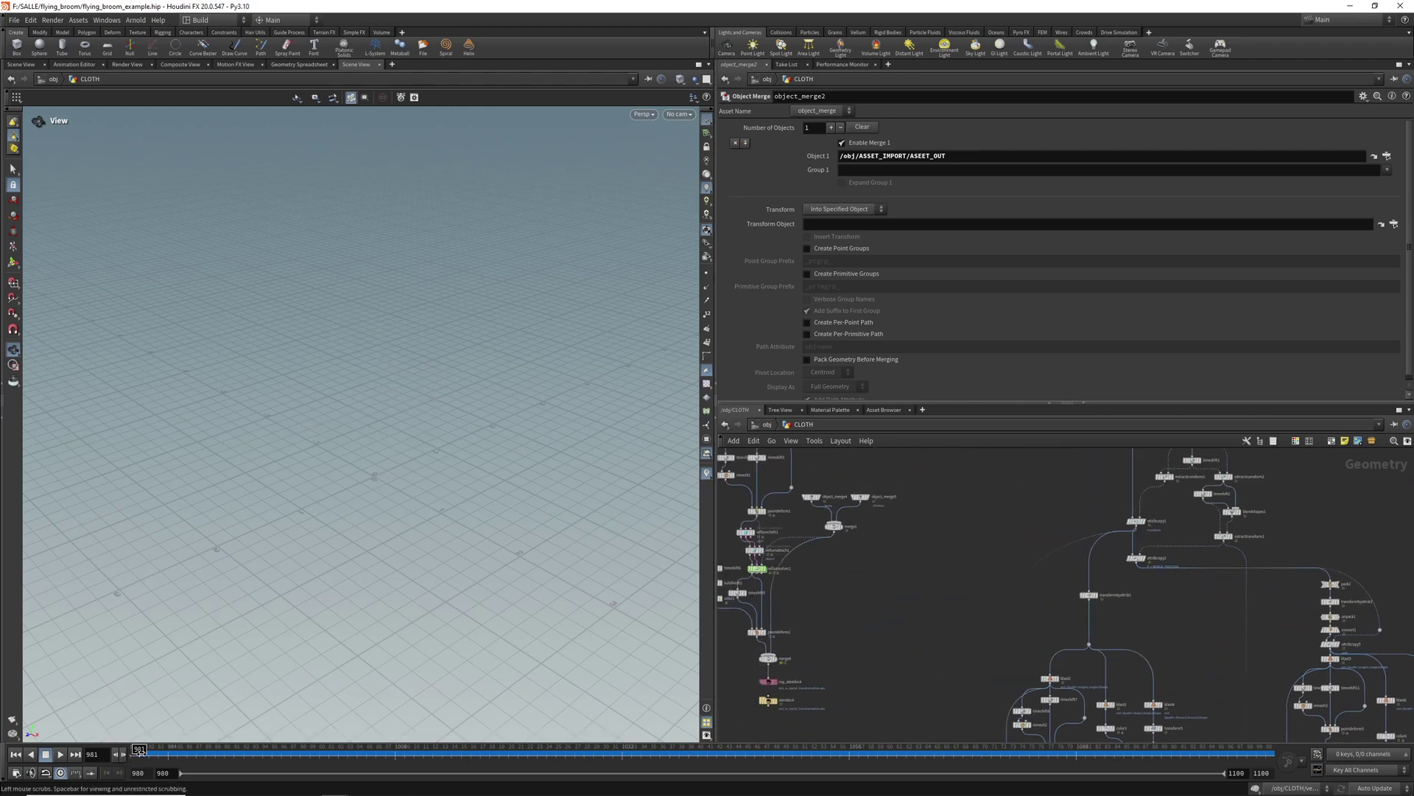
middle_click_drag(521, 389, 361, 309)
scroll(361, 309, "down", 3)
right_click_drag(361, 310, 617, 343)
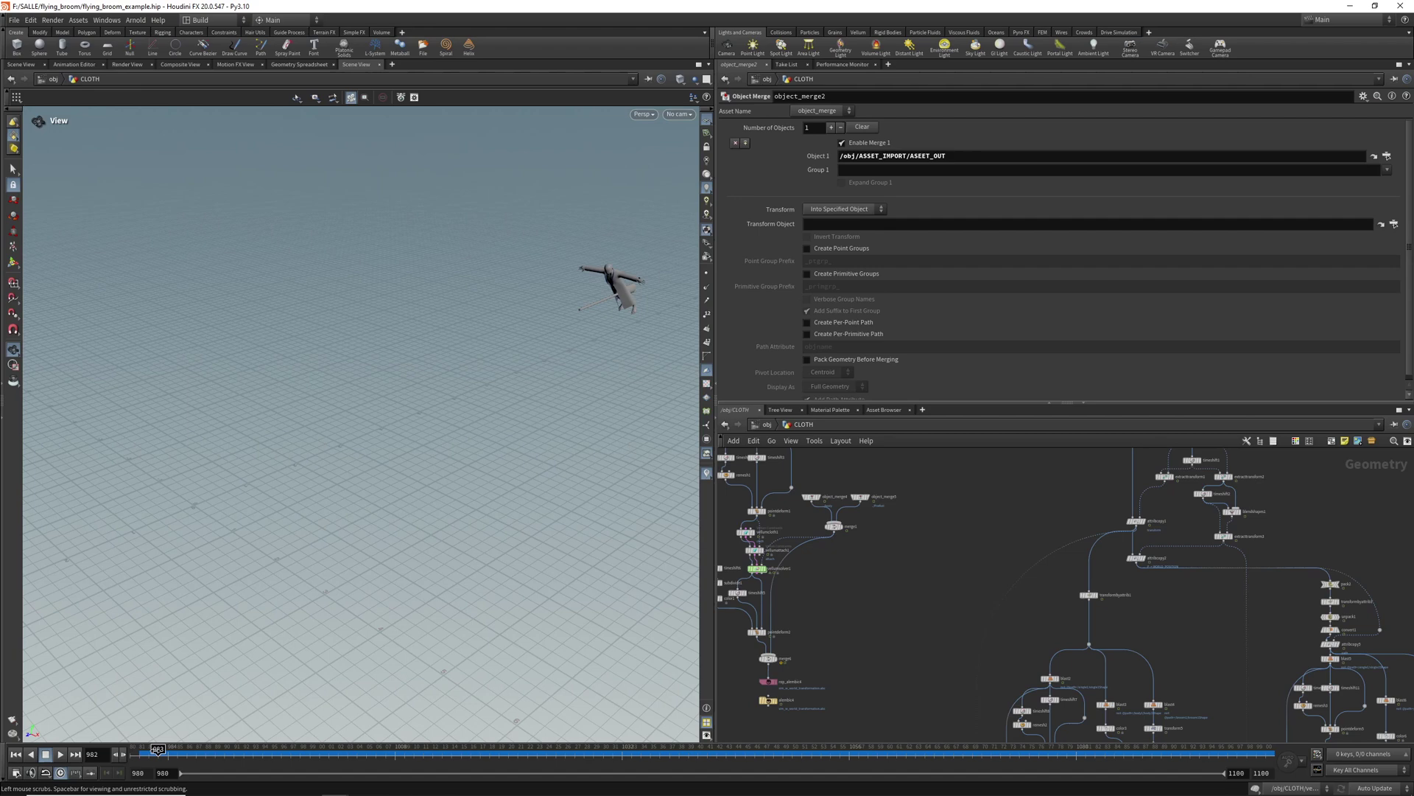
left_click_drag(157, 750, 253, 759)
key("f")
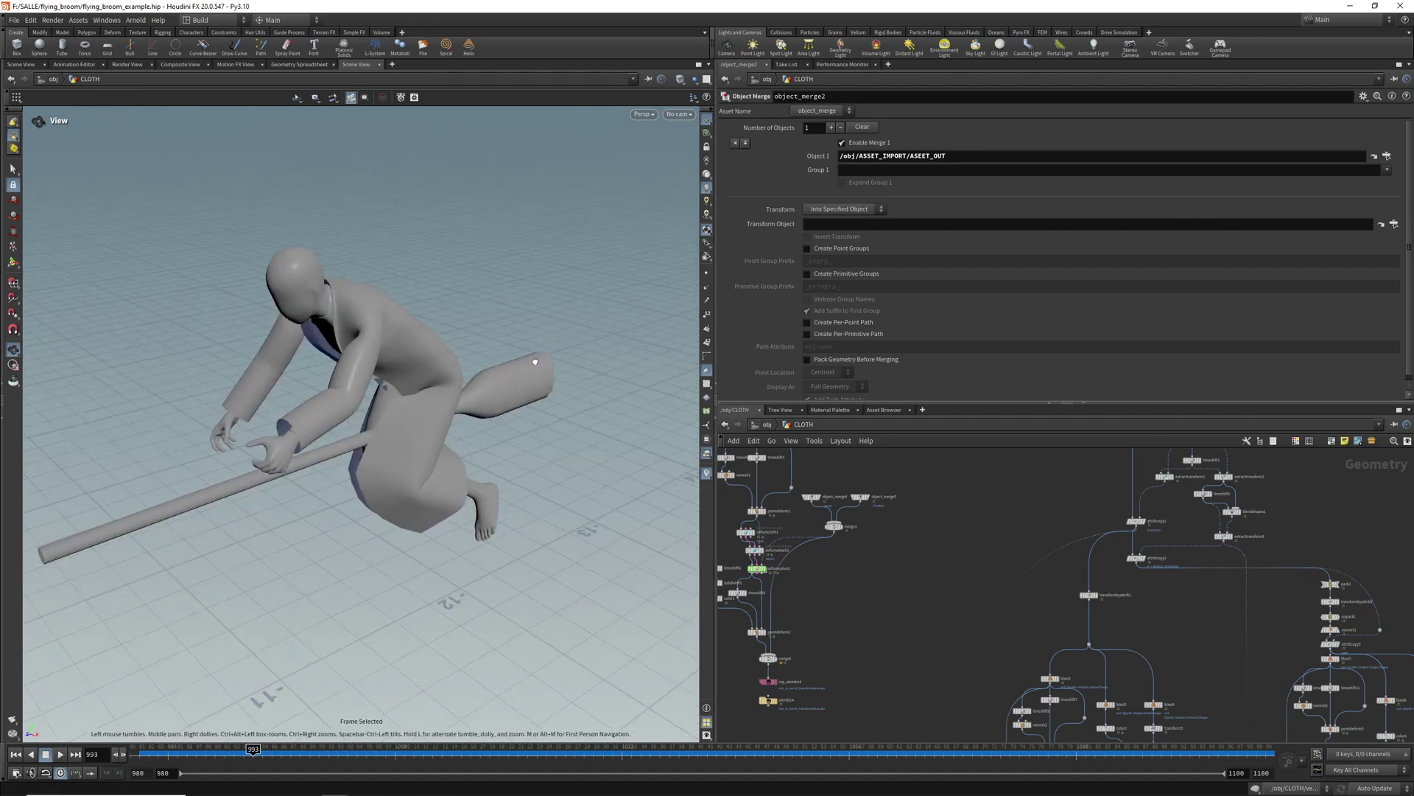
Step: Return to frame 981 and inspect the character's starting pose against the broom from several angles
left_click_drag(535, 362, 368, 335)
left_click(140, 753)
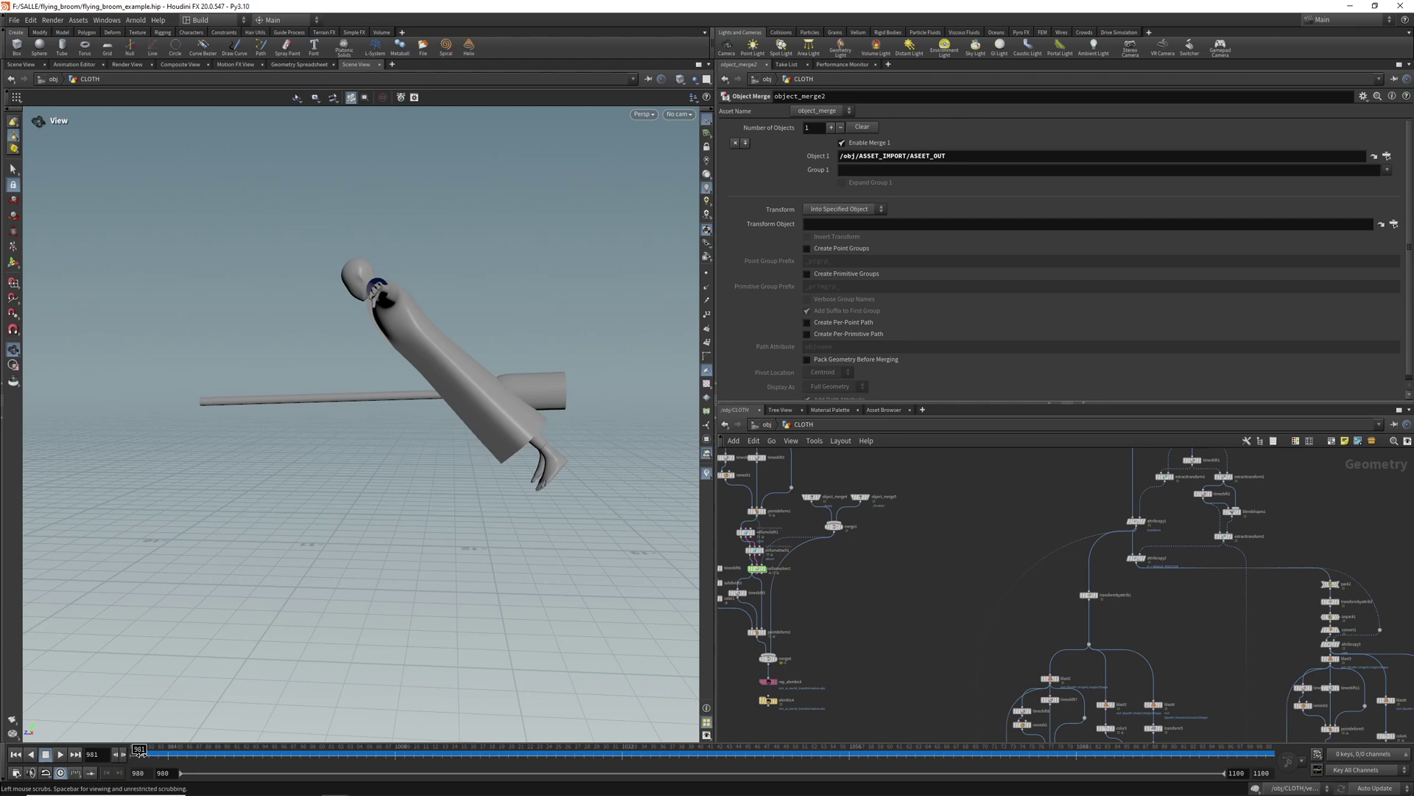
left_click_drag(543, 403, 446, 447)
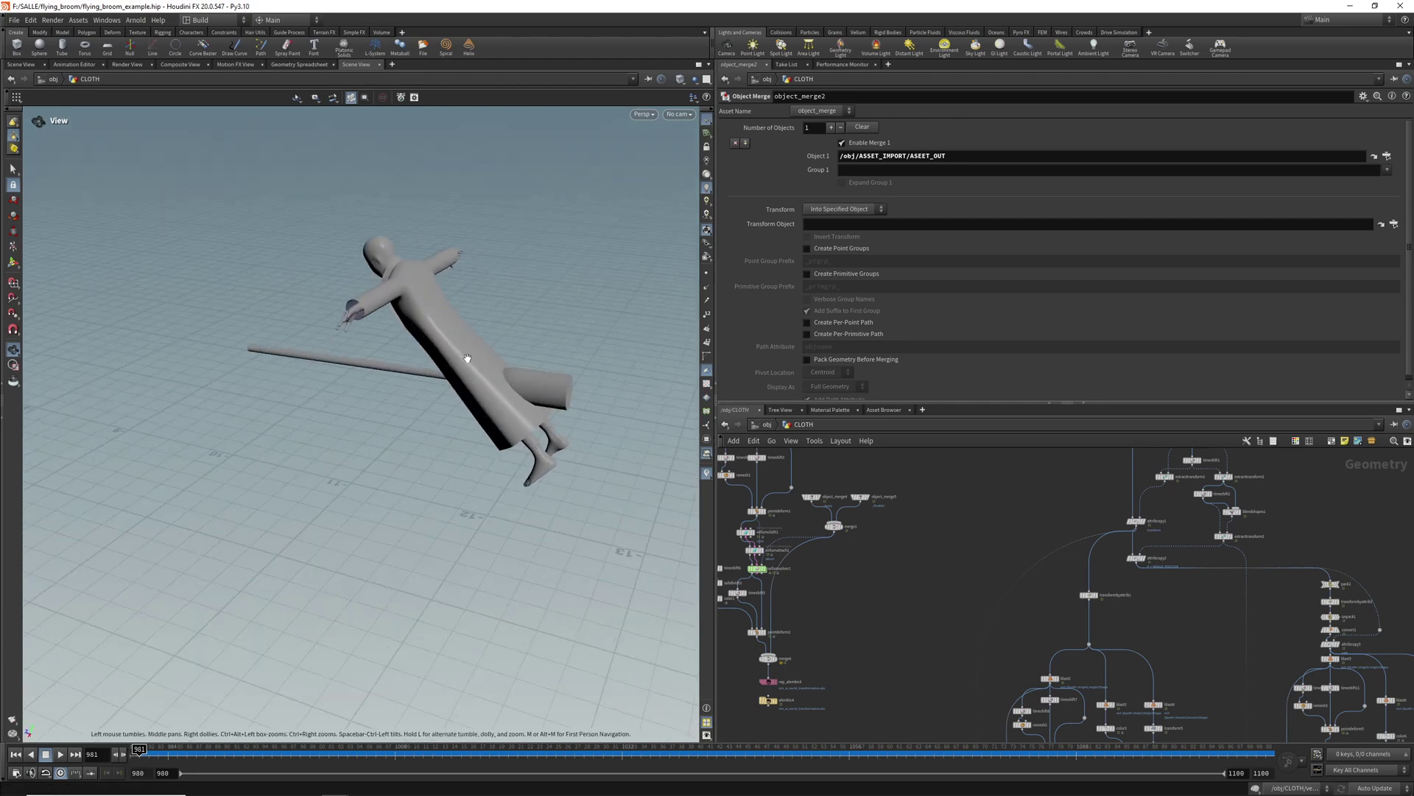
left_click_drag(467, 359, 372, 383)
Step: Display the PreRoll null with the body and coat nulls shown as templates
scroll(936, 480, "up", 5)
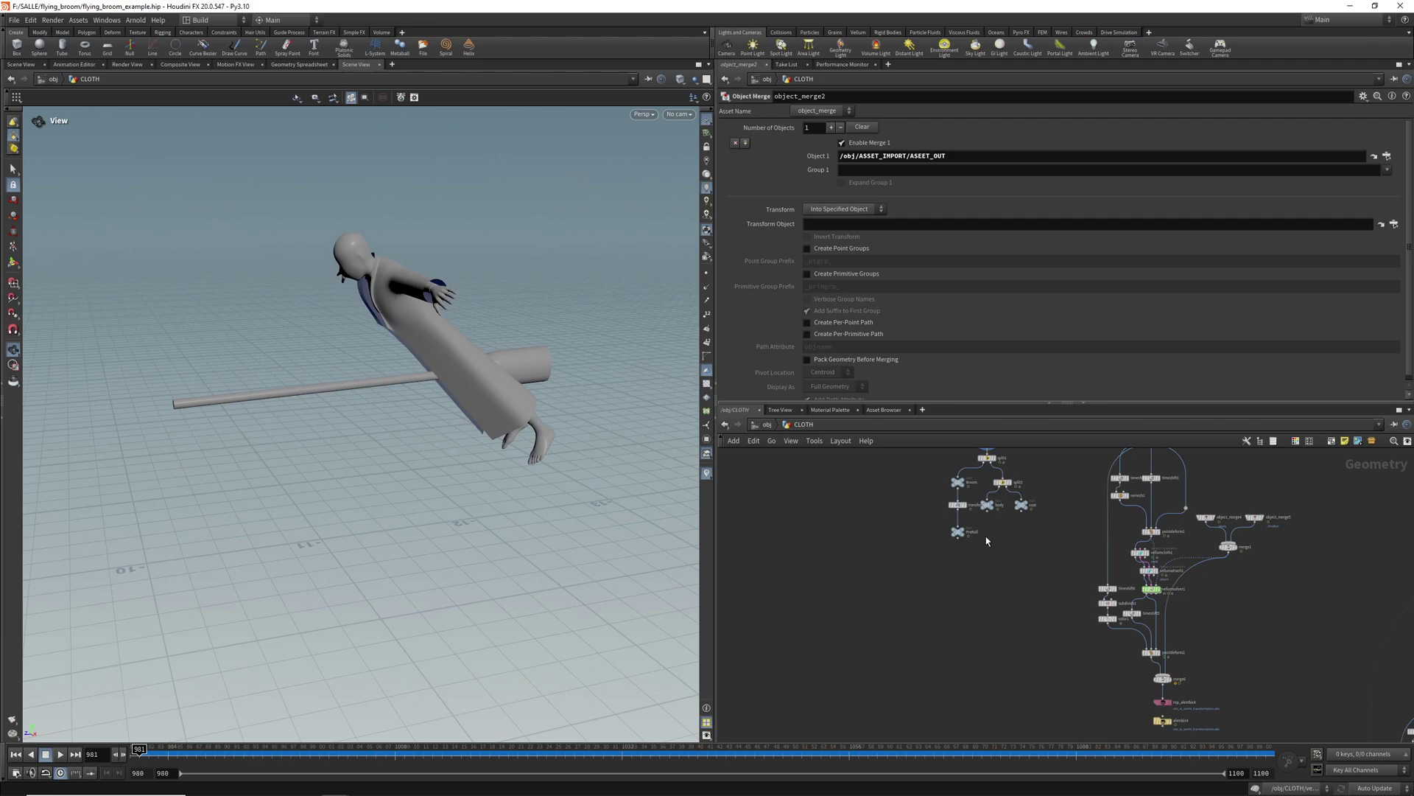
left_click(934, 479)
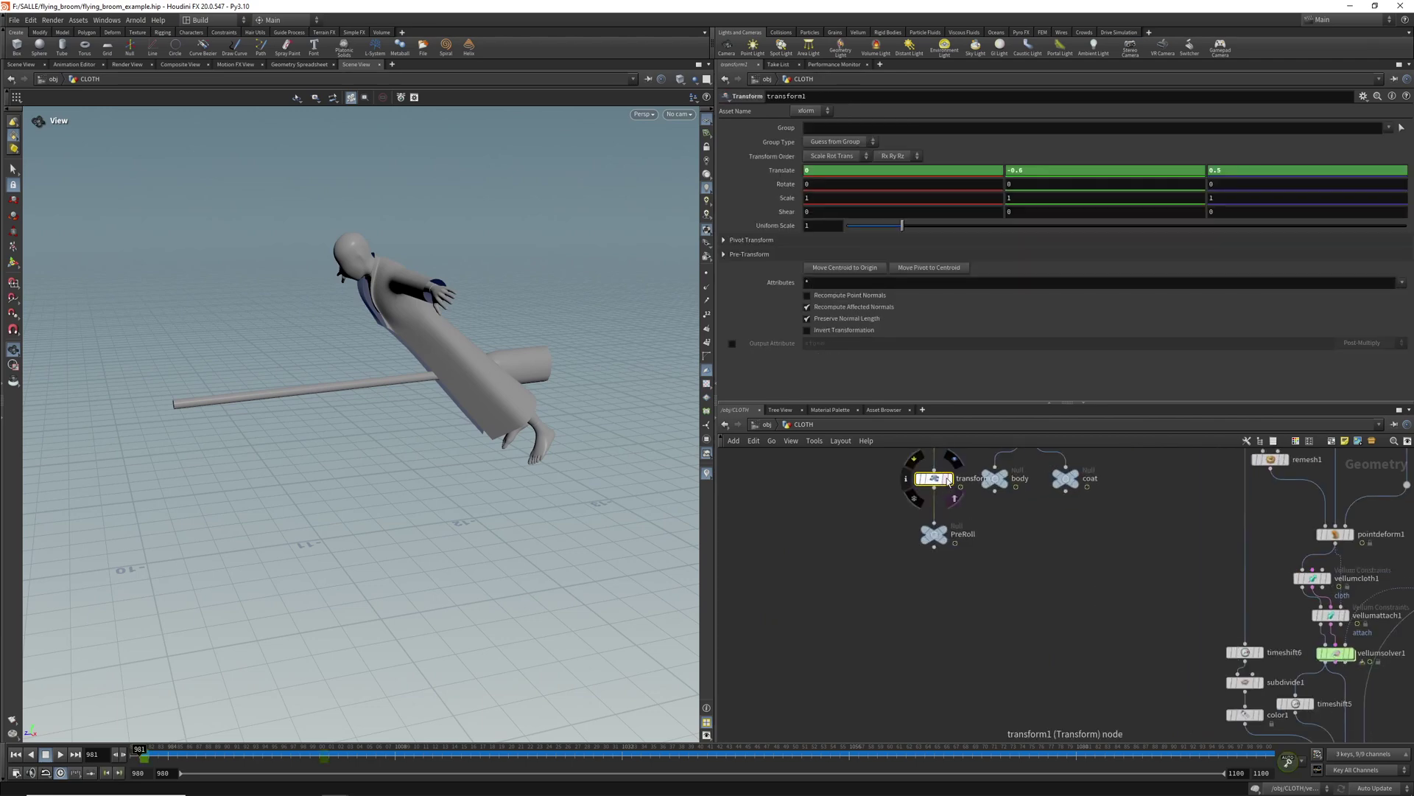
scroll(1006, 584, "down", 3)
scroll(1040, 521, "up", 3)
left_click(959, 521)
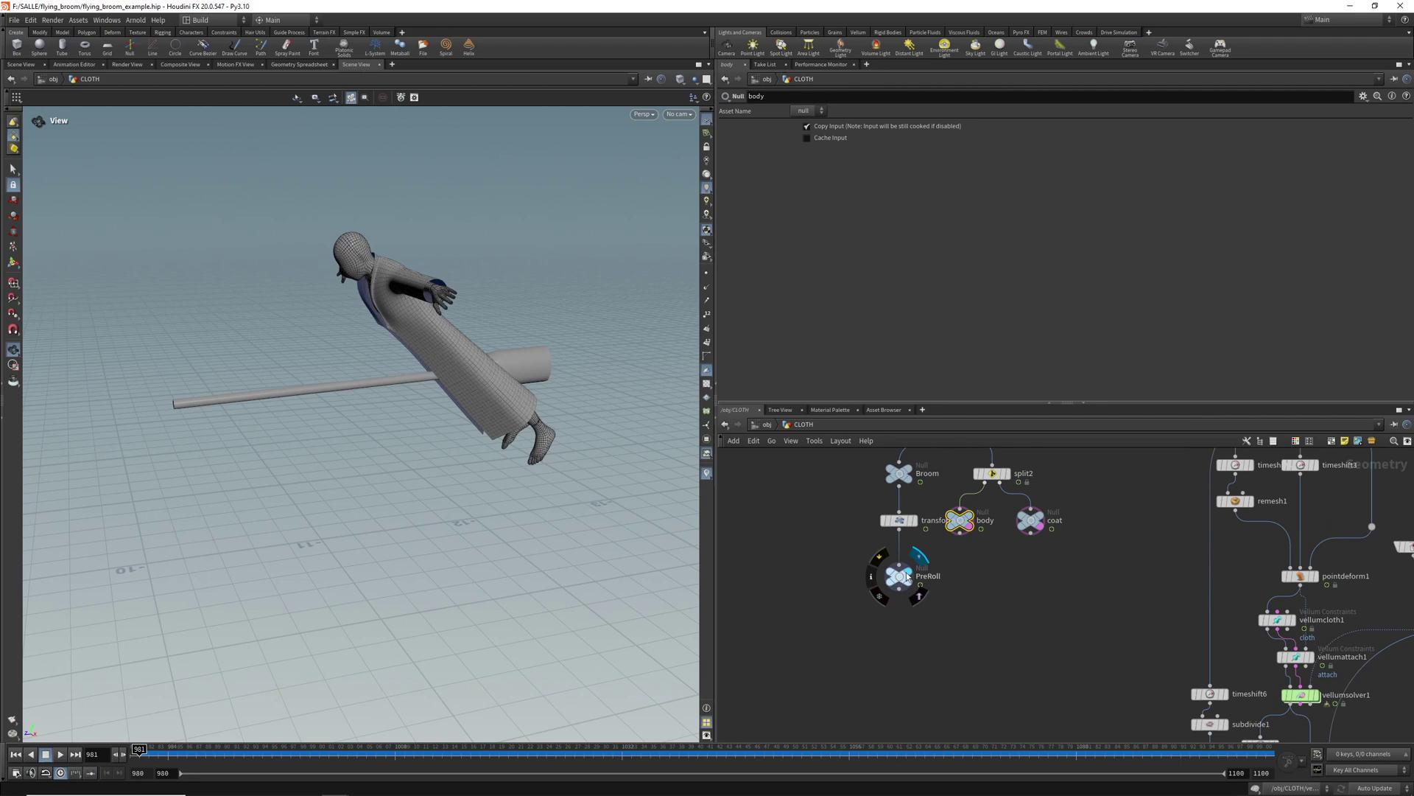
left_click(915, 560)
Step: Show the transform1 parameters and scrub to frame 1000 to check the broom's keyframed Translate
left_click(900, 520)
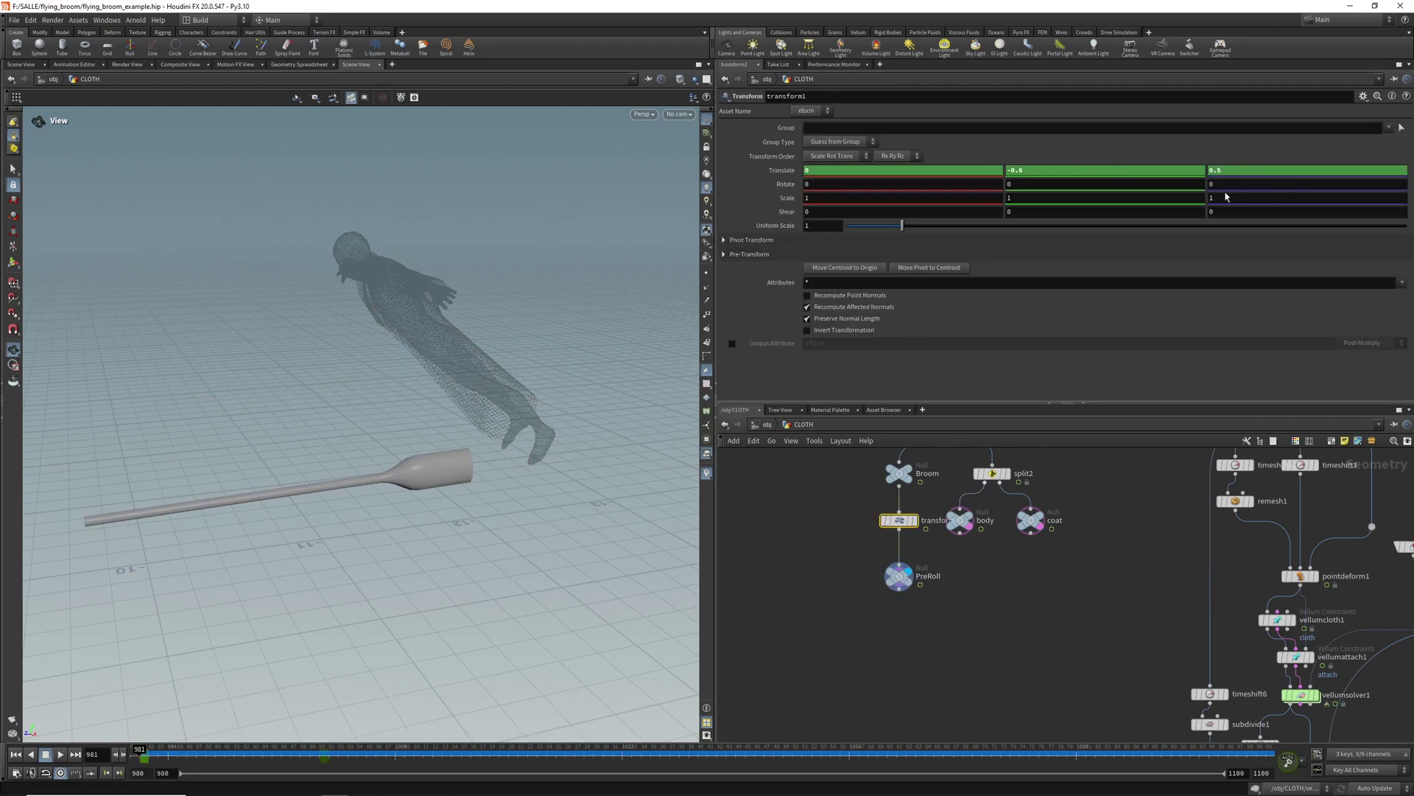
left_click_drag(144, 753, 323, 756)
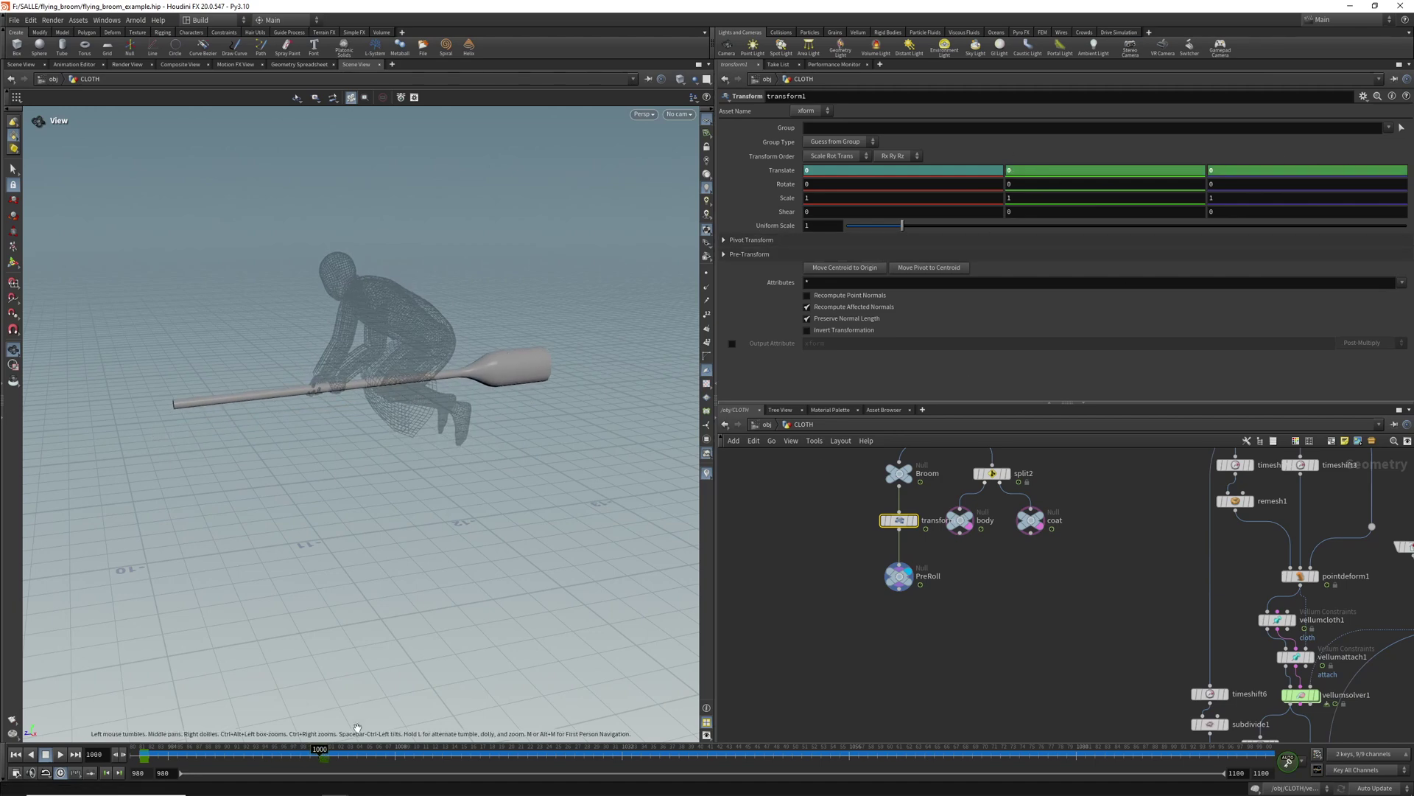
mouse_move(320, 752)
left_mouse_down()
mouse_move(144, 753)
mouse_move(320, 751)
left_mouse_up()
Step: Turn off the template flags on the coat and body nulls
scroll(939, 579, "down", 3)
scroll(1010, 578, "up", 4)
middle_click_drag(1010, 578, 933, 667)
left_click(926, 606)
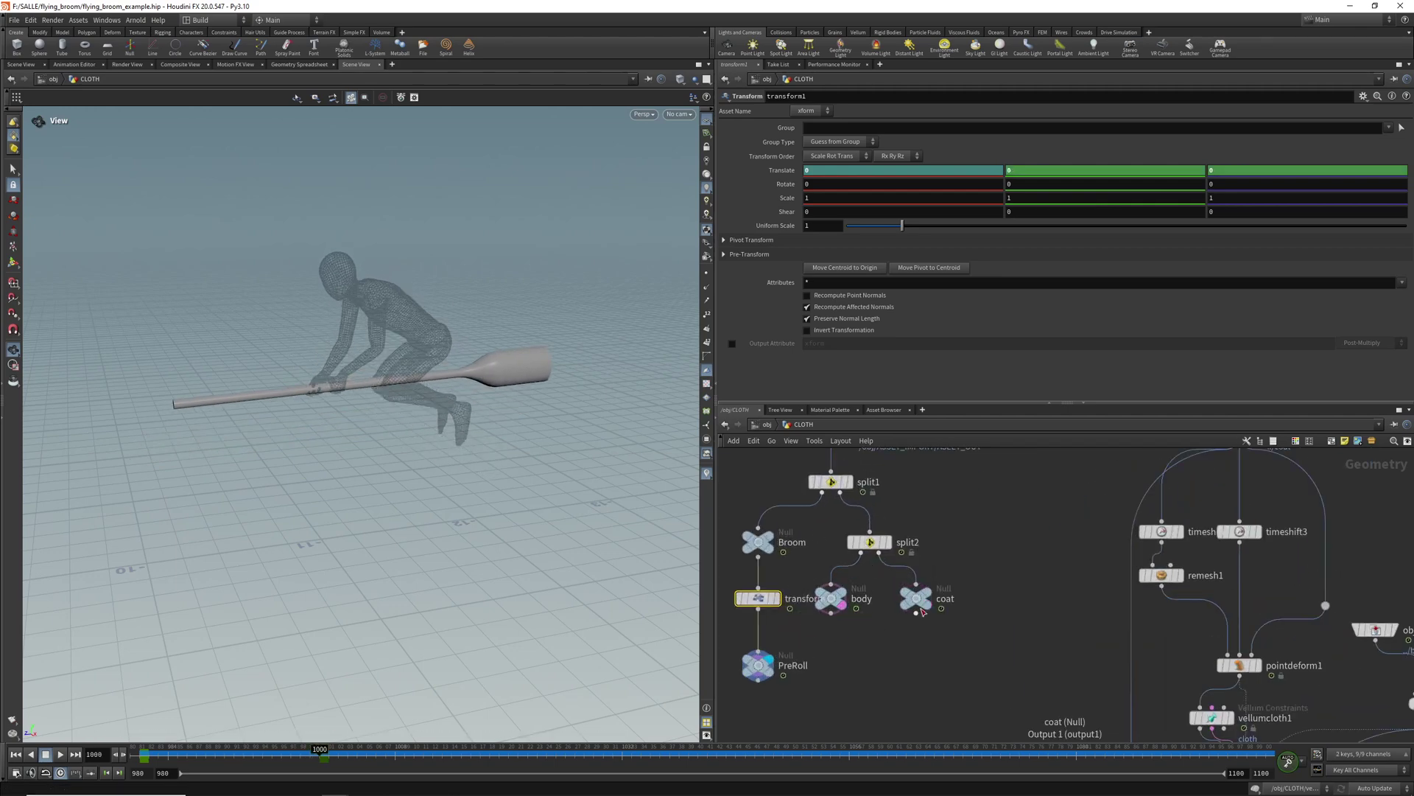
left_click(840, 604)
Step: Display the coat from object_merge3 at frame 981, framed and in wireframe shading
scroll(900, 641, "down", 3)
middle_click_drag(1107, 536, 1017, 534)
scroll(1018, 534, "up", 3)
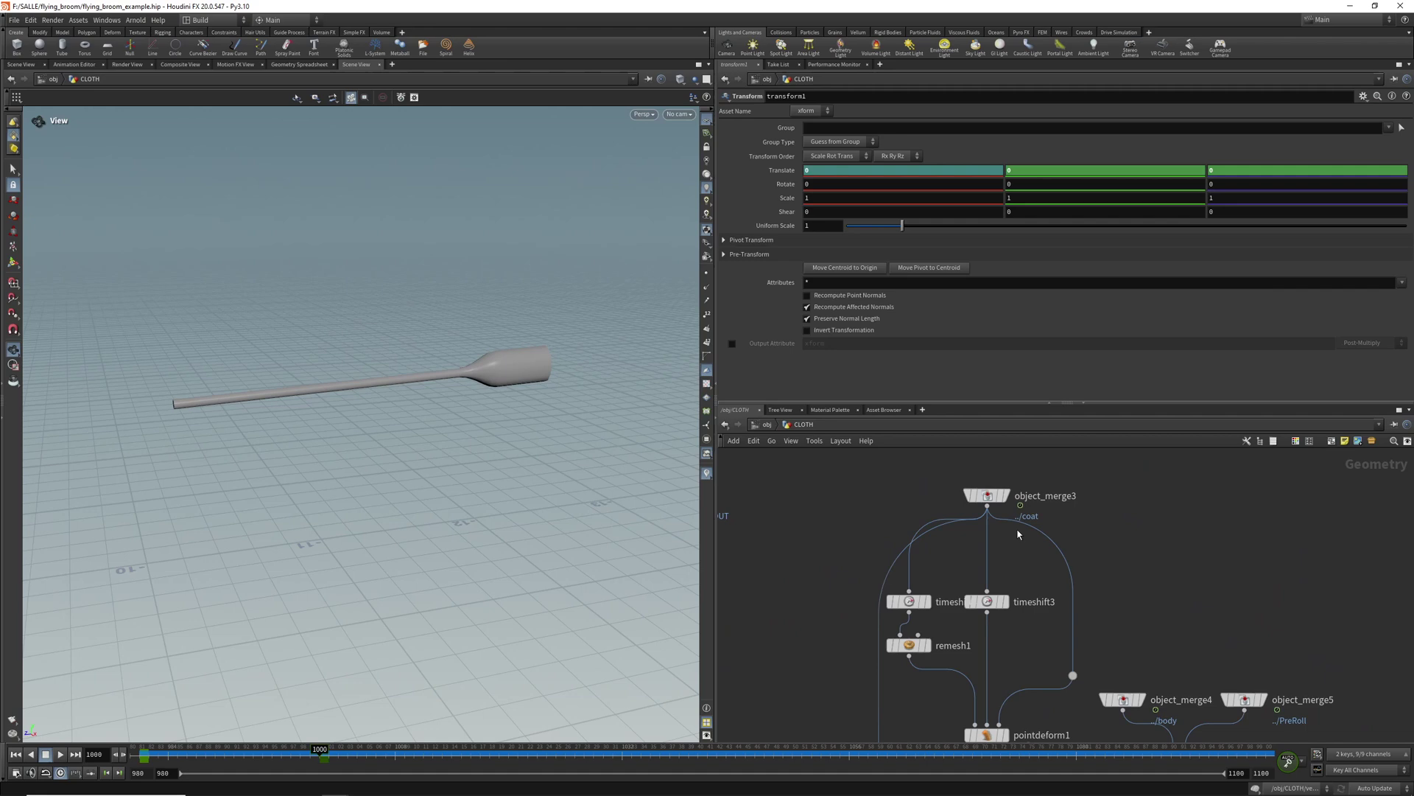
left_click(1008, 514)
left_click_drag(151, 753, 142, 753)
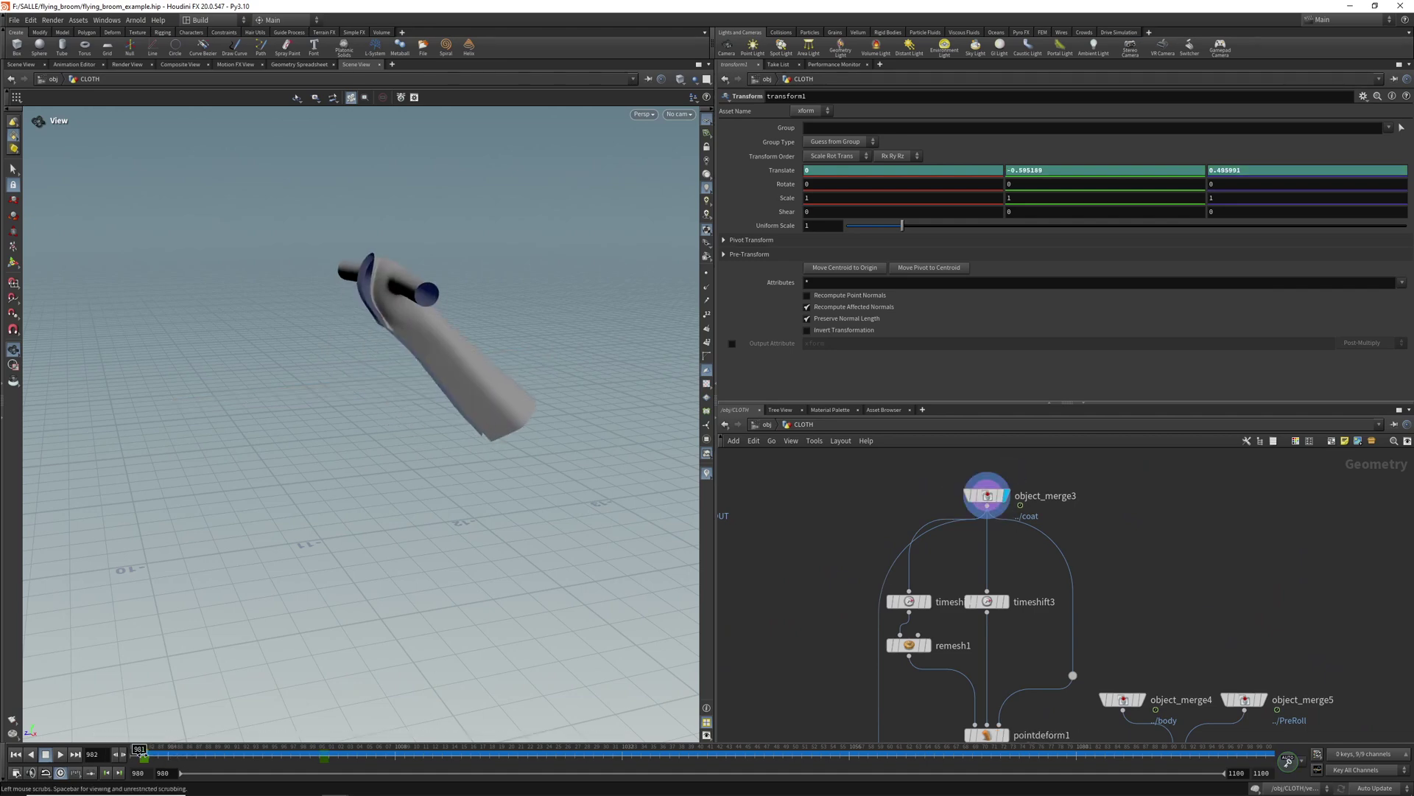
key("f")
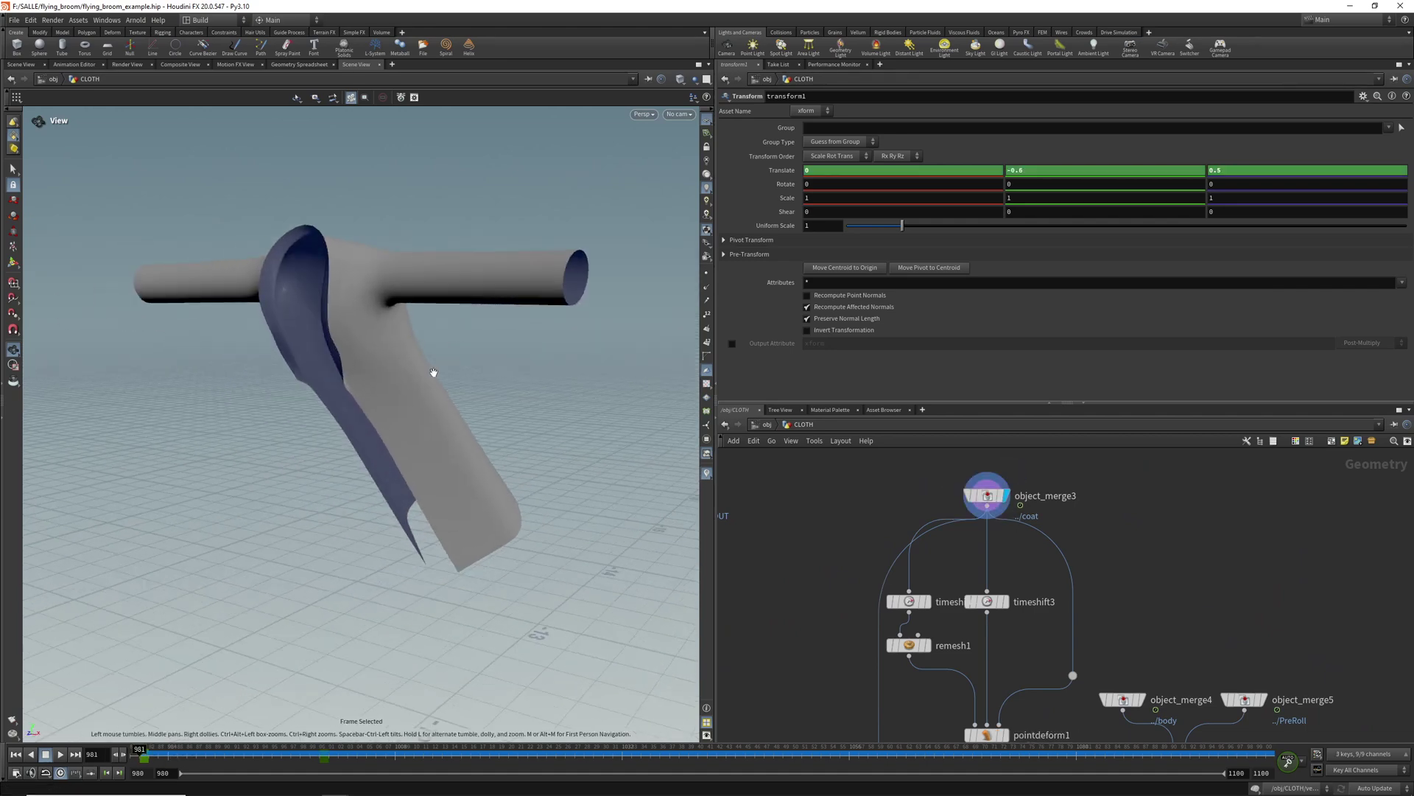
key("w")
left_click_drag(391, 381, 484, 442)
Step: Display timeshift4 and remesh1 to compare the coat meshes, and show the remesh1 parameters
scroll(935, 616, "up", 2)
left_click(925, 595)
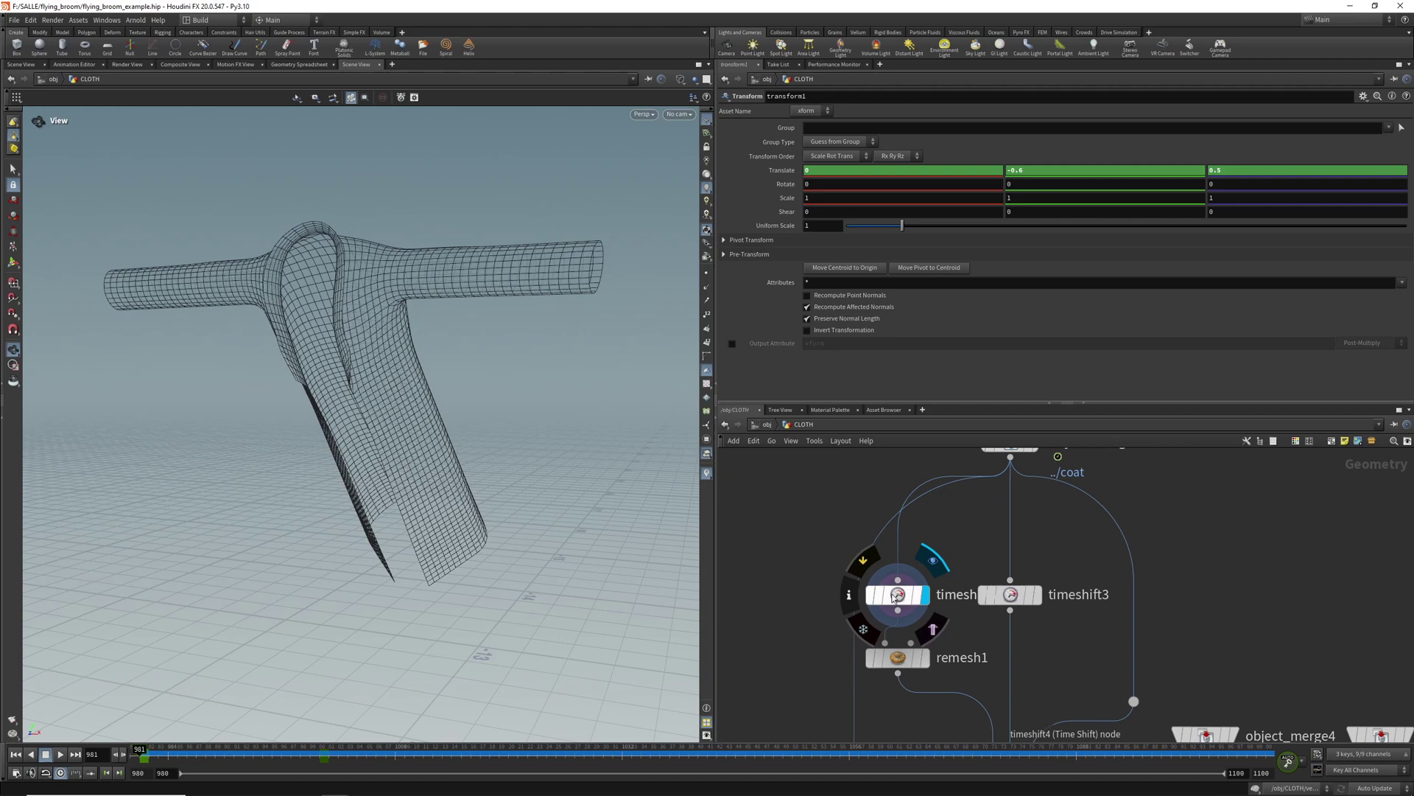
left_click(892, 598)
left_click(924, 657)
left_click(898, 657)
Step: Display pointdeform1 with its parameters and scrub to frame 984 to check the deforming remeshed coat
middle_click_drag(968, 630, 951, 500)
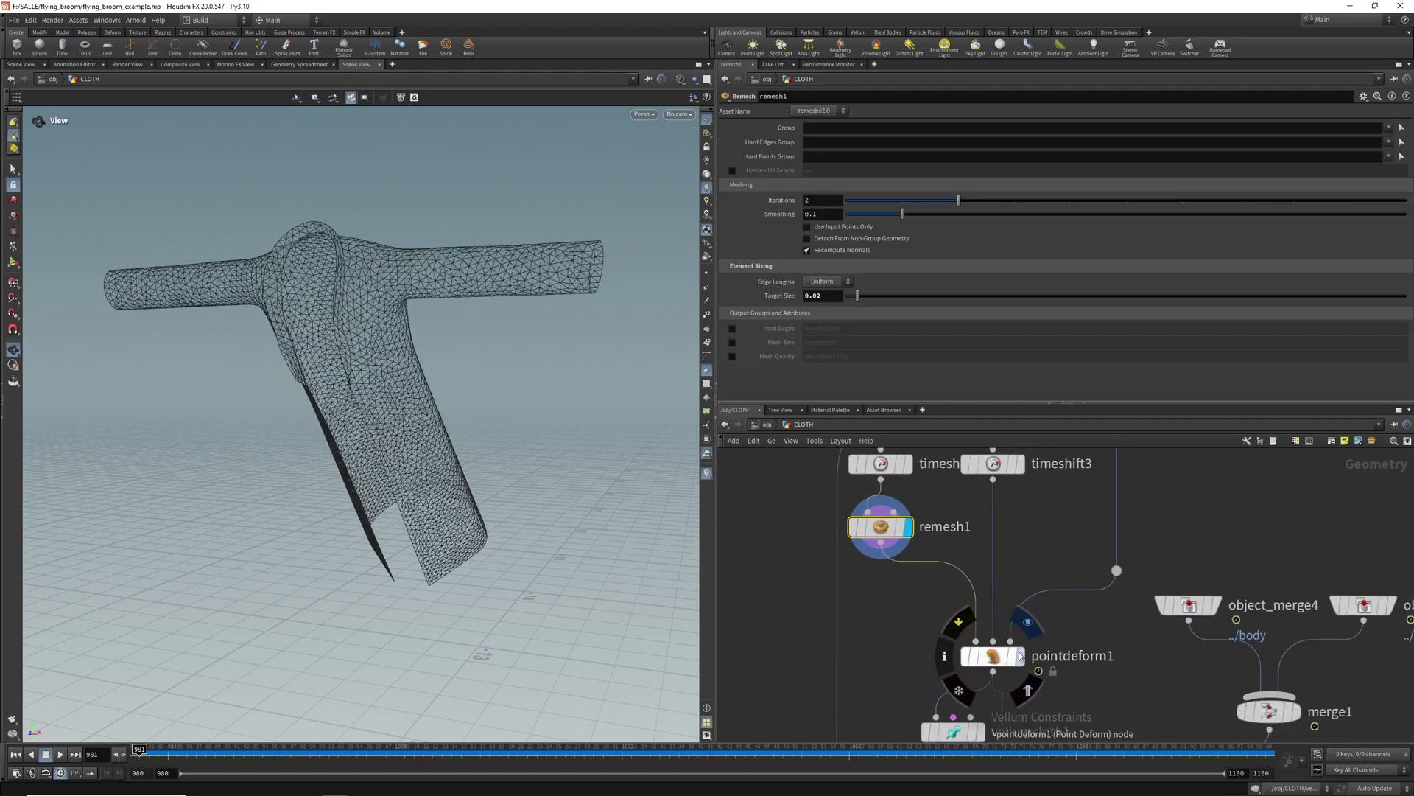
left_click(1021, 657)
left_click(994, 656)
right_click_drag(346, 332, 83, 506)
left_click_drag(479, 472, 447, 474)
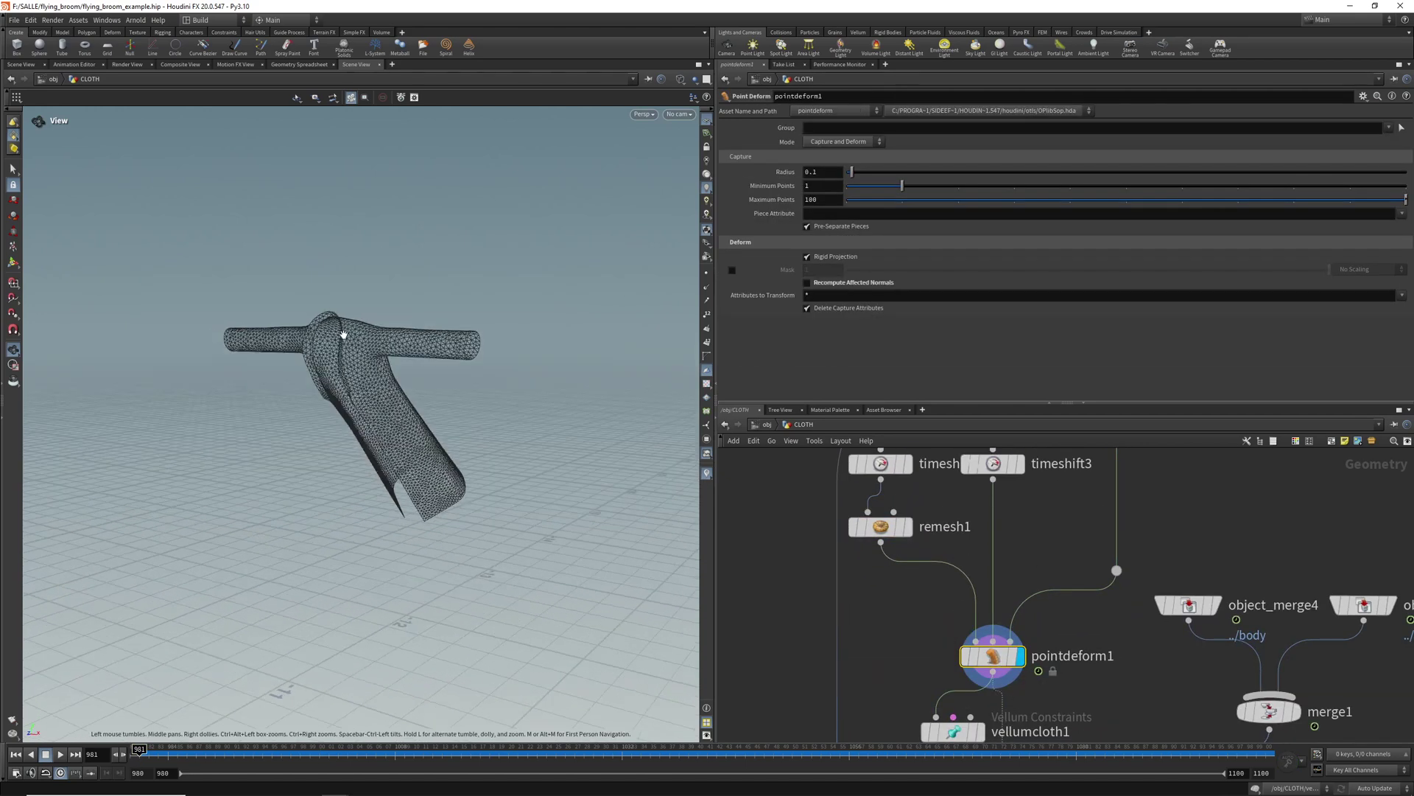
left_click_drag(344, 335, 365, 336)
mouse_move(162, 753)
left_mouse_down()
mouse_move(324, 758)
mouse_move(168, 756)
left_mouse_up()
Step: Nudge the vellumcloth1 node slightly aside and display vellumattach1 with its parameters
middle_click_drag(926, 729, 870, 546)
scroll(873, 560, "up", 2)
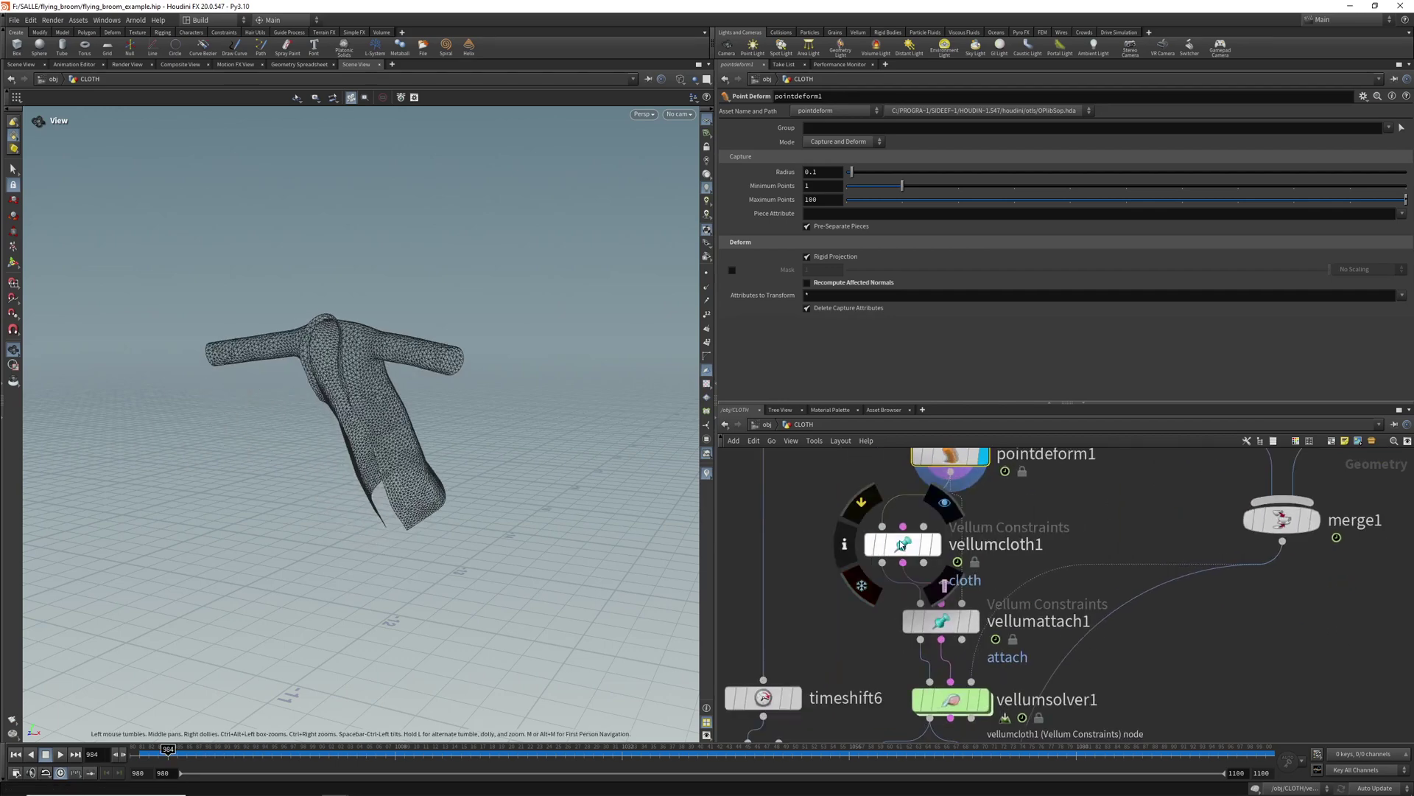
left_click_drag(901, 545, 890, 542)
left_click(972, 621)
left_click(946, 621)
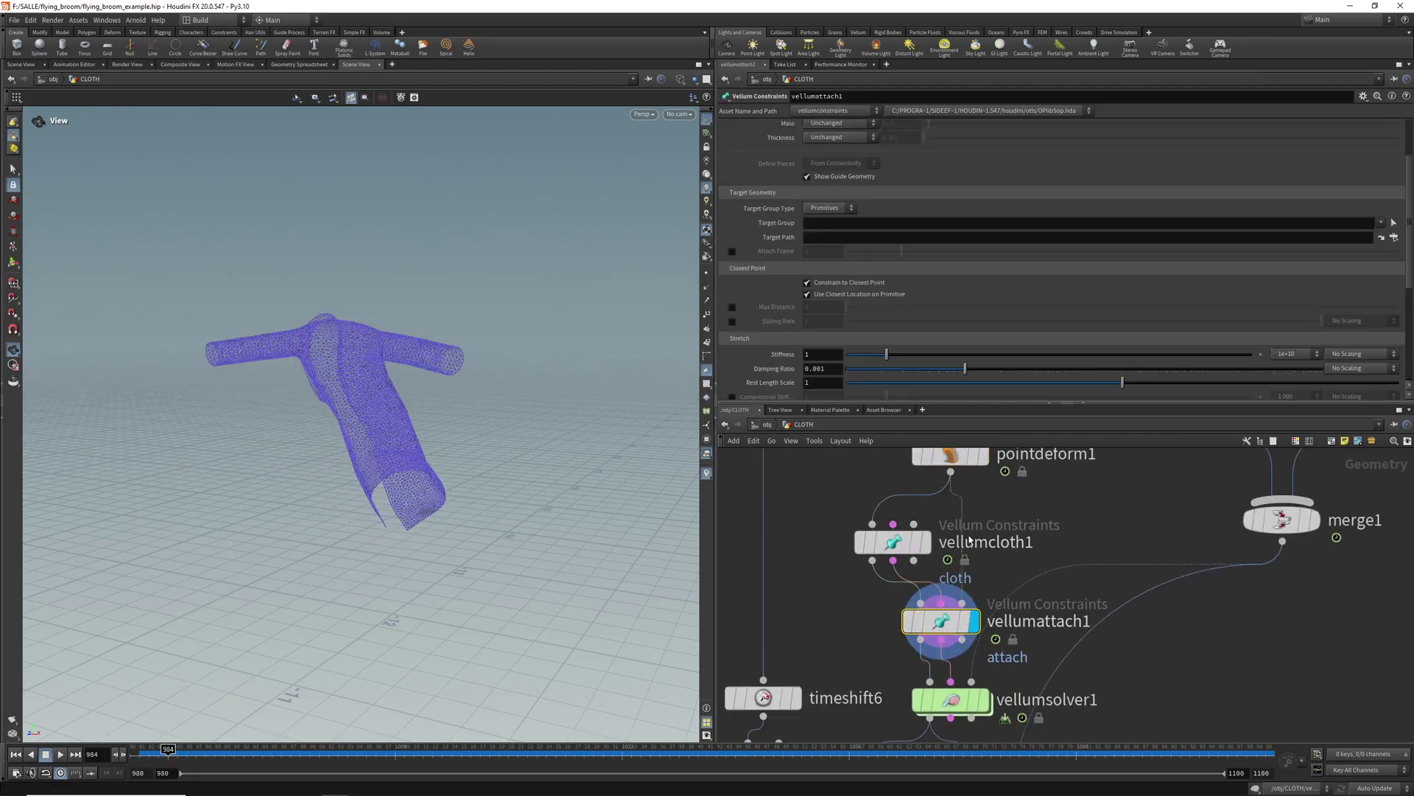
Step: Inspect the attach constraint points around the coat's collar and front edges up close
middle_click_drag(970, 540, 987, 606)
left_click_drag(372, 388, 473, 530)
middle_click_drag(474, 531, 221, 250)
scroll(214, 247, "up", 3)
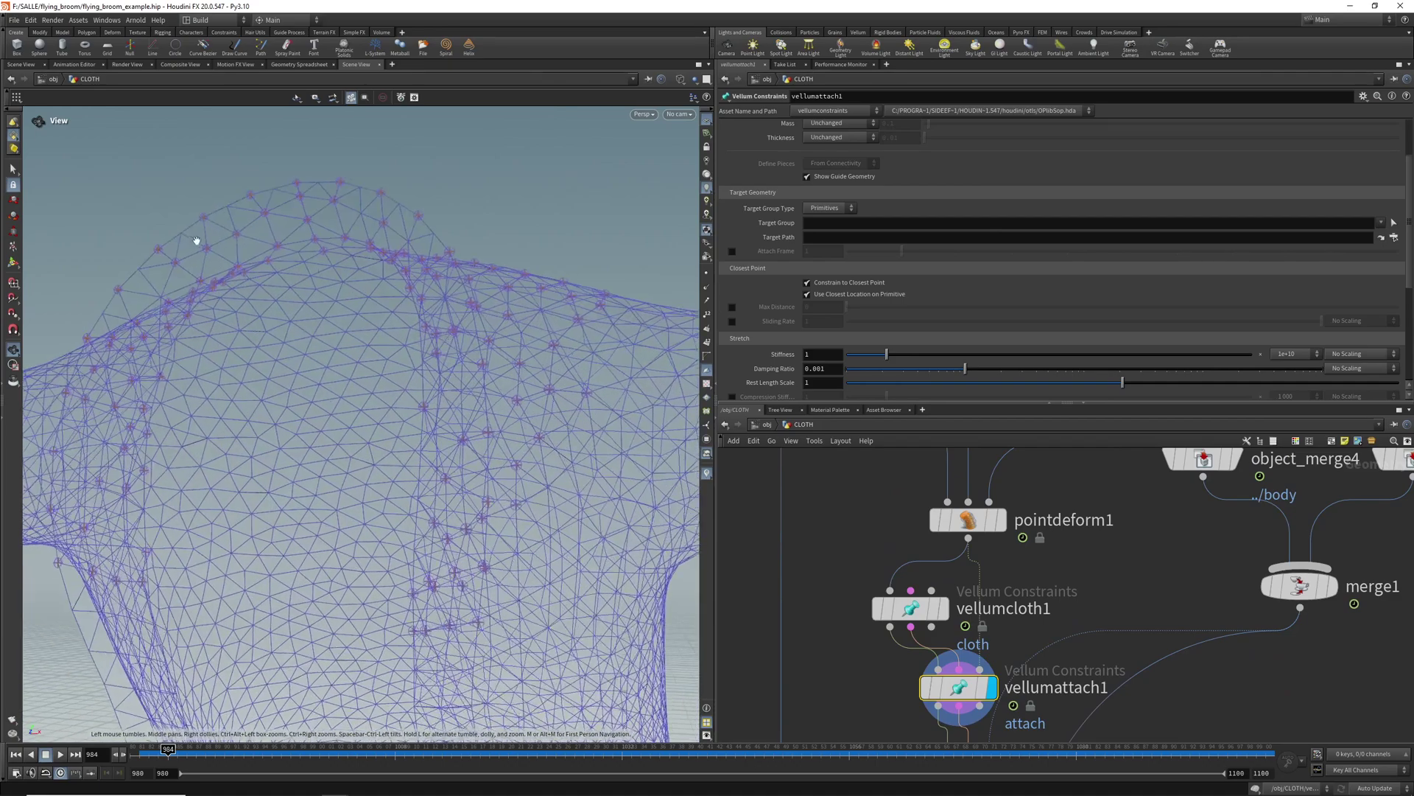
scroll(146, 328, "down", 10)
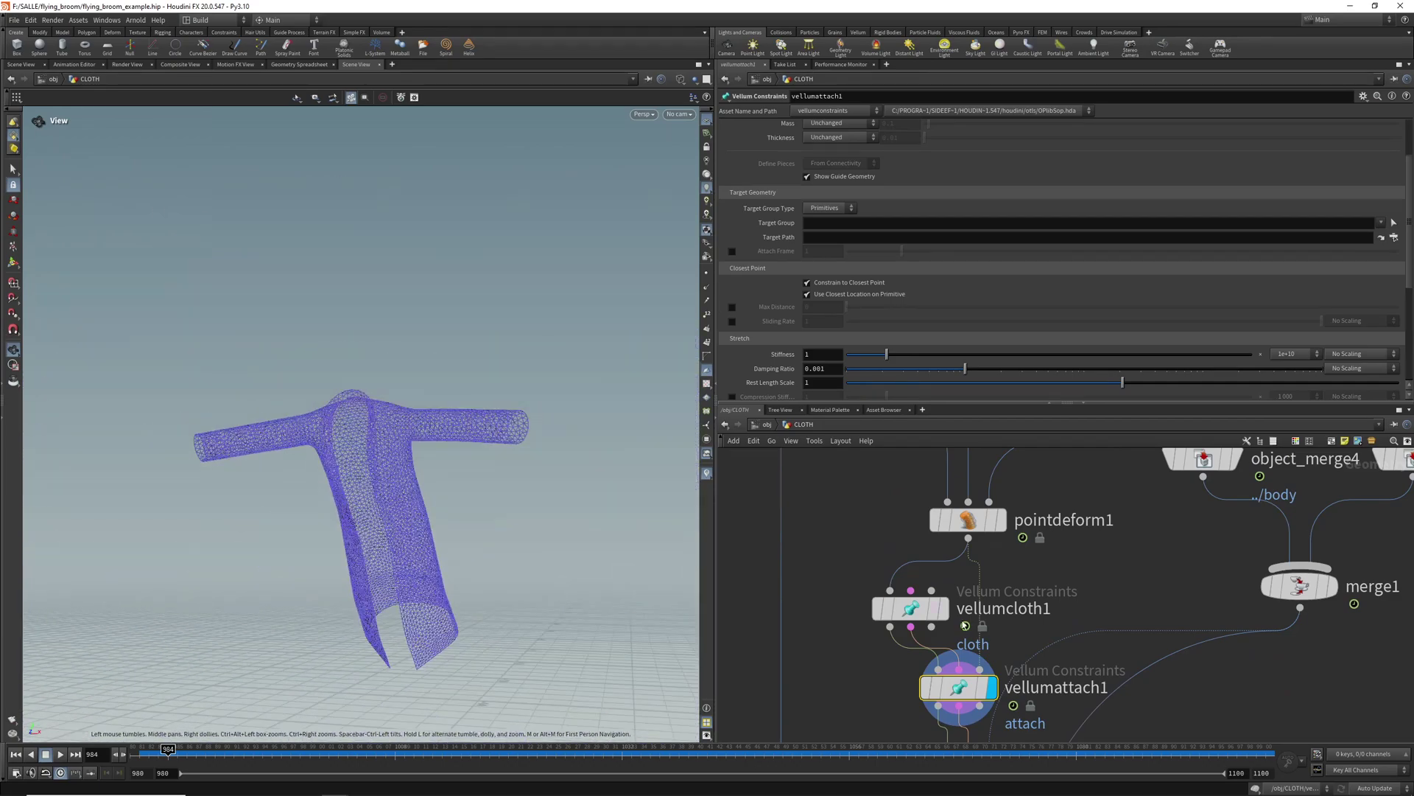
Step: Rewind to frame 980, display vellumsolver1, and run the cloth simulation to frame 986 in shaded view
middle_click_drag(1009, 704, 1024, 539)
scroll(1024, 538, "down", 6)
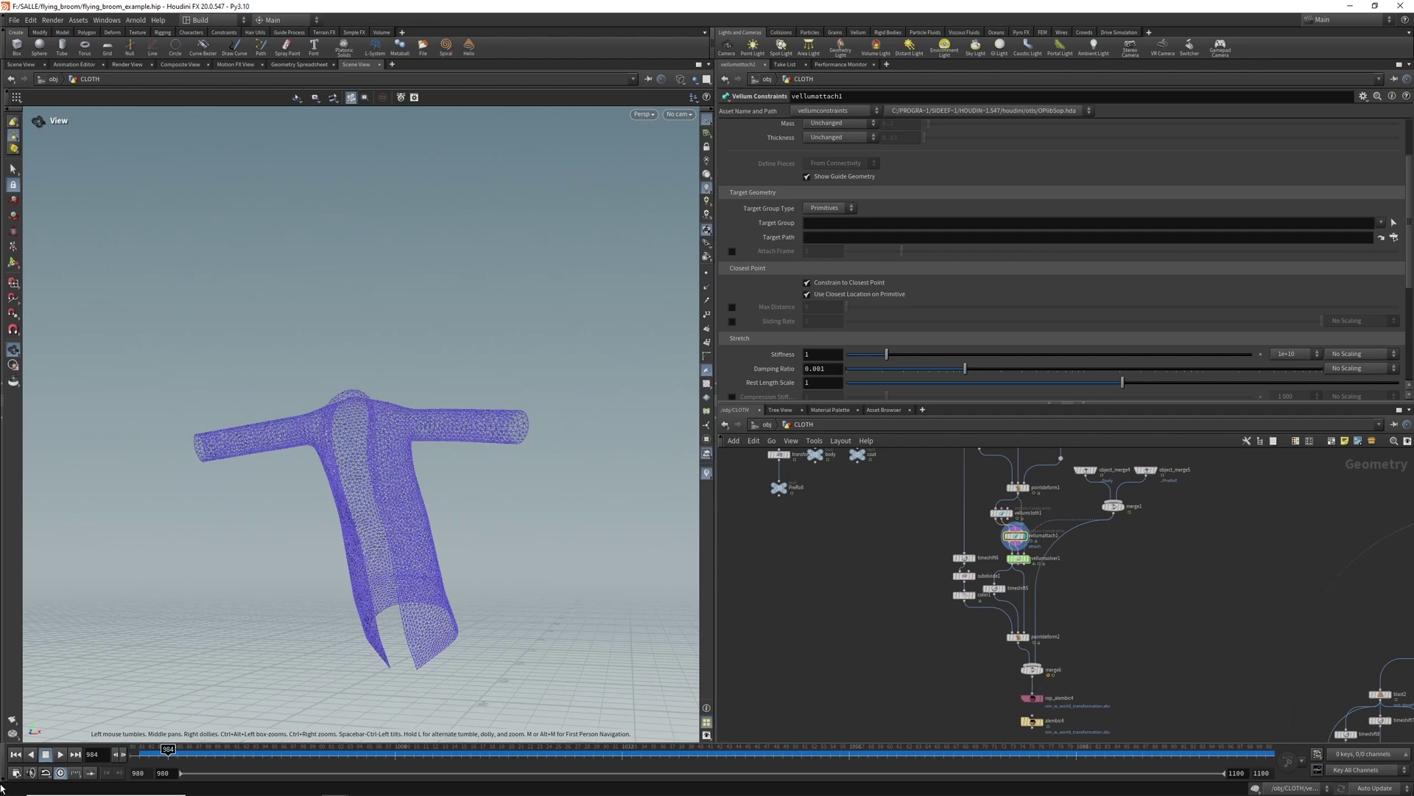
left_click(14, 756)
left_click(1019, 559)
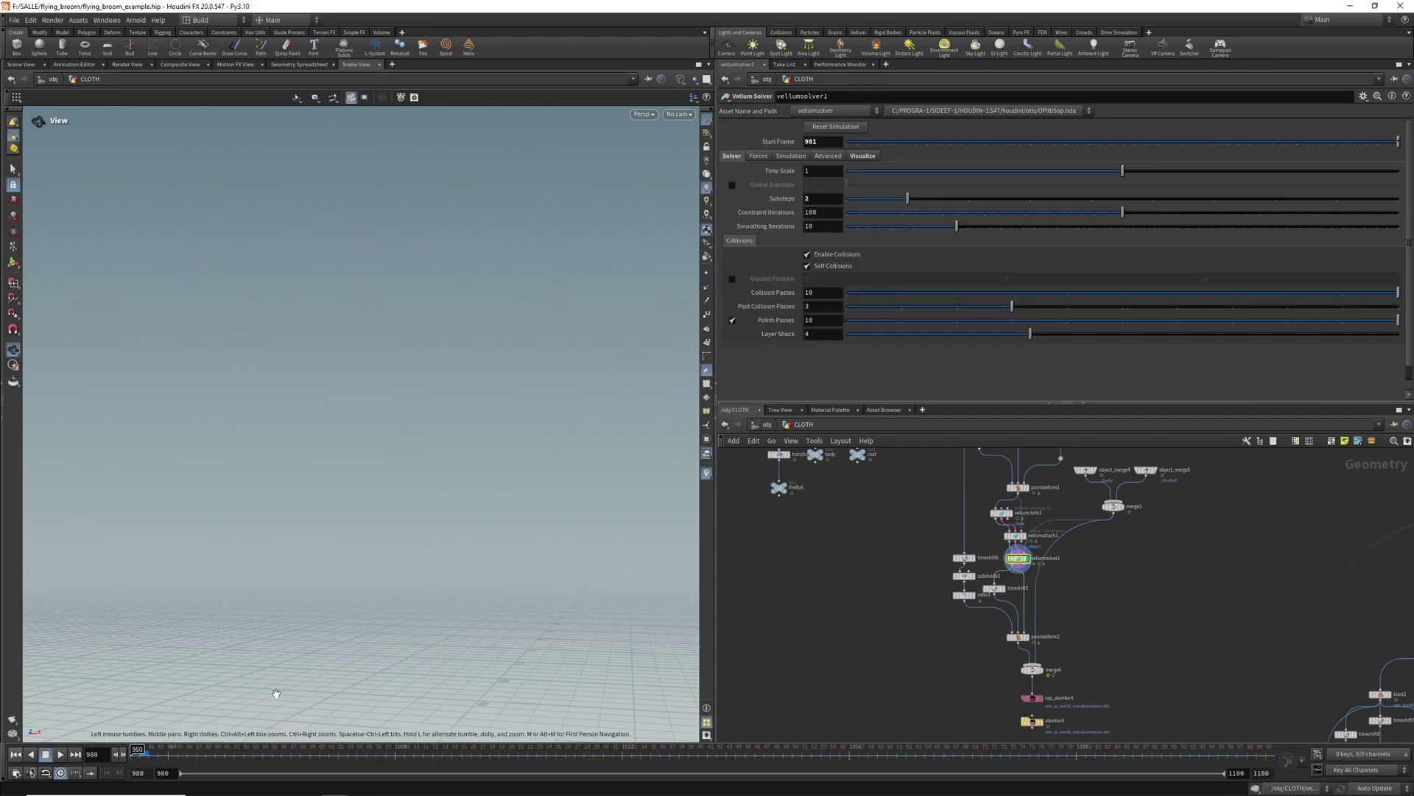
key("Up")
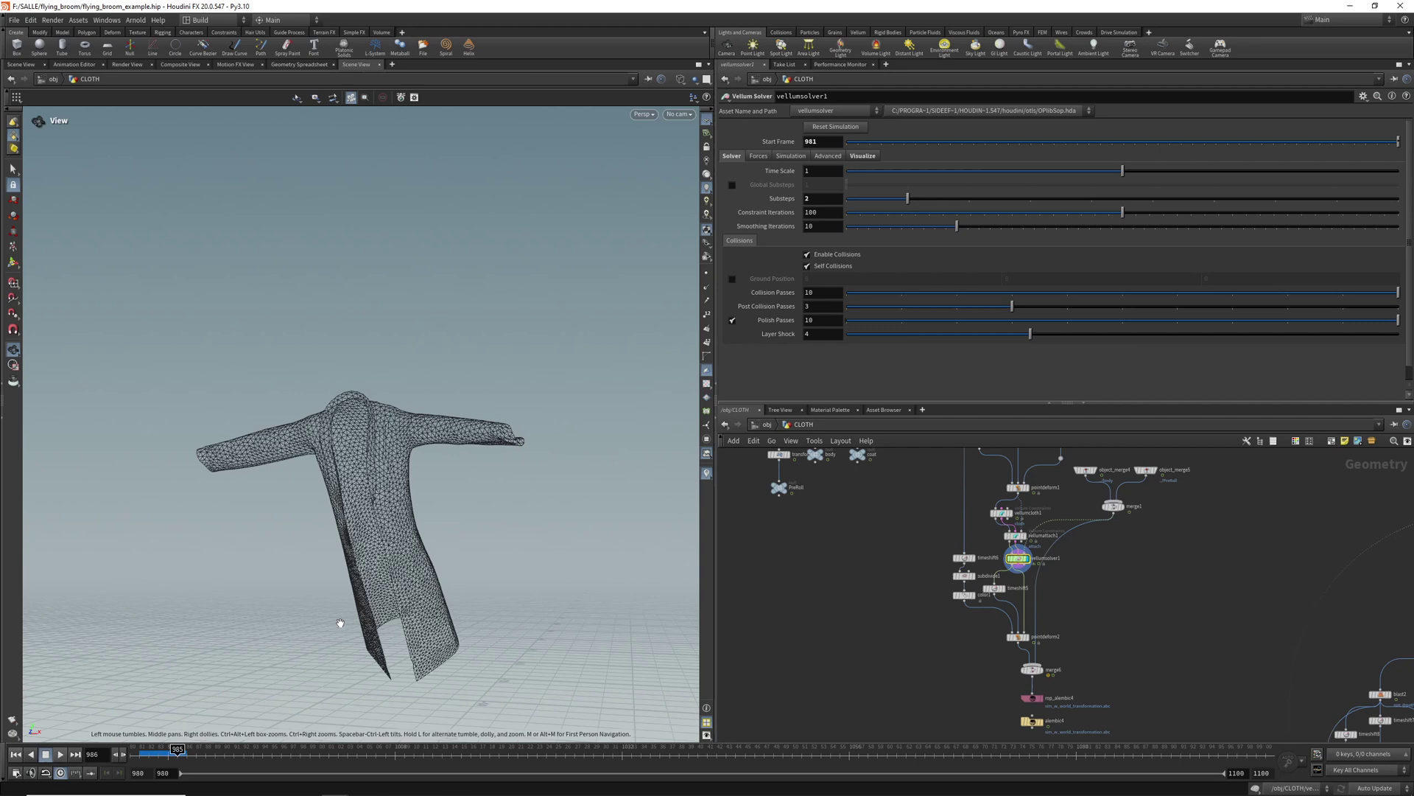
key("w")
Step: Examine the body and PreRoll collision branch feeding vellumsolver1 and the nodes leading down to pointdeform2
scroll(921, 589, "up", 3)
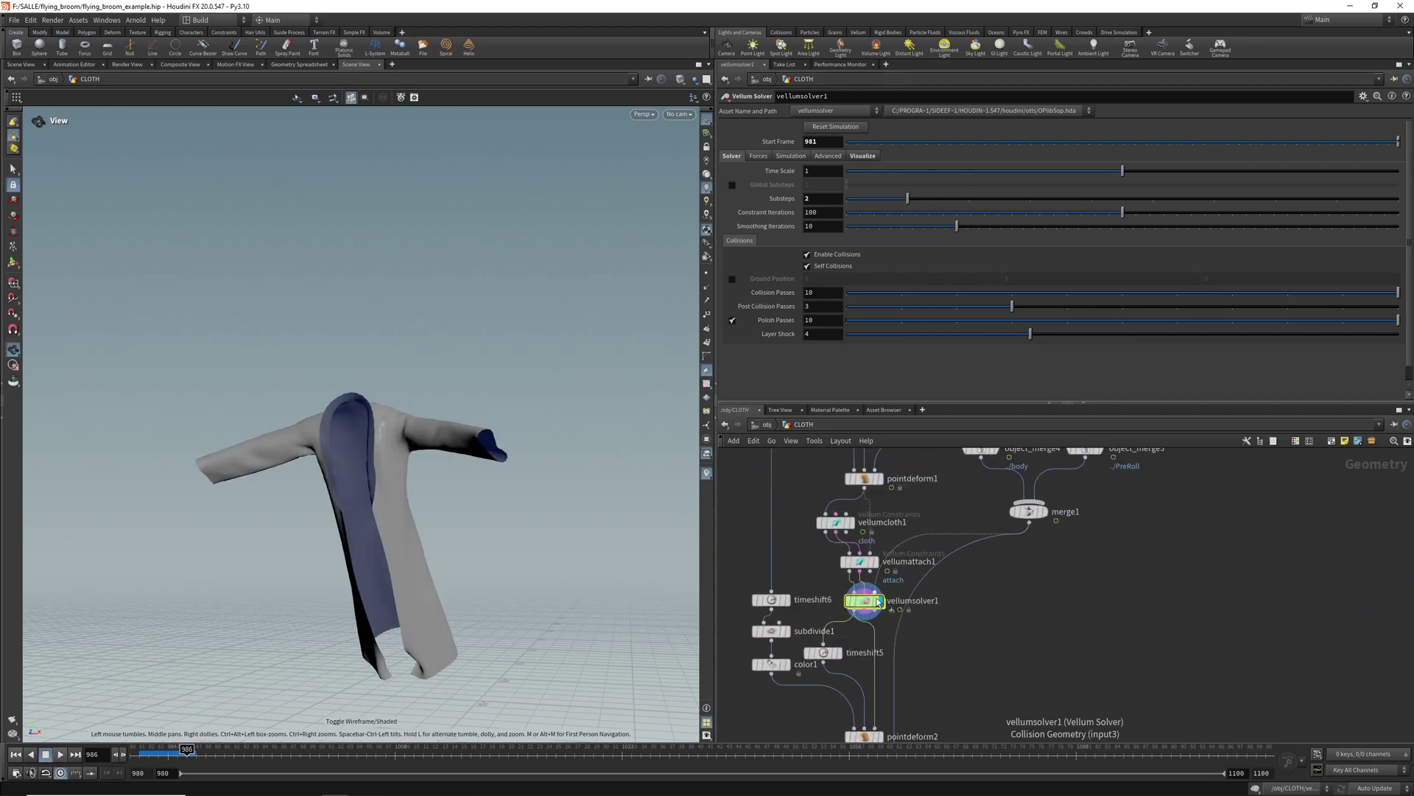
middle_click_drag(1027, 511, 1003, 563)
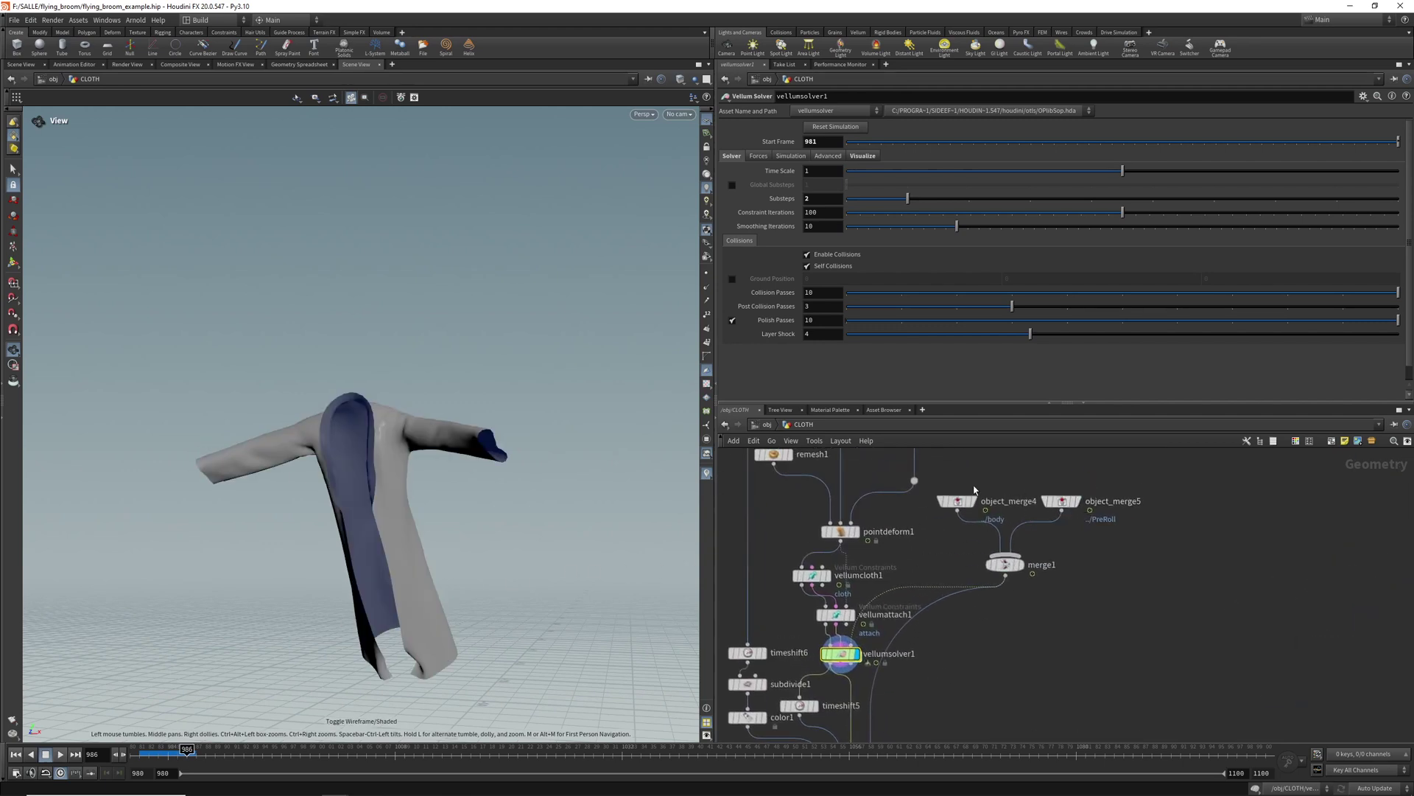
middle_click_drag(954, 704, 1075, 564)
scroll(926, 569, "up", 1)
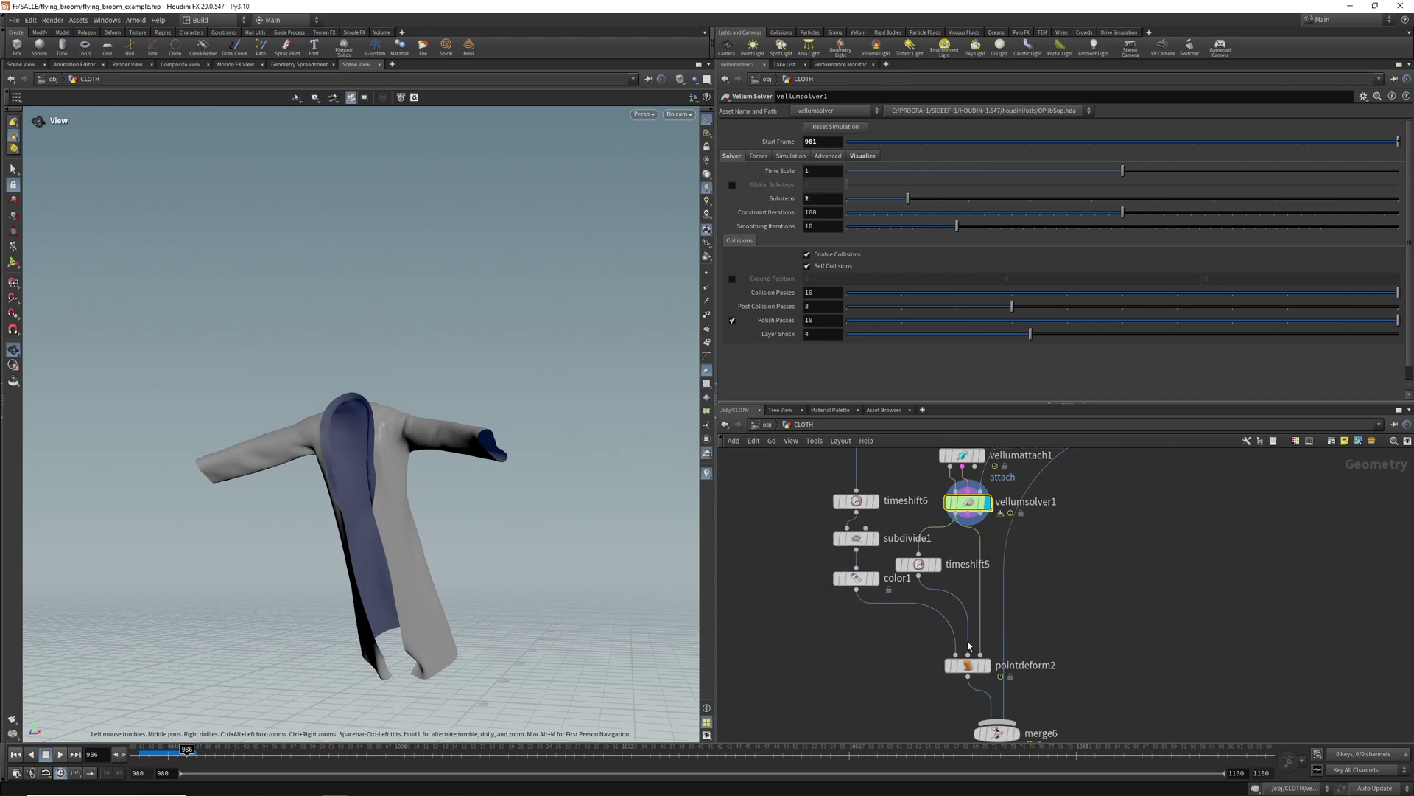
Step: Display pointdeform2 with its parameters and inspect the deformed green coat up close
left_click(974, 668)
left_click(974, 669)
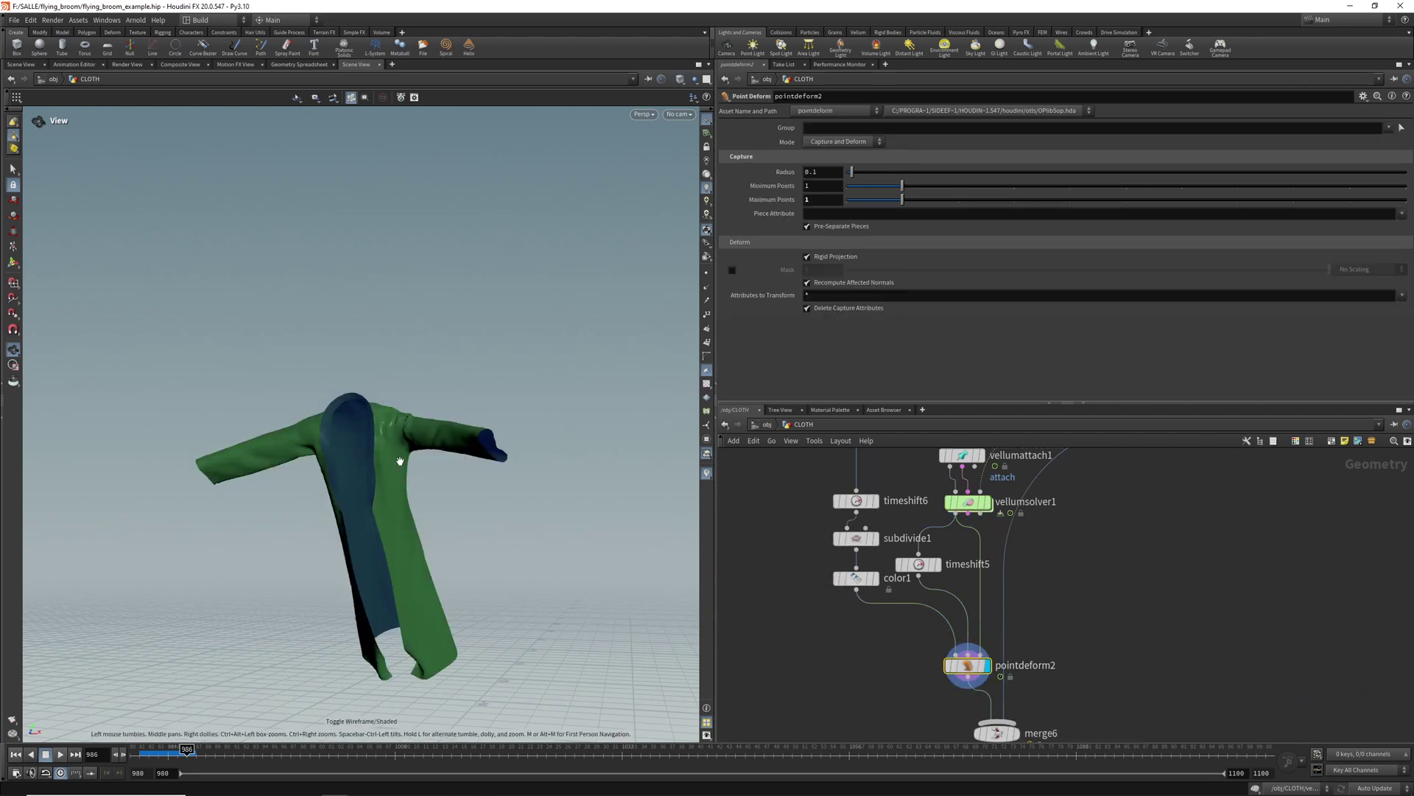
scroll(370, 481, "up", 5)
right_click_drag(511, 484, 167, 448)
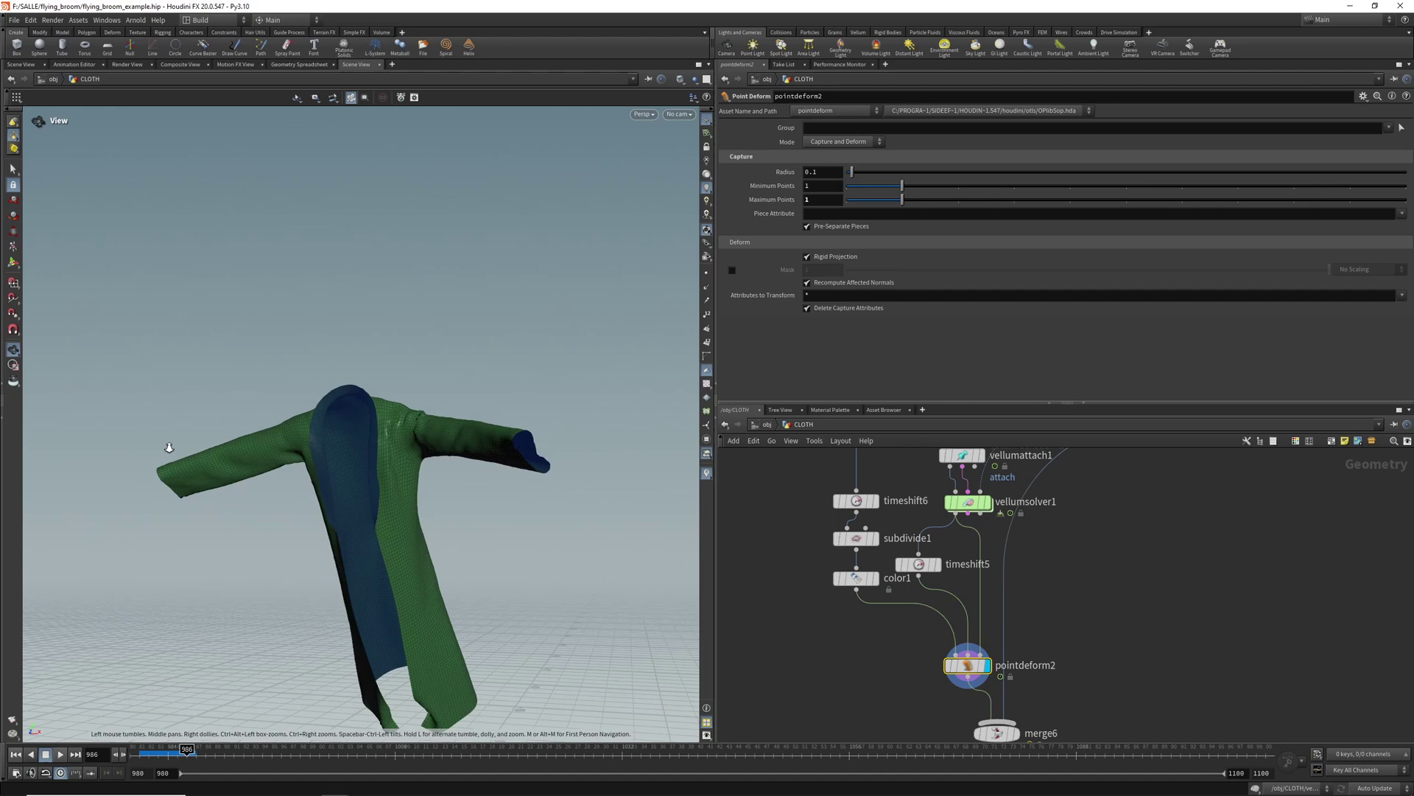
middle_click_drag(168, 449, 143, 357)
Step: Display merge6 with its parameters and view the character, coat and broom together shaded without wireframe
middle_click_drag(1015, 655, 1022, 572)
left_click(1024, 648)
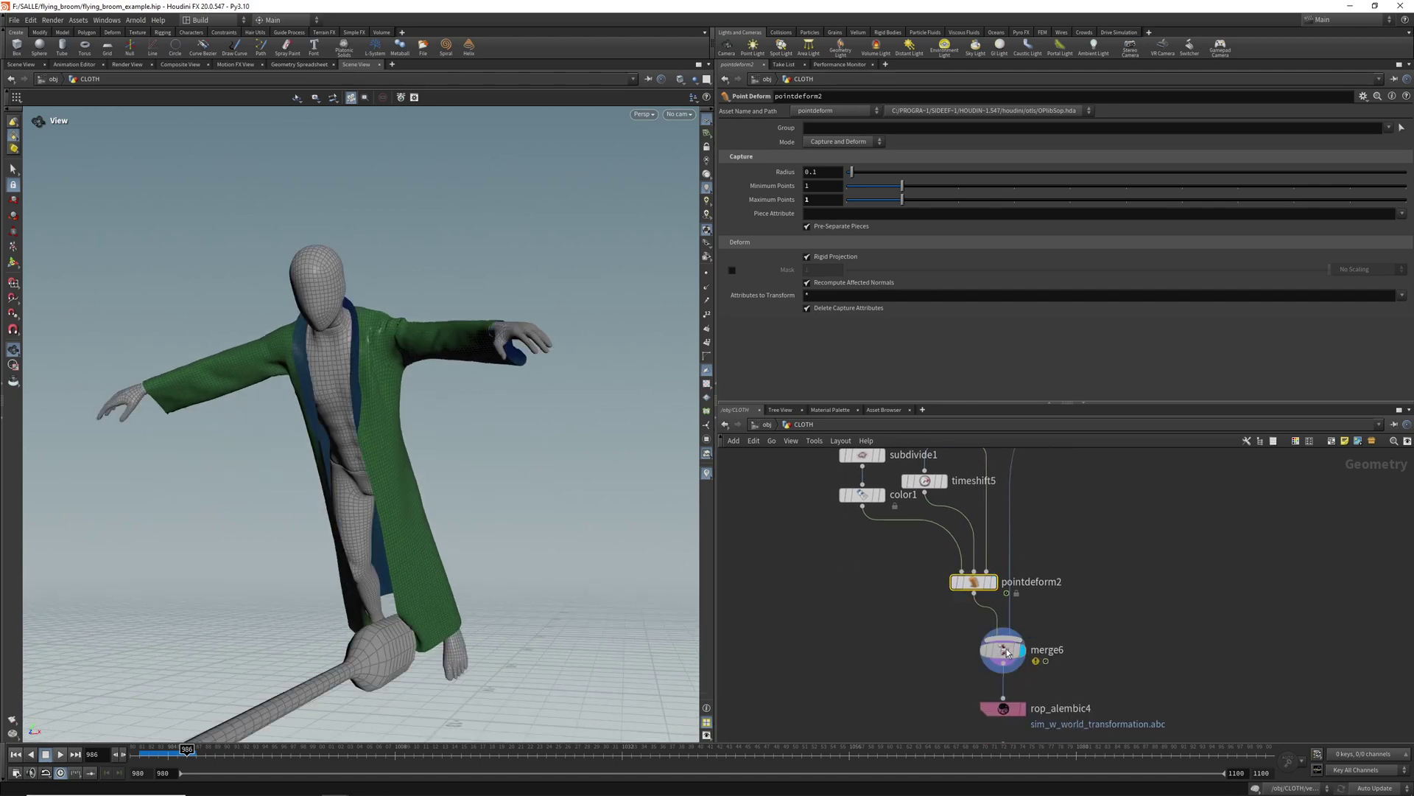
left_click(1009, 649)
key("shift+w")
right_click_drag(397, 568, 470, 487)
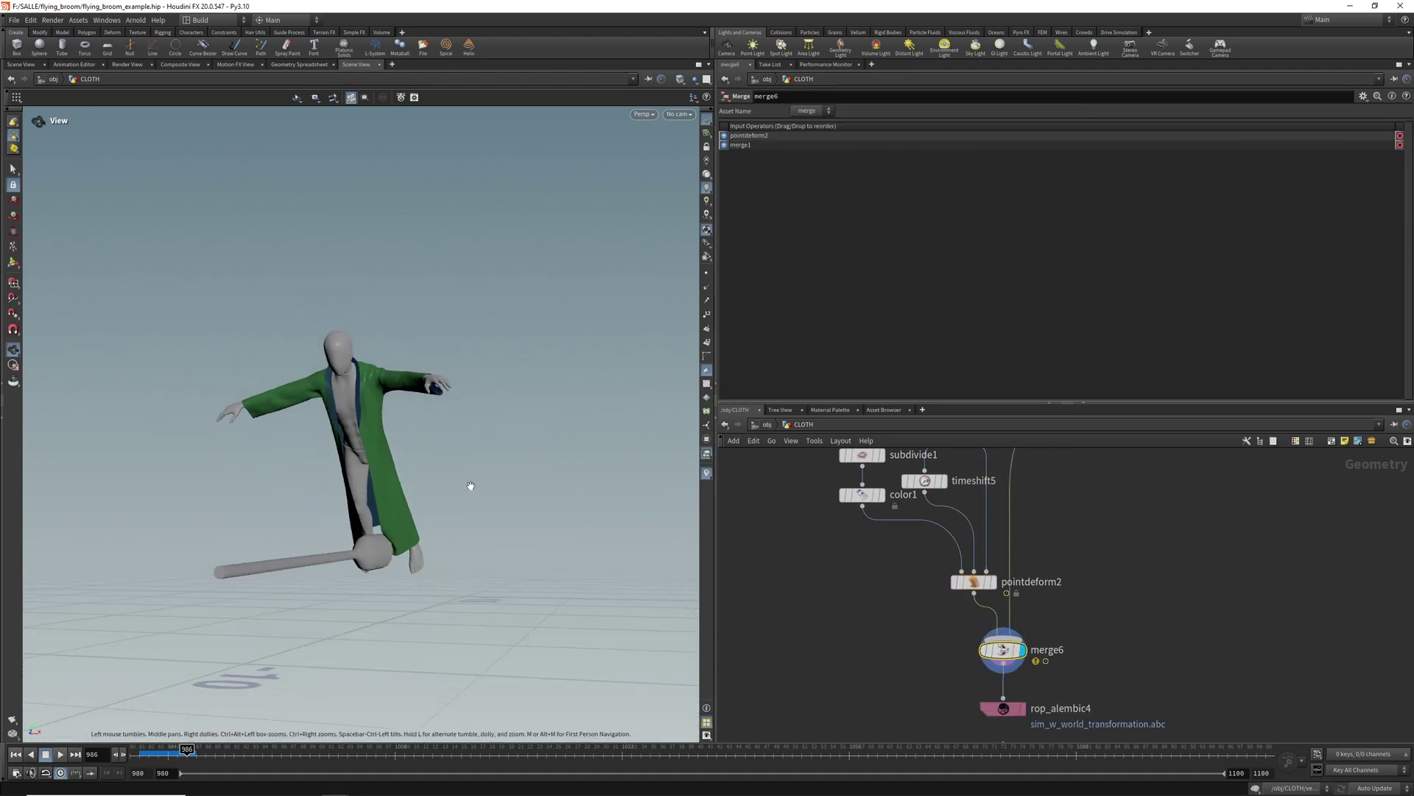
left_click_drag(470, 487, 265, 627)
Step: Rewind to frame 980 and play the cloth simulation on merge6 to frame 1006
left_click(15, 753)
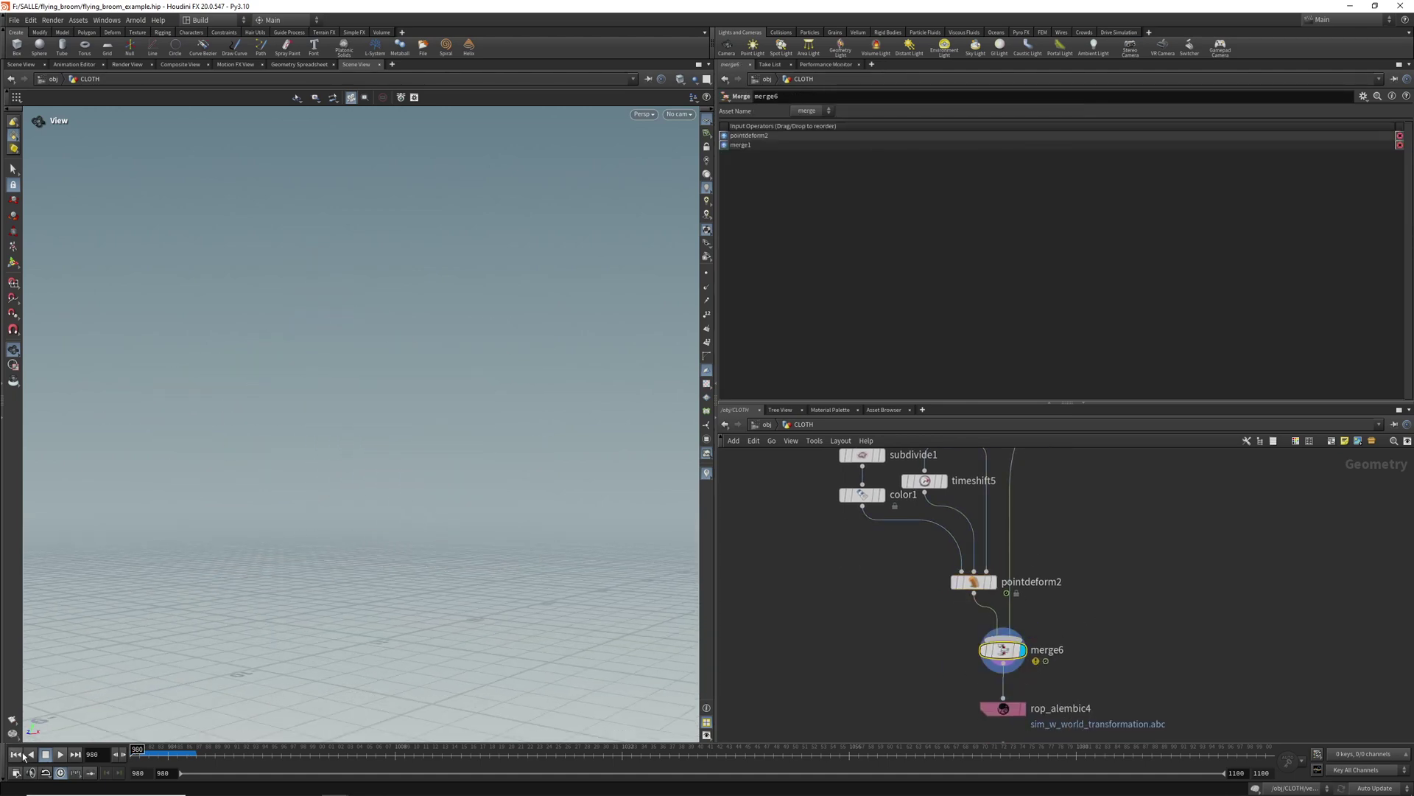
left_click(61, 753)
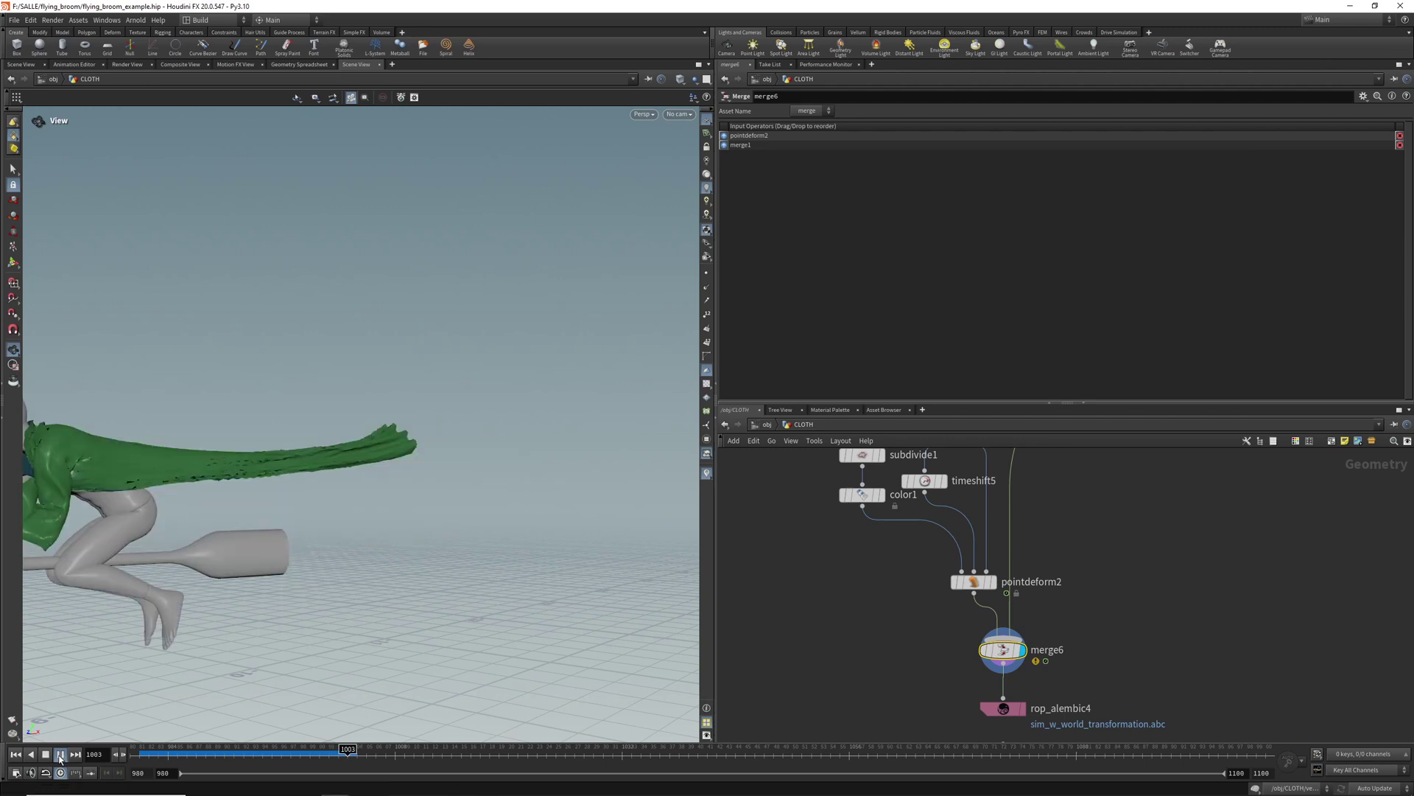
left_click(61, 755)
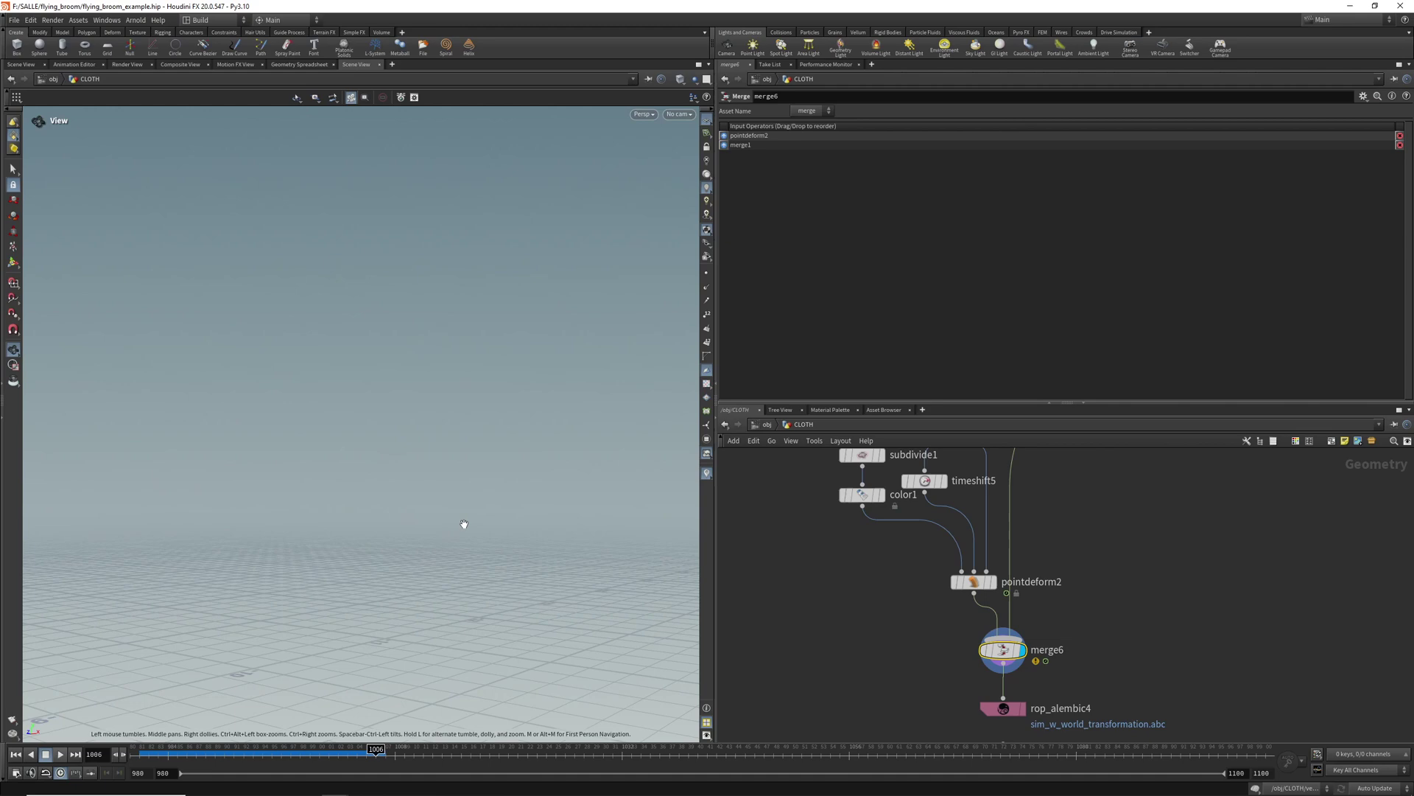
Step: Frame the flying character and inspect the trailing coat from the side and front
key("f")
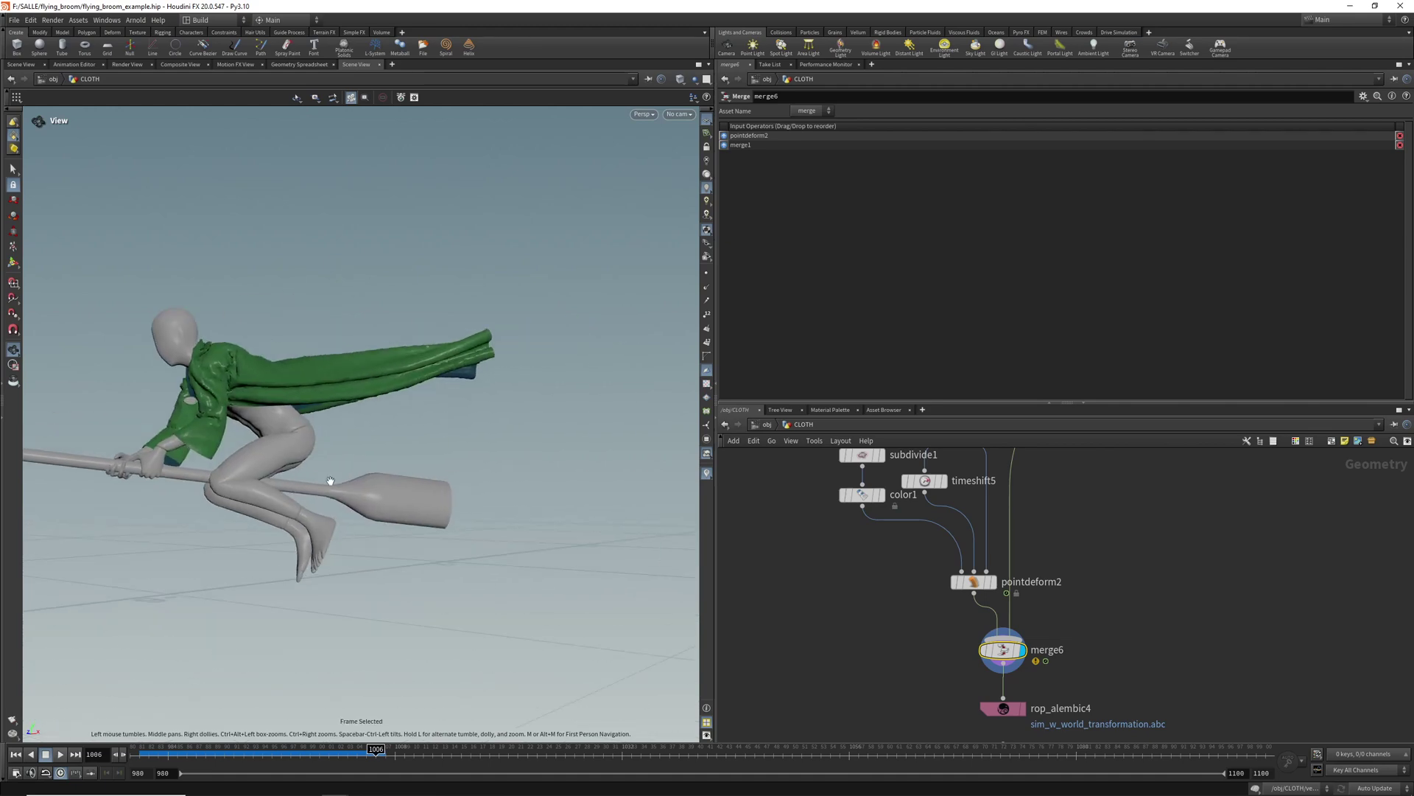
left_click_drag(382, 464, 417, 472)
left_click_drag(289, 403, 272, 407)
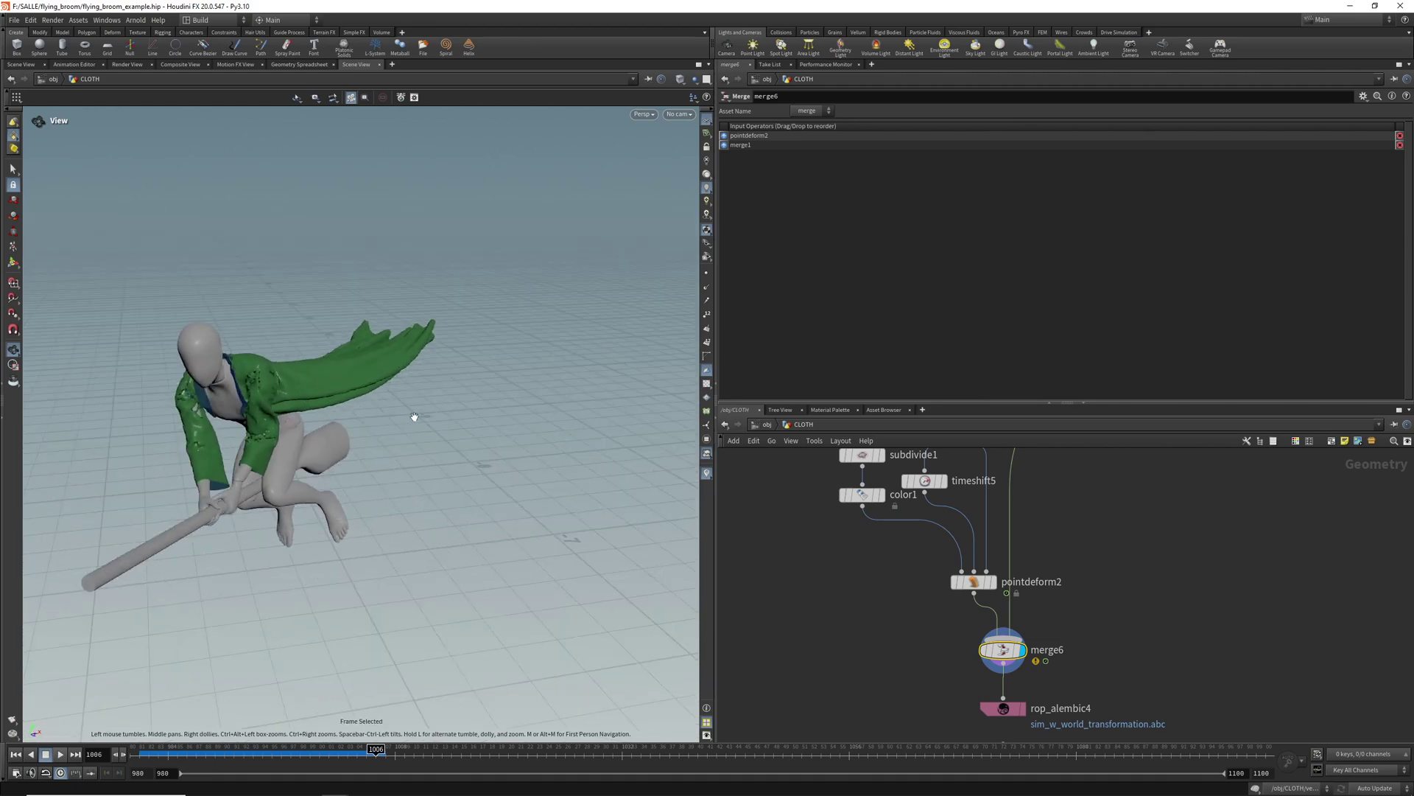
left_click_drag(413, 415, 380, 423)
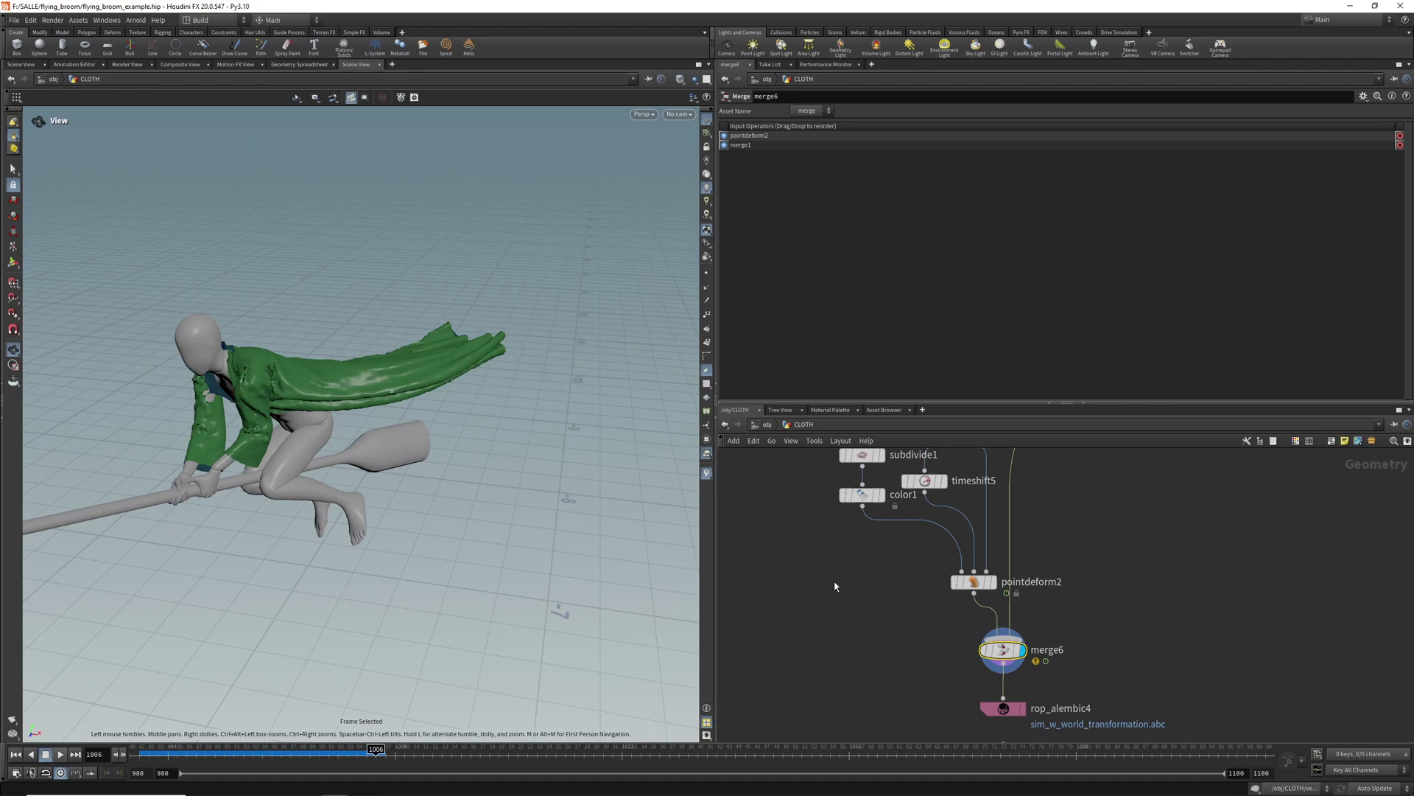
Step: Review the vellumsolver1 parameters, including substeps and collision settings, and survey the whole cloth network
middle_click_drag(835, 587, 788, 788)
scroll(1007, 634, "up", 2)
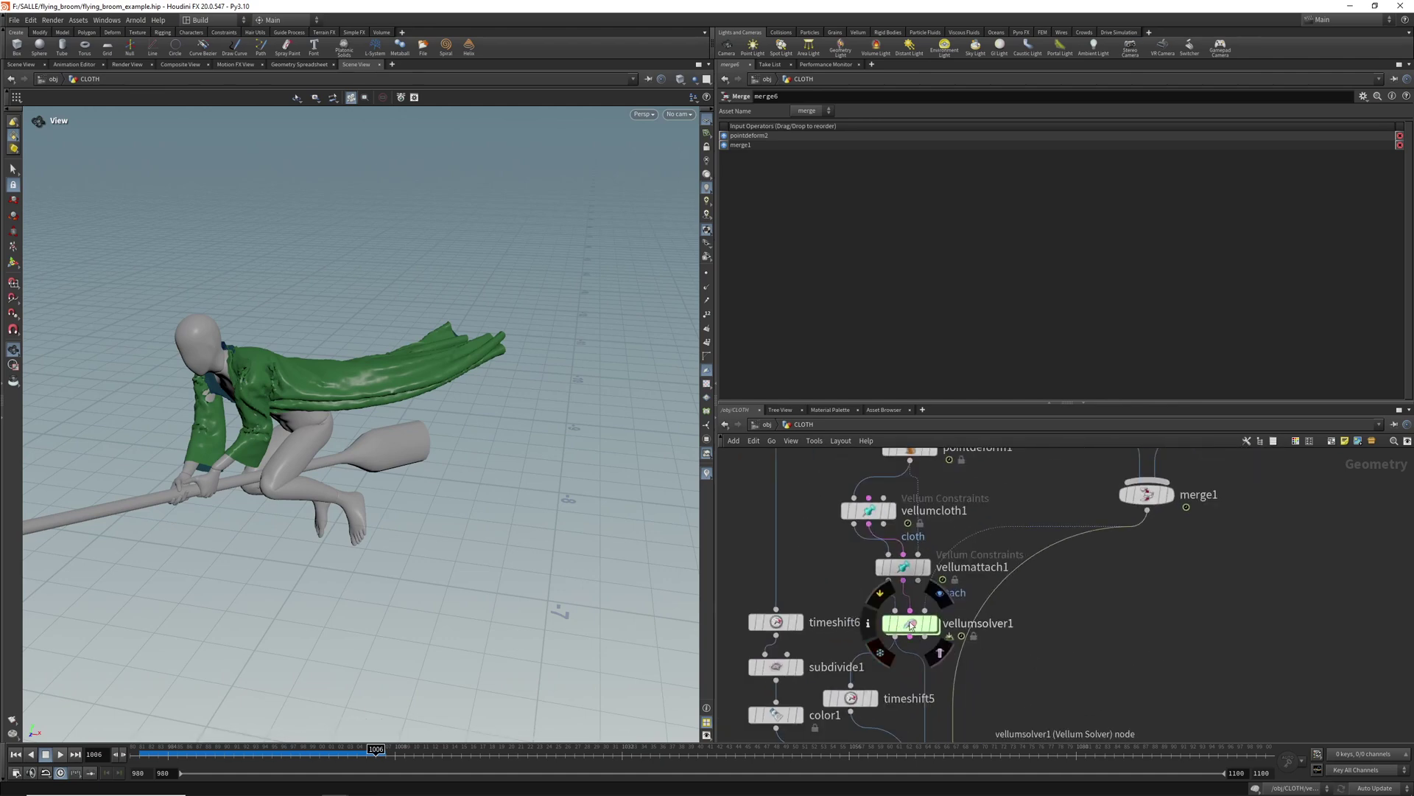
left_click(911, 624)
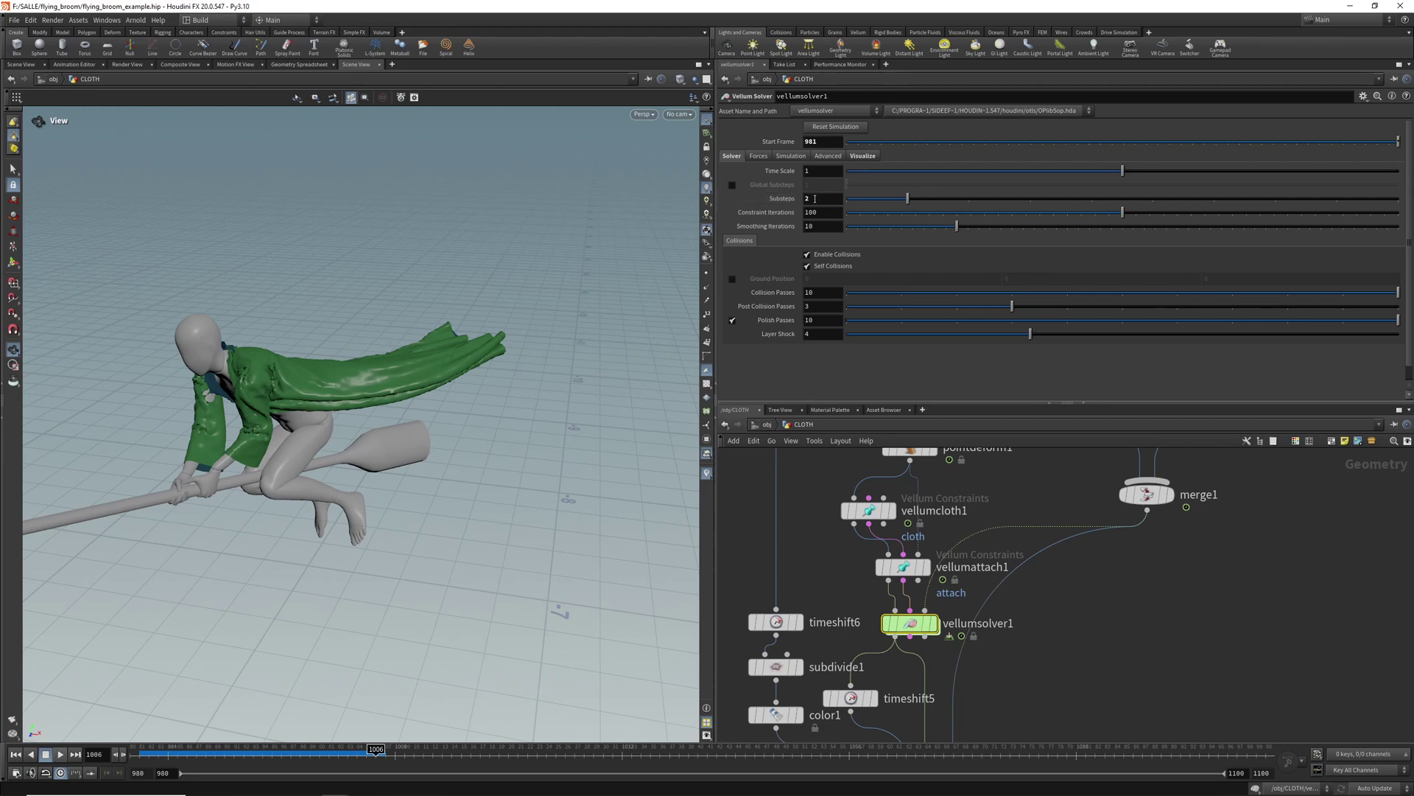
scroll(1095, 620, "down", 4)
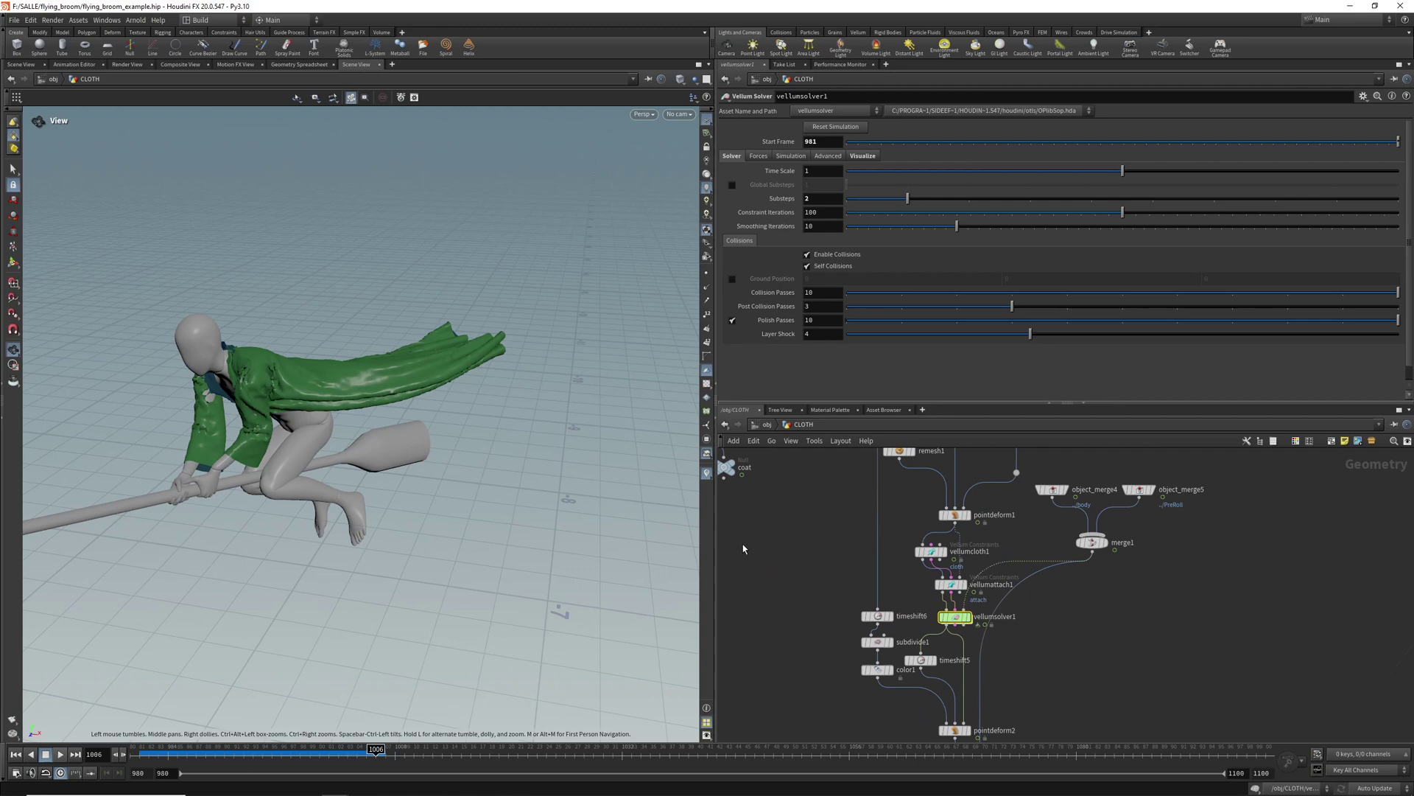
scroll(1132, 619, "down", 3)
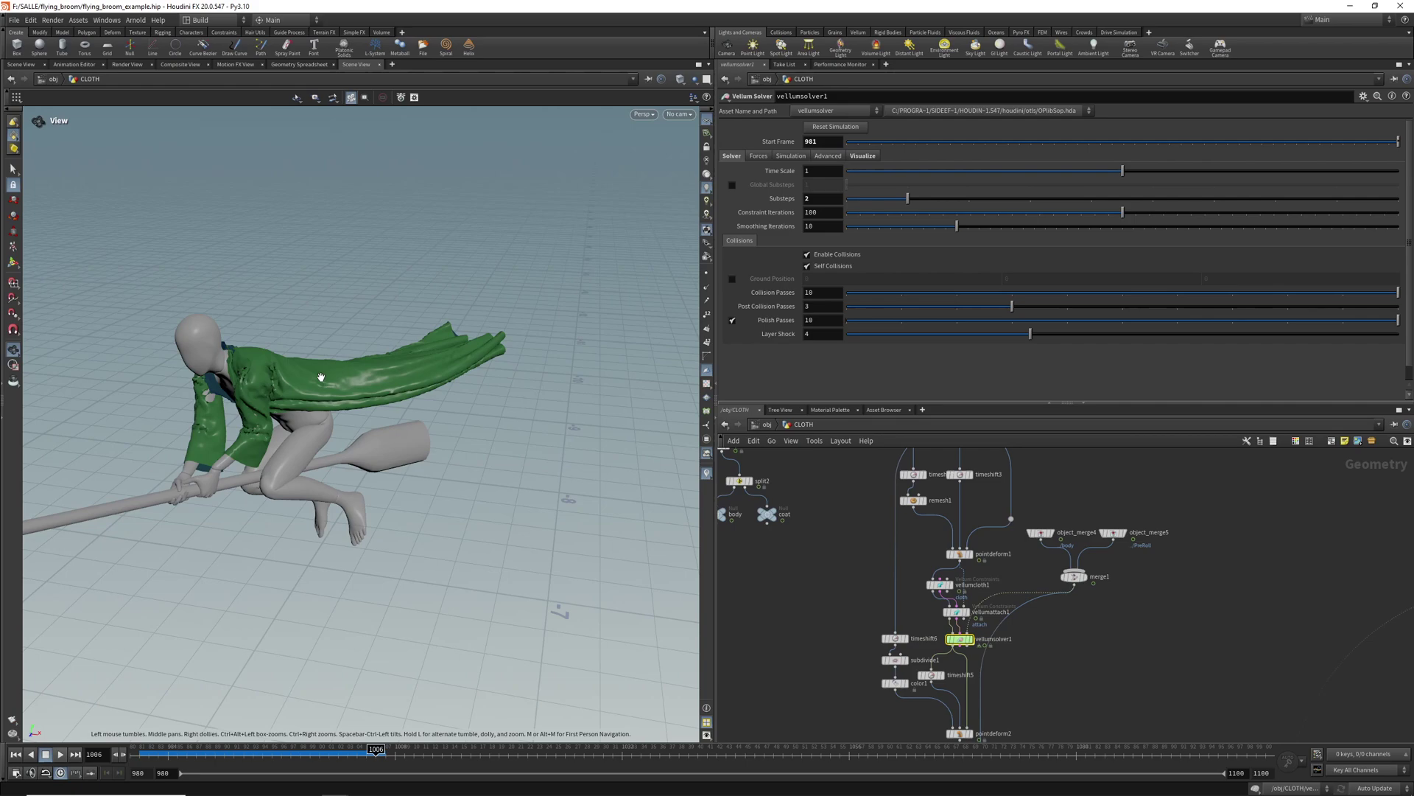
scroll(1165, 634, "down", 2)
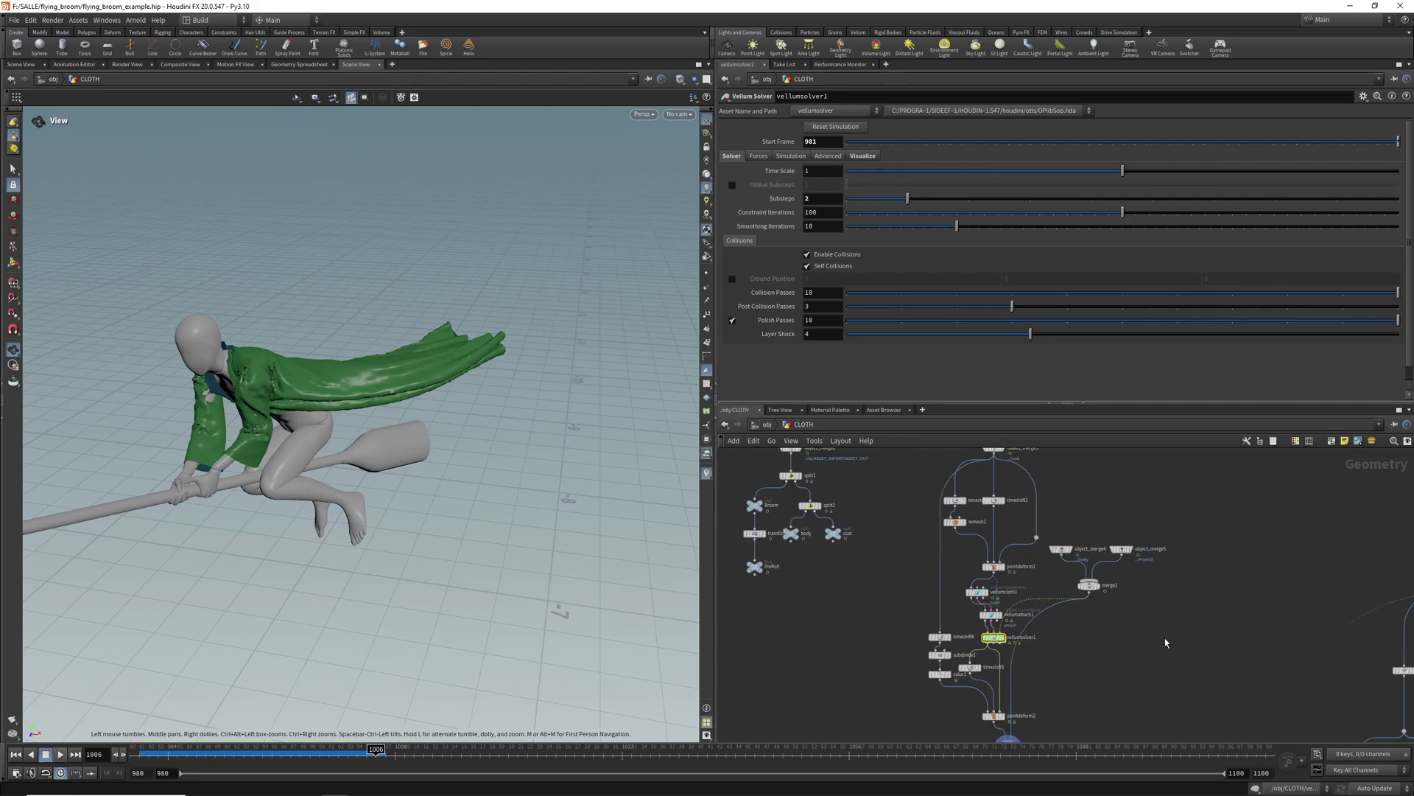
scroll(1165, 642, "down", 3)
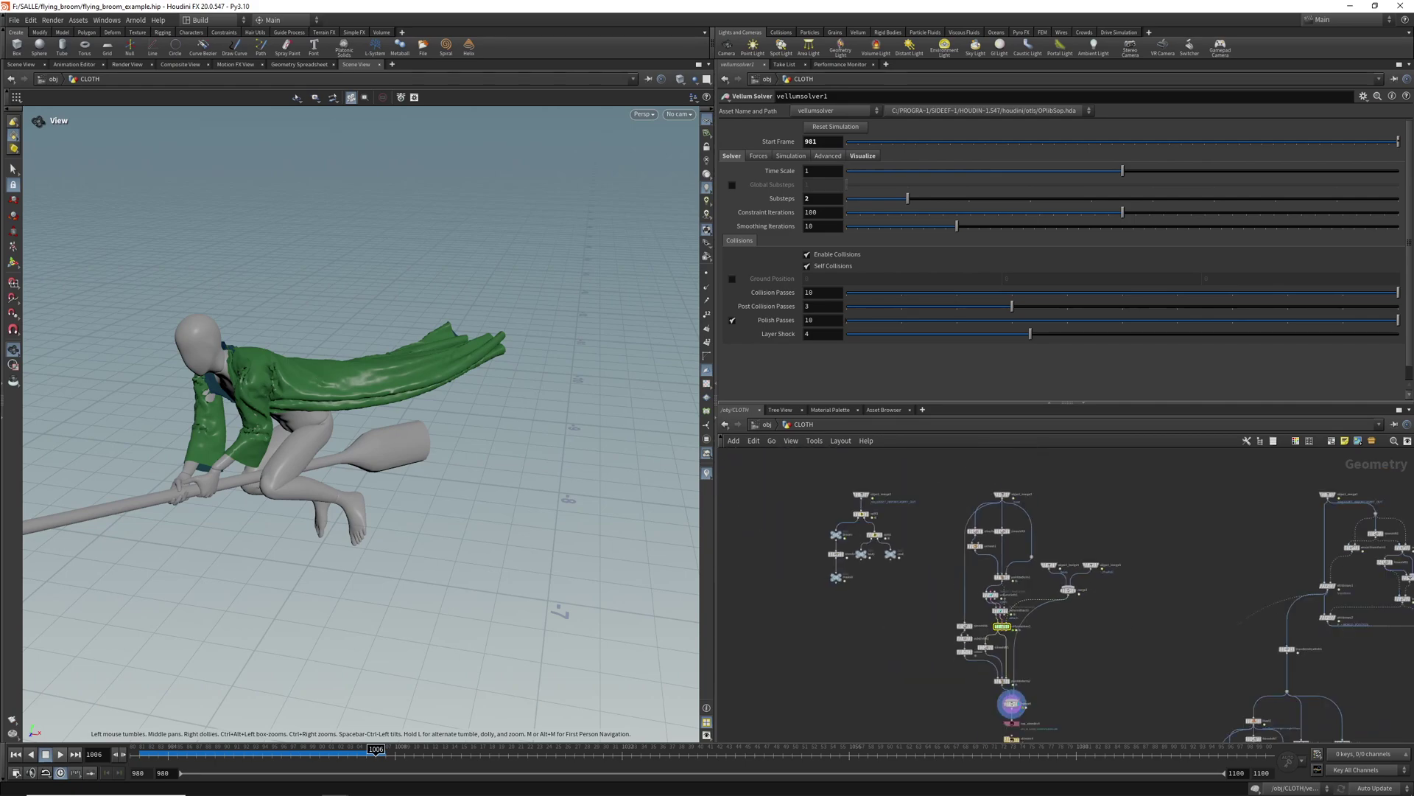
Step: Switch to the browser and preview the green-screen and blue-screen Harry Potter broom shooting images
key("alt+Tab")
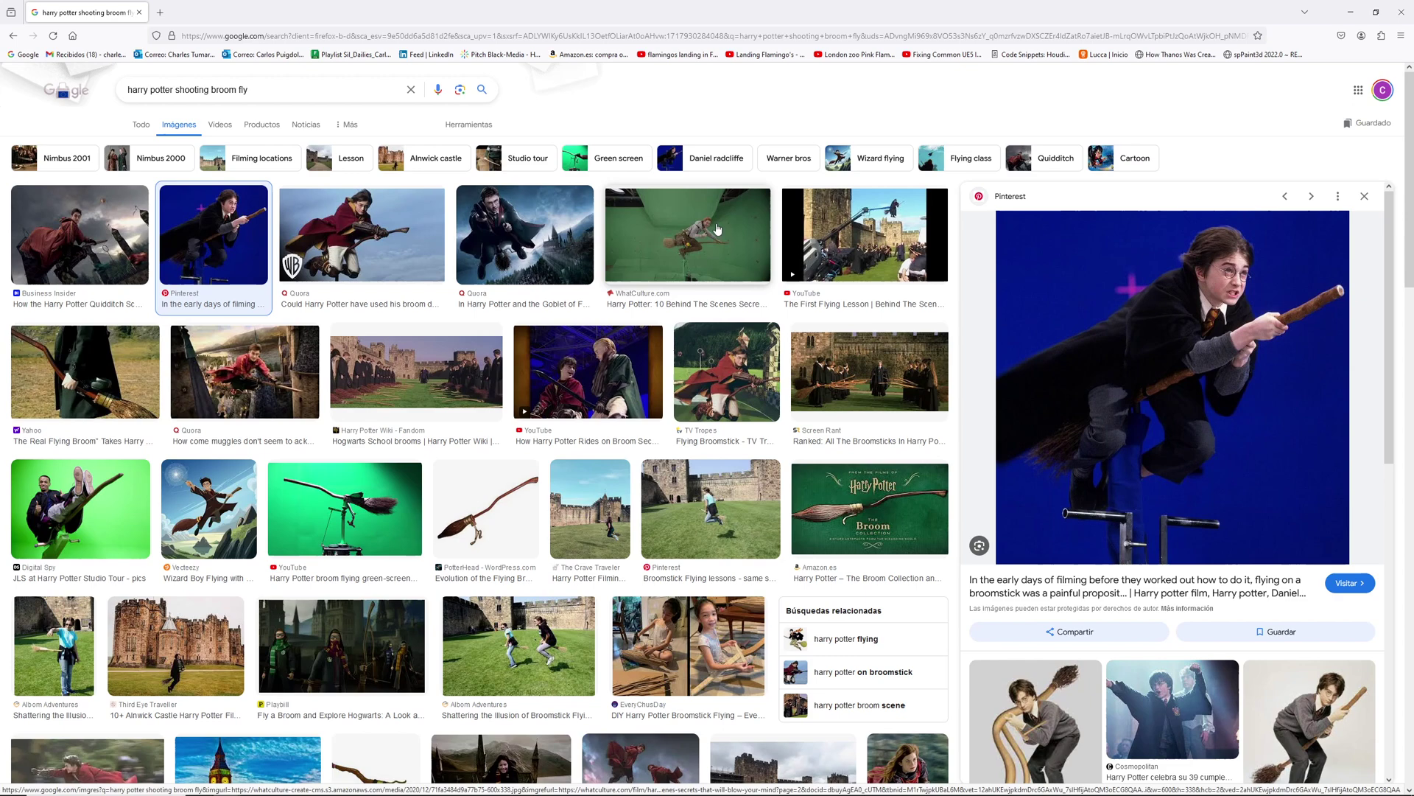
left_click(762, 238)
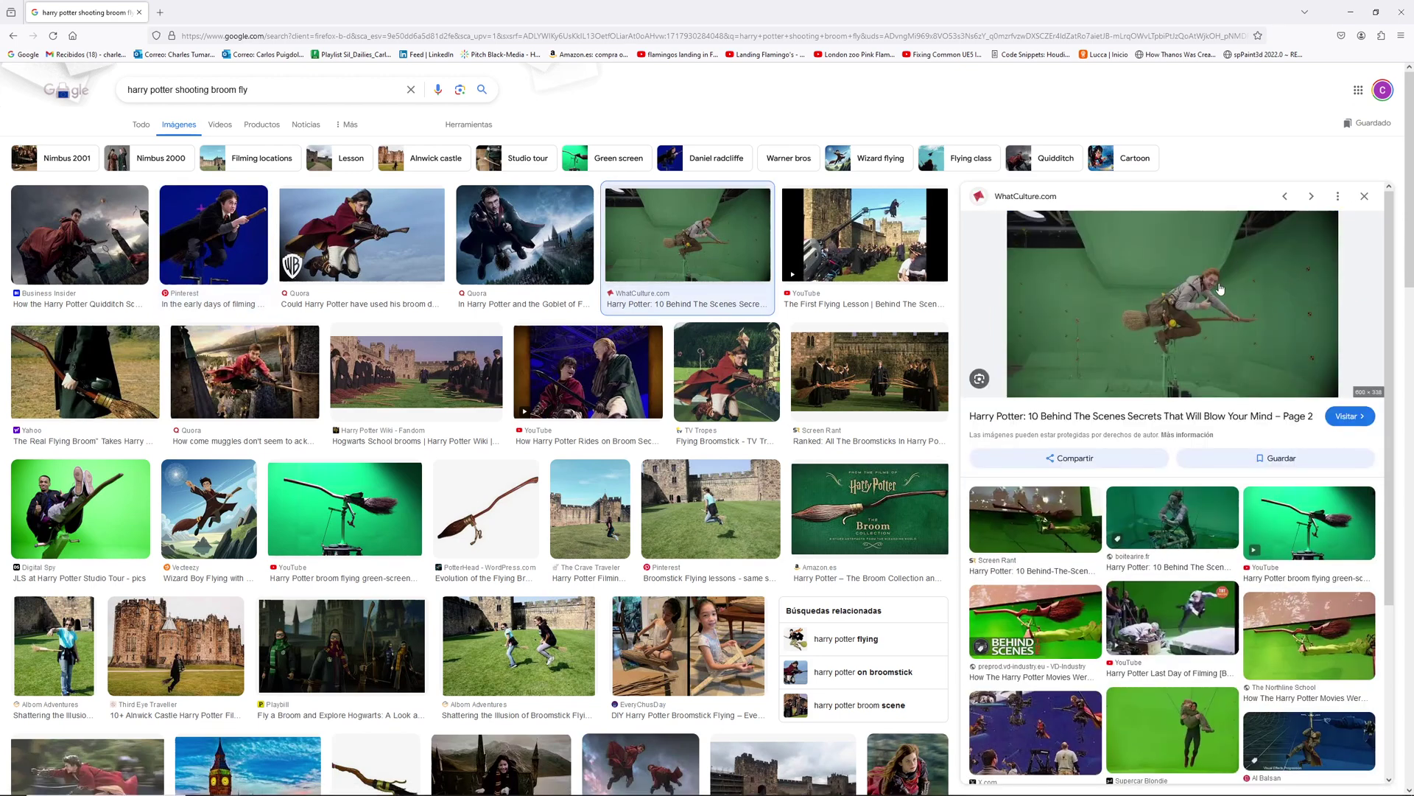
left_click(248, 249)
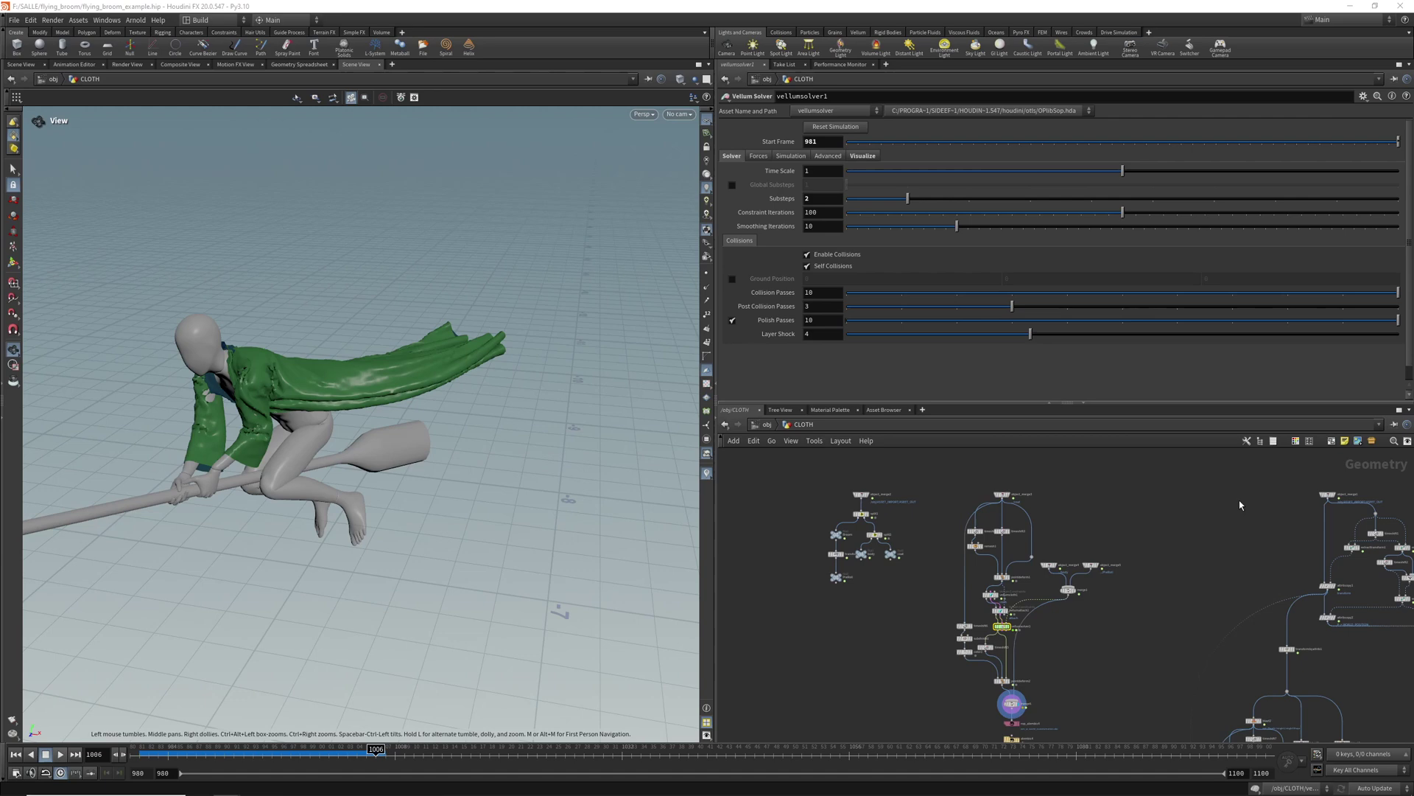
Step: Return to Houdini, rewind to frame 980, and display object_merge1 with the imported character framed in view
left_click(14, 759)
scroll(1014, 524, "up", 5)
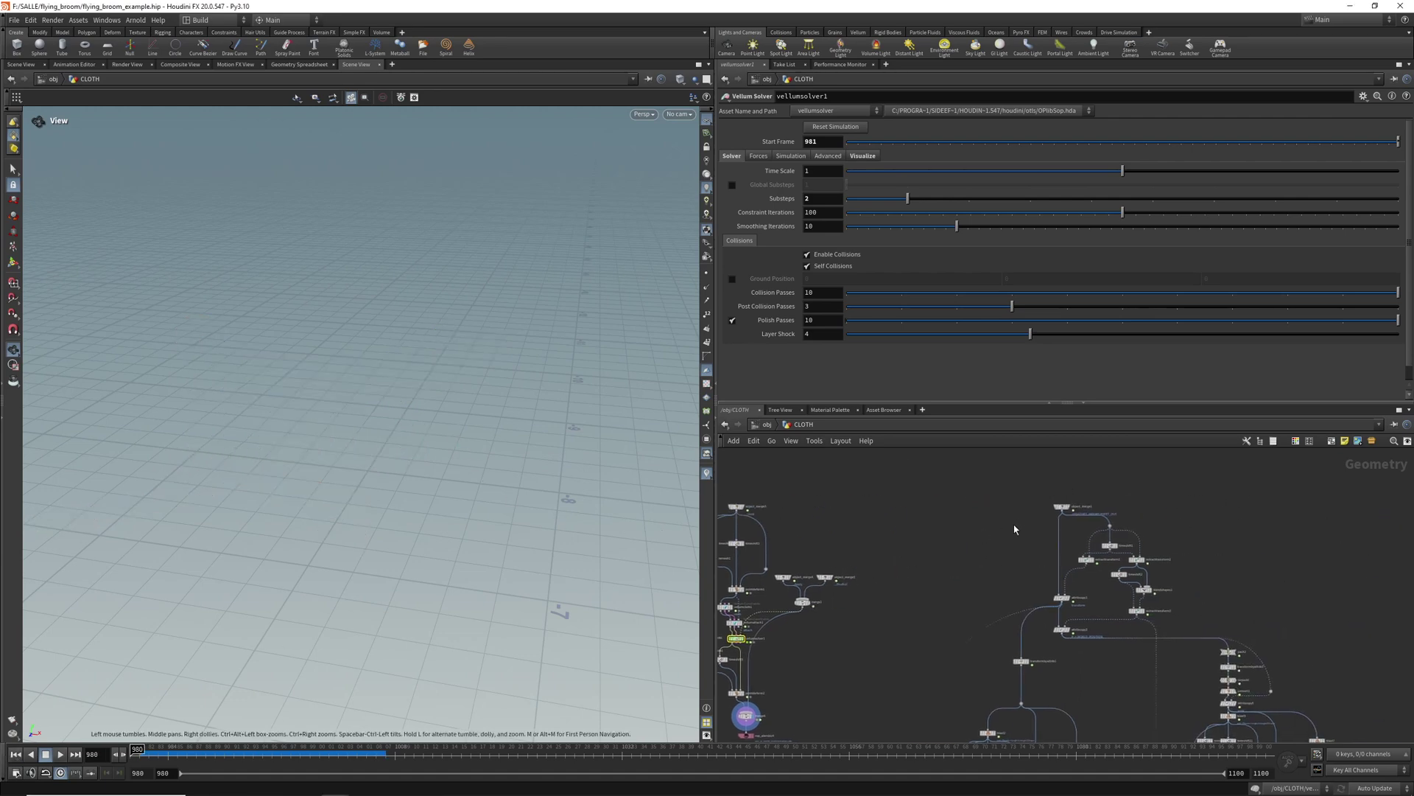
left_click(1068, 504)
key("space+g")
scroll(546, 440, "down", 3)
left_click_drag(546, 440, 391, 325)
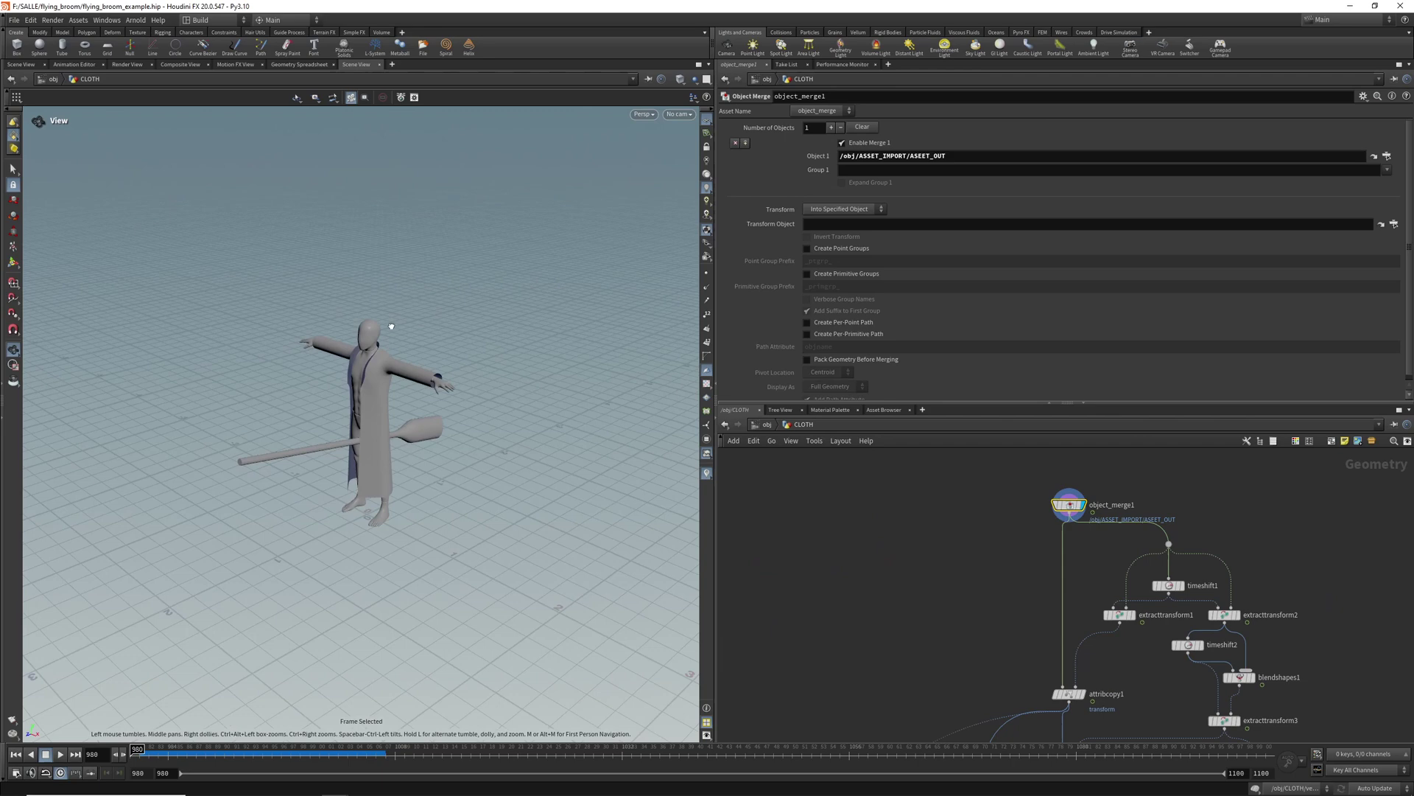
Step: Scrub the imported animation to frame 997 to follow the character's travel across the scene
left_click_drag(160, 755, 225, 749)
scroll(272, 375, "down", 3)
middle_click_drag(578, 378, 372, 429)
left_click_drag(224, 748, 291, 748)
Step: Display timeshift1 with its parameters and view the character in its frozen pose
scroll(1105, 593, "up", 5)
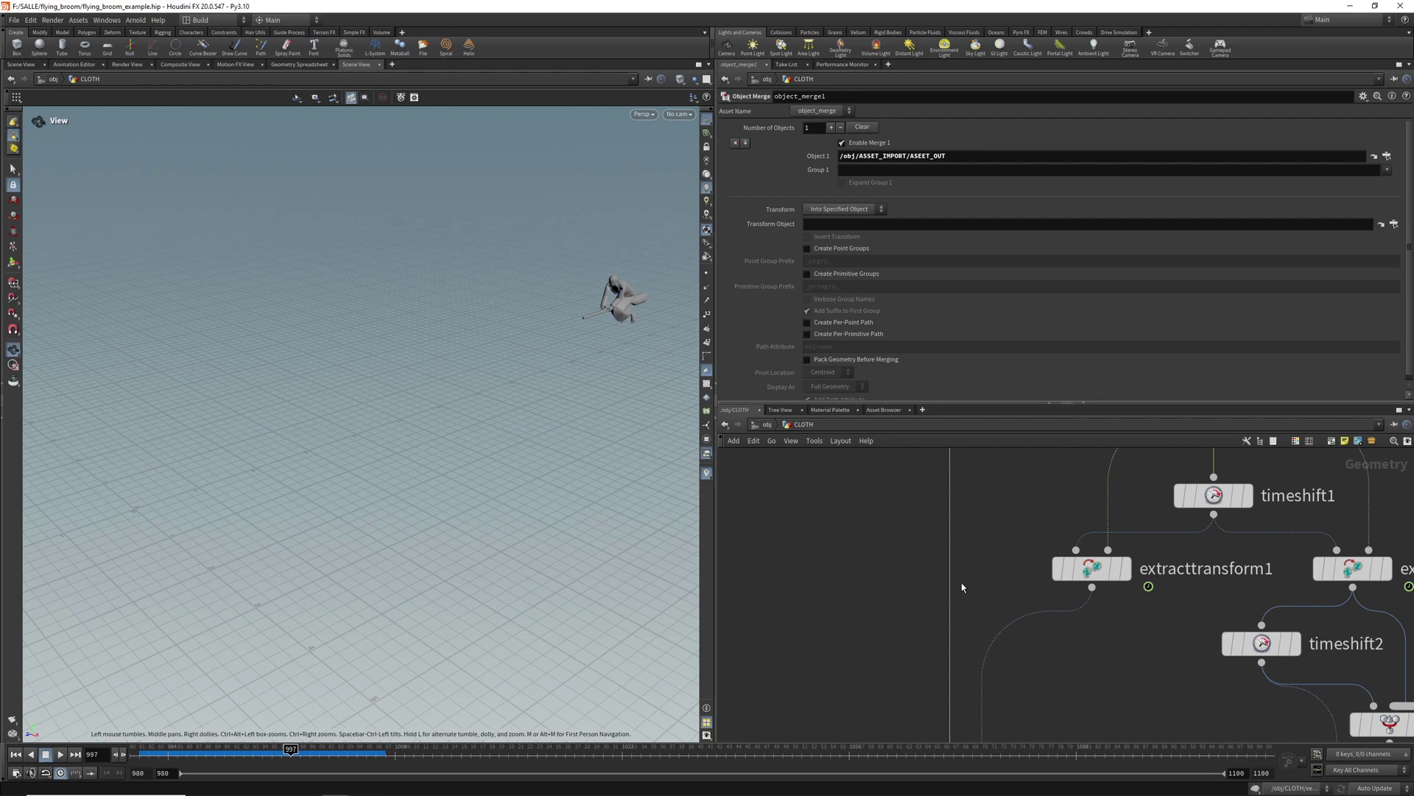
scroll(1133, 613, "up", 2)
mouse_move(1076, 621)
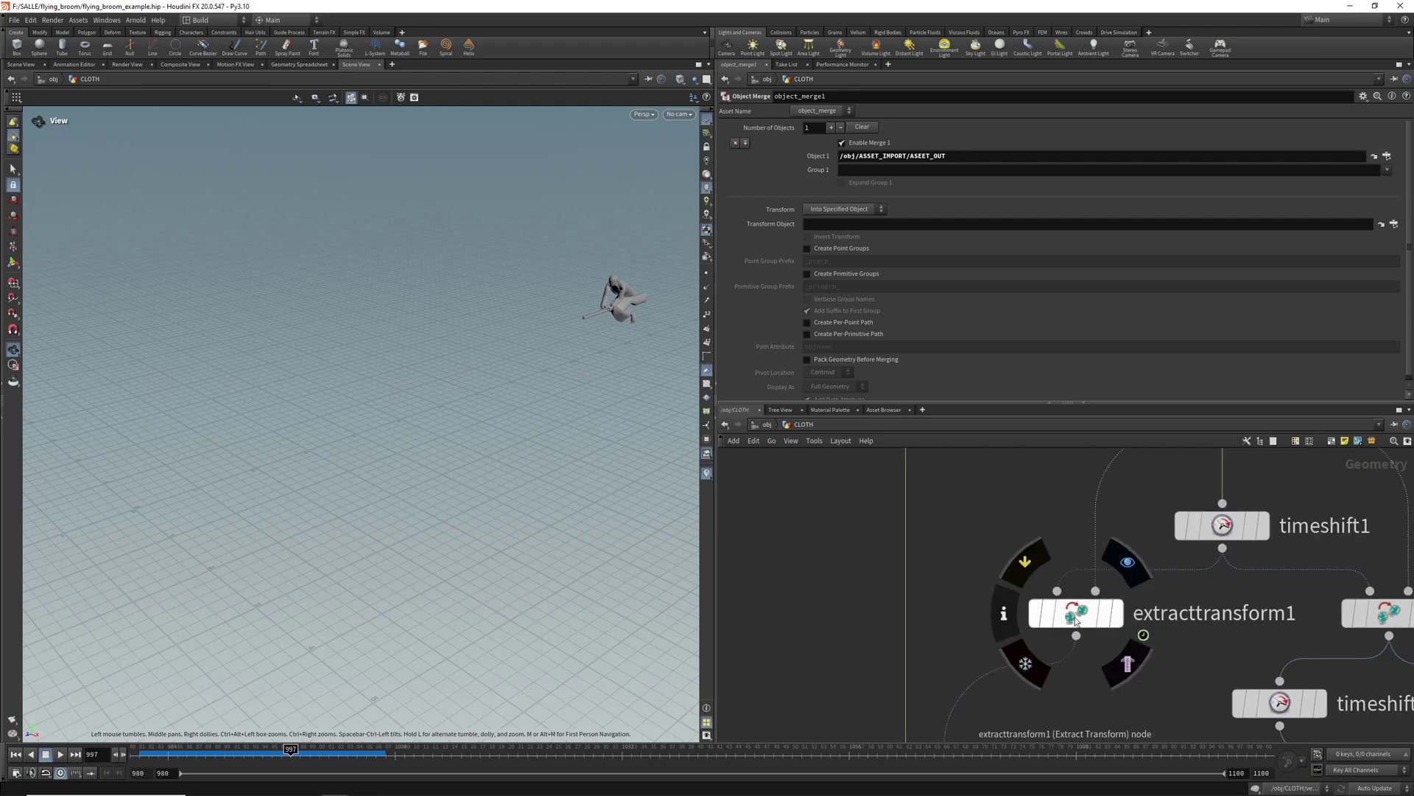
left_click(1231, 518)
left_click(1258, 529)
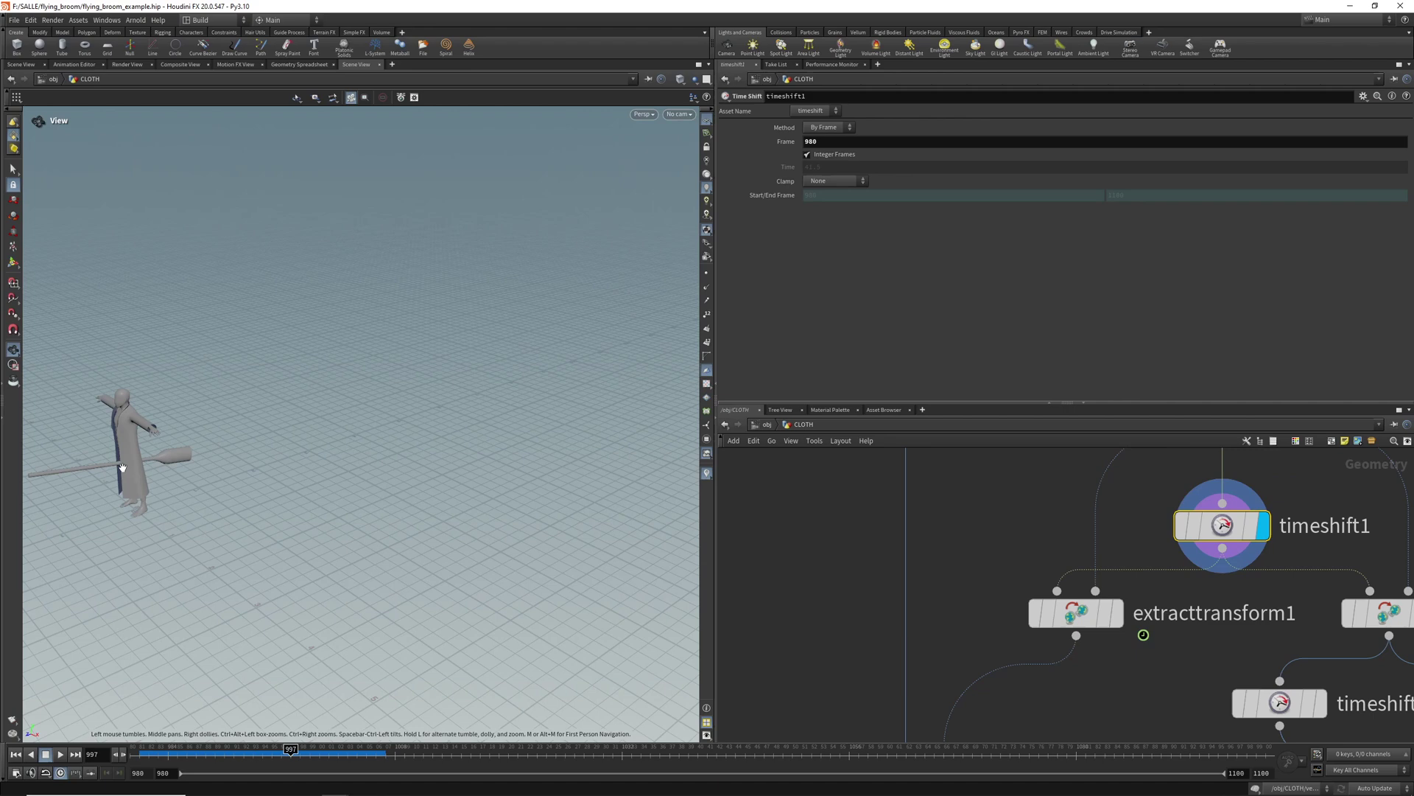
middle_click_drag(123, 430, 282, 459)
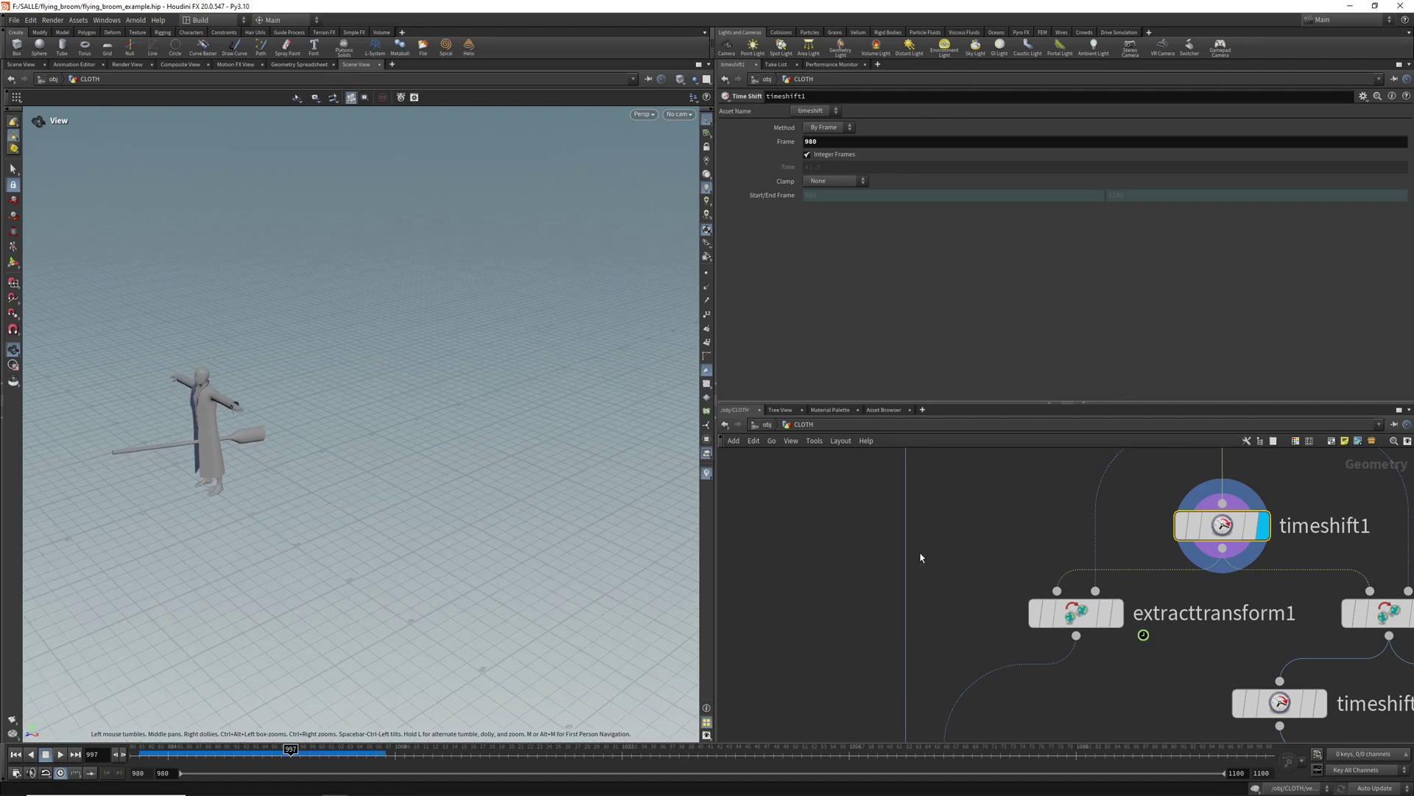
Step: Display extracttransform1 with its parameters and check the point attributes in its node info
left_click(1123, 614)
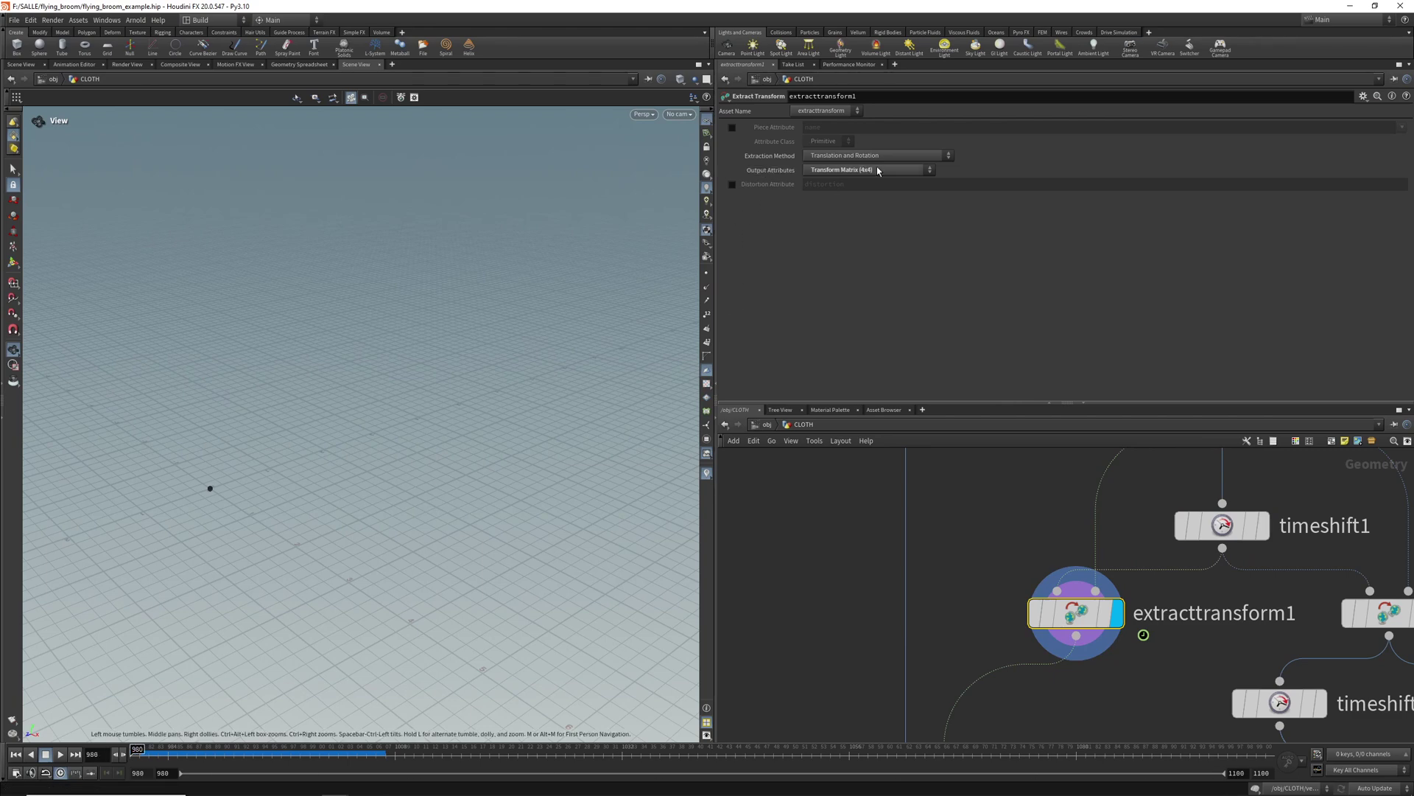
mouse_move(1067, 630)
left_click(1006, 615)
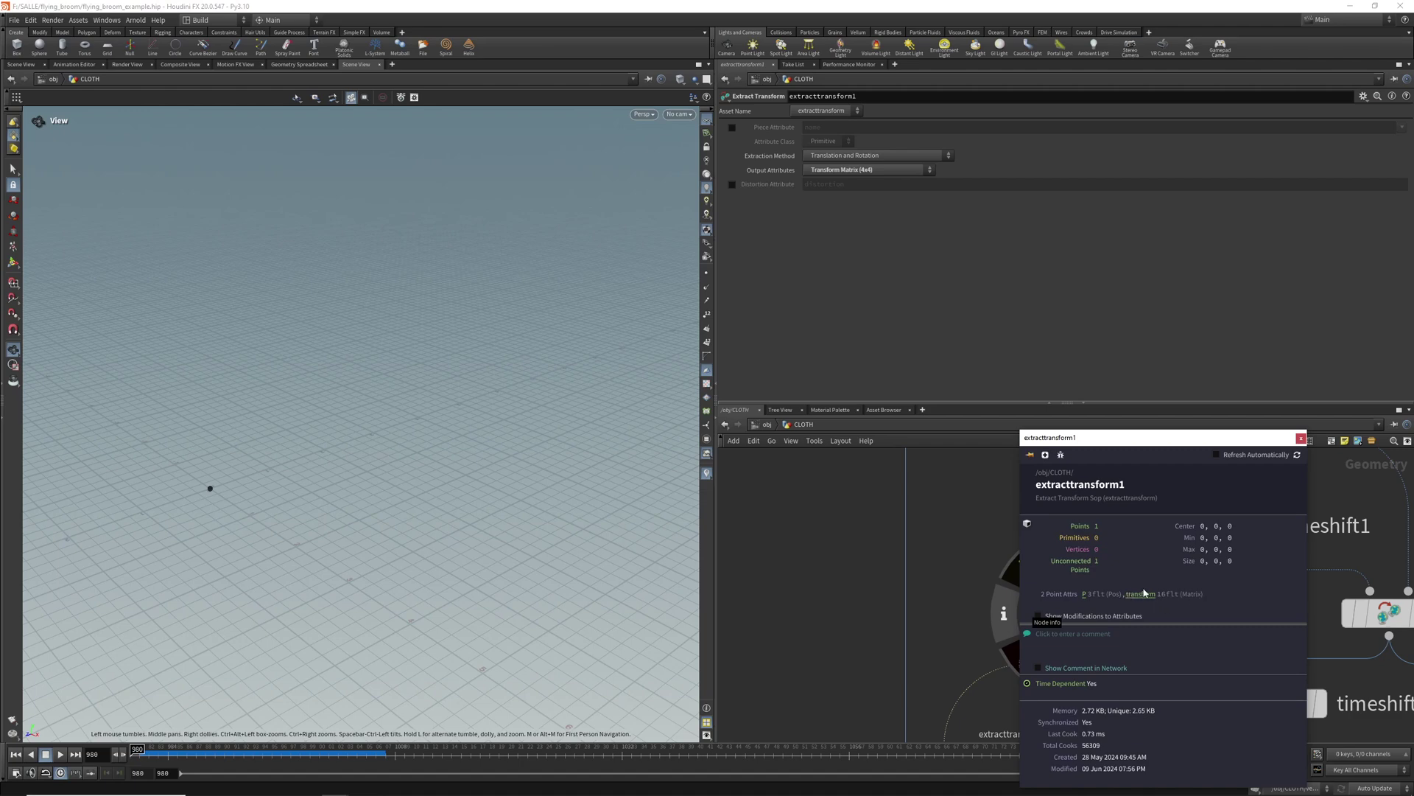
left_click(1301, 438)
Step: Display attribcopy1 and examine its parameters for copying the transform attribute
scroll(985, 557, "down", 2)
middle_click_drag(961, 606, 1010, 462)
left_click(1012, 648)
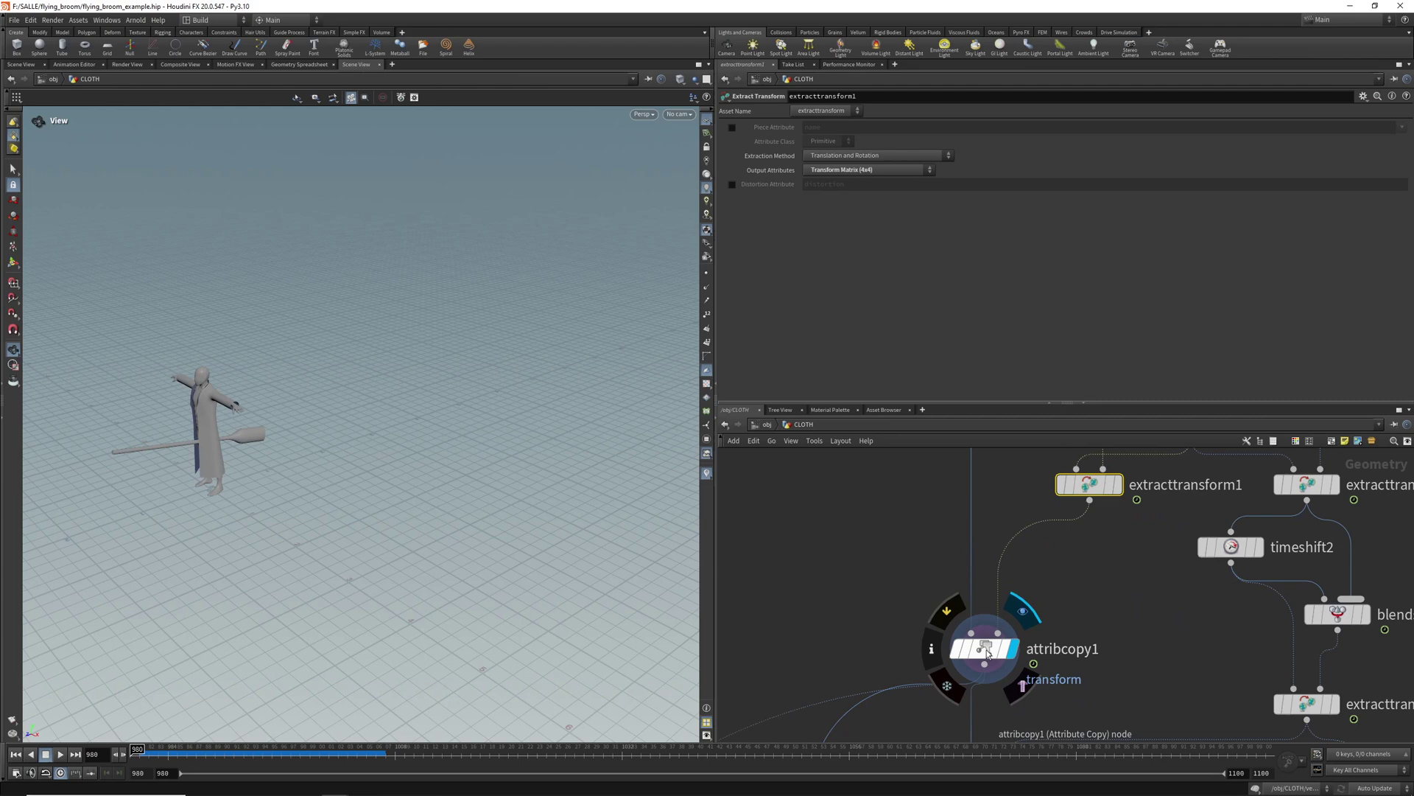
left_click(988, 653)
scroll(988, 653, "down", 3)
middle_click_drag(994, 653, 1049, 557)
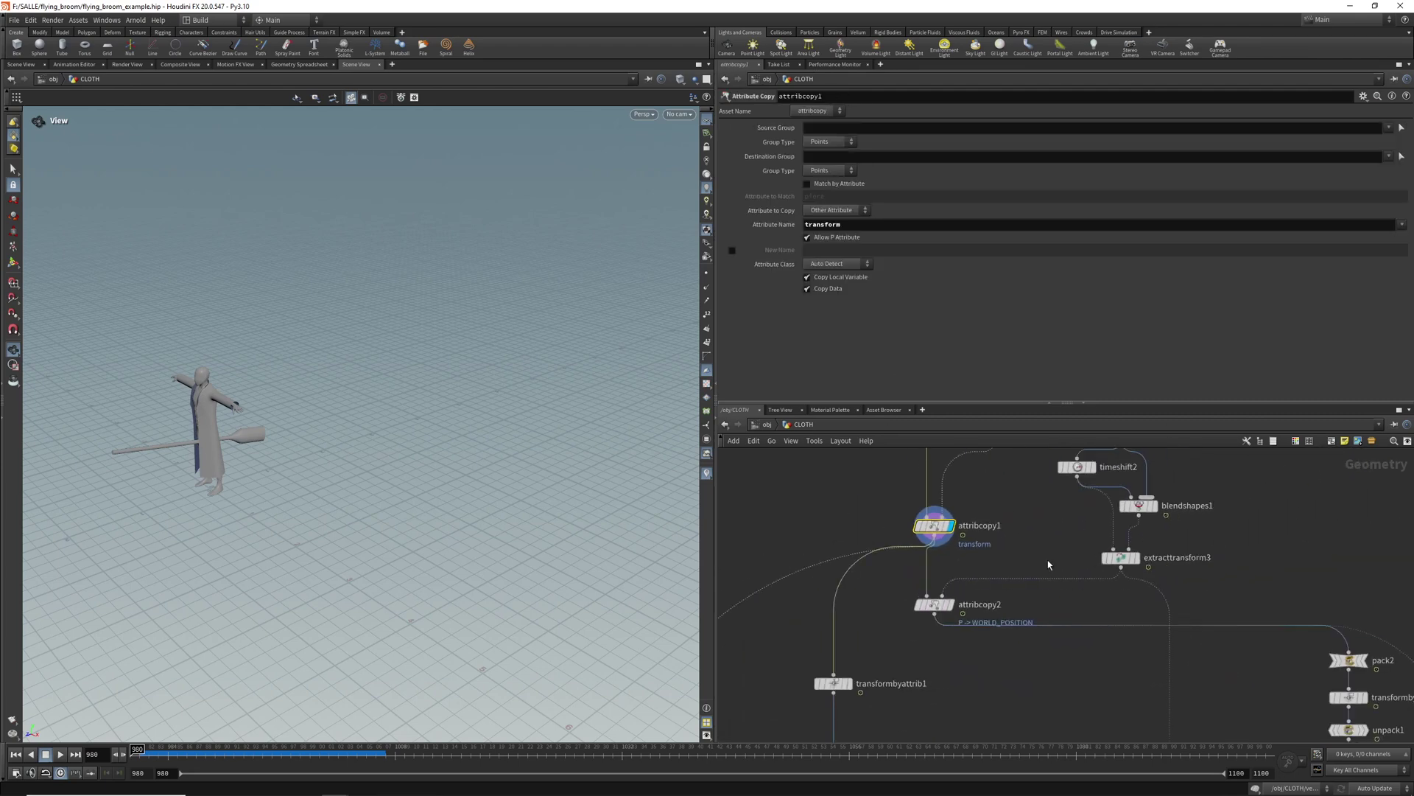
Step: Display transformbyattrib1 with its parameters and play the stabilized animation to frame 1090
middle_click_drag(922, 657, 1151, 625)
scroll(1069, 656, "up", 3)
left_click(1090, 611)
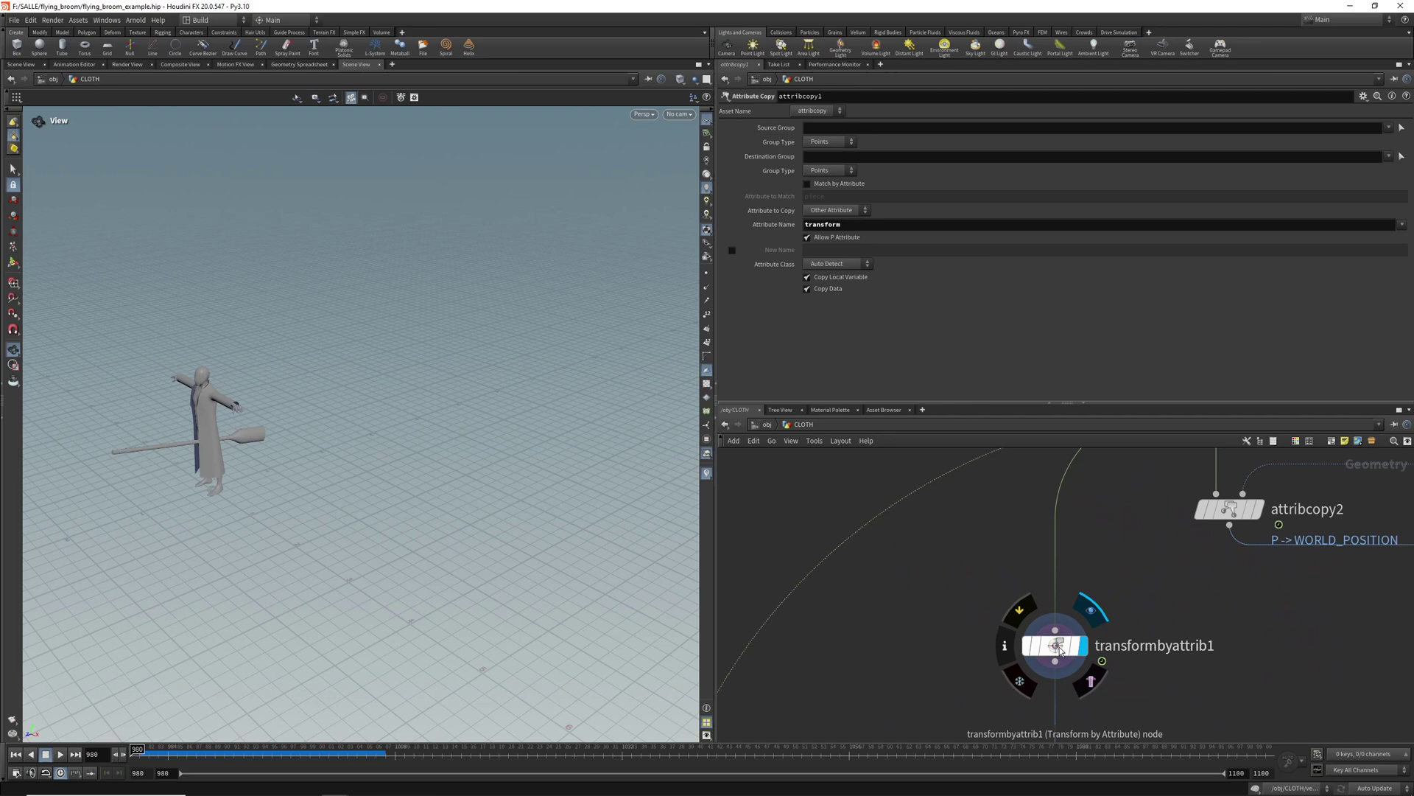
left_click(1056, 647)
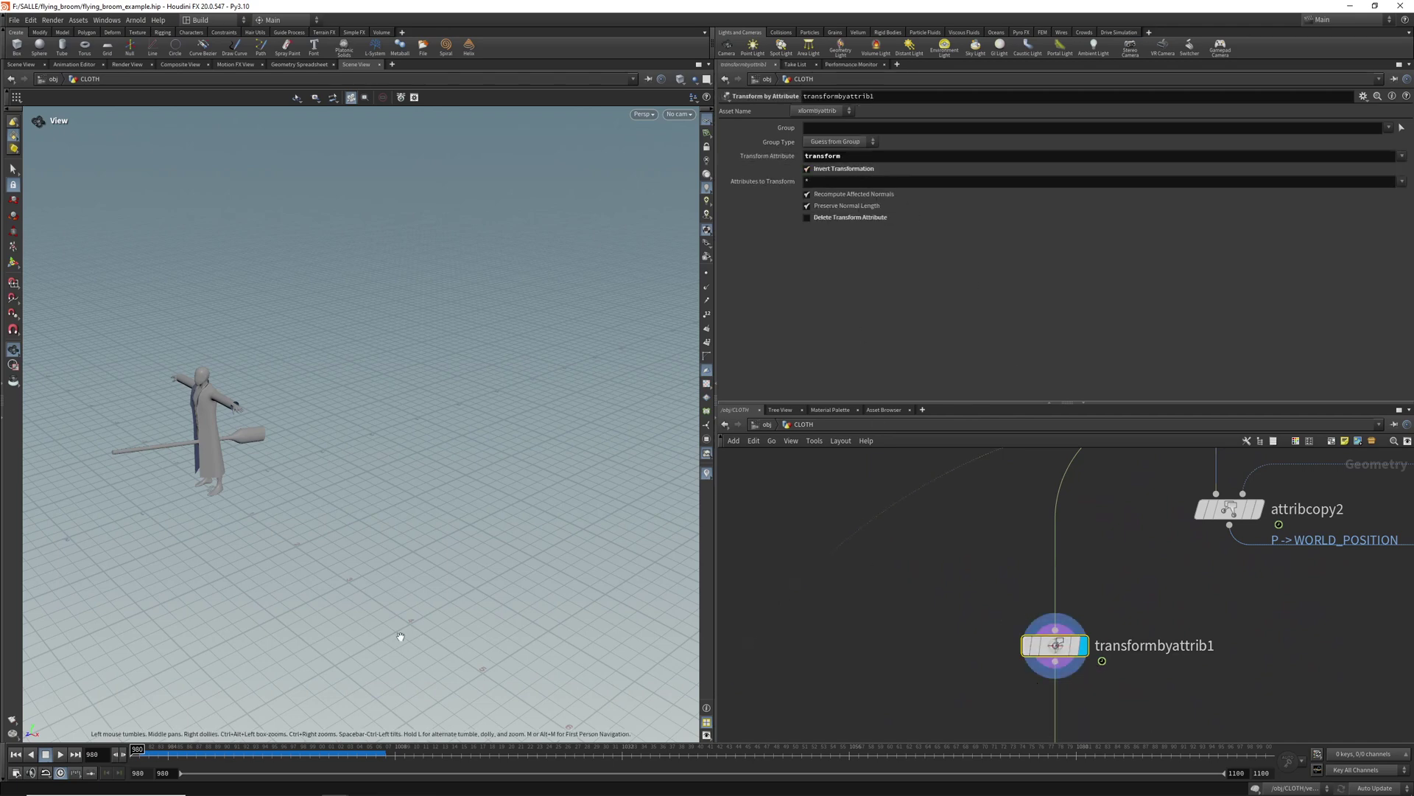
left_click(61, 754)
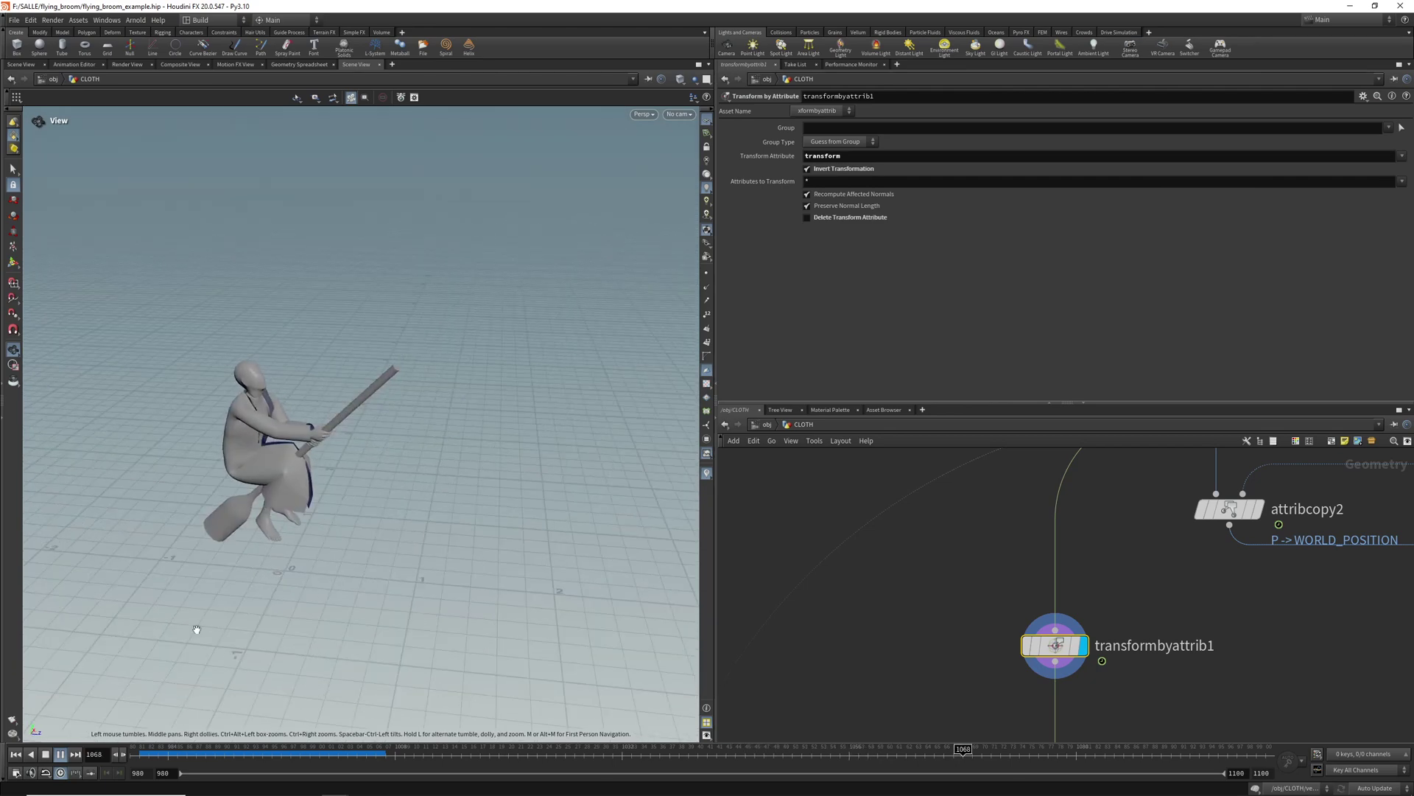
left_click(45, 756)
Step: Duplicate transformbyattrib1, feed the original's output into the copy, turn off Invert Transformation on the copy and display it
middle_click_drag(962, 670, 968, 597)
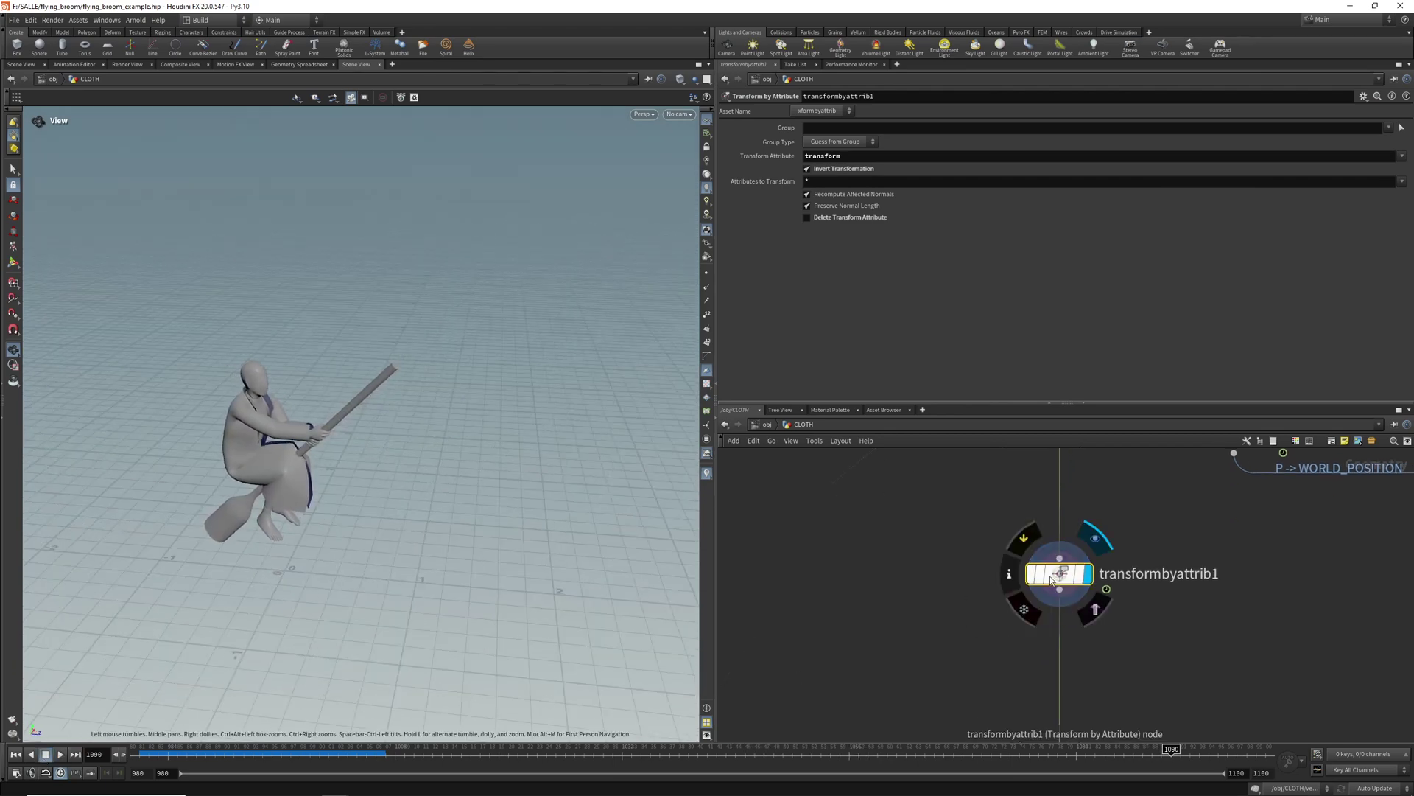
left_click_drag(1065, 572, 920, 646, "alt")
left_click_drag(1059, 589, 912, 656)
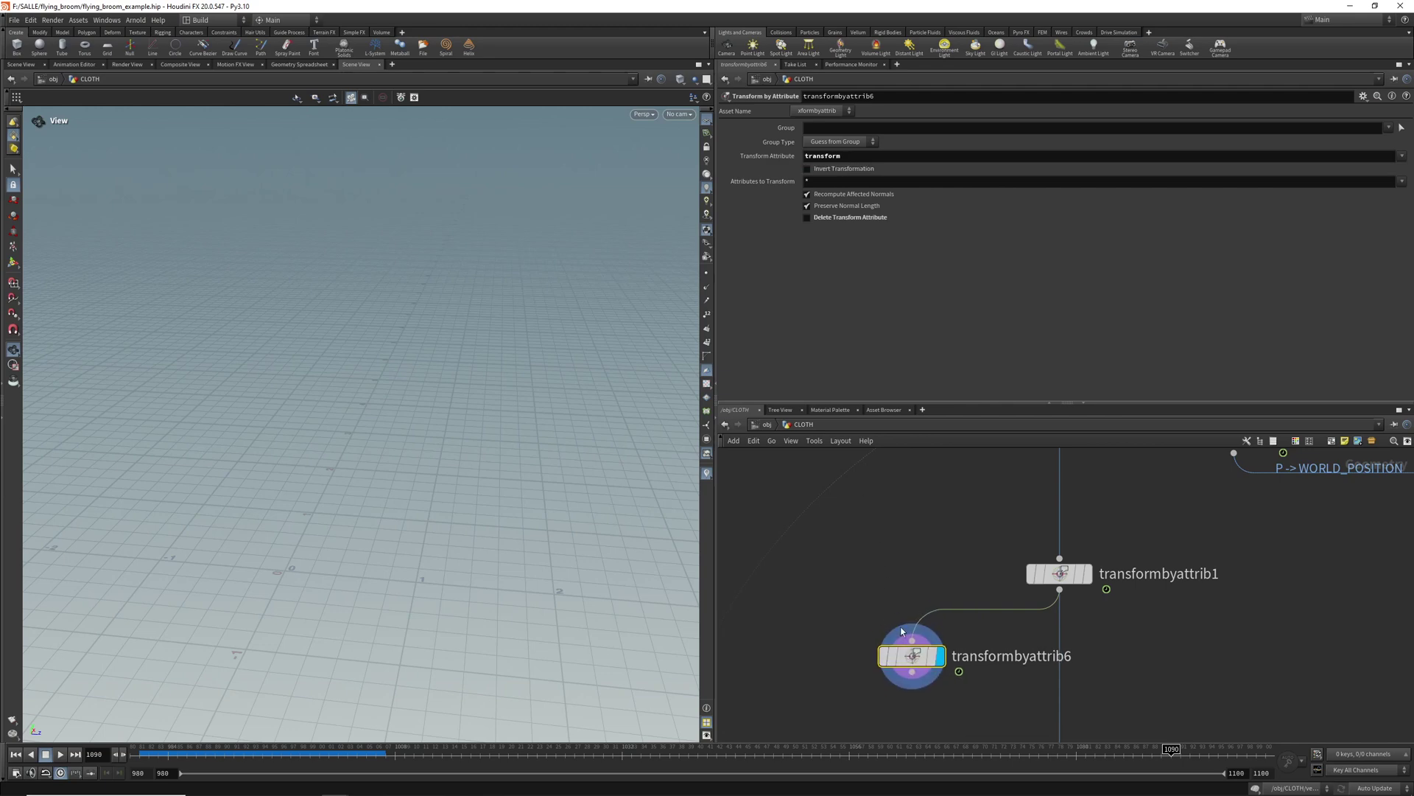
Step: Scrub to frame 1003 and view the scene through the CAMShape camera
left_click_drag(140, 751, 347, 759)
left_click(678, 115)
left_click(692, 170)
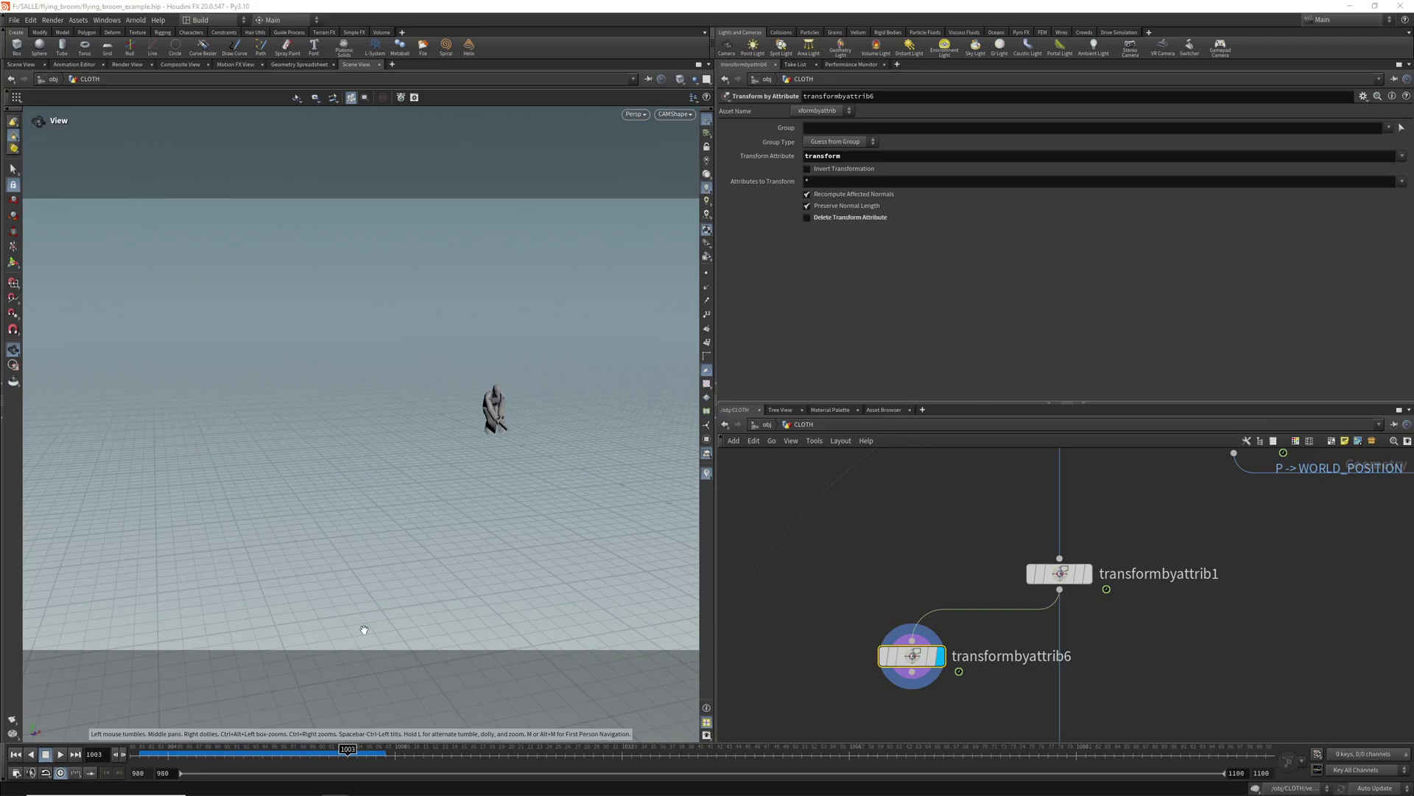
Step: Scrub to frame 1043, move transformbyattrib6 lower and compare the displayed results of transformbyattrib1 and transformbyattrib6
left_click_drag(213, 756, 725, 759)
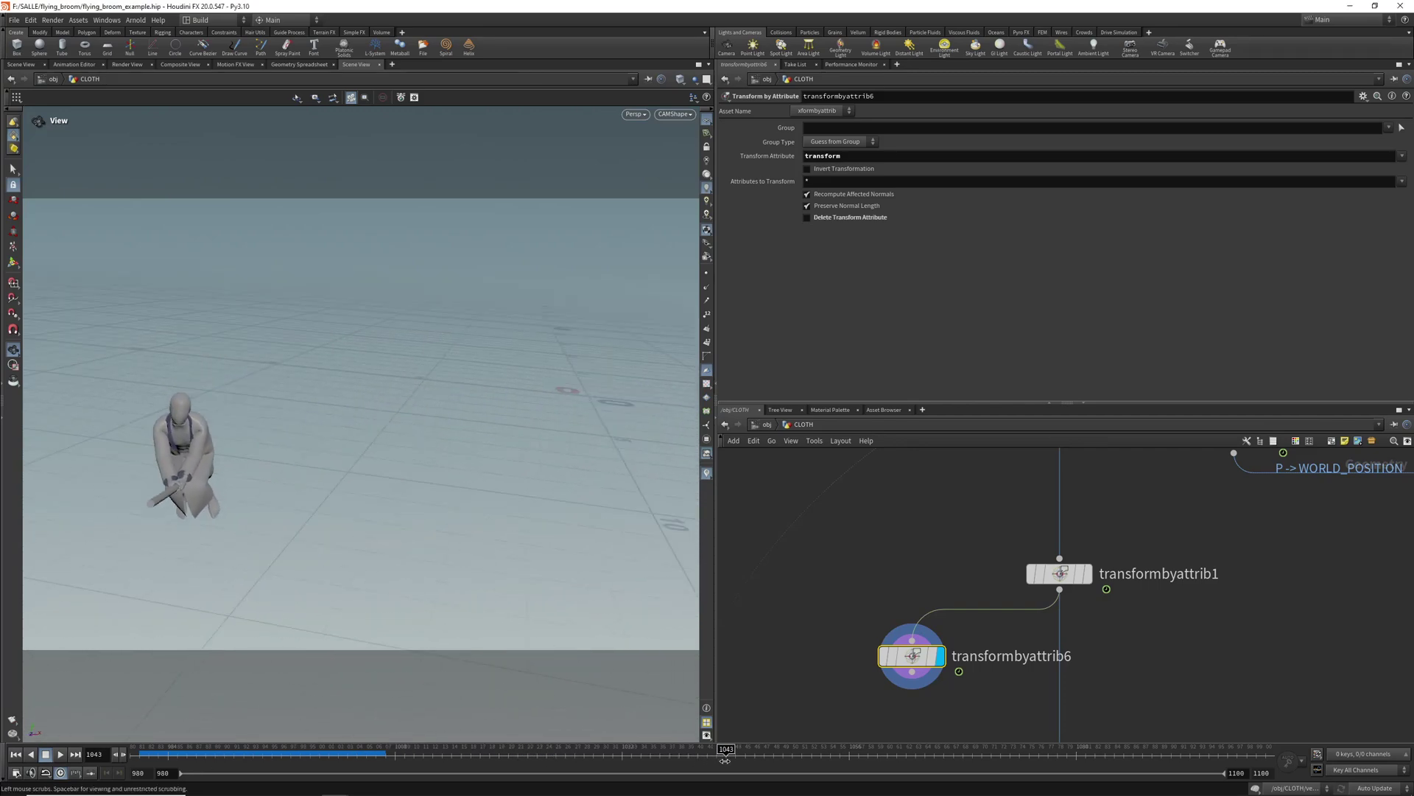
left_click_drag(929, 661, 906, 733)
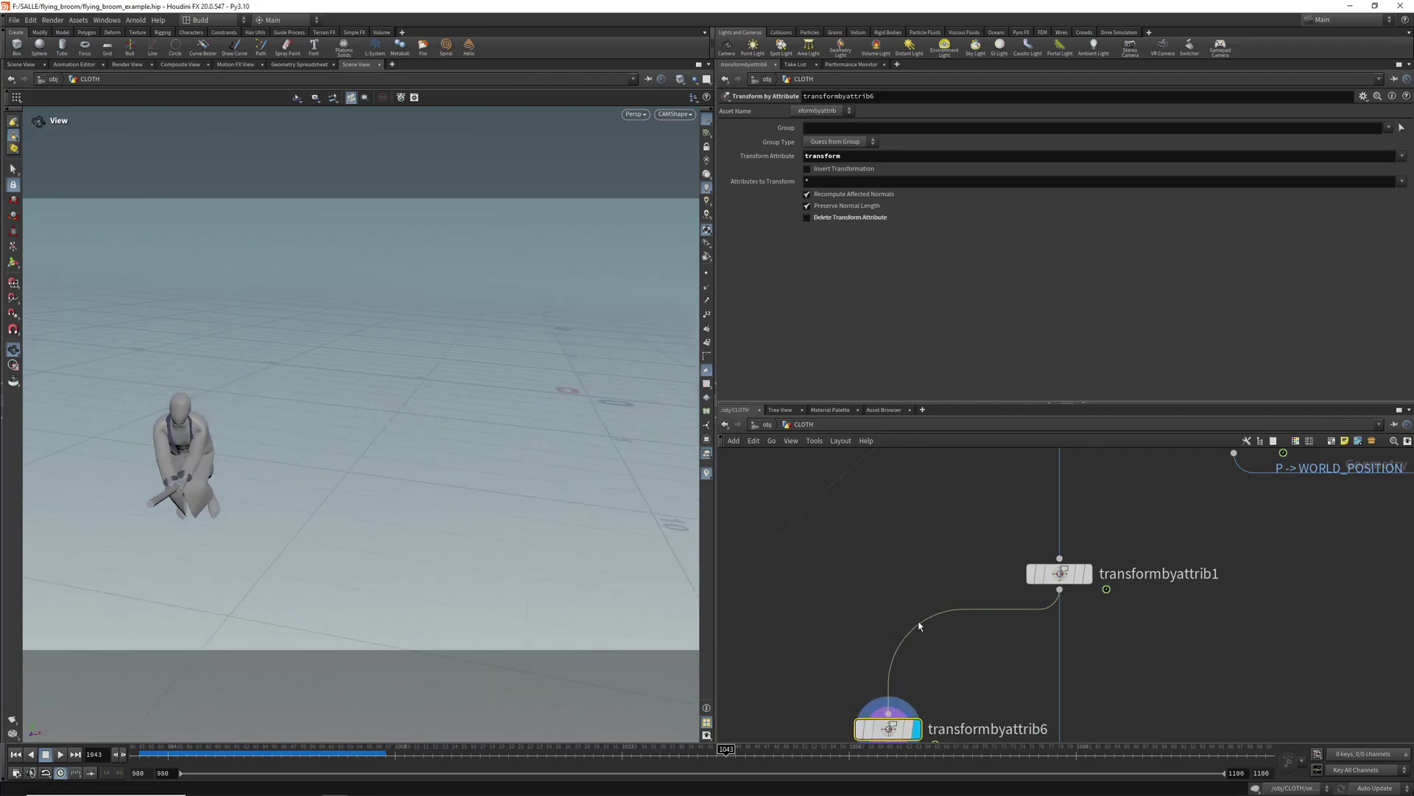
left_click(1088, 573)
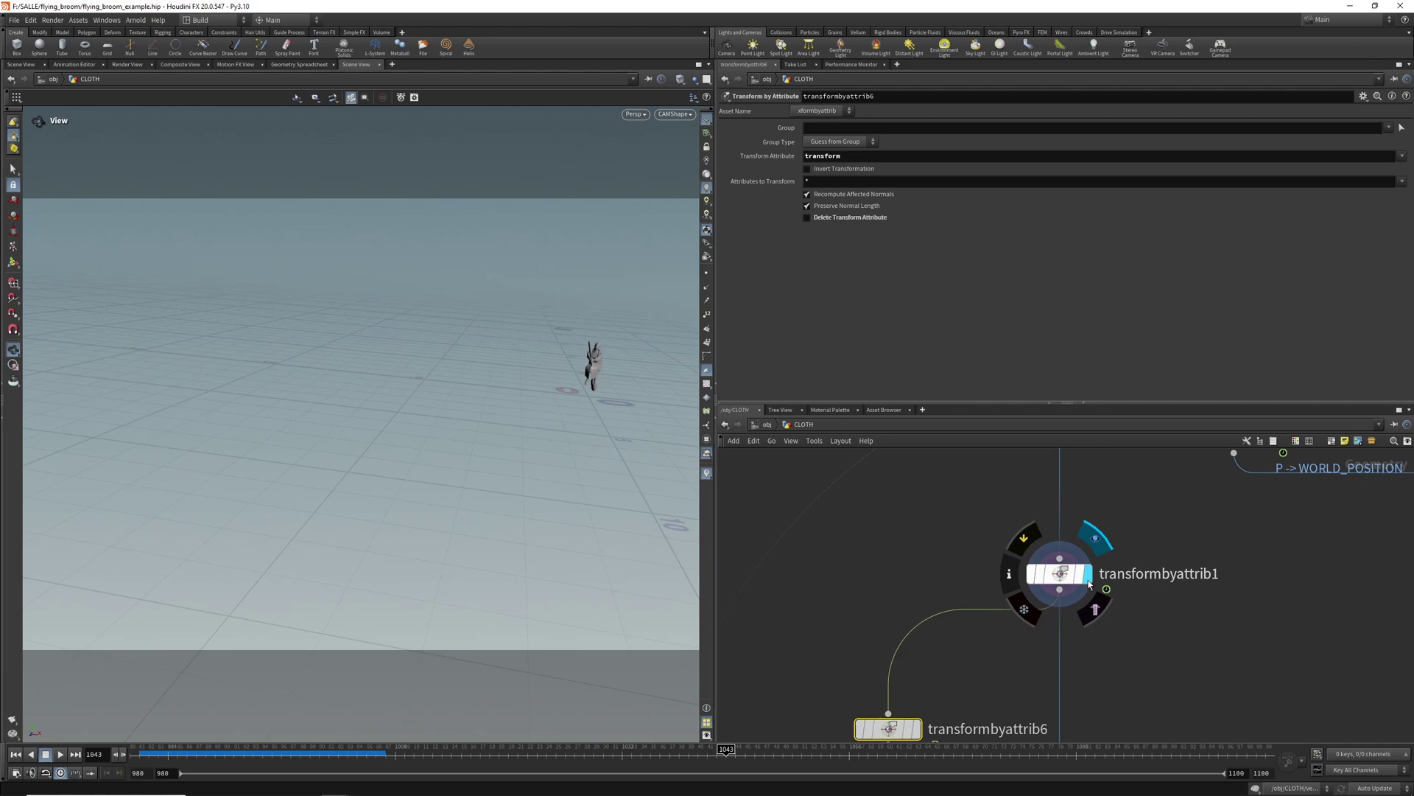
left_click(917, 728)
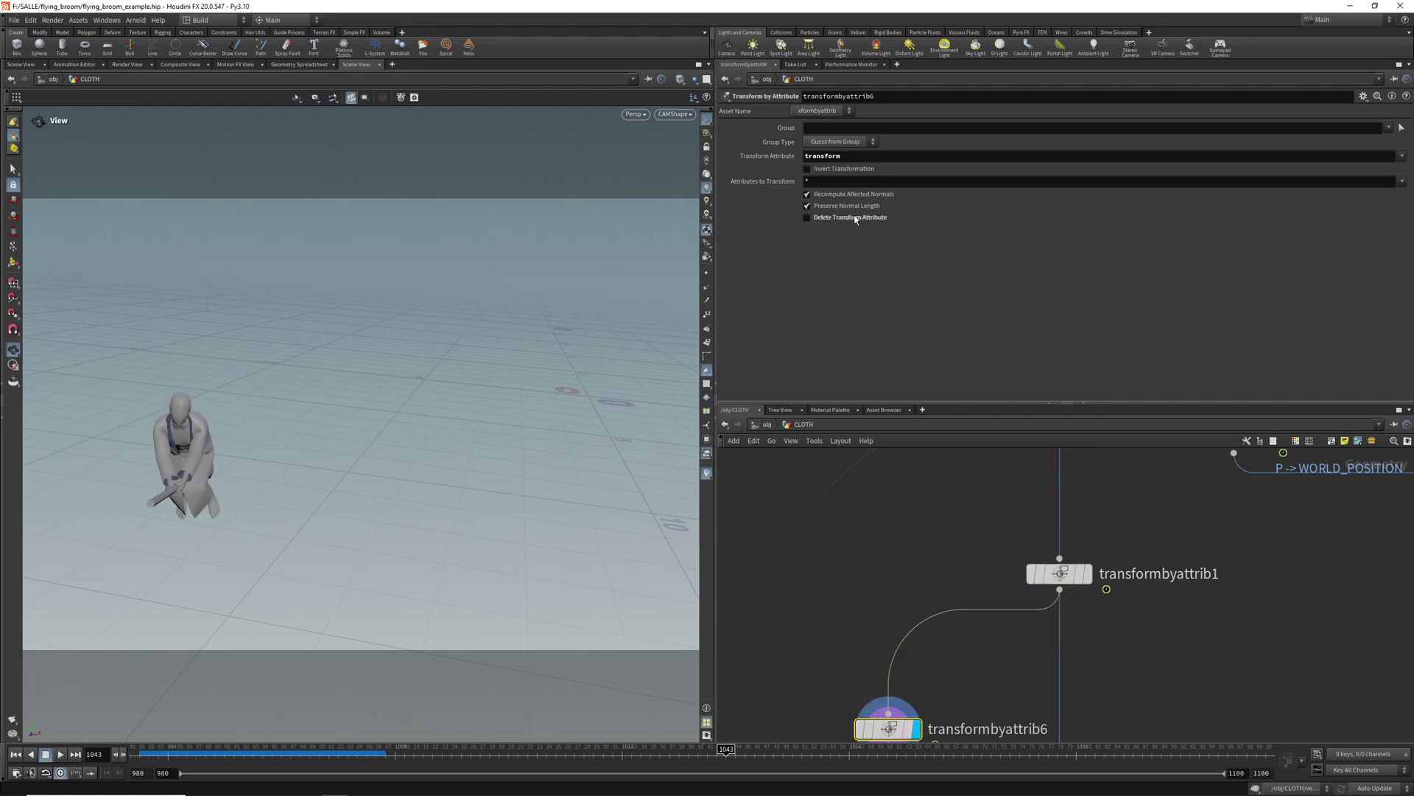
Step: Delete the duplicate transformbyattrib6 node
middle_click_drag(920, 675, 881, 600)
key("Delete")
scroll(921, 574, "down", 1)
scroll(881, 600, "down", 3)
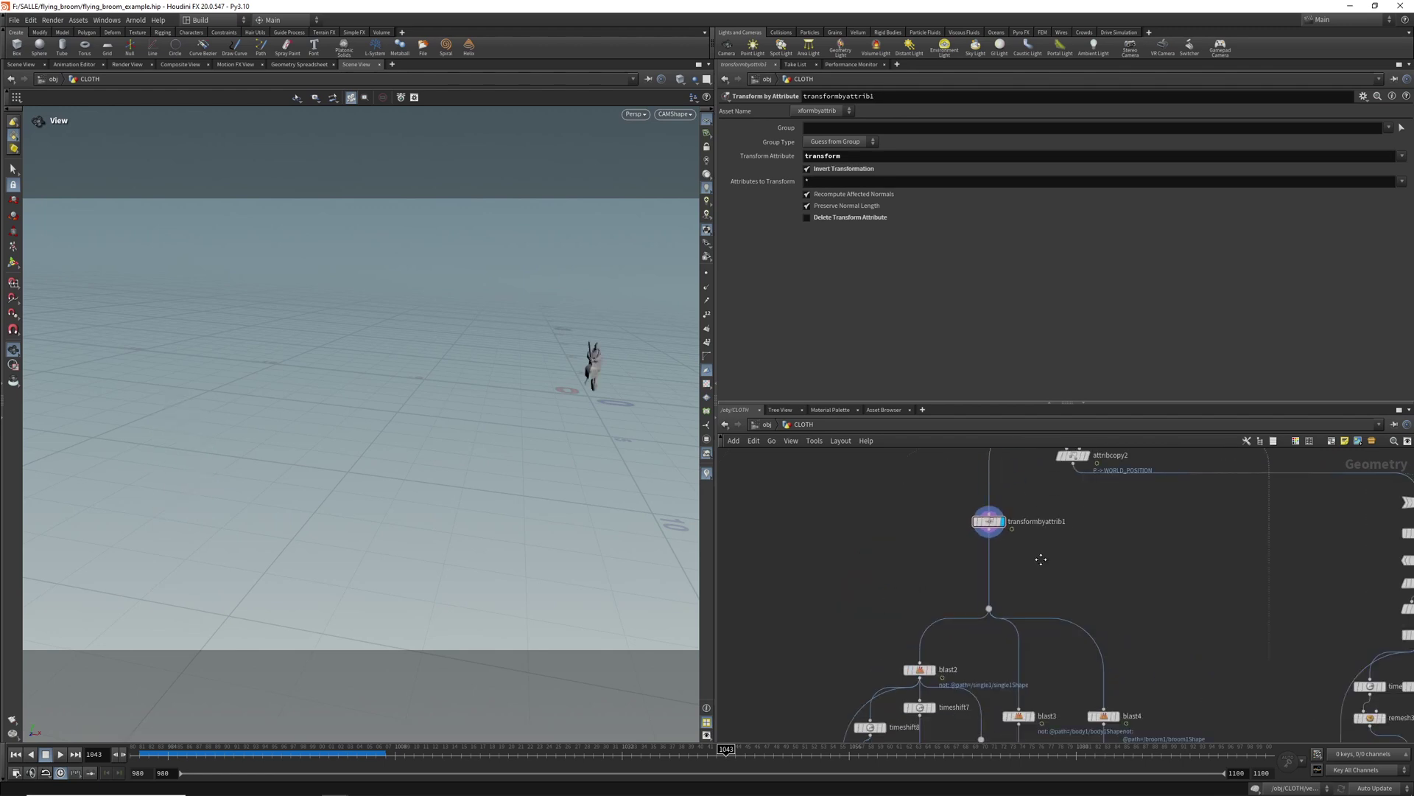
Step: Examine the blast branches below transformbyattrib1 and show the parameters of transform5 on the broom branch
middle_click_drag(914, 656, 883, 544)
middle_click_drag(1126, 621, 1123, 537)
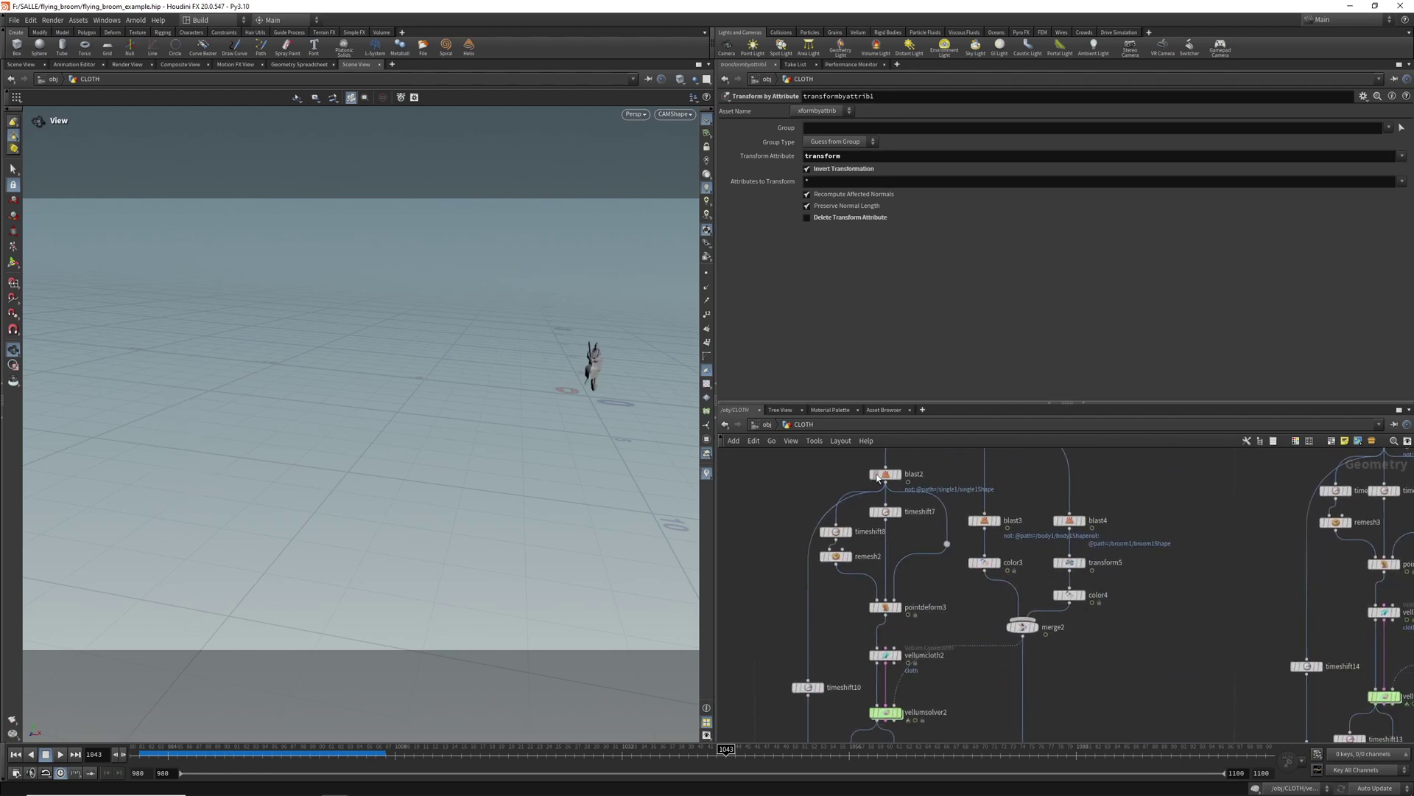
middle_click_drag(912, 591, 906, 561)
scroll(1094, 523, "up", 3)
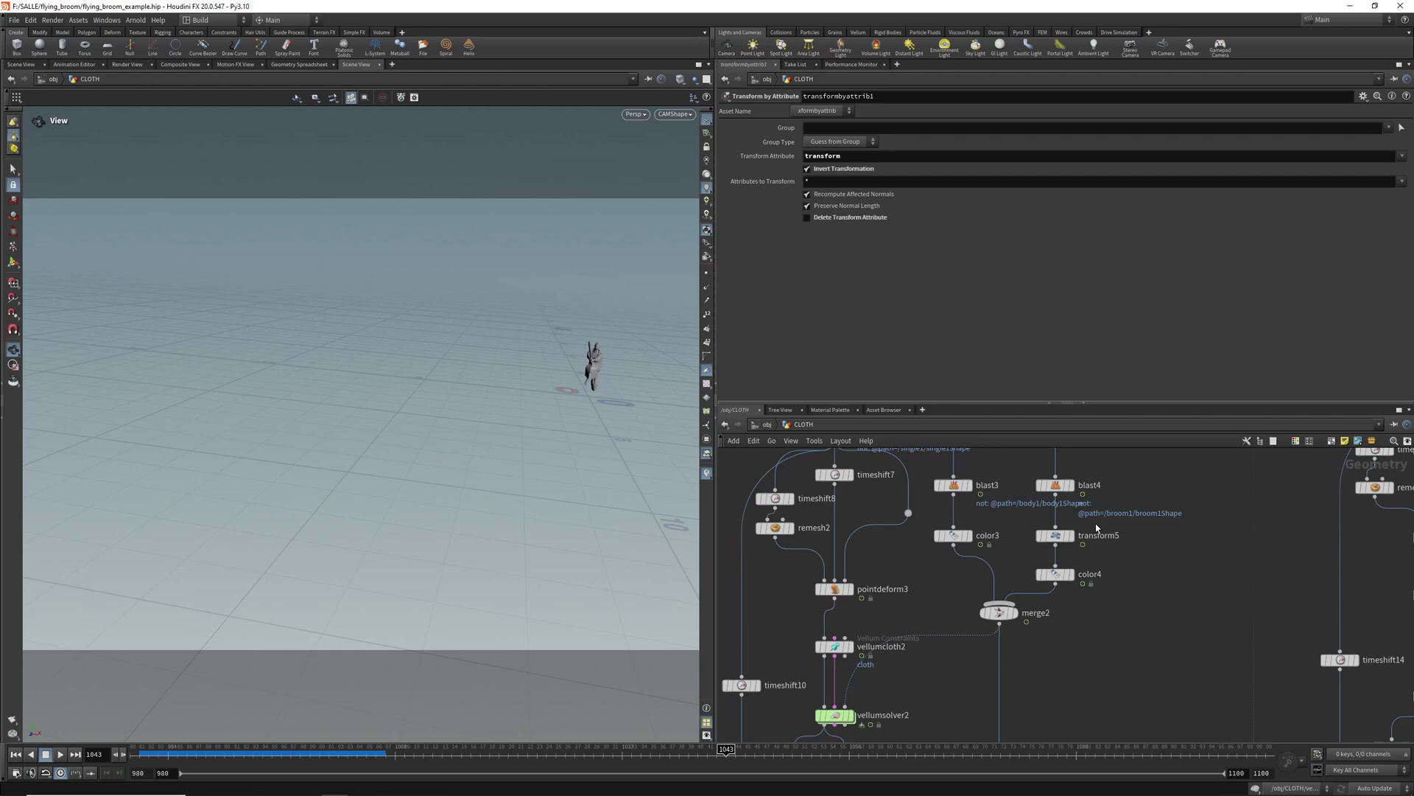
left_click(1056, 542)
scroll(958, 589, "down", 6)
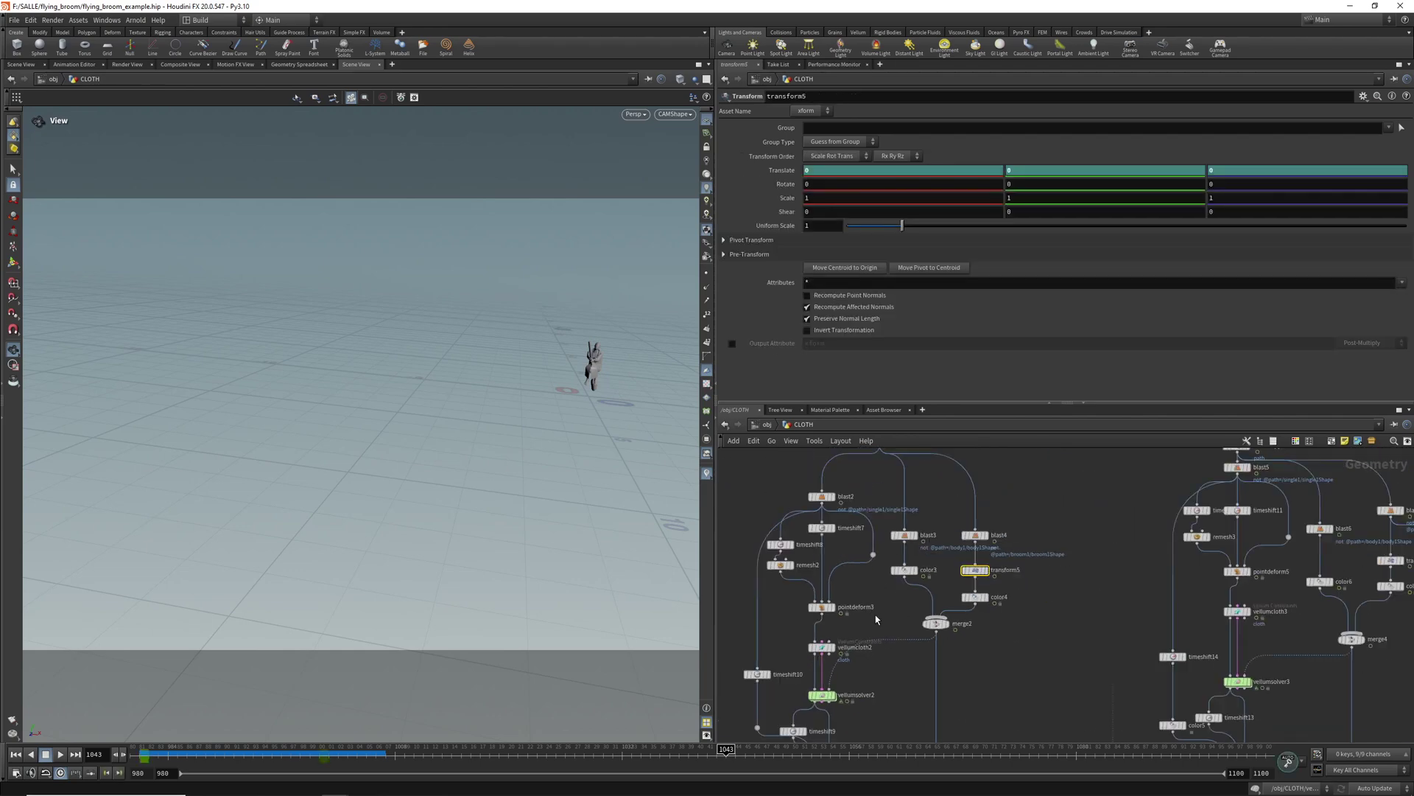
Step: Display merge3, where the subdivided coat joins the body and broom, and show its inputs
scroll(914, 589, "up", 5)
middle_click_drag(933, 646, 998, 613)
scroll(995, 611, "up", 2)
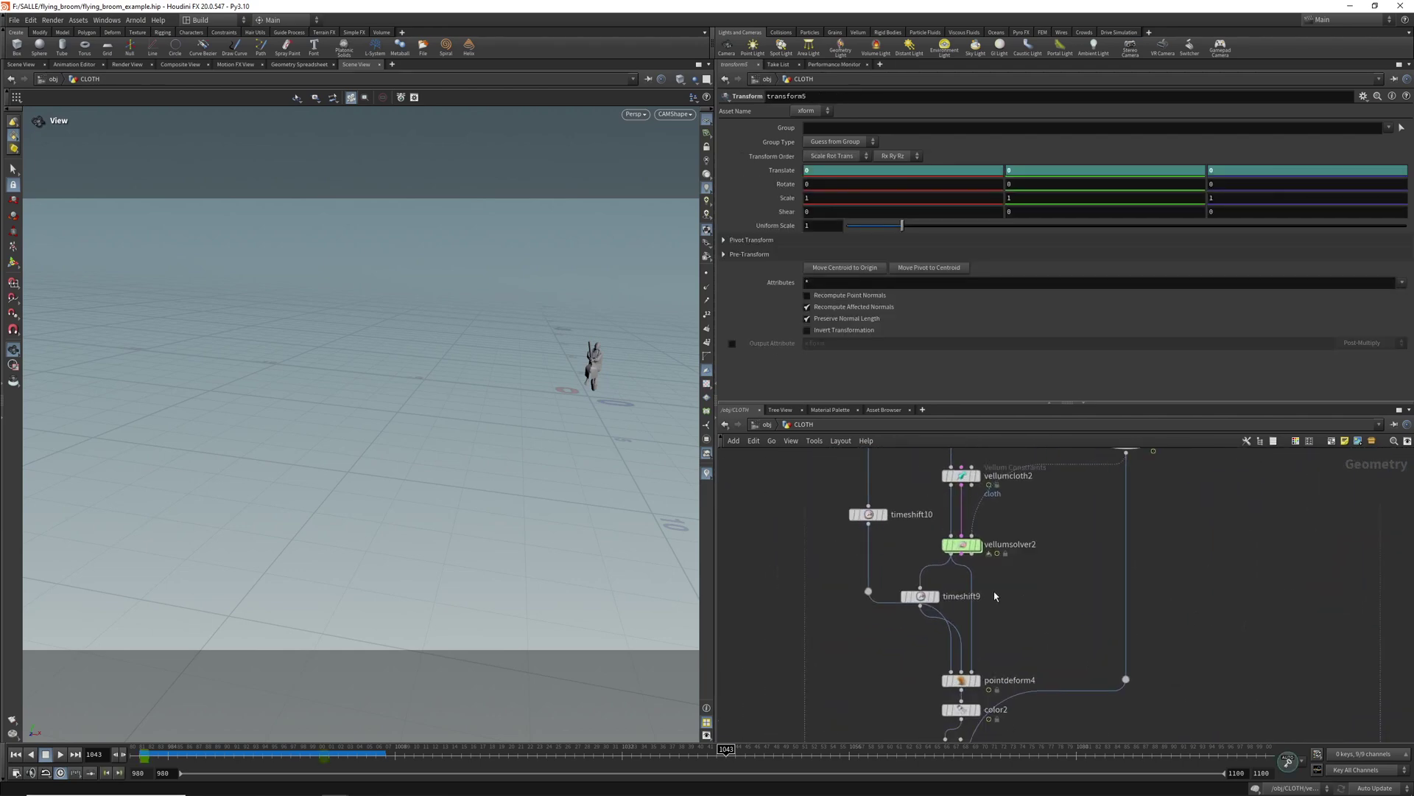
middle_click_drag(972, 677, 963, 534)
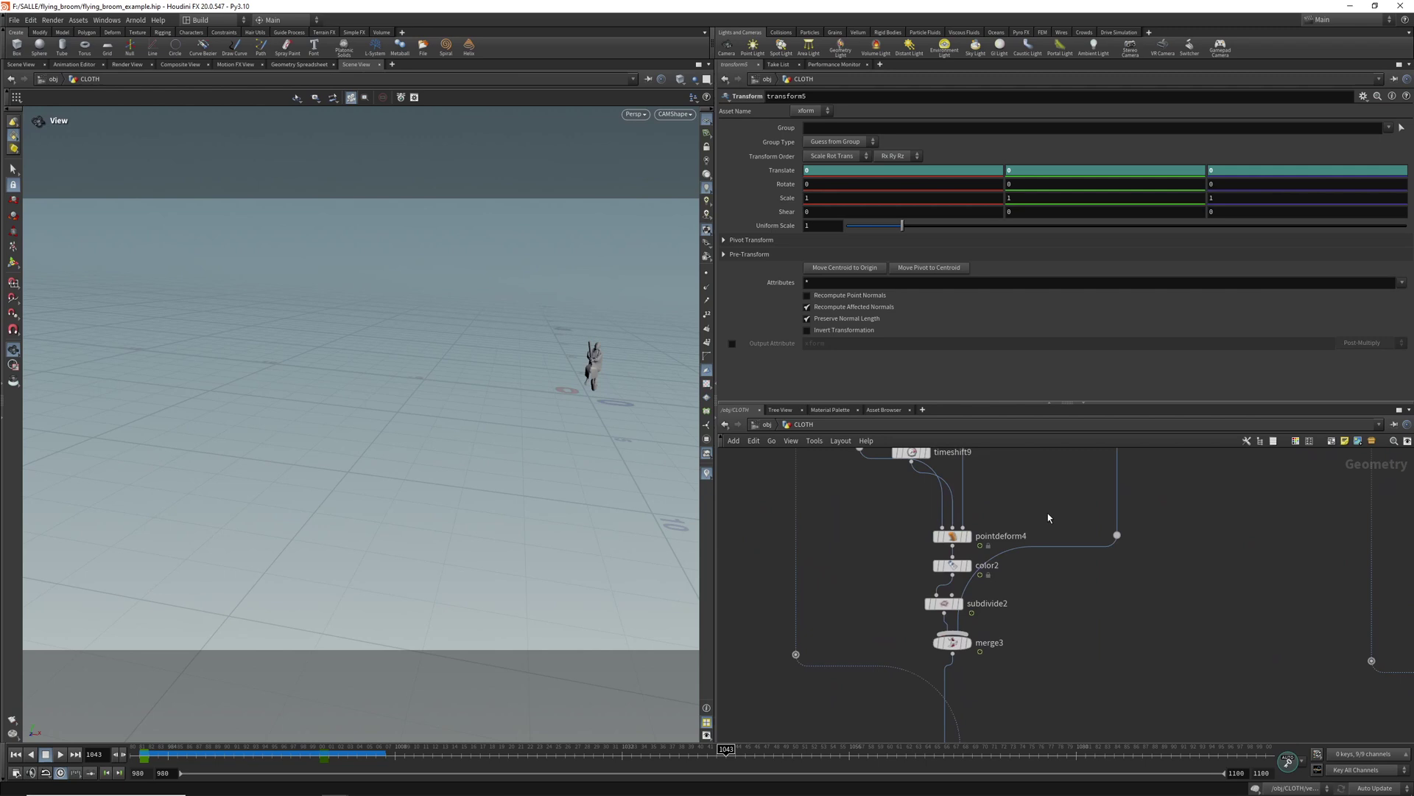
left_click(967, 644)
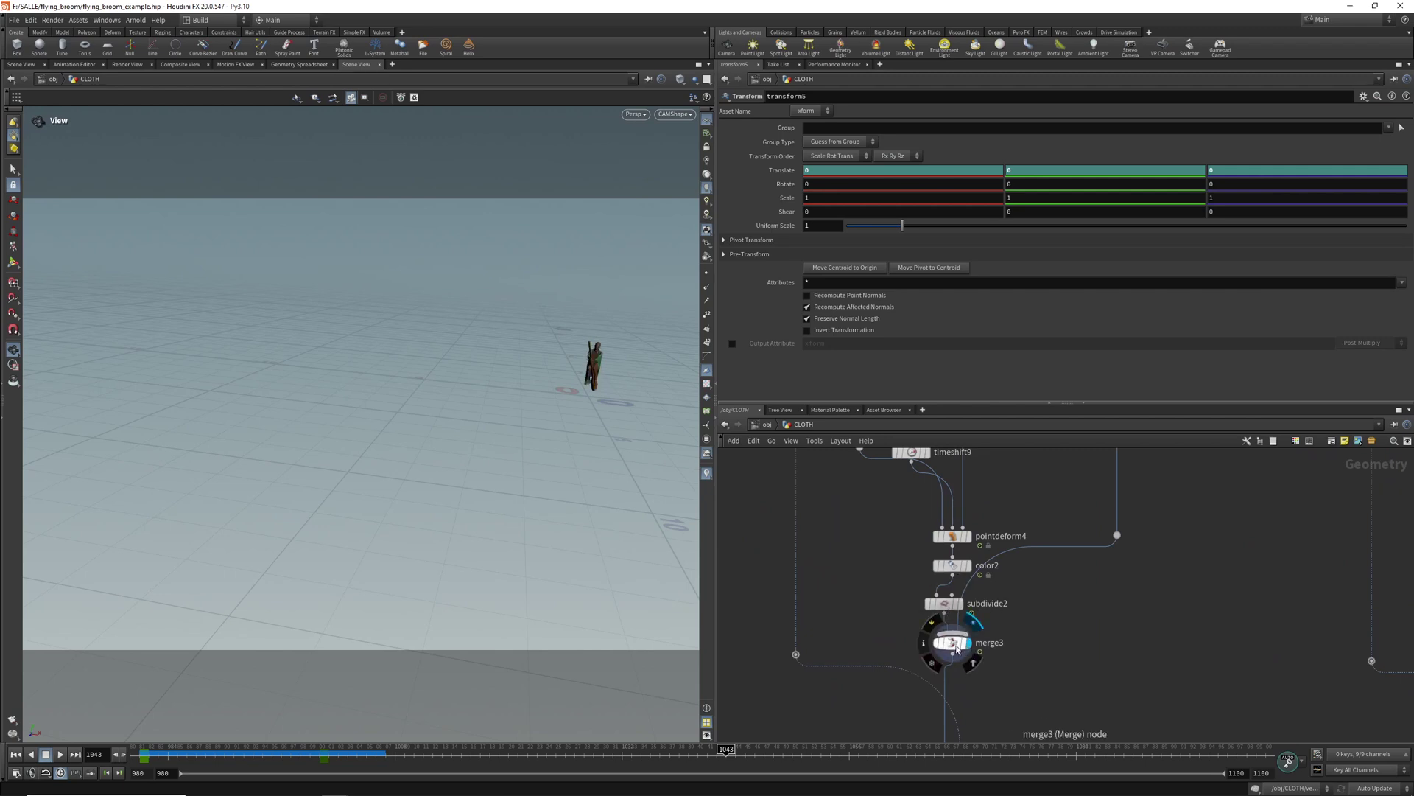
left_click(953, 642)
scroll(1005, 632, "down", 4)
middle_click_drag(1058, 639, 982, 707)
scroll(994, 613, "up", 4)
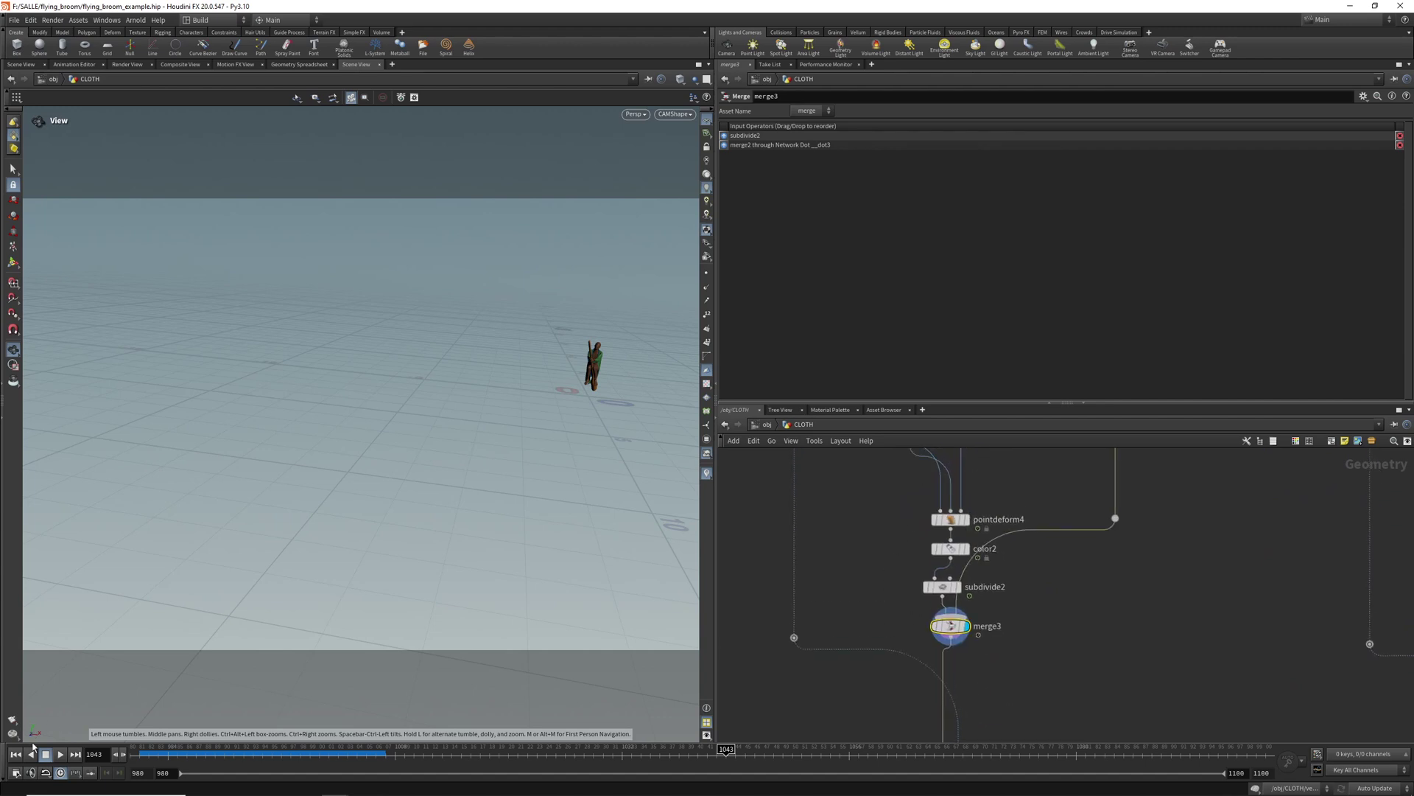
Step: Return to the first frame, frame the merged character outside the camera view and play the simulation to frame 1022
left_click(15, 753)
middle_click_drag(1108, 624, 1084, 698)
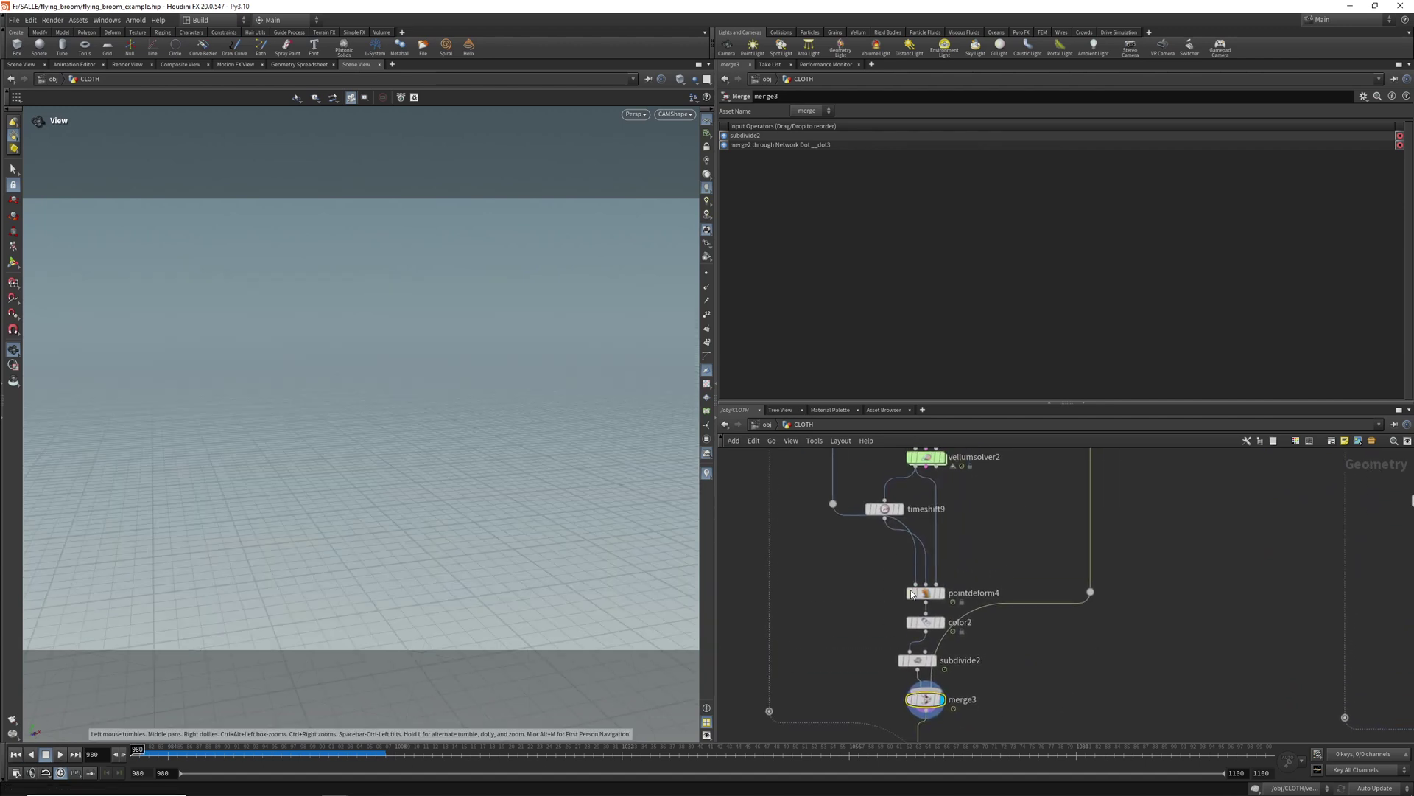
left_click(674, 115)
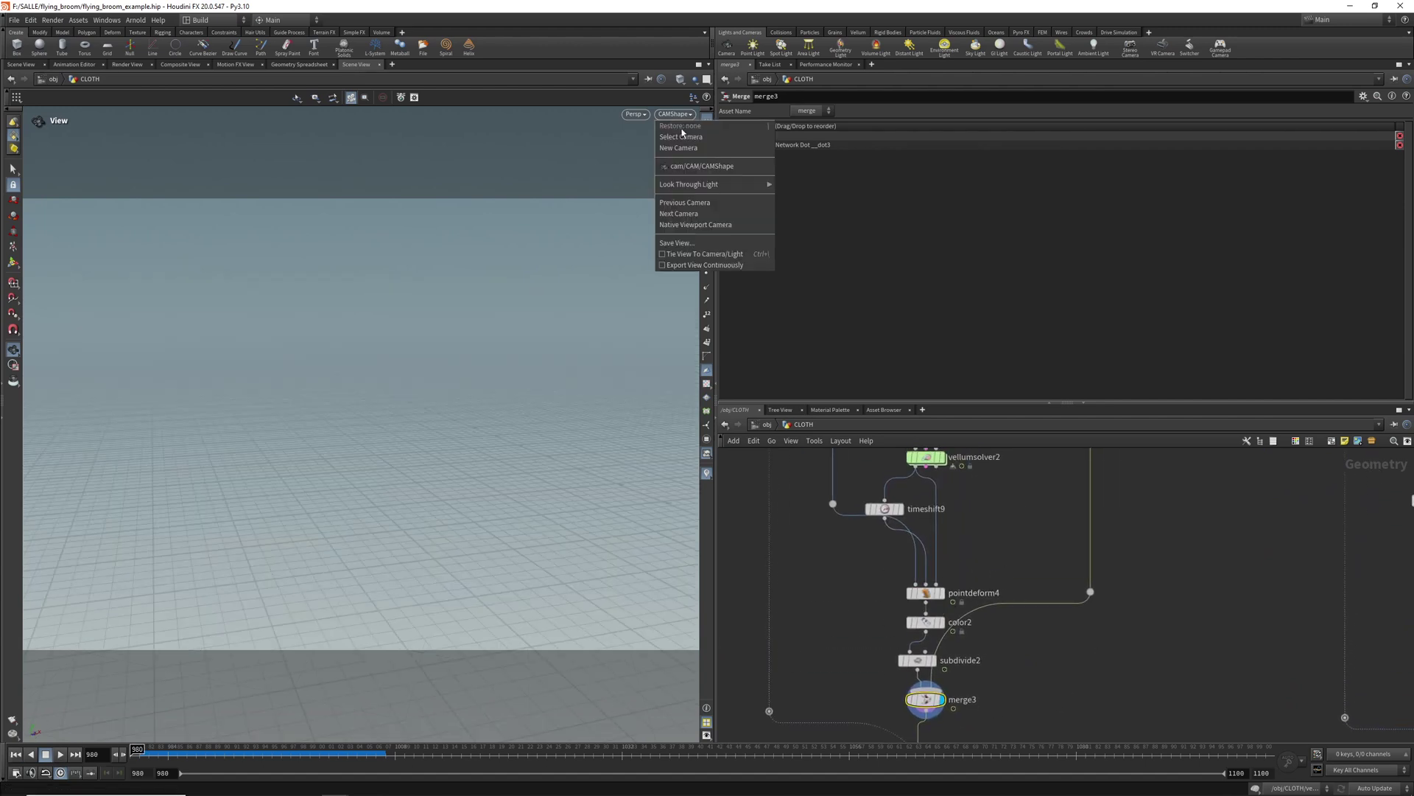
left_click(708, 163)
key("f")
left_click(62, 754)
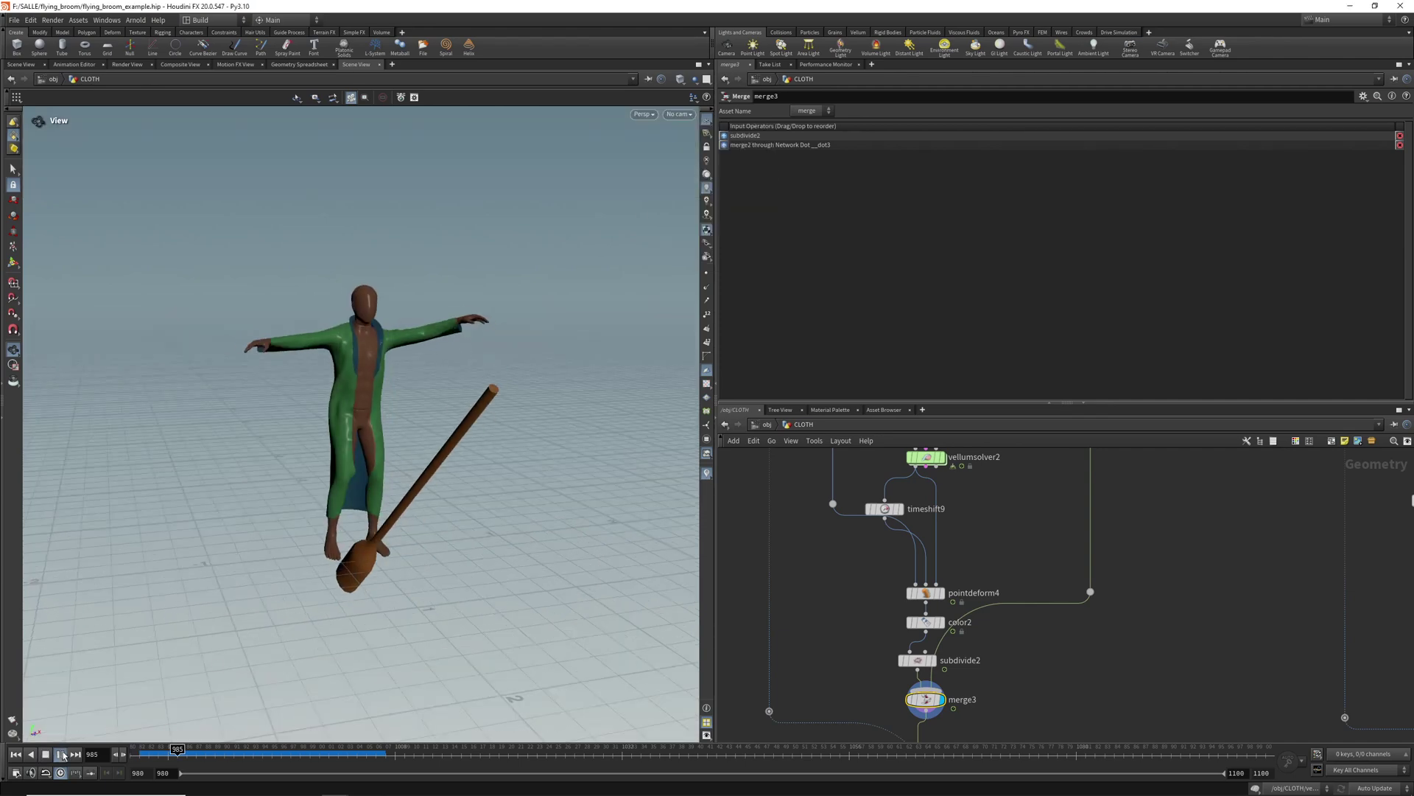
left_click(62, 753)
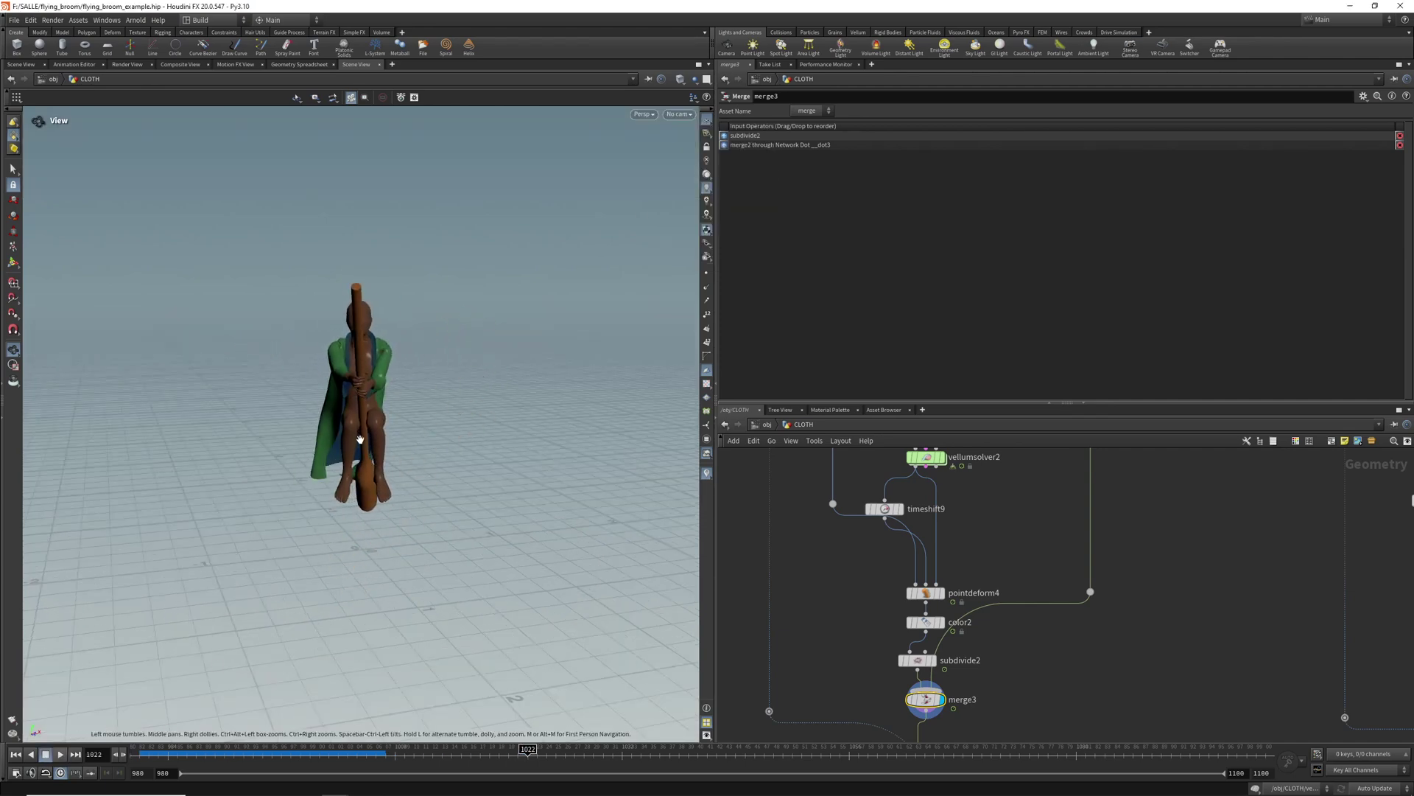
Step: Examine vellumsolver2's Built-in Wind settings against the coat from several angles, and play the simulation to frame 1008
left_click_drag(358, 438, 543, 414)
middle_click_drag(994, 541, 1005, 624)
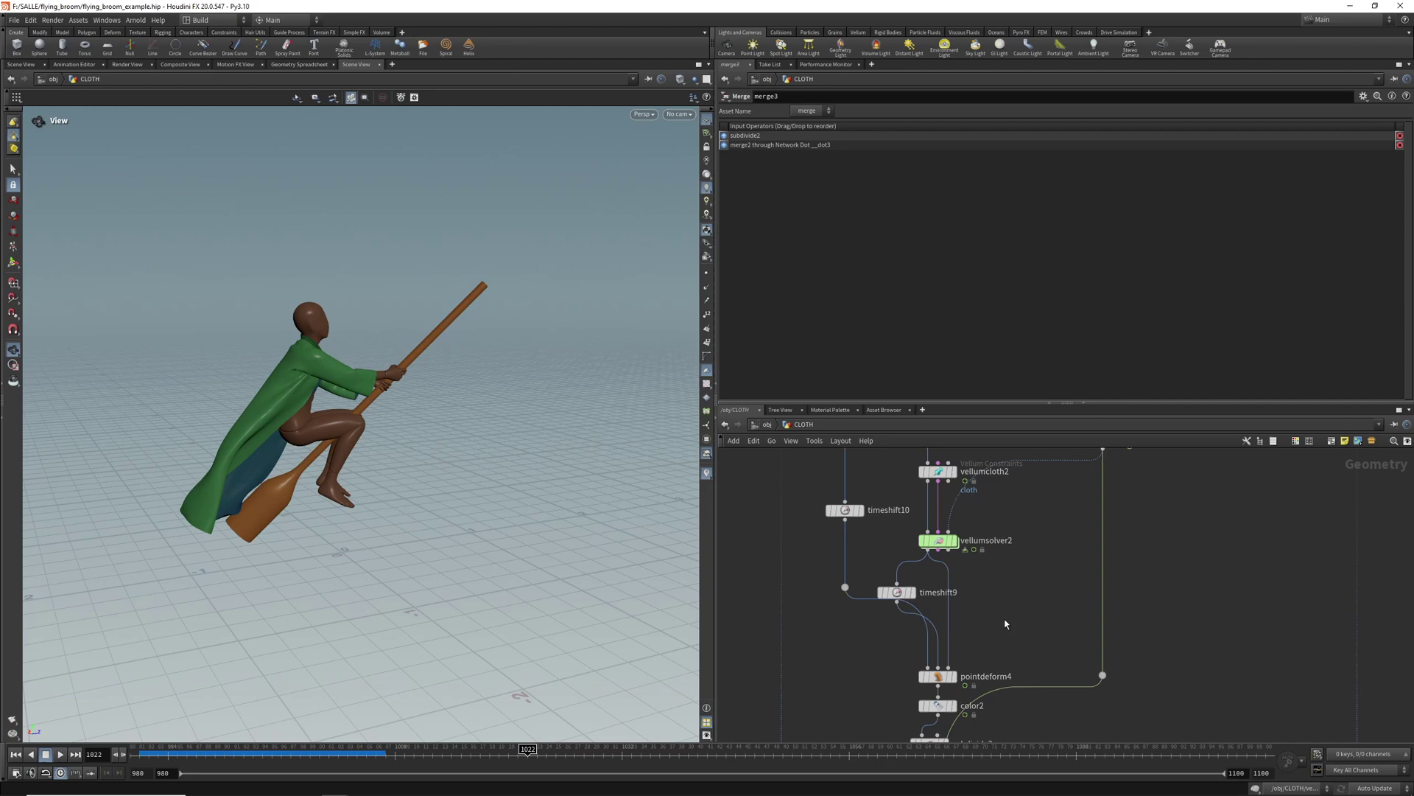
left_click(931, 542)
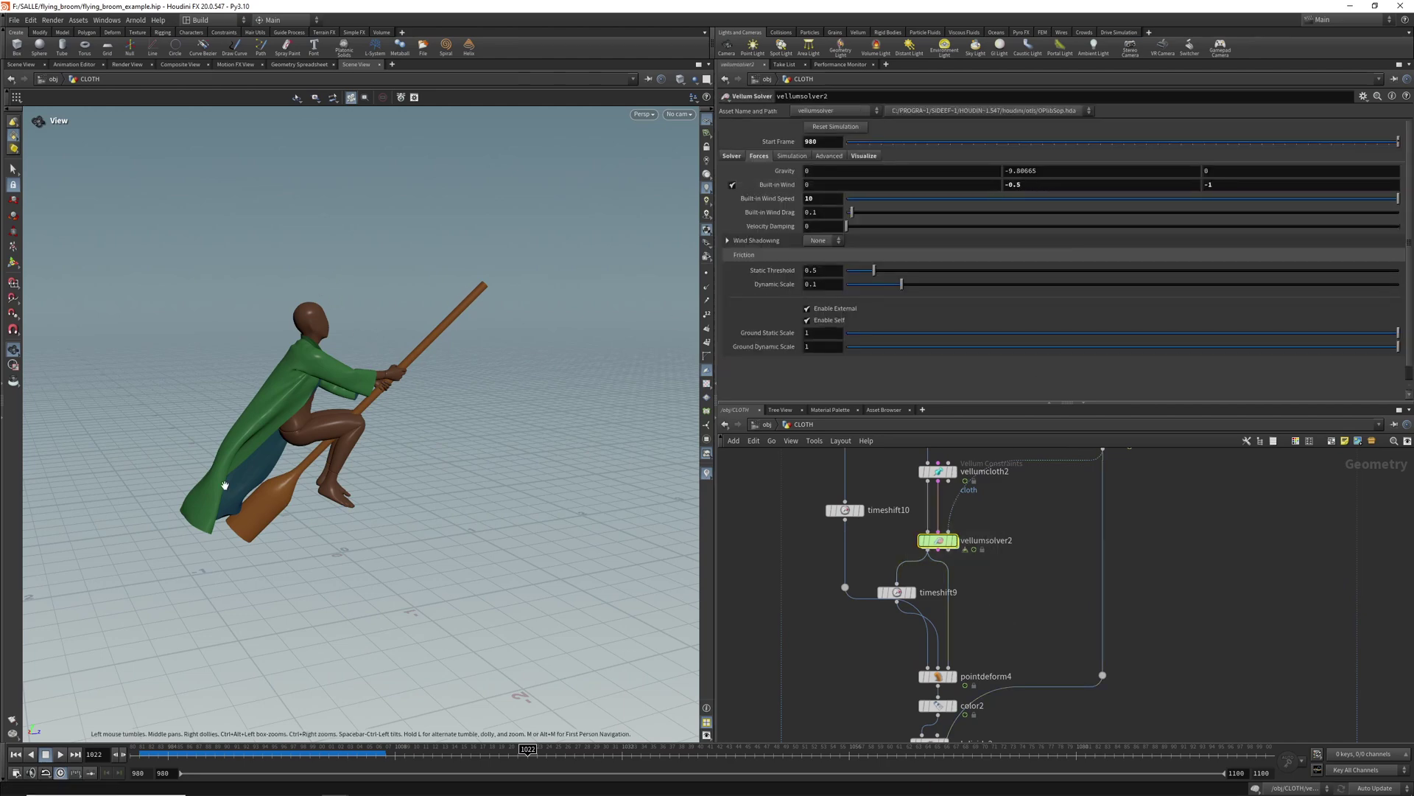
left_click_drag(473, 306, 478, 398)
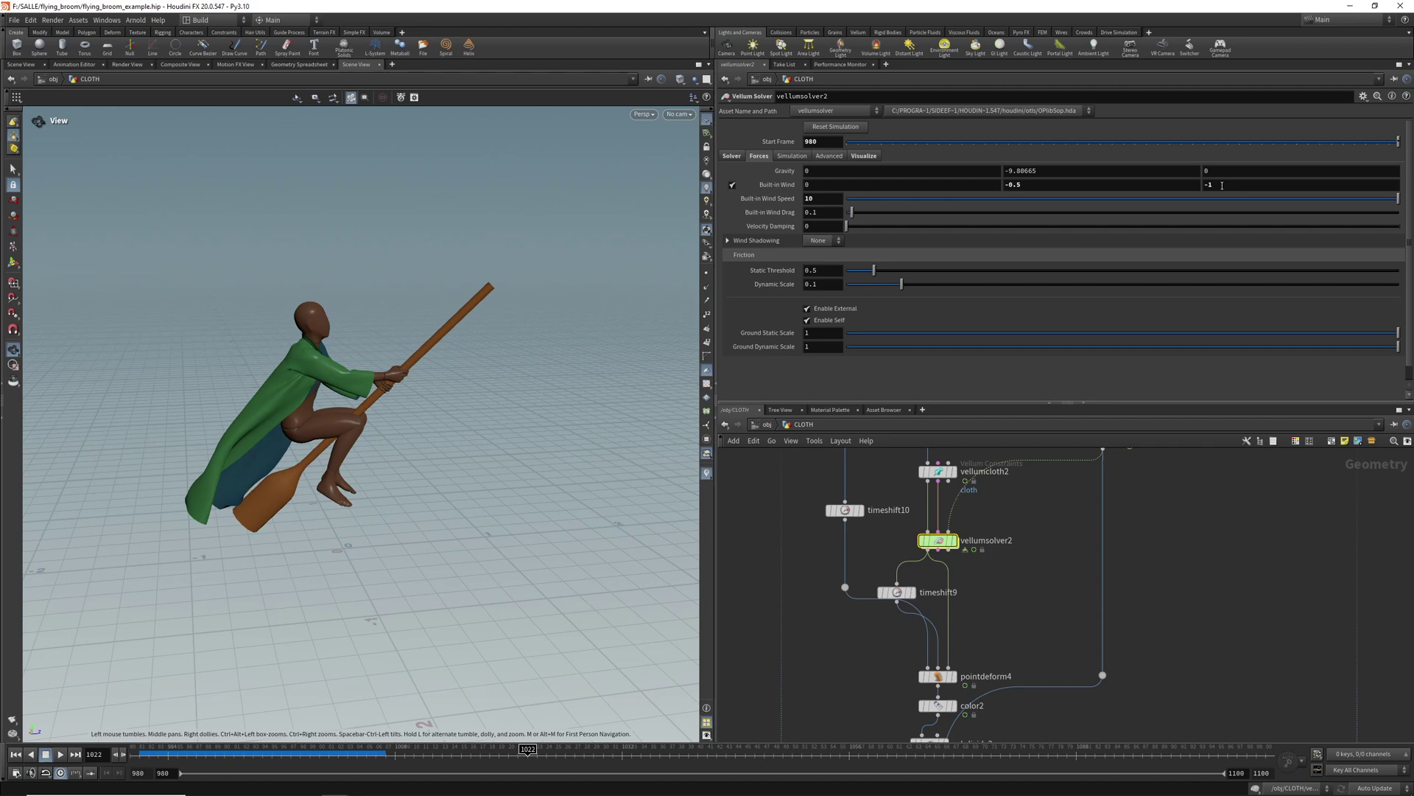
left_click_drag(663, 372, 635, 507)
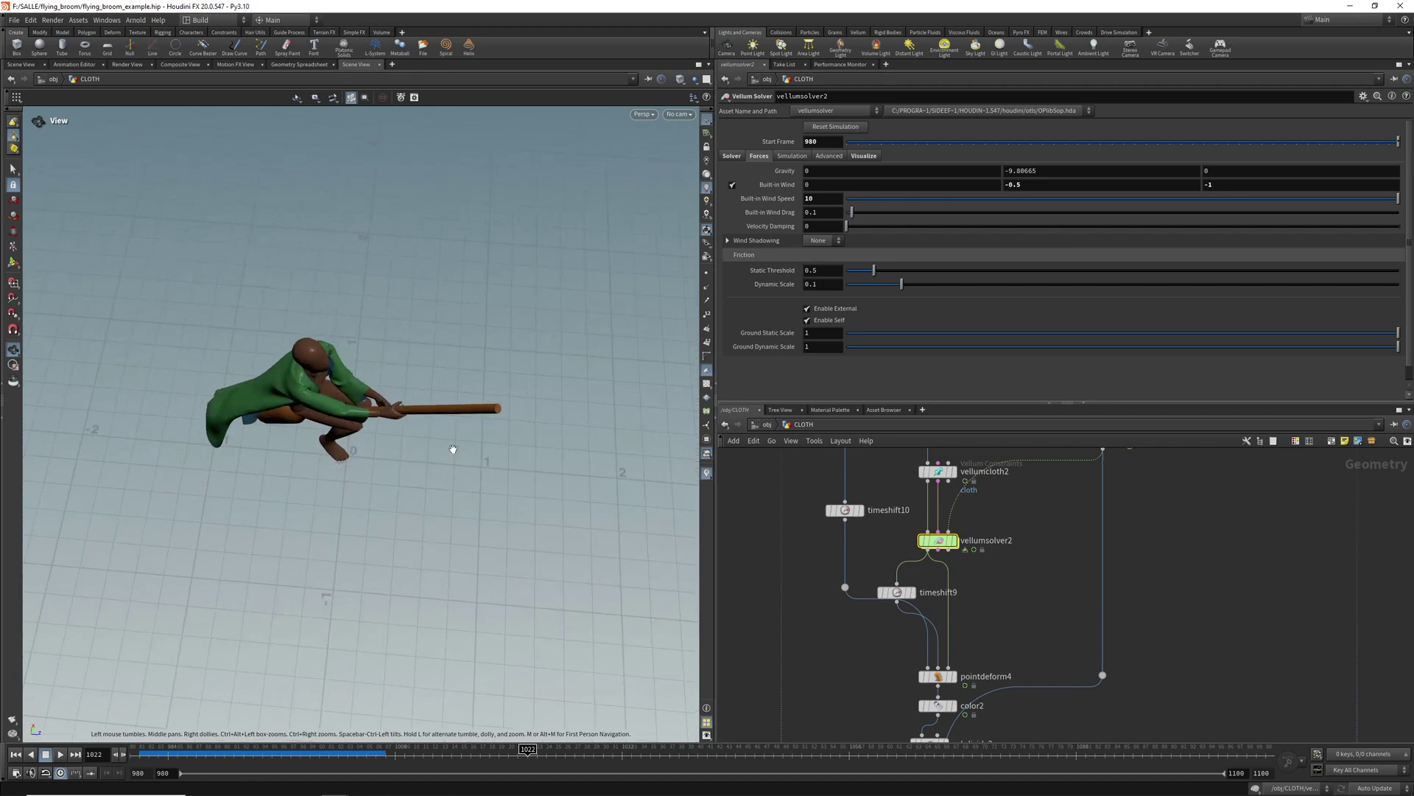
left_click_drag(373, 466, 429, 558)
left_click_drag(444, 182, 577, 352)
left_click(60, 755)
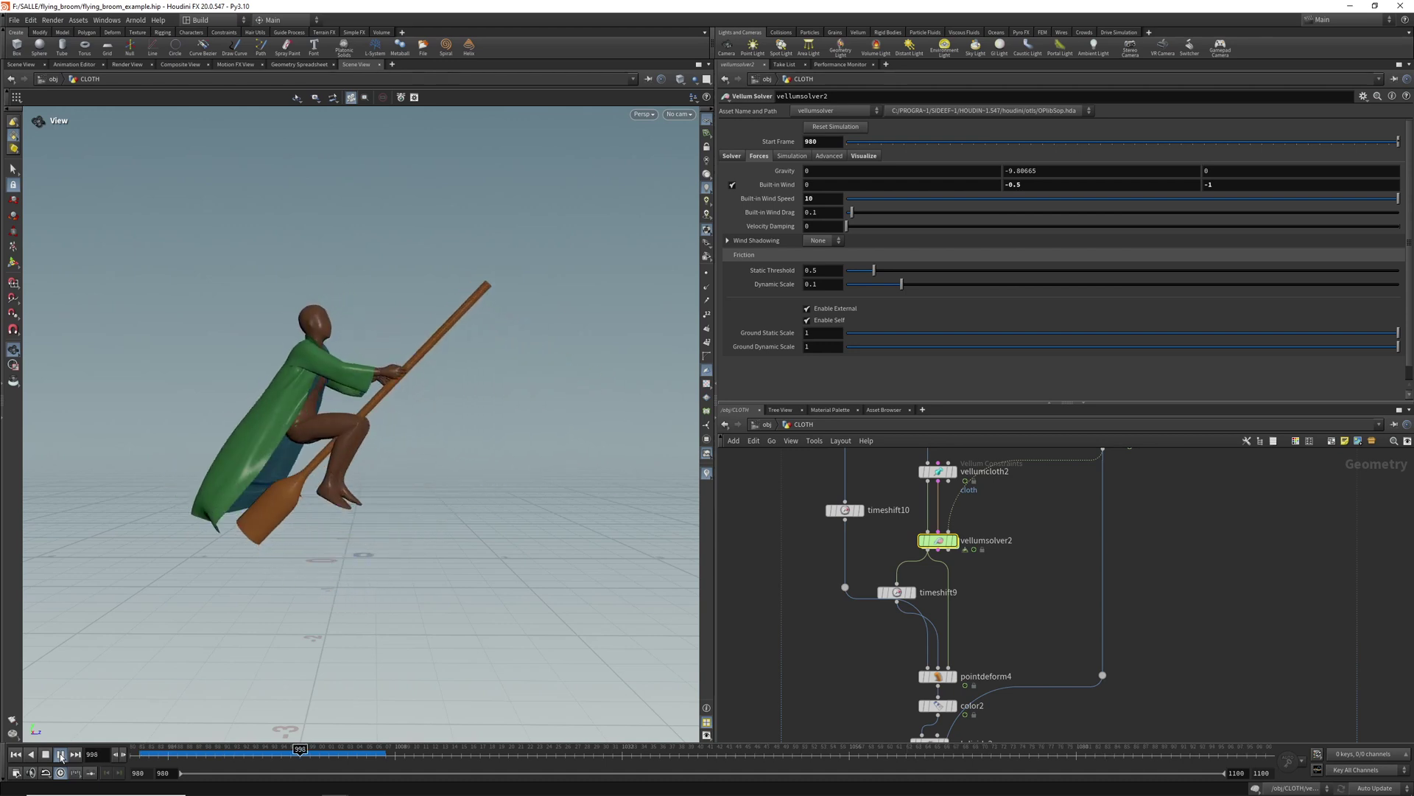
left_click(61, 754)
Step: Show the parameters of transformbyattrib5 below attribcopy3 and display its world-space result
middle_click_drag(1030, 628, 1000, 450)
middle_click_drag(947, 703, 1061, 700)
scroll(955, 629, "up", 1)
scroll(1072, 613, "down", 4)
middle_click_drag(954, 502, 948, 687)
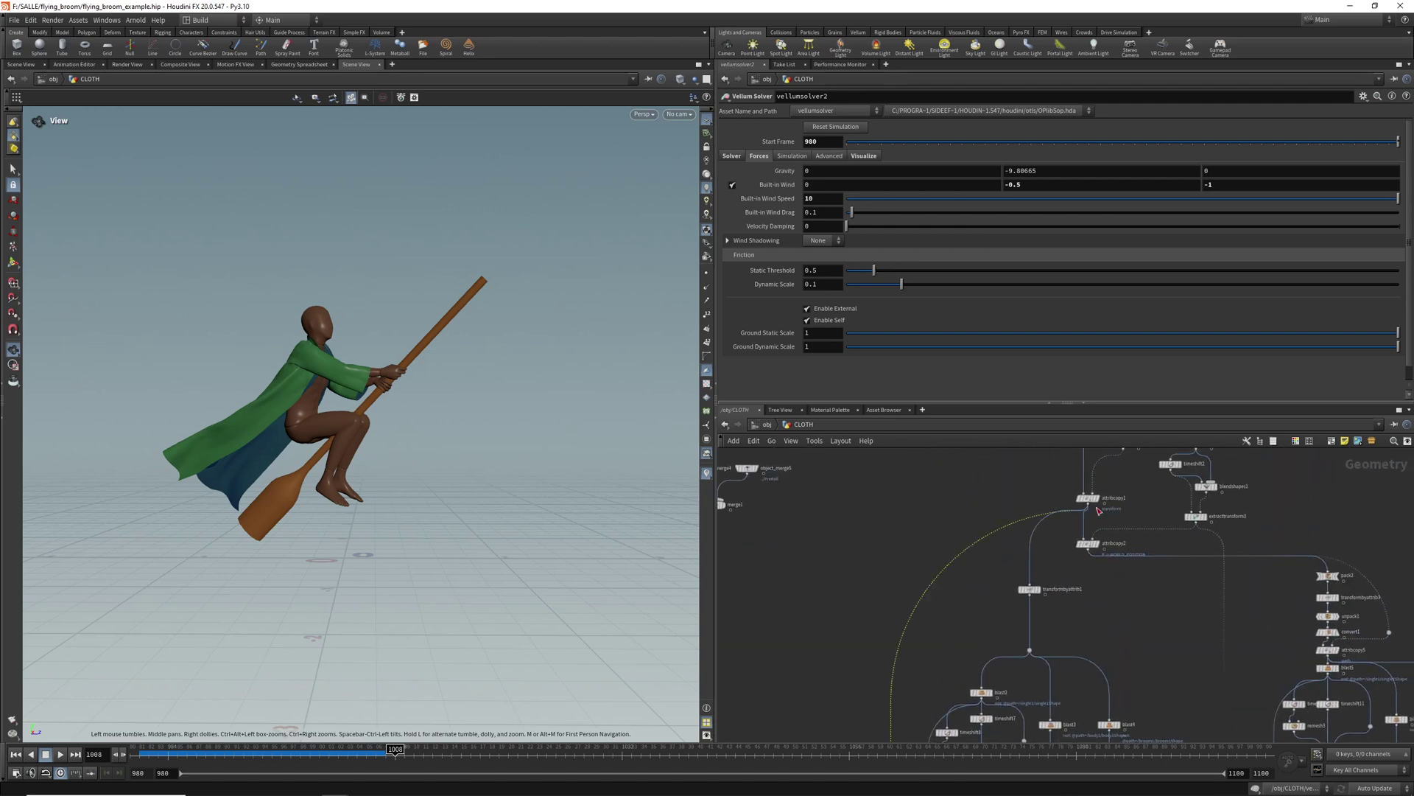
scroll(1159, 638, "down", 2)
middle_click_drag(1160, 656, 1154, 461)
scroll(1053, 566, "up", 6)
middle_click_drag(1024, 647, 1065, 577)
scroll(1065, 578, "up", 1)
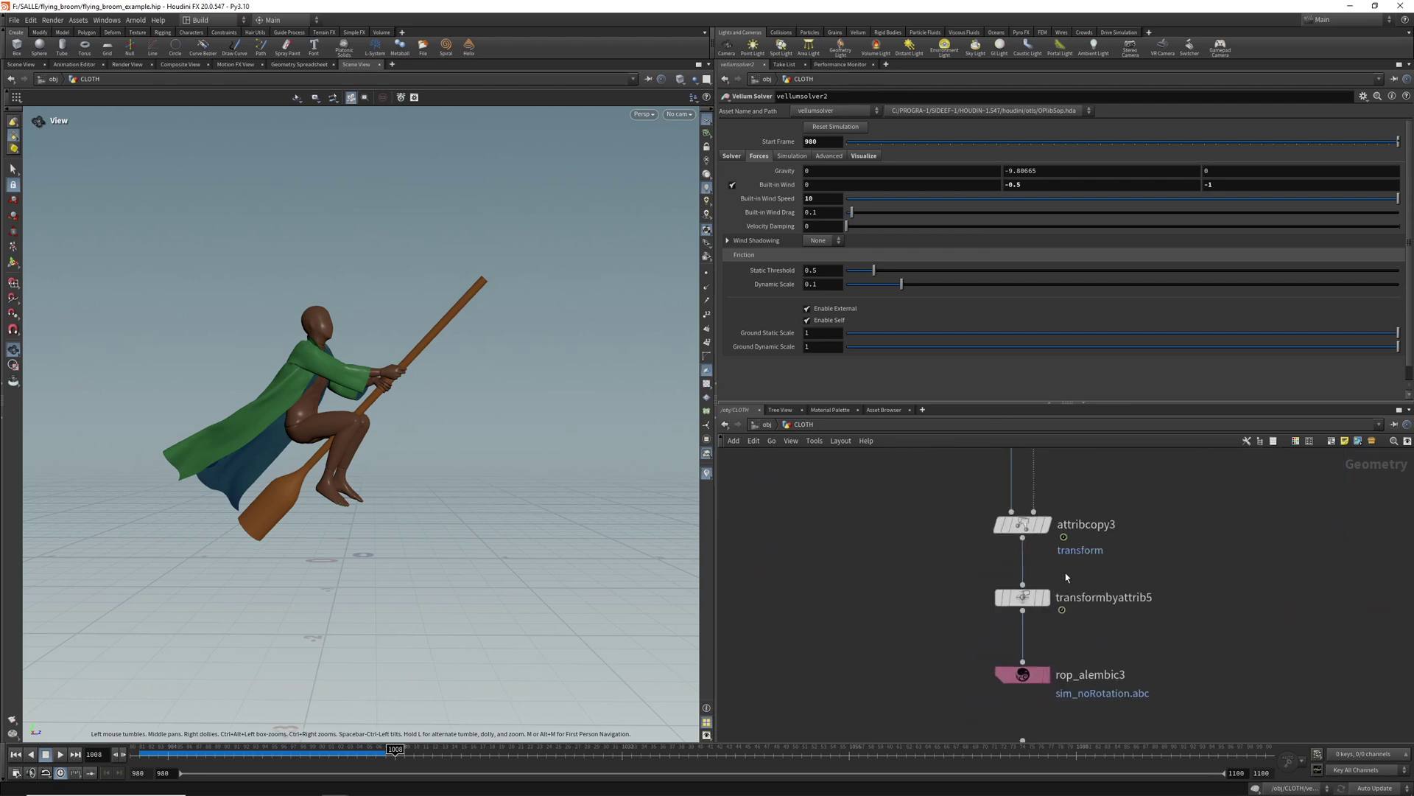
left_click(1022, 597)
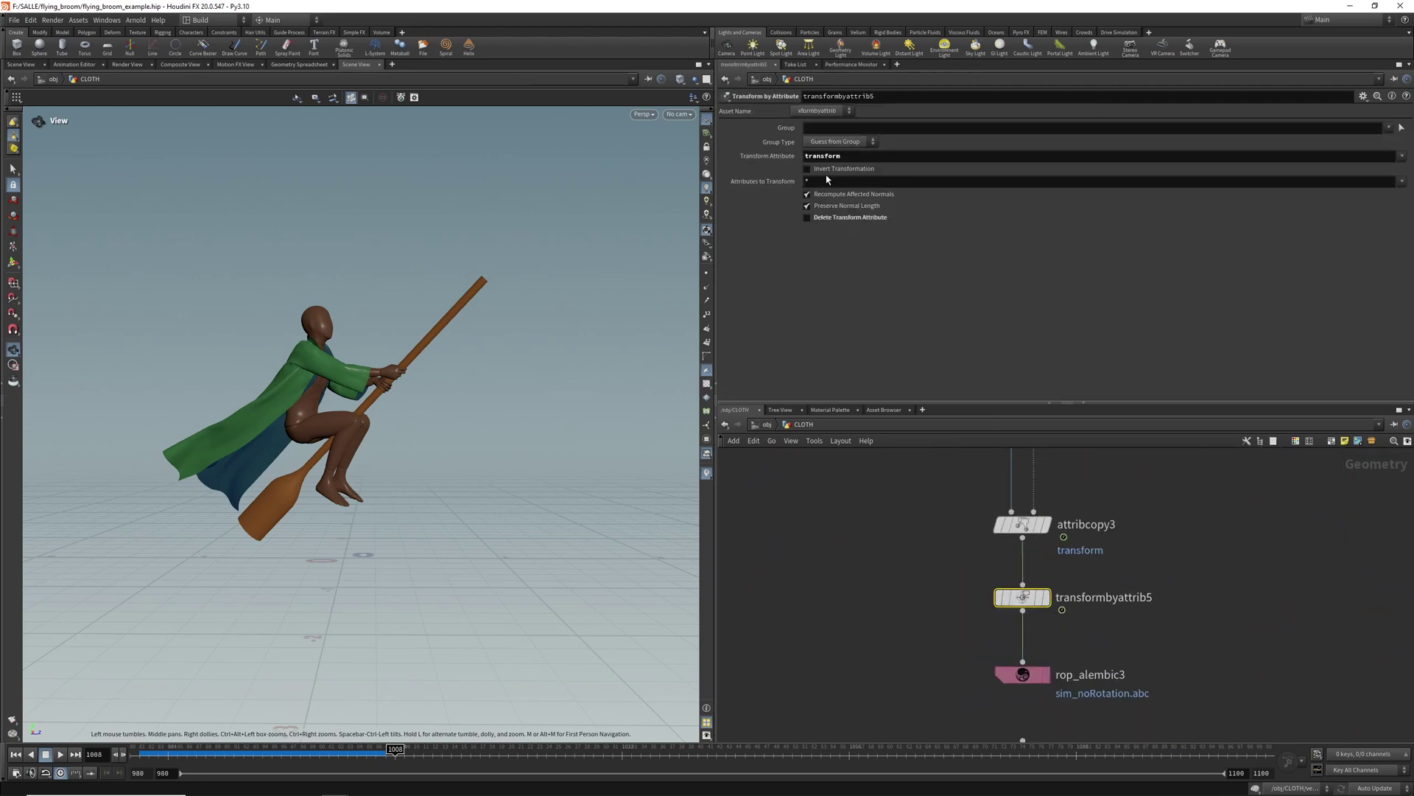
left_click(1046, 597)
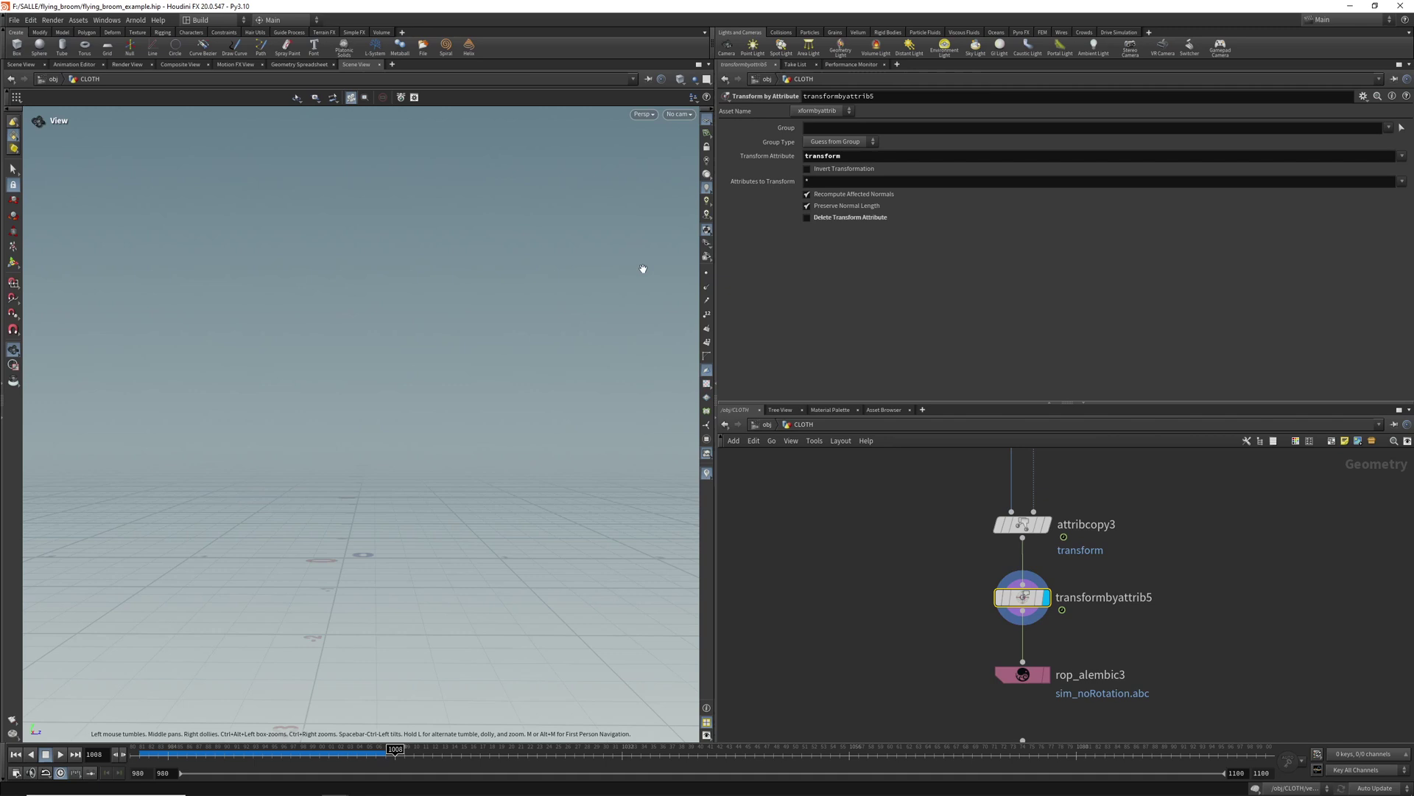
Step: View the restored motion through the CAMShape camera and play it to frame 1017
left_click(679, 115)
left_click(714, 162)
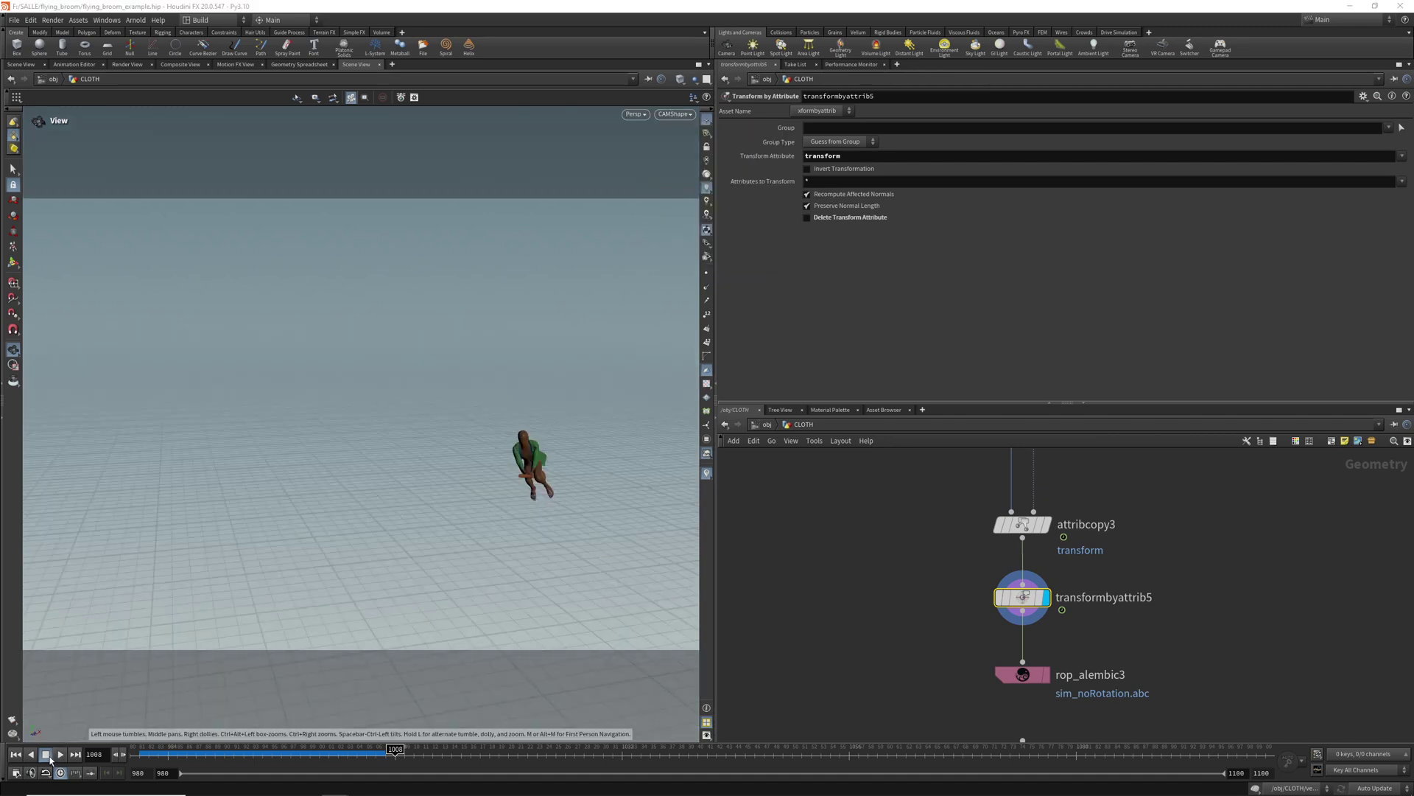
left_click(58, 757)
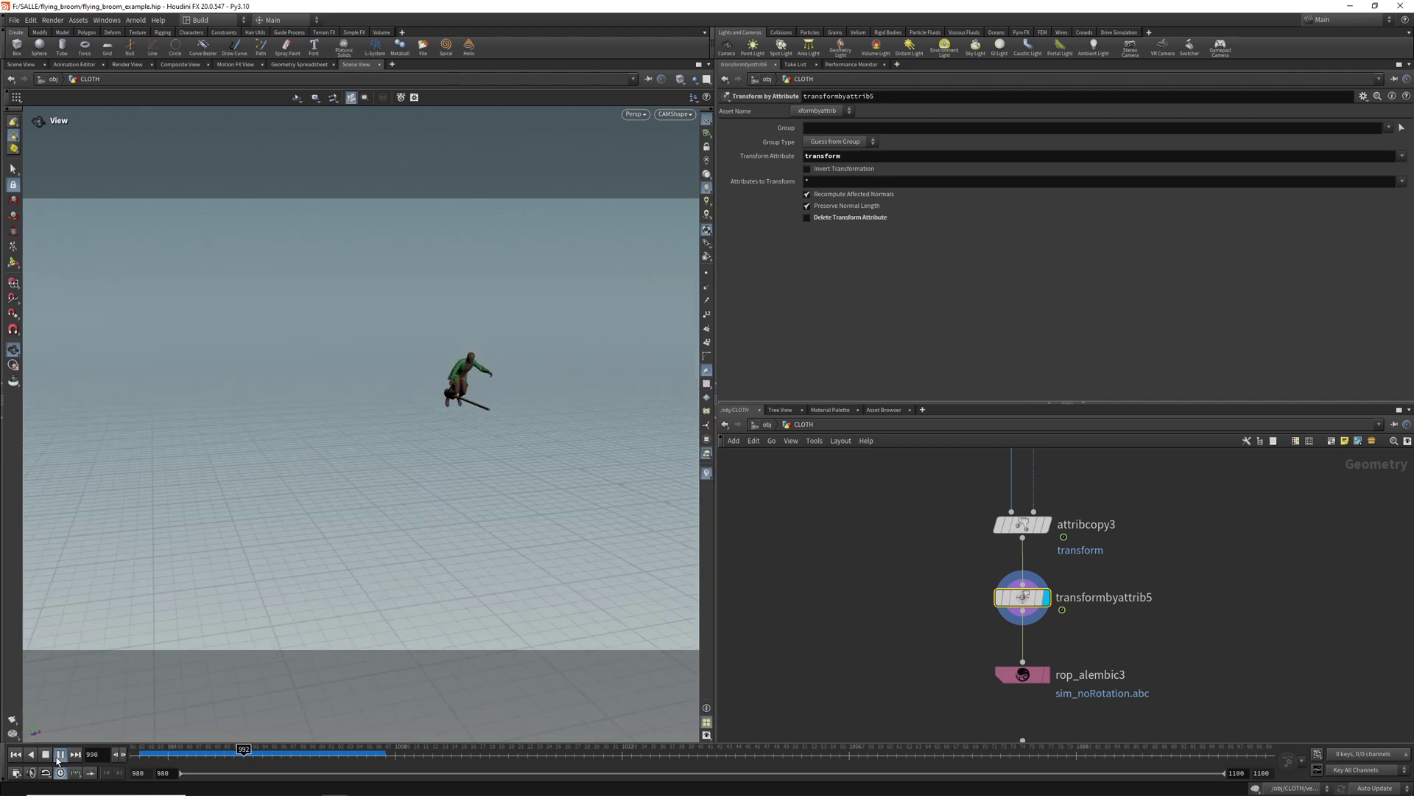
left_click(59, 755)
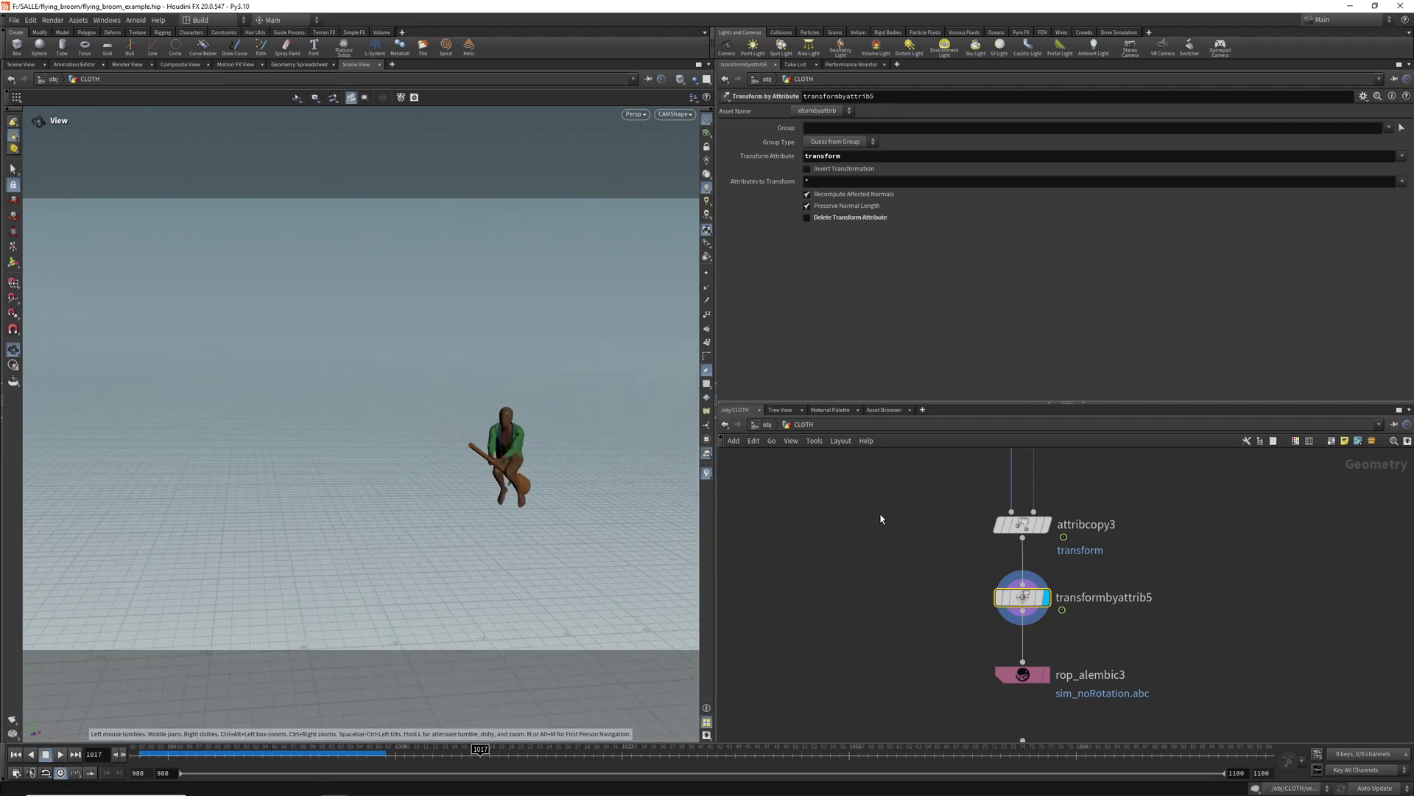
Step: Display merge3 again, frame the stabilized character outside the camera view and play the coat simulation to frame 1094
middle_click_drag(1173, 465, 1168, 752)
left_click(1039, 595)
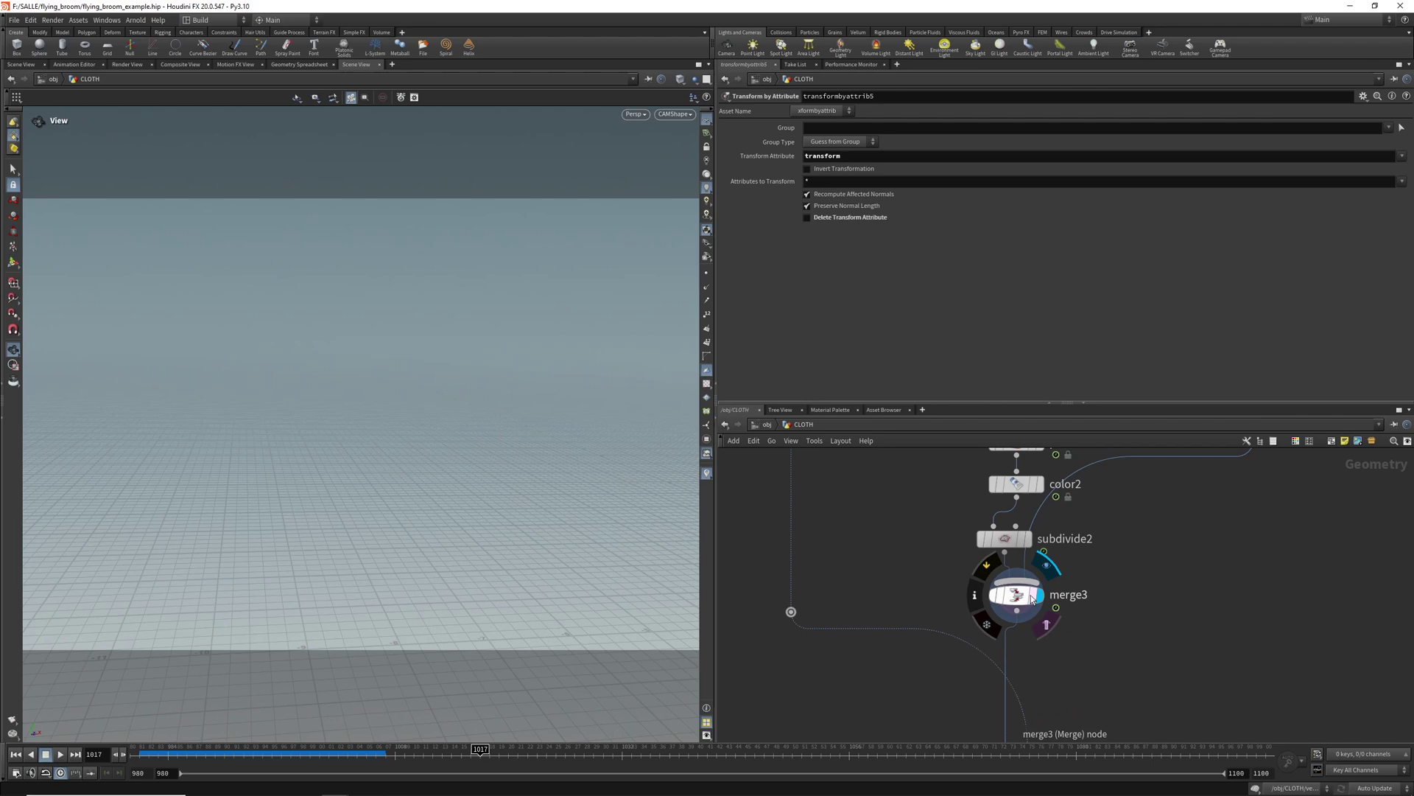
left_click(1017, 597)
key("f")
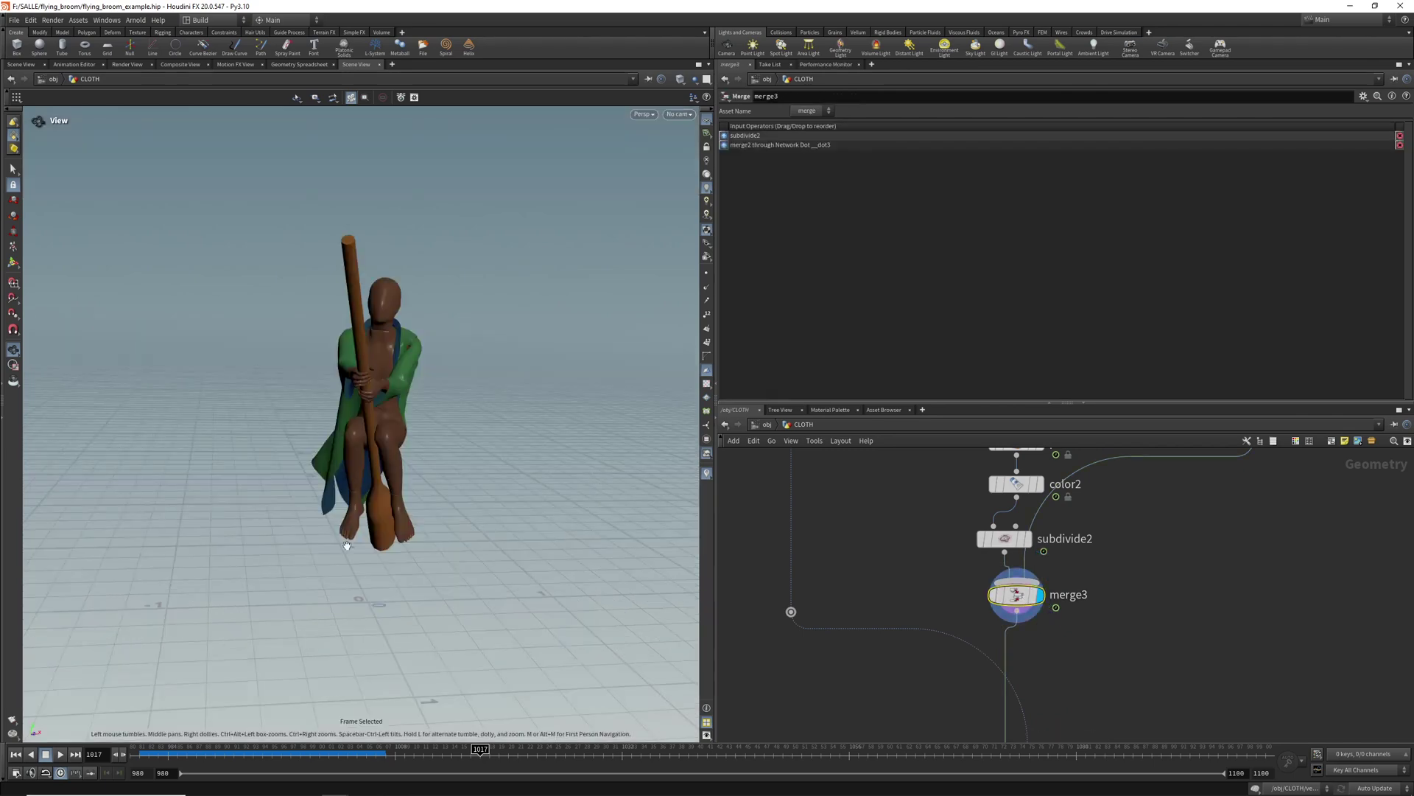
left_click(61, 755)
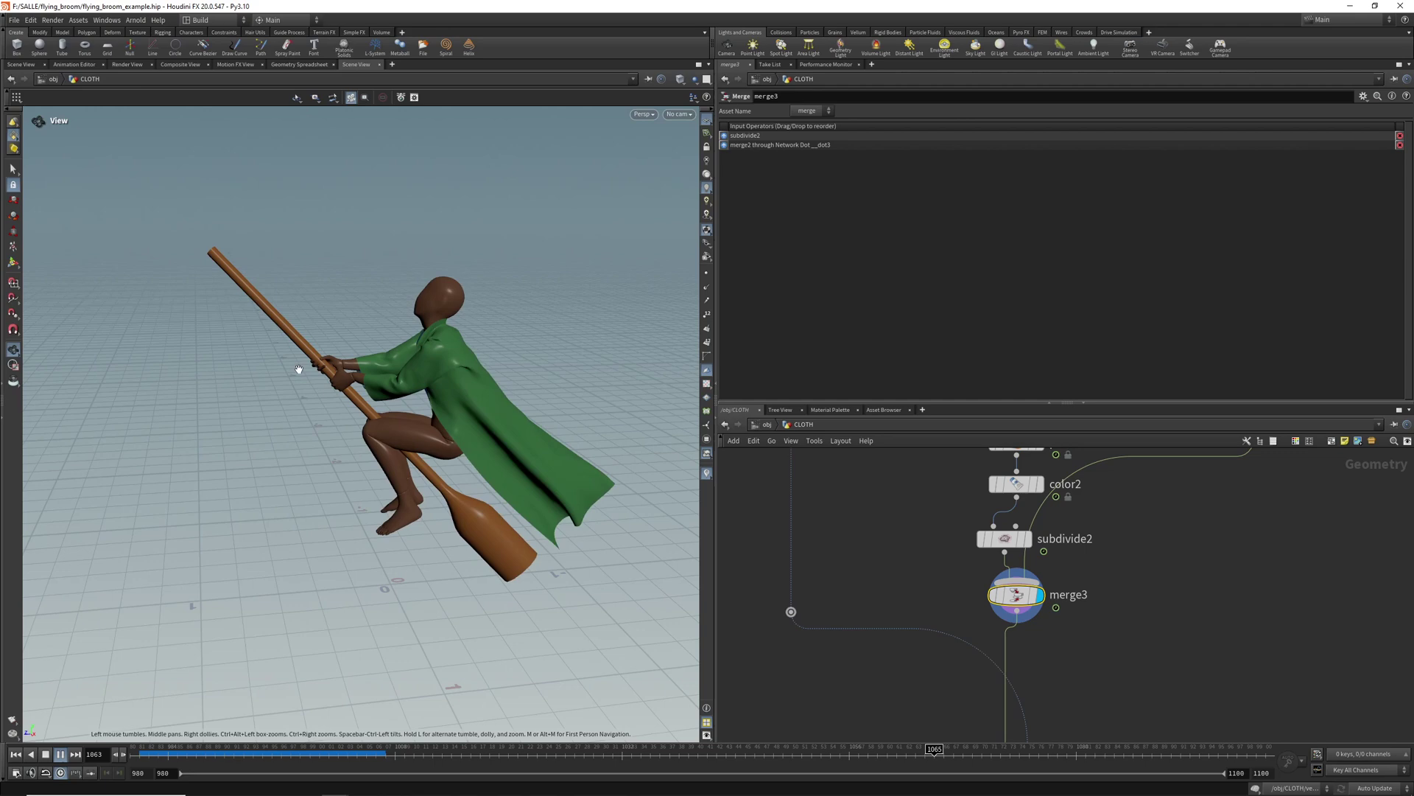
left_click(46, 754)
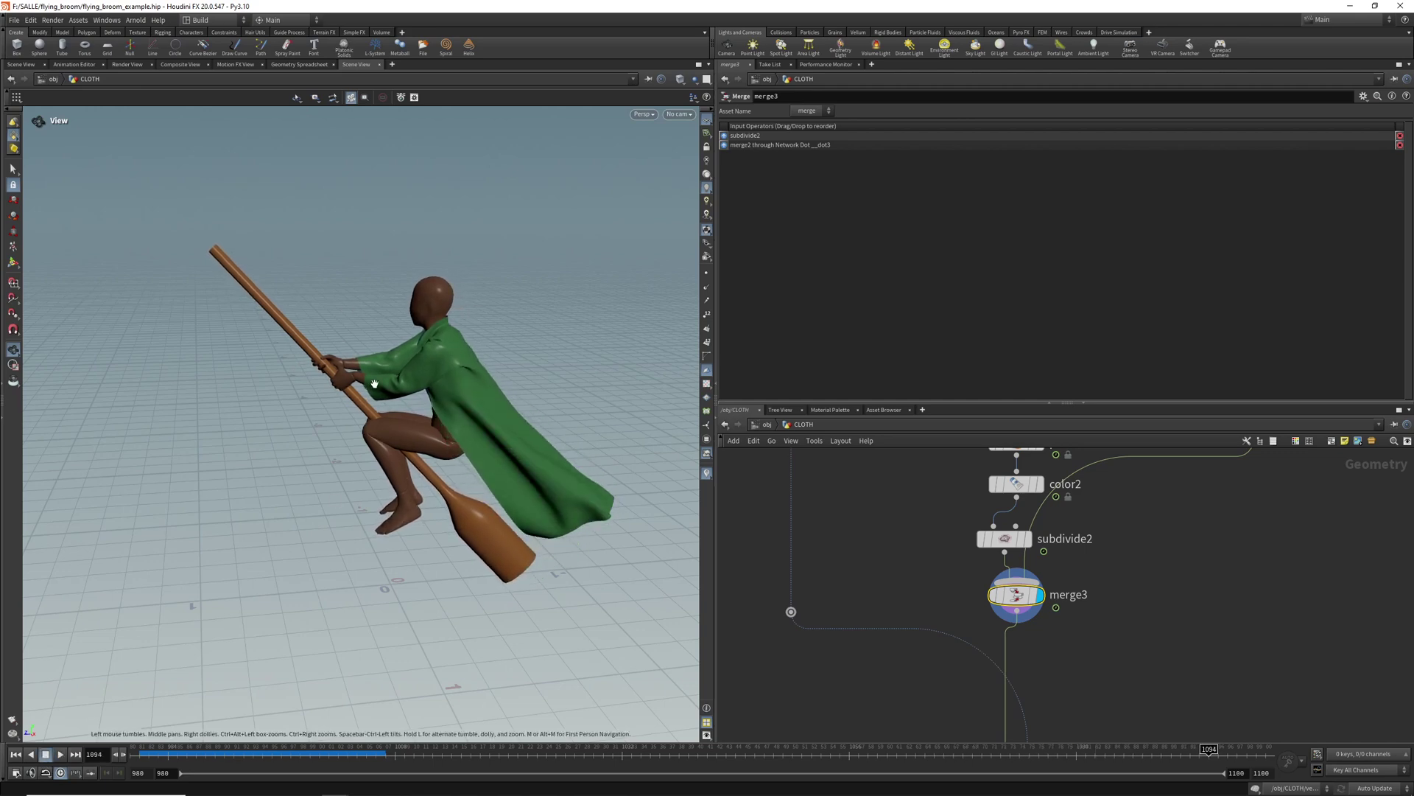
Step: Display the alembic3 cache of sim_noRotation.abc, show all scene objects and view them through the CAMShape camera
scroll(938, 617, "down", 4)
middle_click_drag(1046, 663, 1067, 483)
scroll(1009, 579, "up", 4)
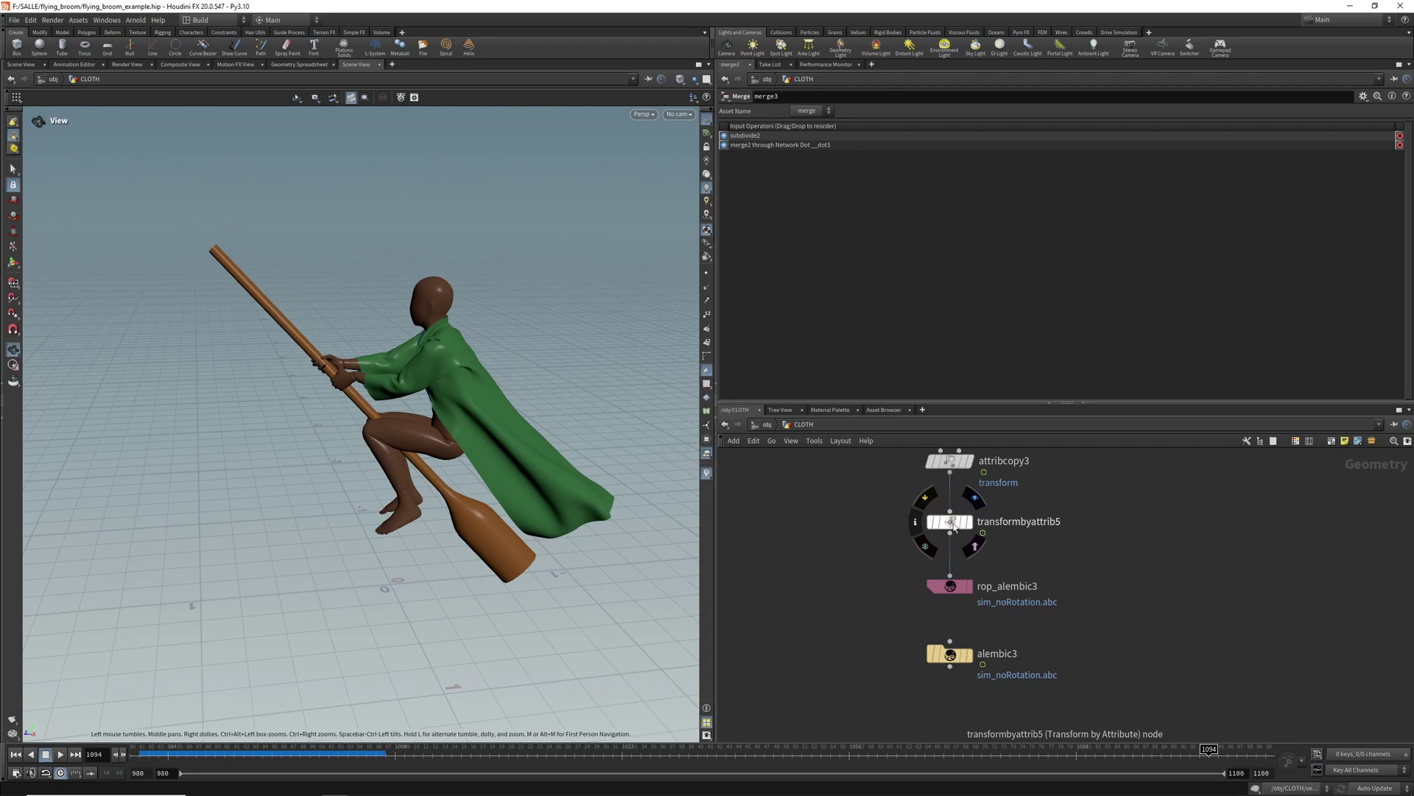
left_click(968, 654)
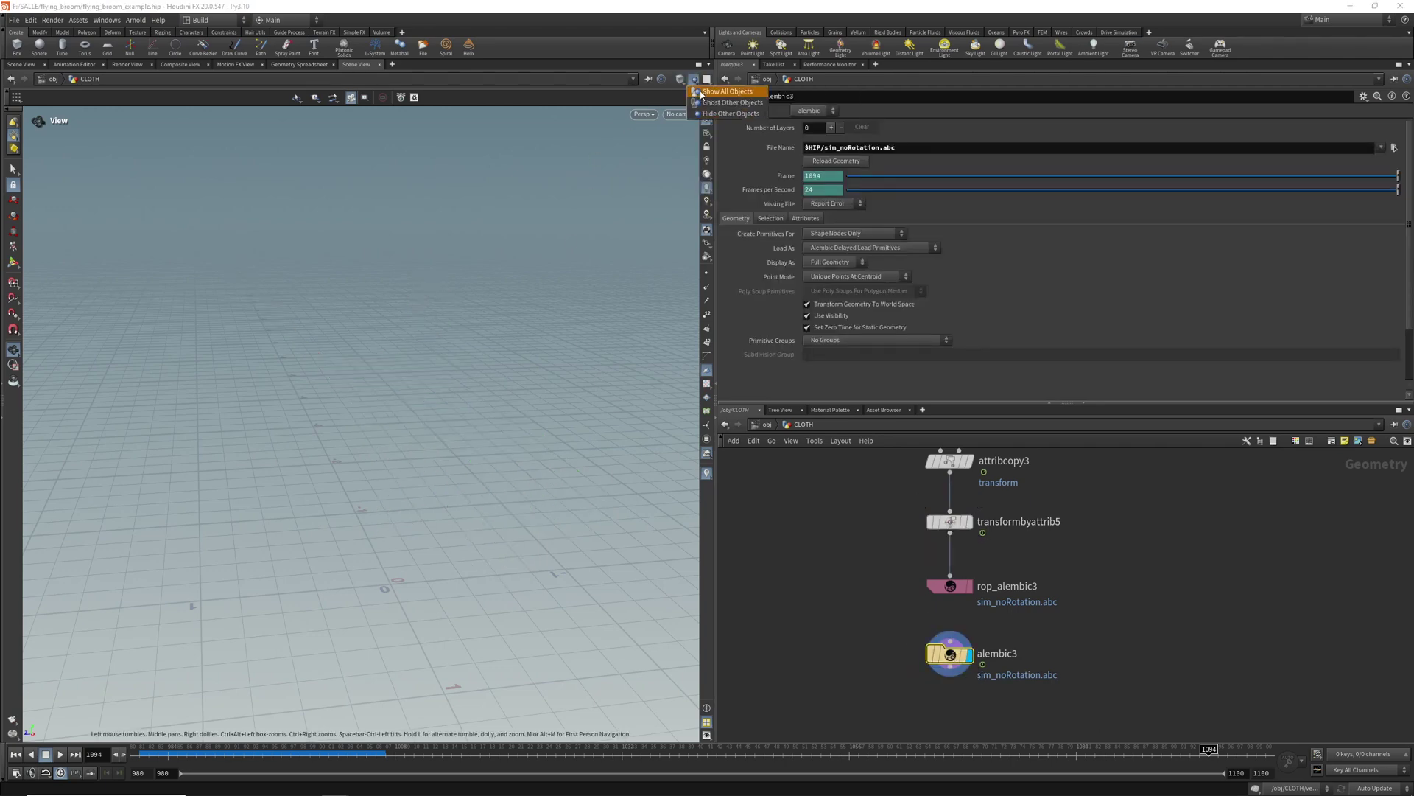
left_click(679, 114)
left_click(711, 157)
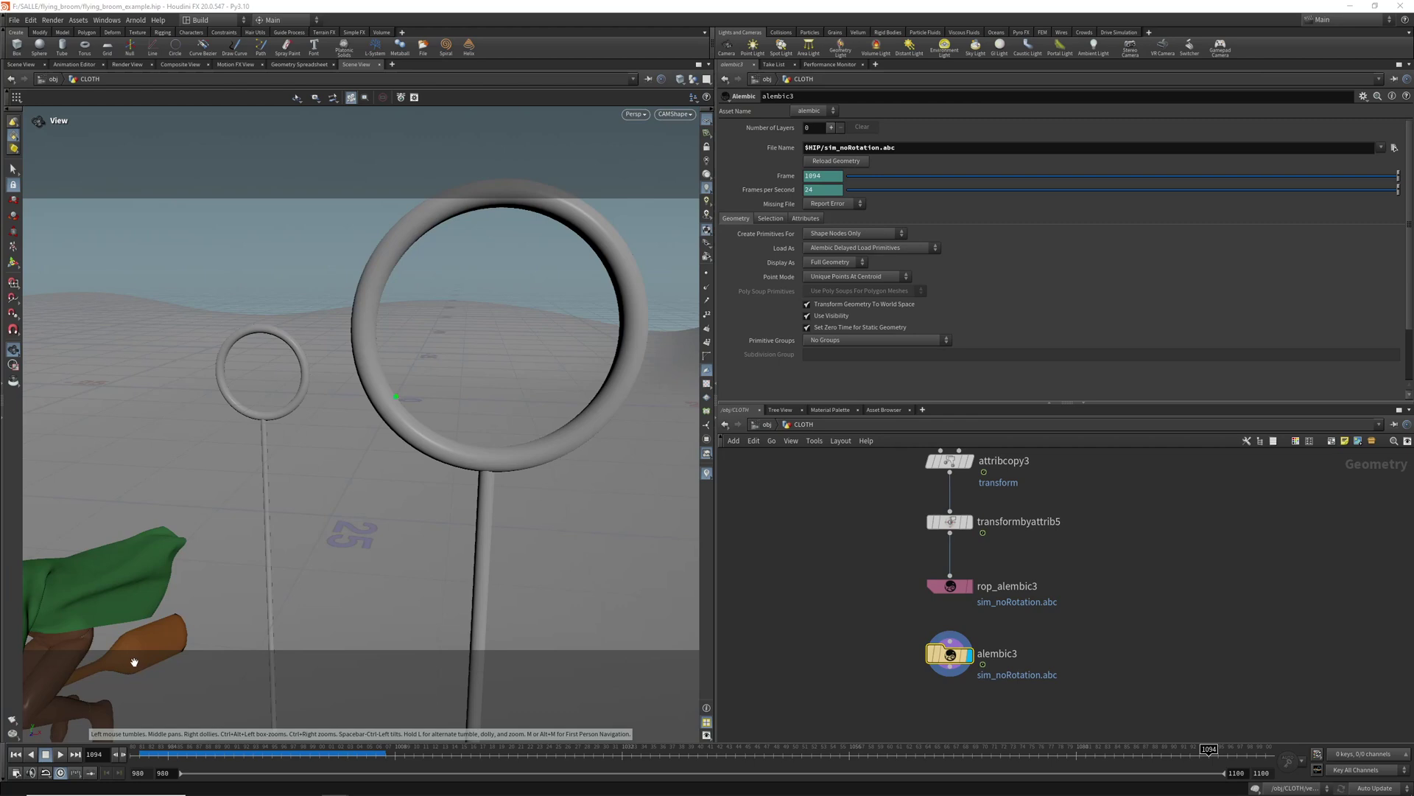
Step: Play the cached alembic3 result through the CAMShape camera and stop playback
left_click(68, 753)
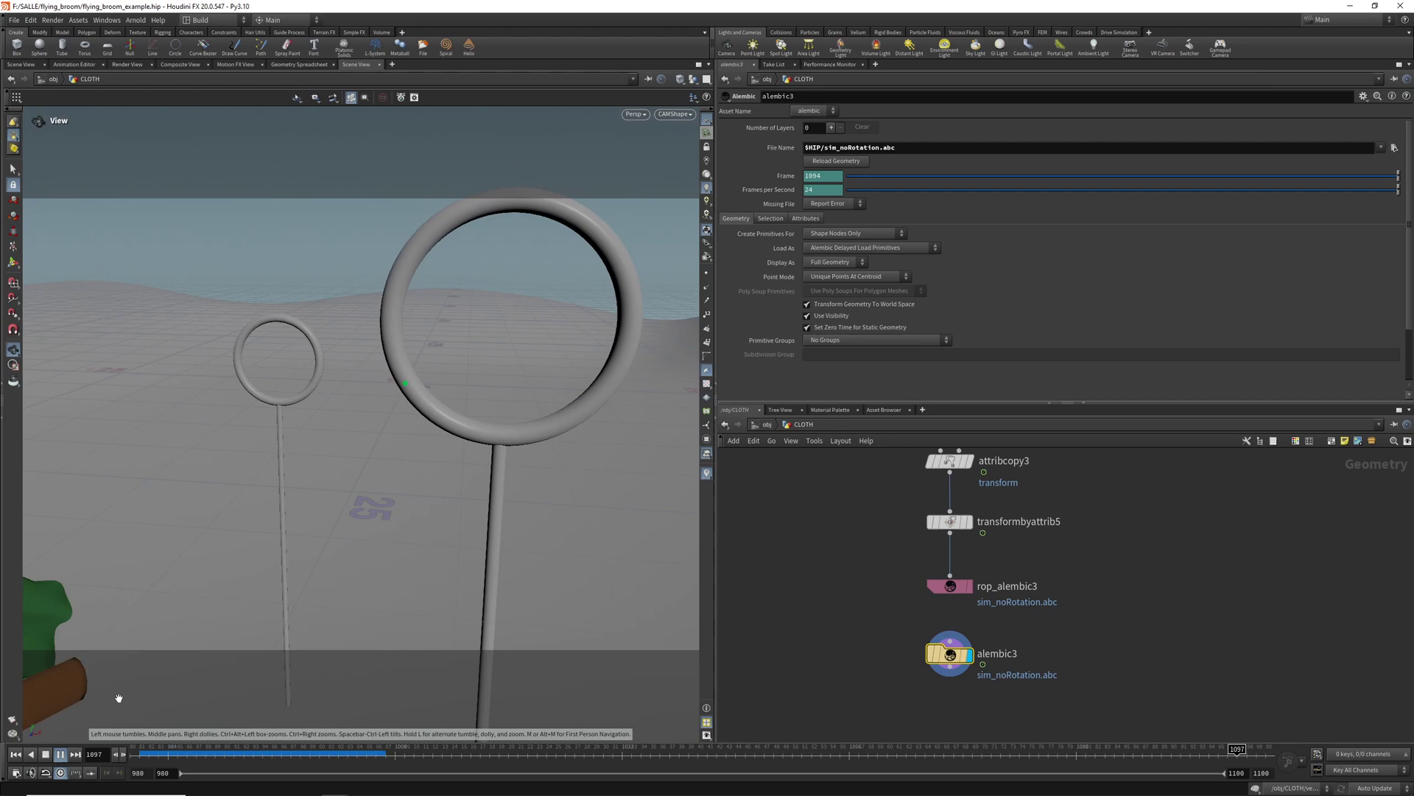
left_click(46, 757)
Step: Display extracttransform1 below timeshift1 in the upper part of the network and frame its output outside the camera view
scroll(1205, 641, "down", 5)
middle_click_drag(1212, 549, 1089, 653)
middle_click_drag(1112, 464, 959, 708)
scroll(985, 532, "down", 3)
scroll(1074, 602, "up", 3)
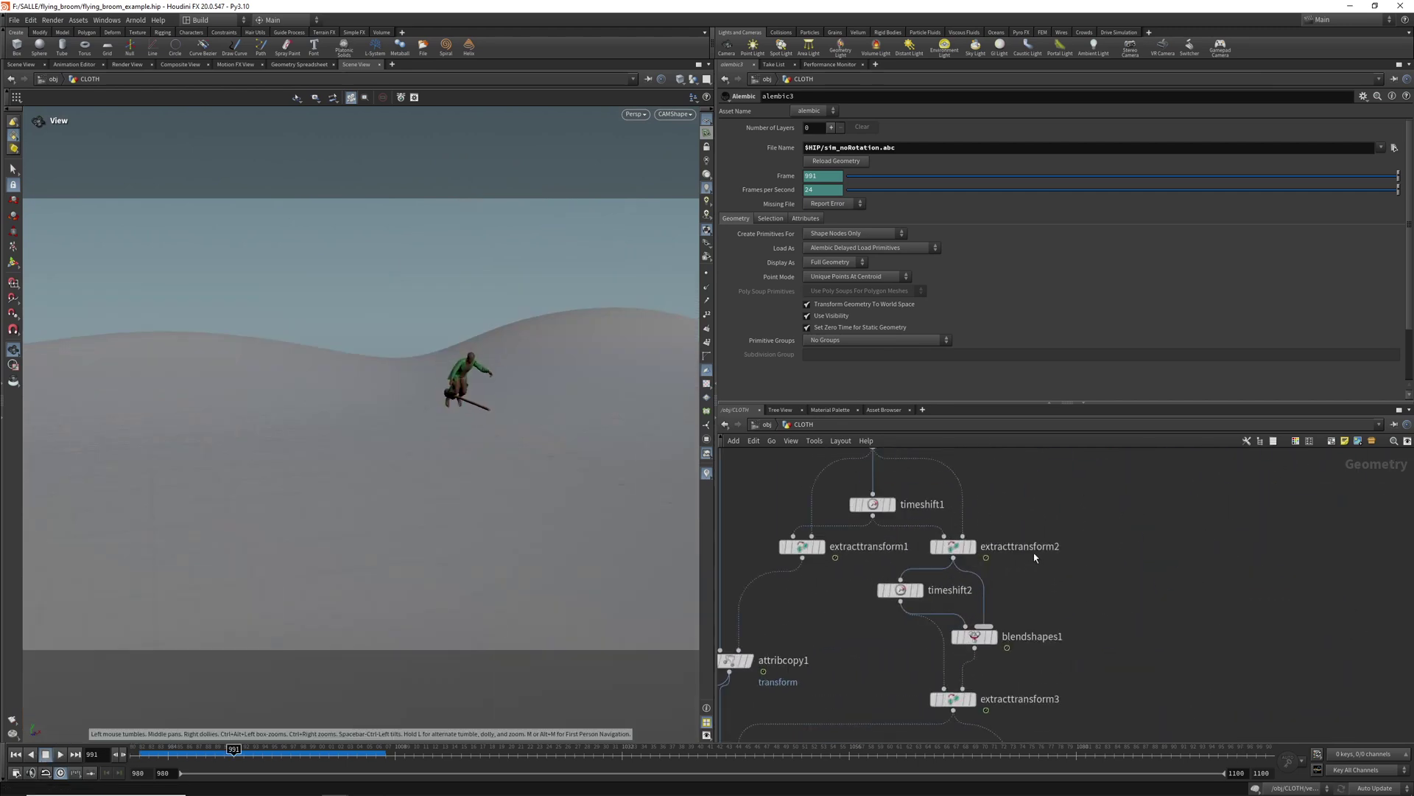
scroll(1032, 553, "up", 3)
left_click(822, 576)
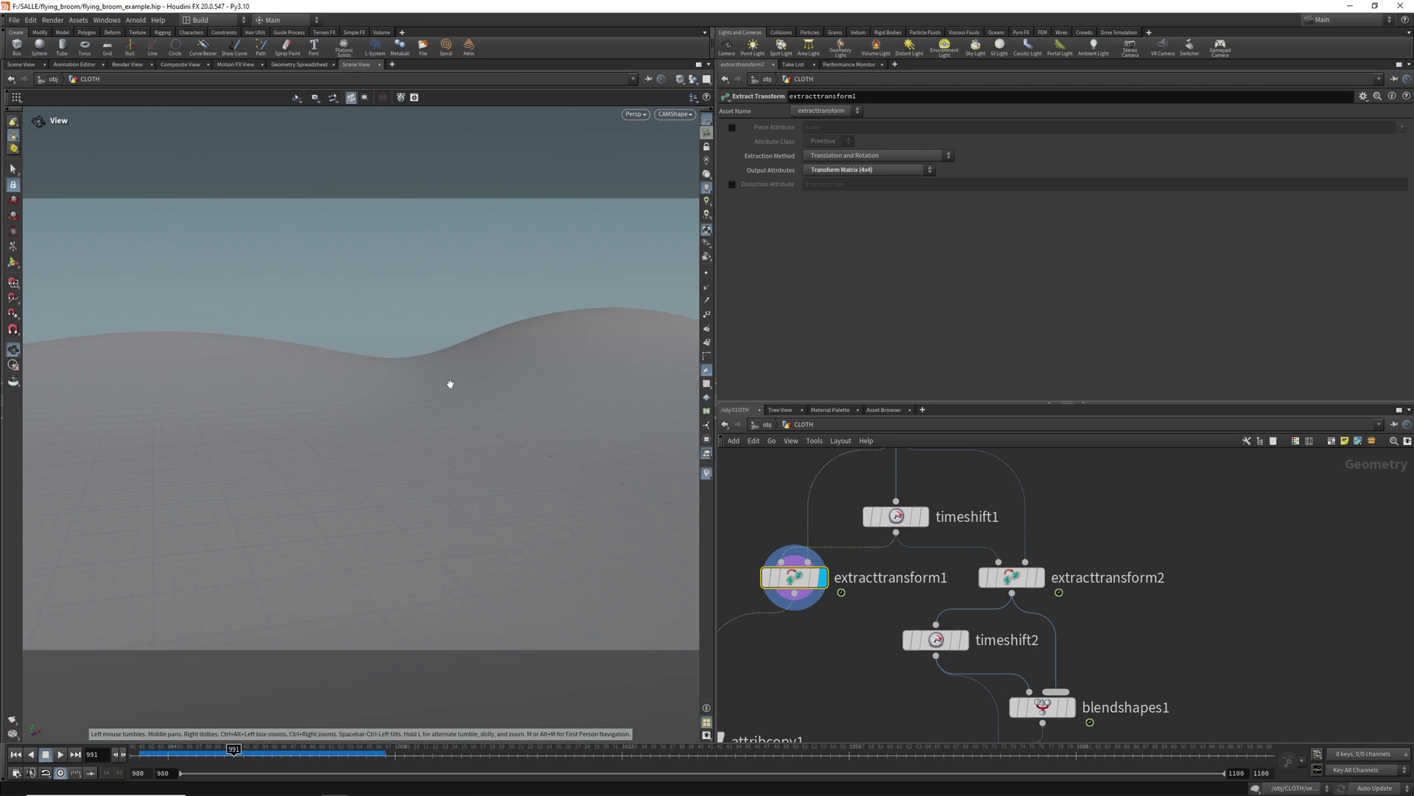
key("f")
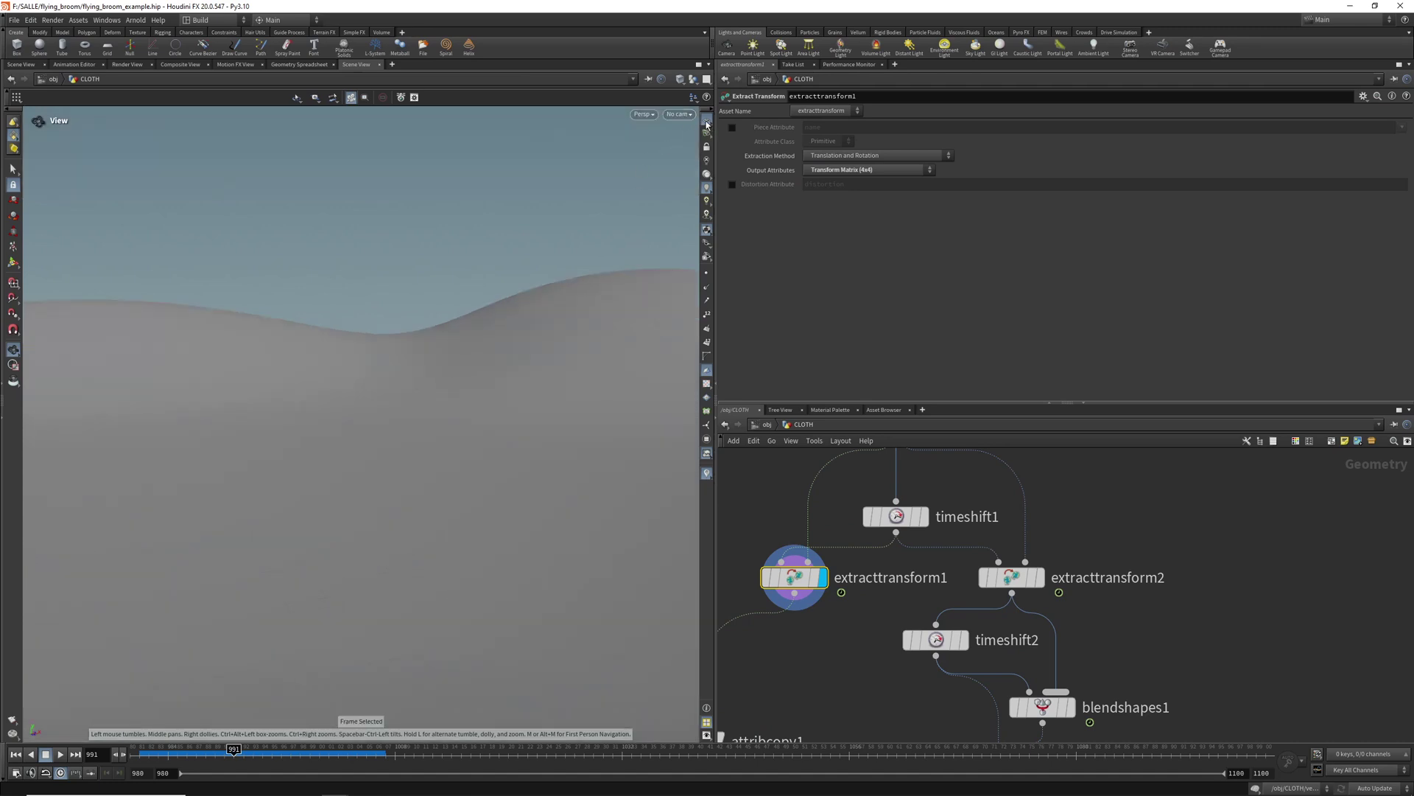
Step: Display and frame timeshift1's reference pose, hide the other objects and show extracttransform1 with its output attribute settings
left_click(923, 516)
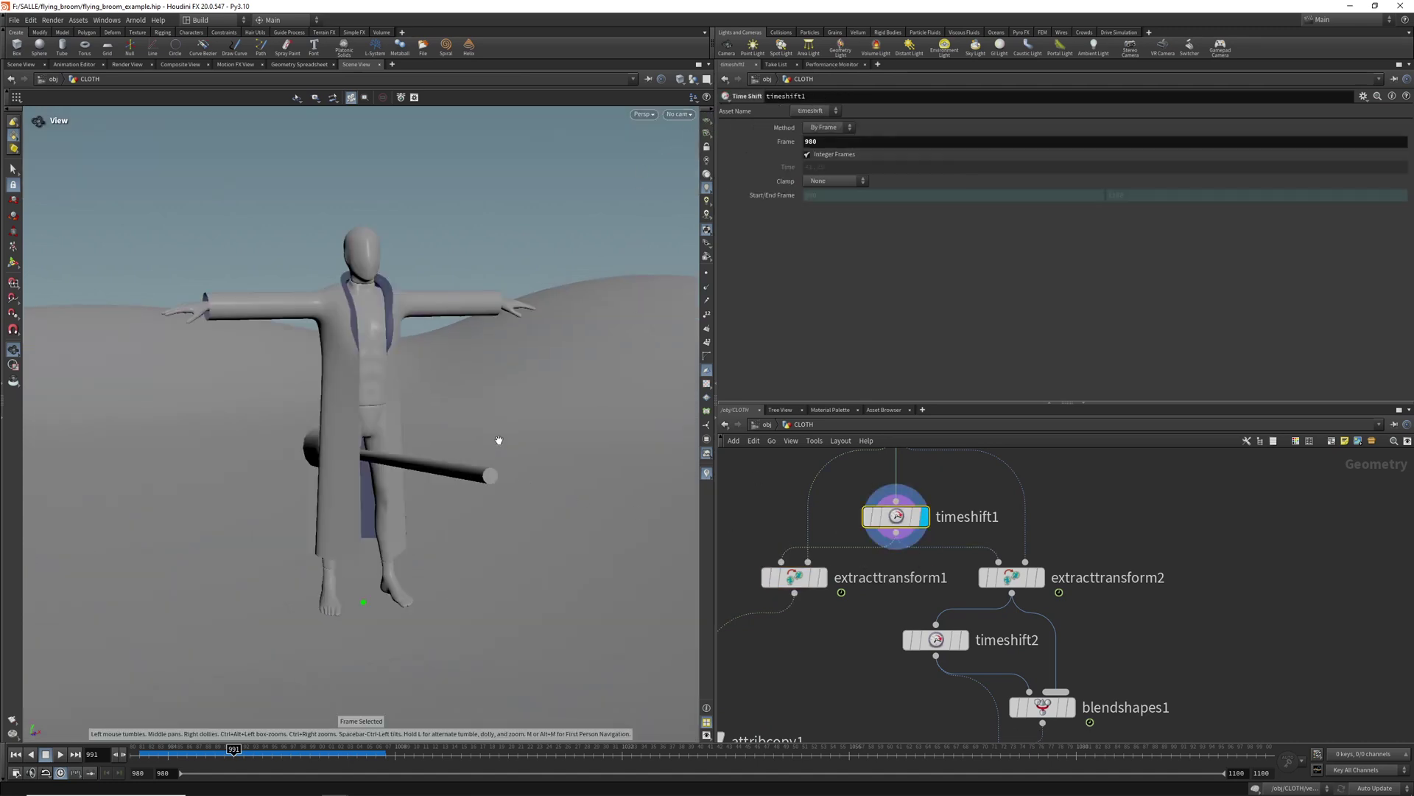
key("f")
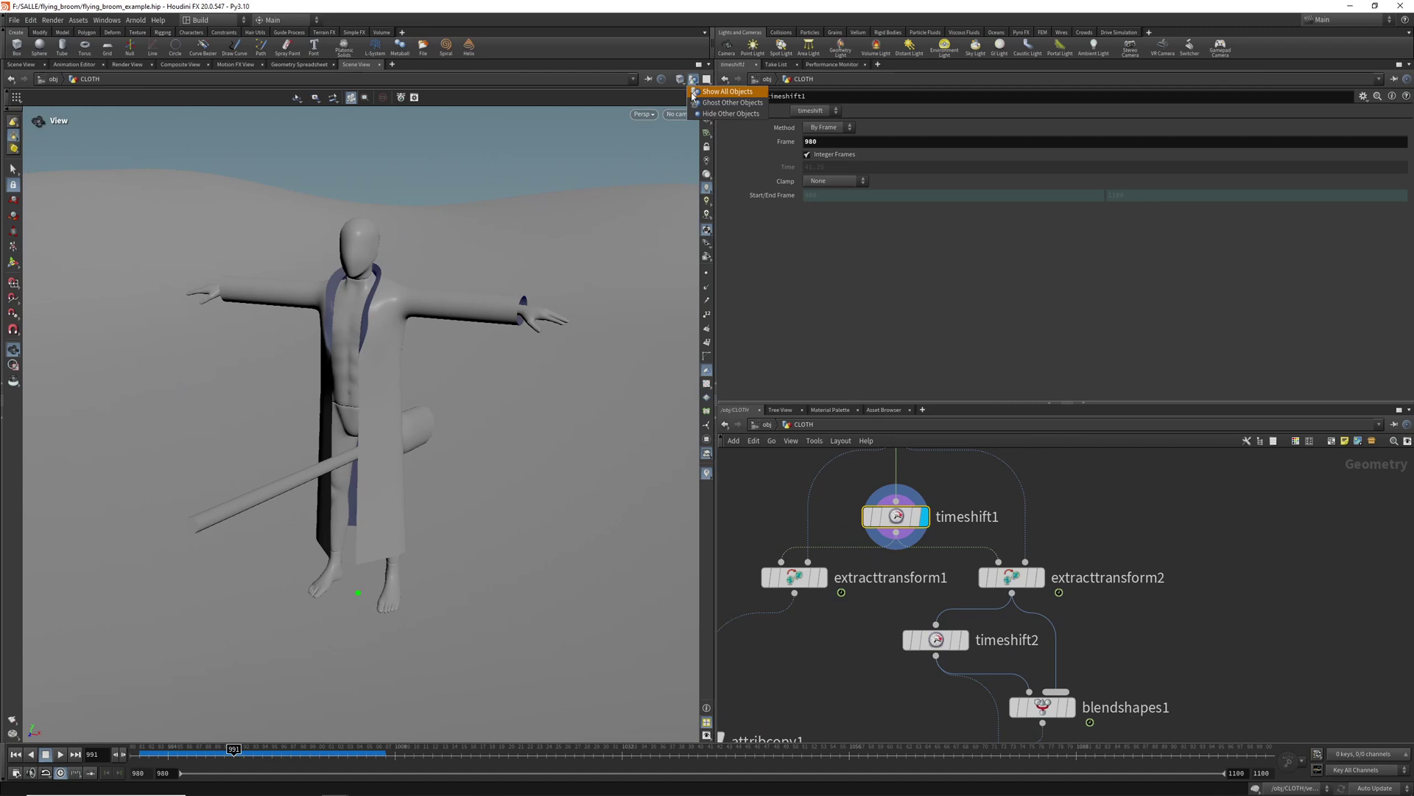
left_click(821, 578)
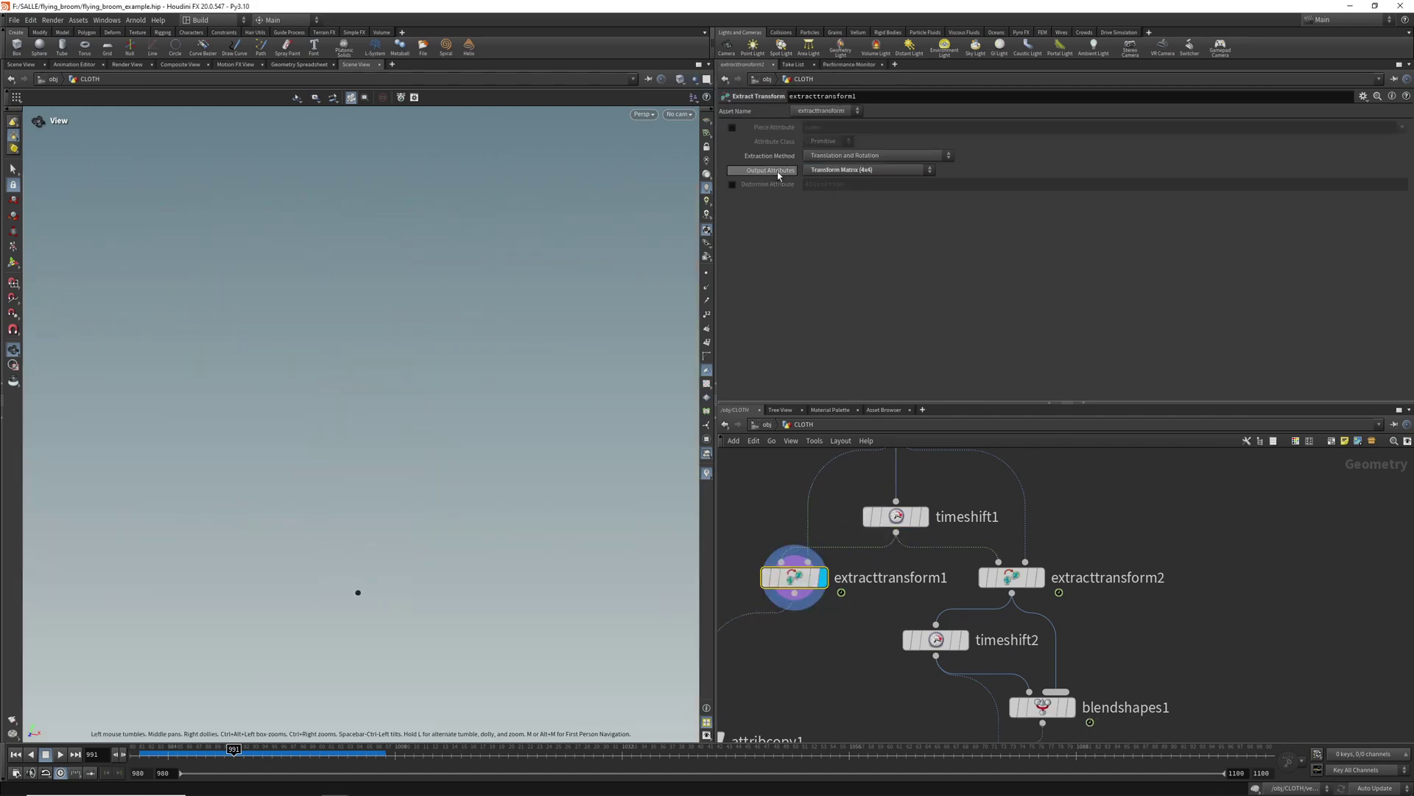
Step: Display extracttransform2 and inspect the point attributes in its node information
left_click(1039, 578)
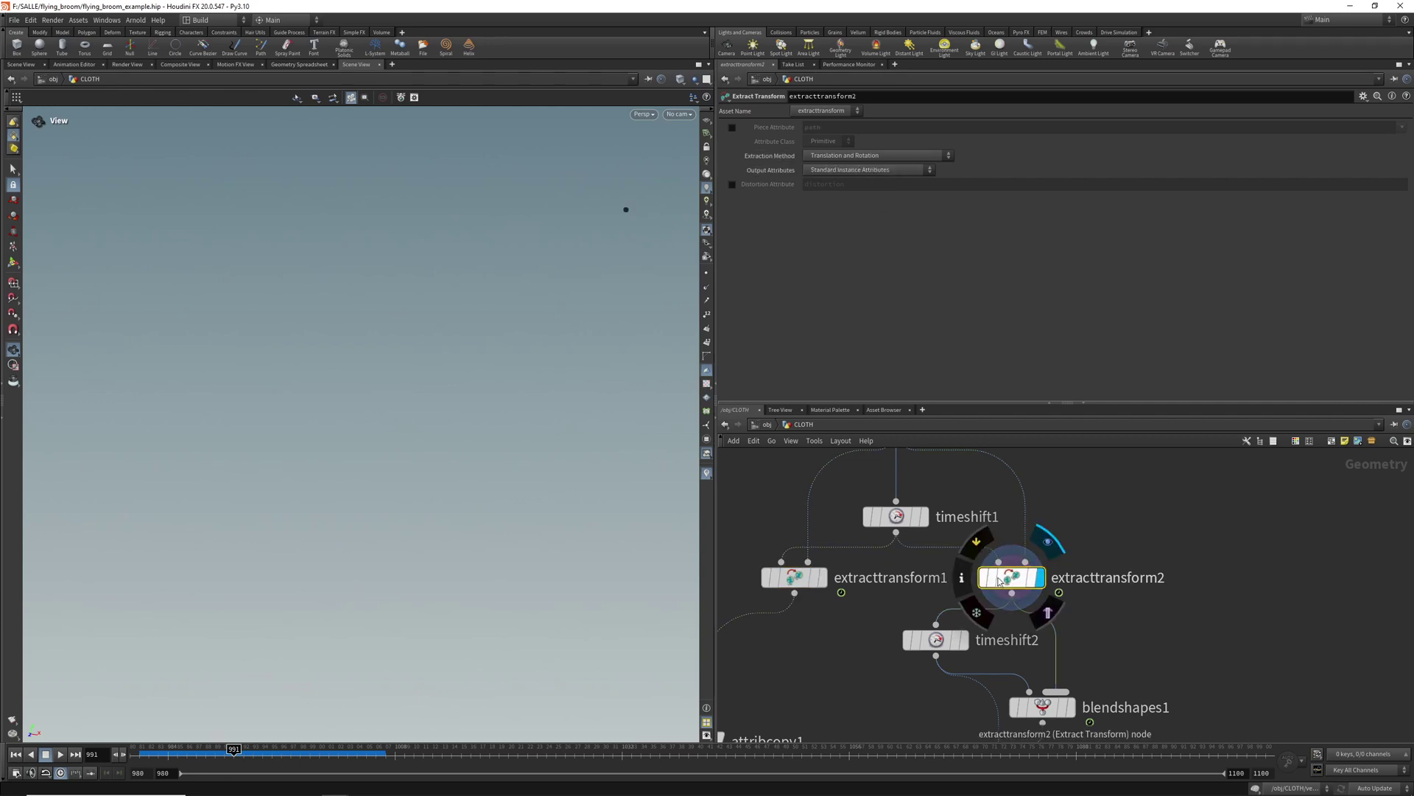
left_click(961, 578)
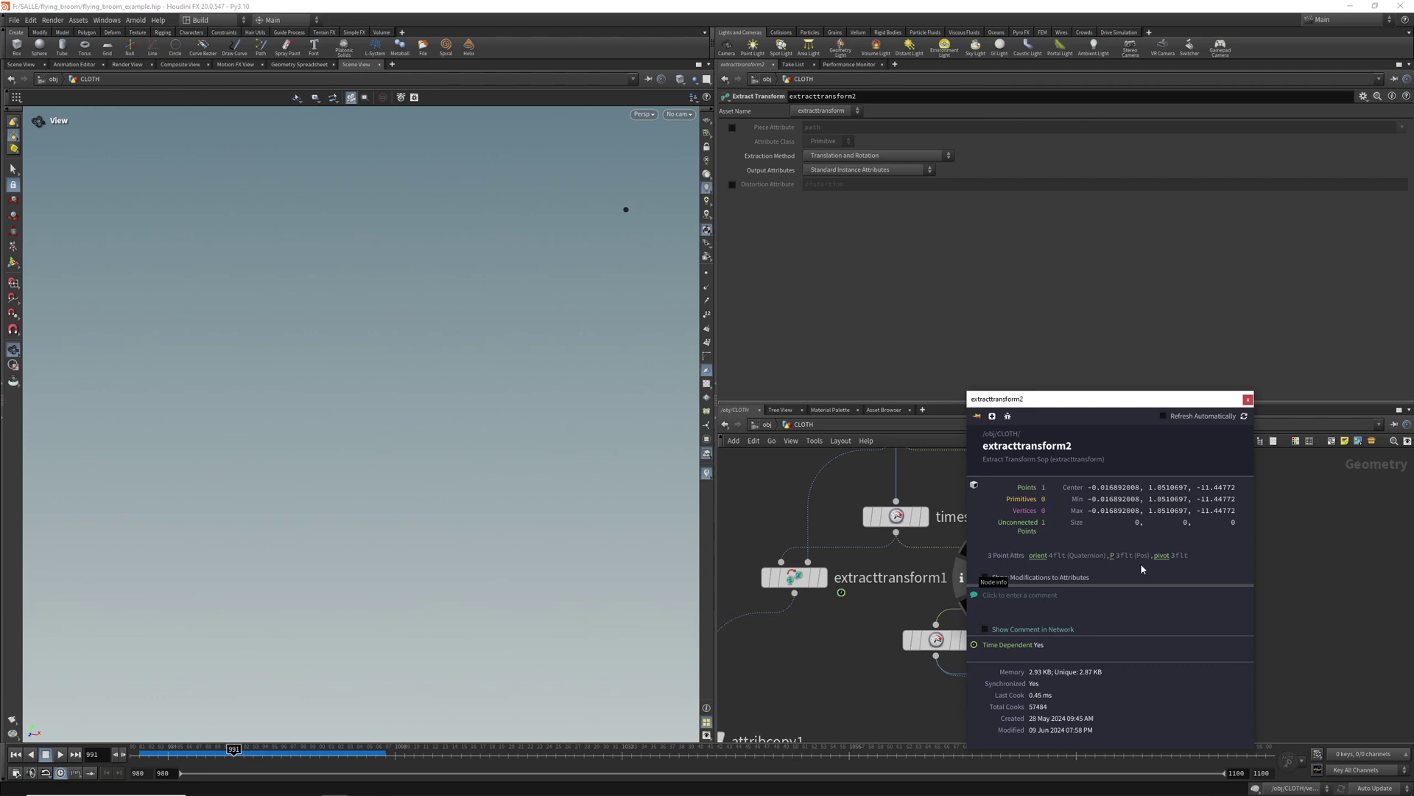
left_click(1248, 400)
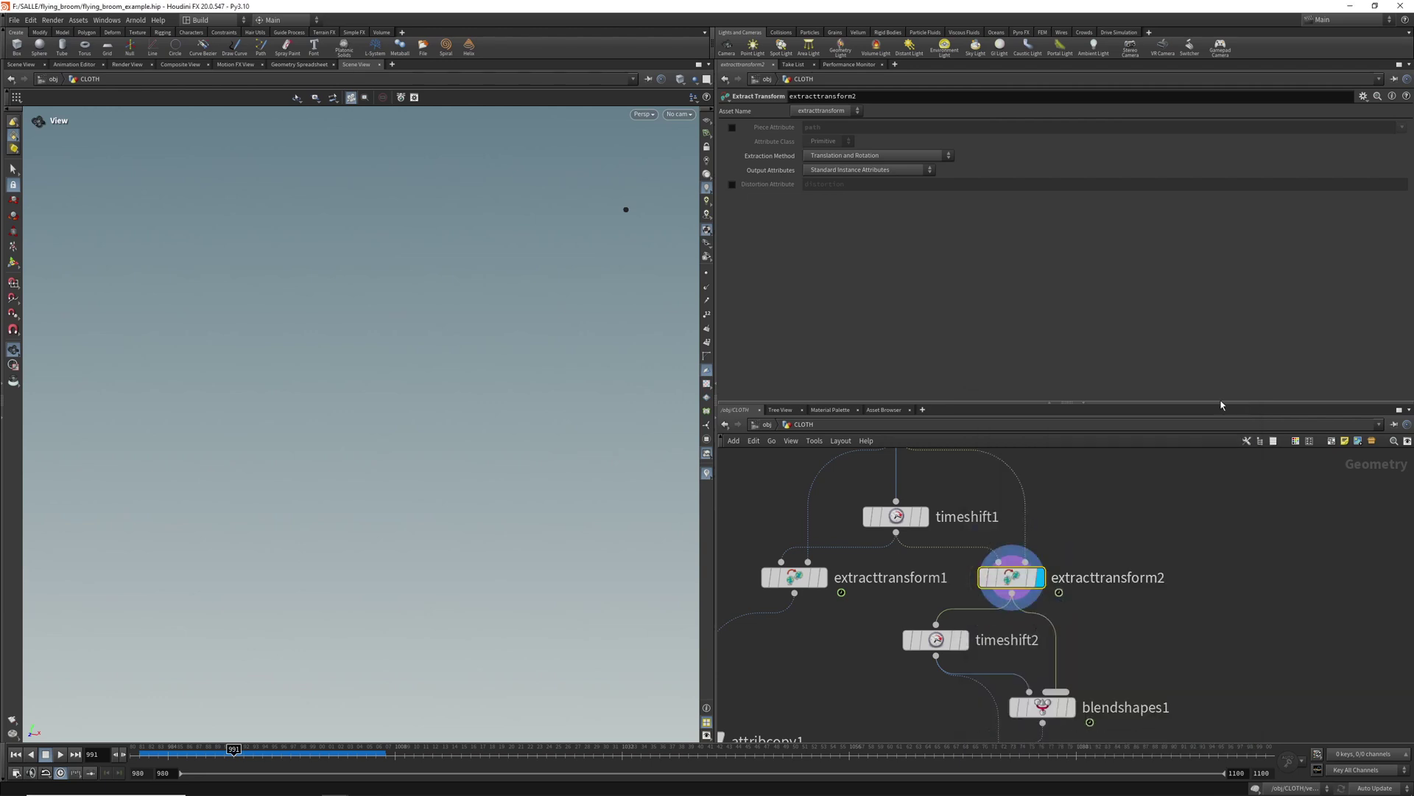
Step: View the extracttransform2 point through the CAMShape camera, play its motion and return to the first frame
left_click(686, 116)
left_click(679, 162)
left_click(679, 117)
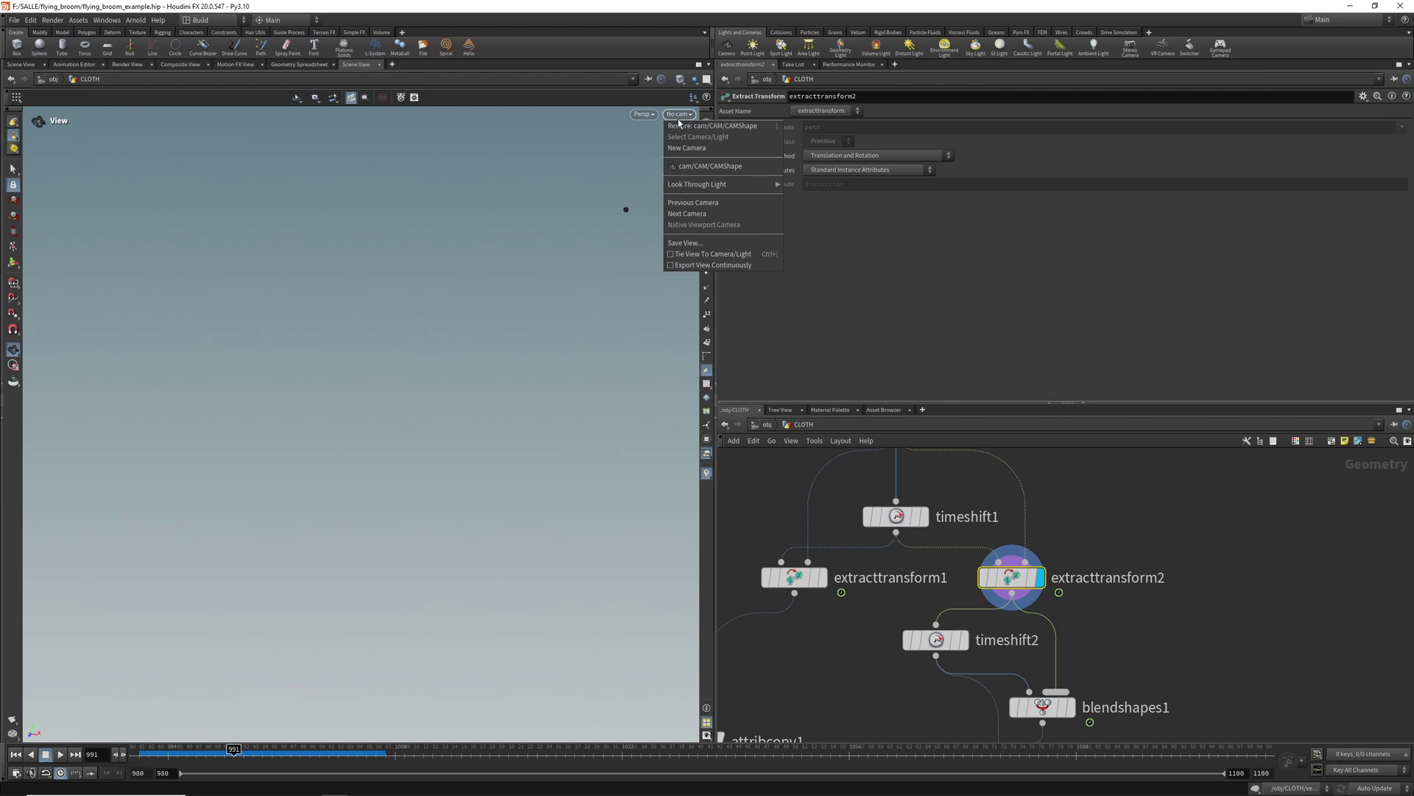
left_click(689, 177)
left_click(679, 115)
left_click(693, 166)
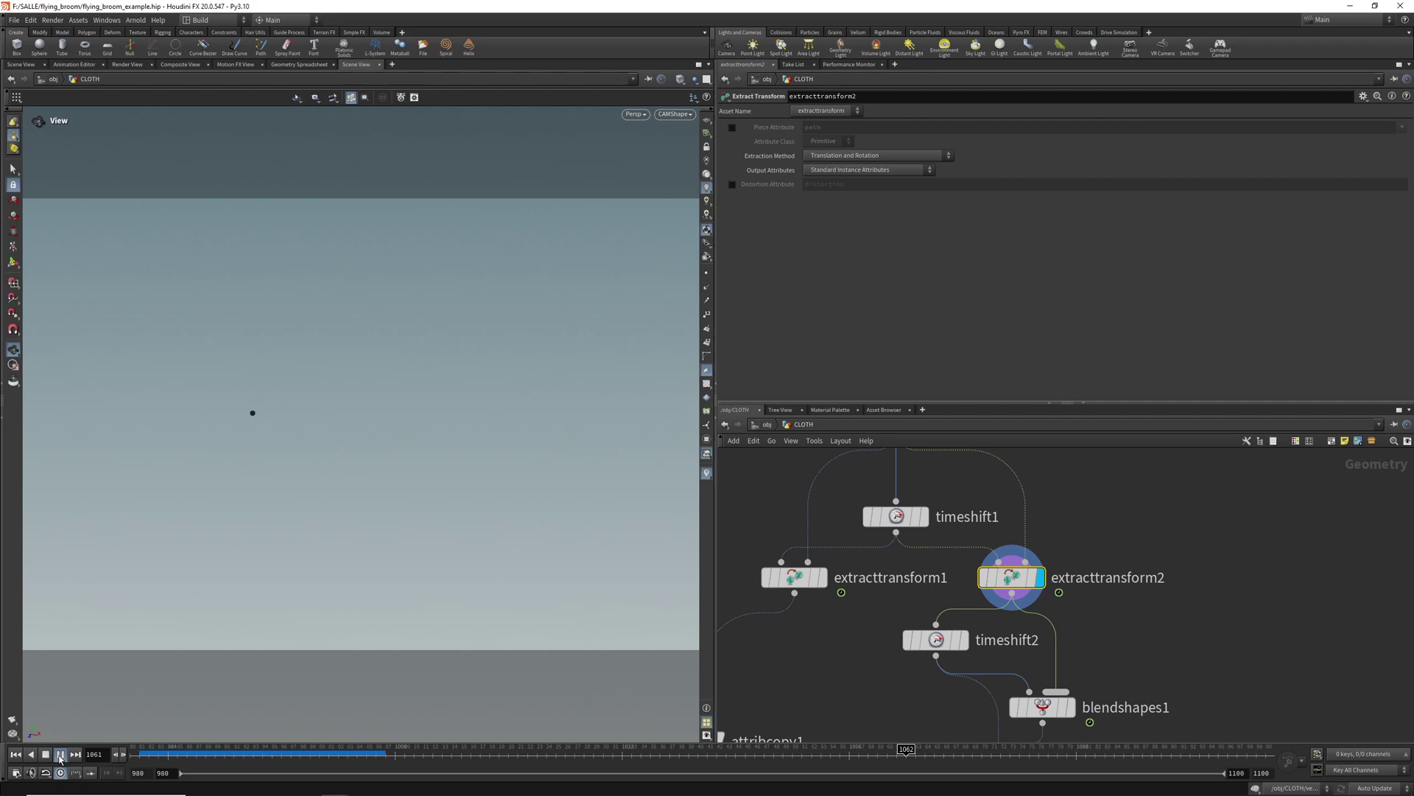
left_click(59, 754)
left_click(15, 754)
Step: Show the frame setting of timeshift2 and the blend parameters of blendshapes1 below it
left_click(936, 639)
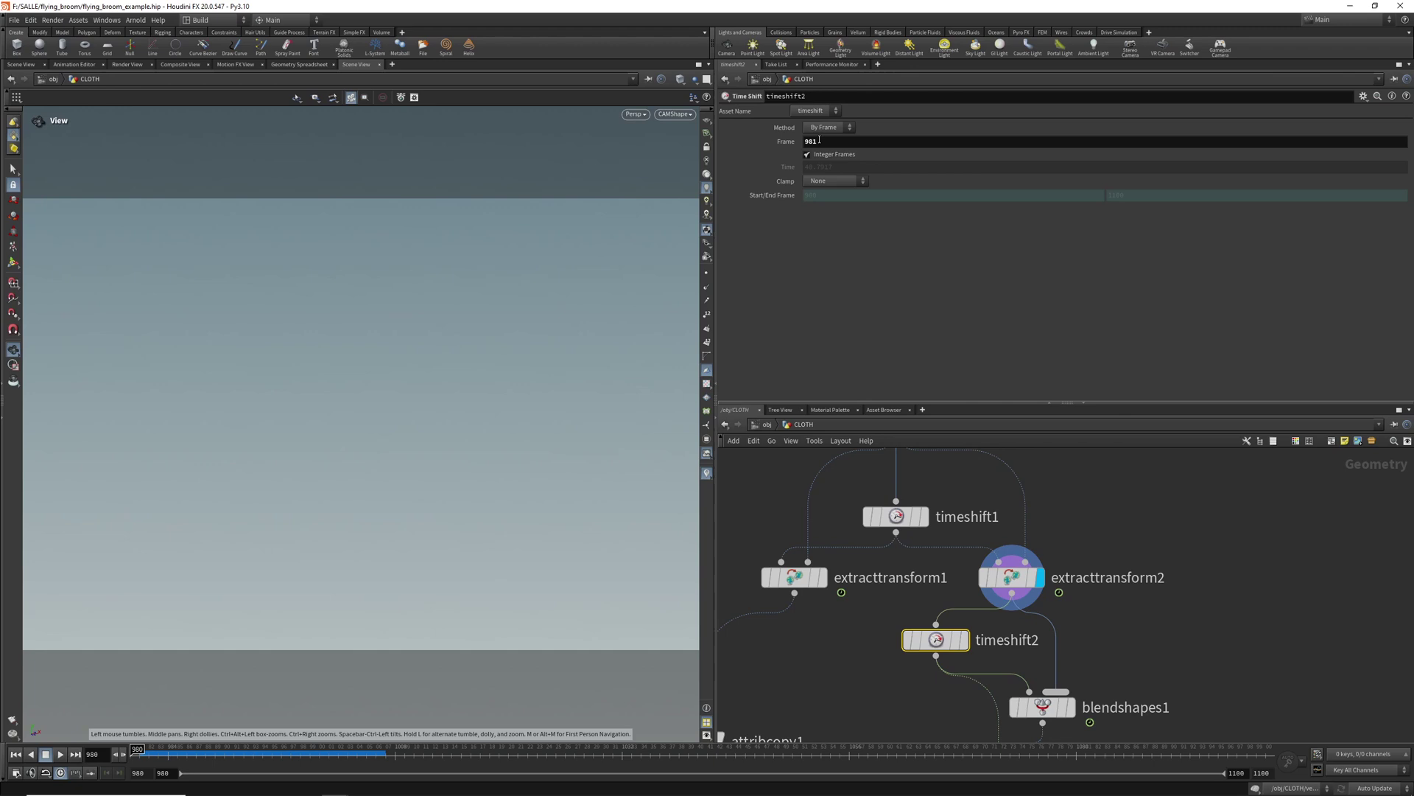
middle_click_drag(1188, 672, 1199, 595)
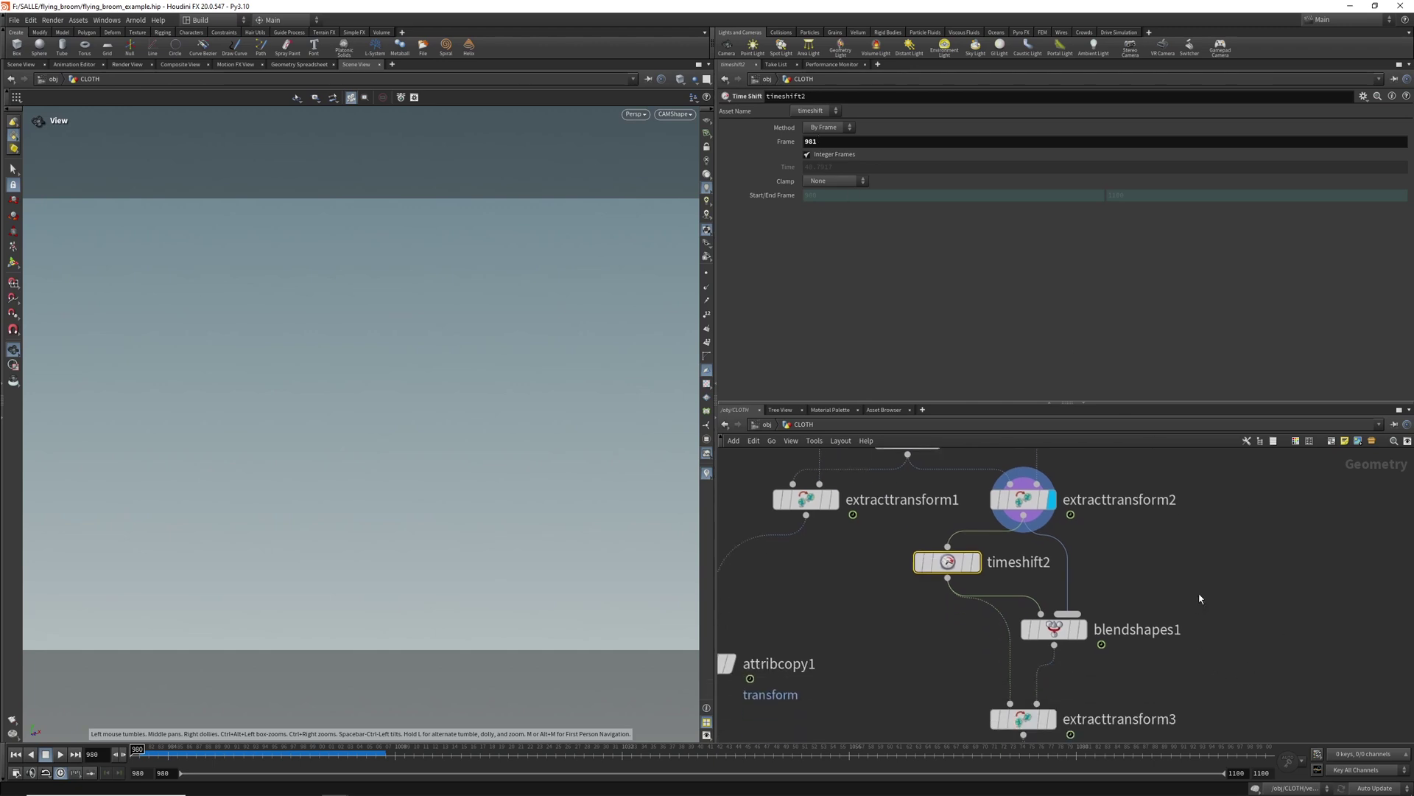
scroll(1094, 652, "up", 2)
left_click(1045, 623)
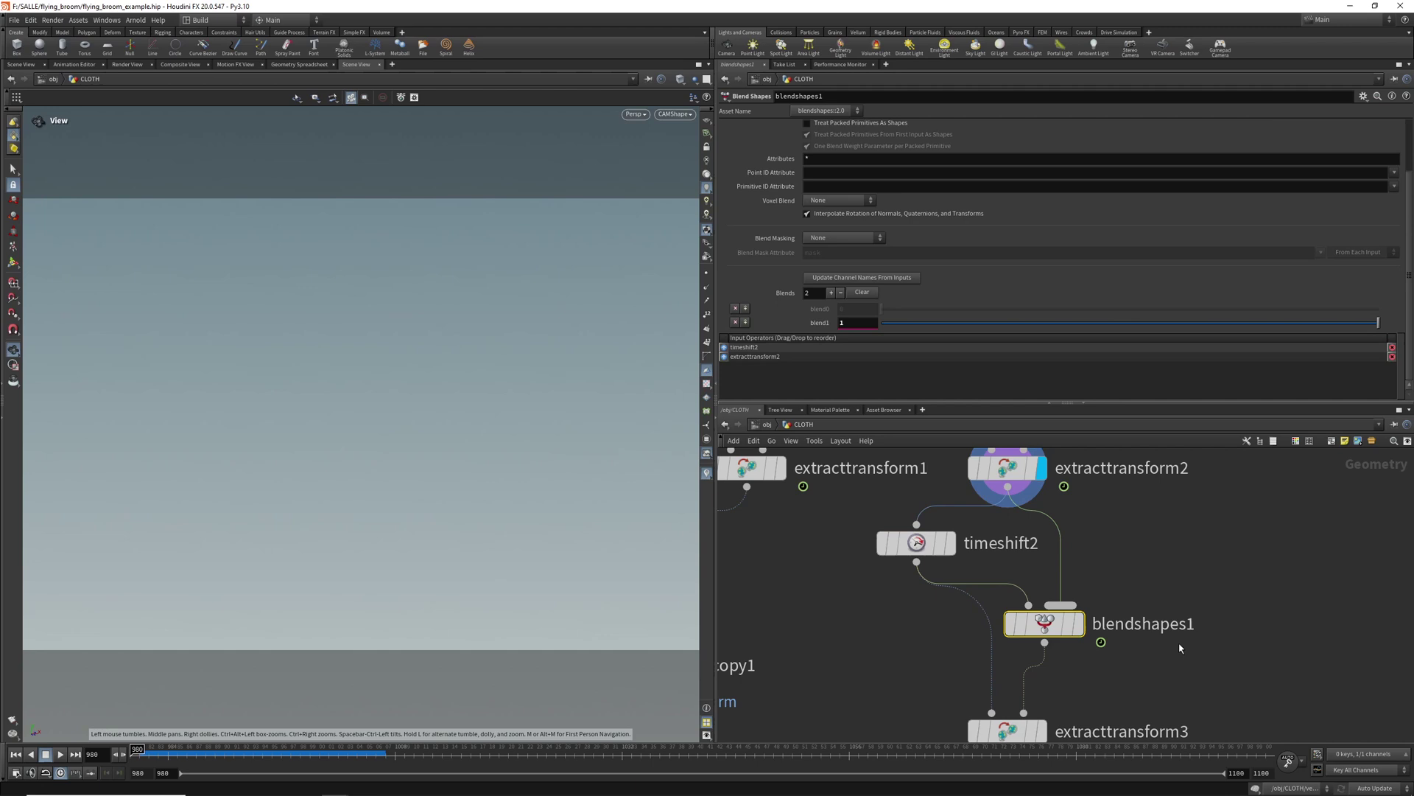
scroll(1183, 637, "down", 2)
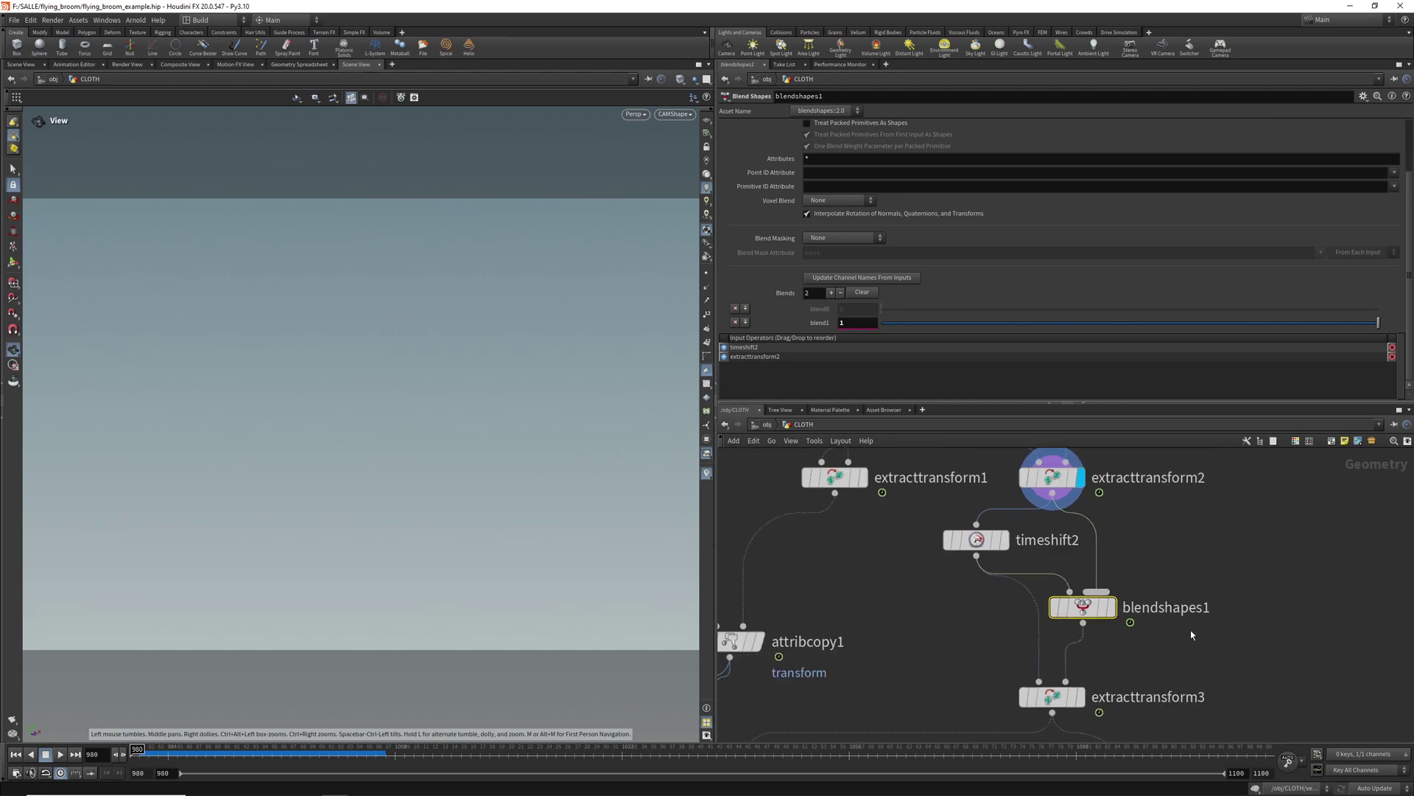
Step: Display extracttransform3 and play its point through the camera to frame 1062
left_click(1039, 699)
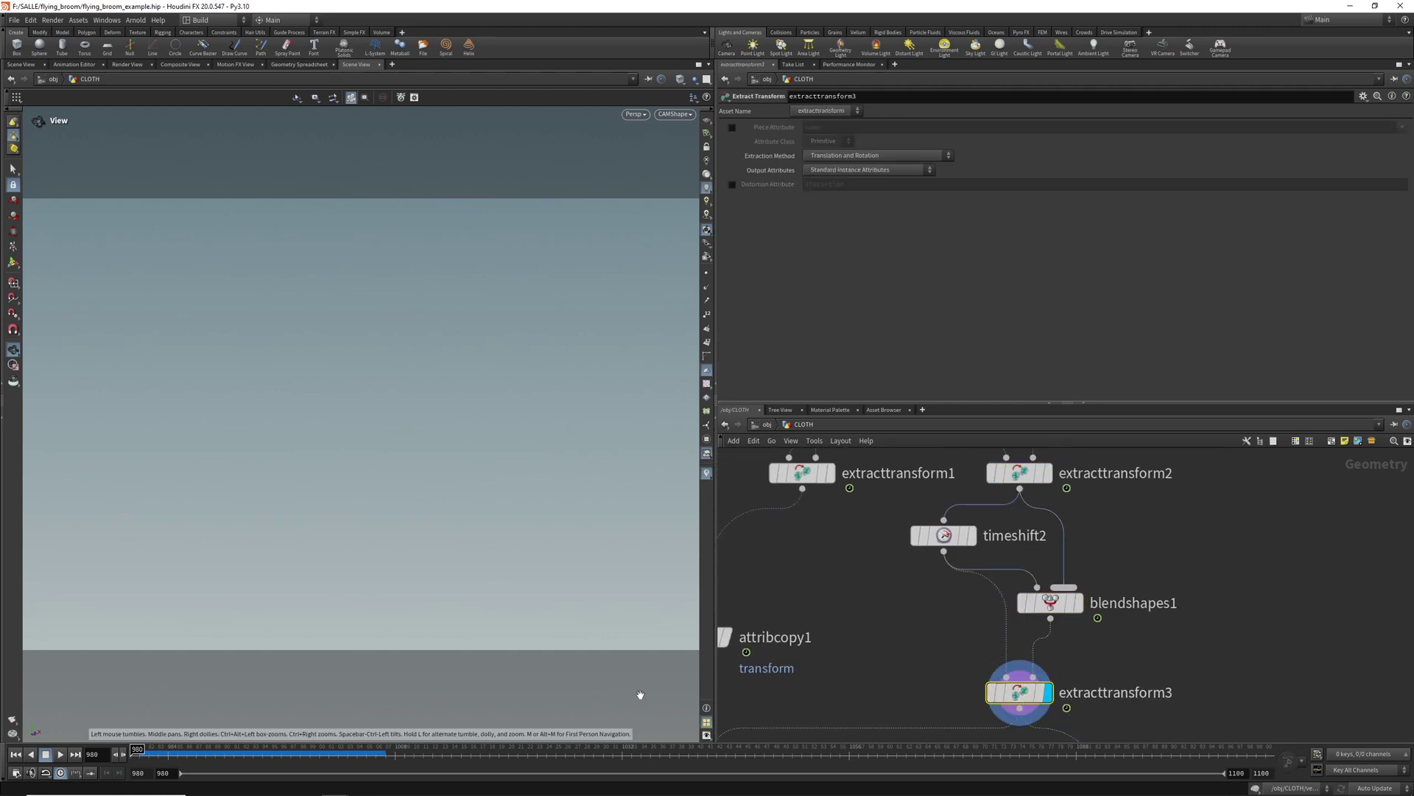
left_click(61, 754)
scroll(851, 625, "down", 3)
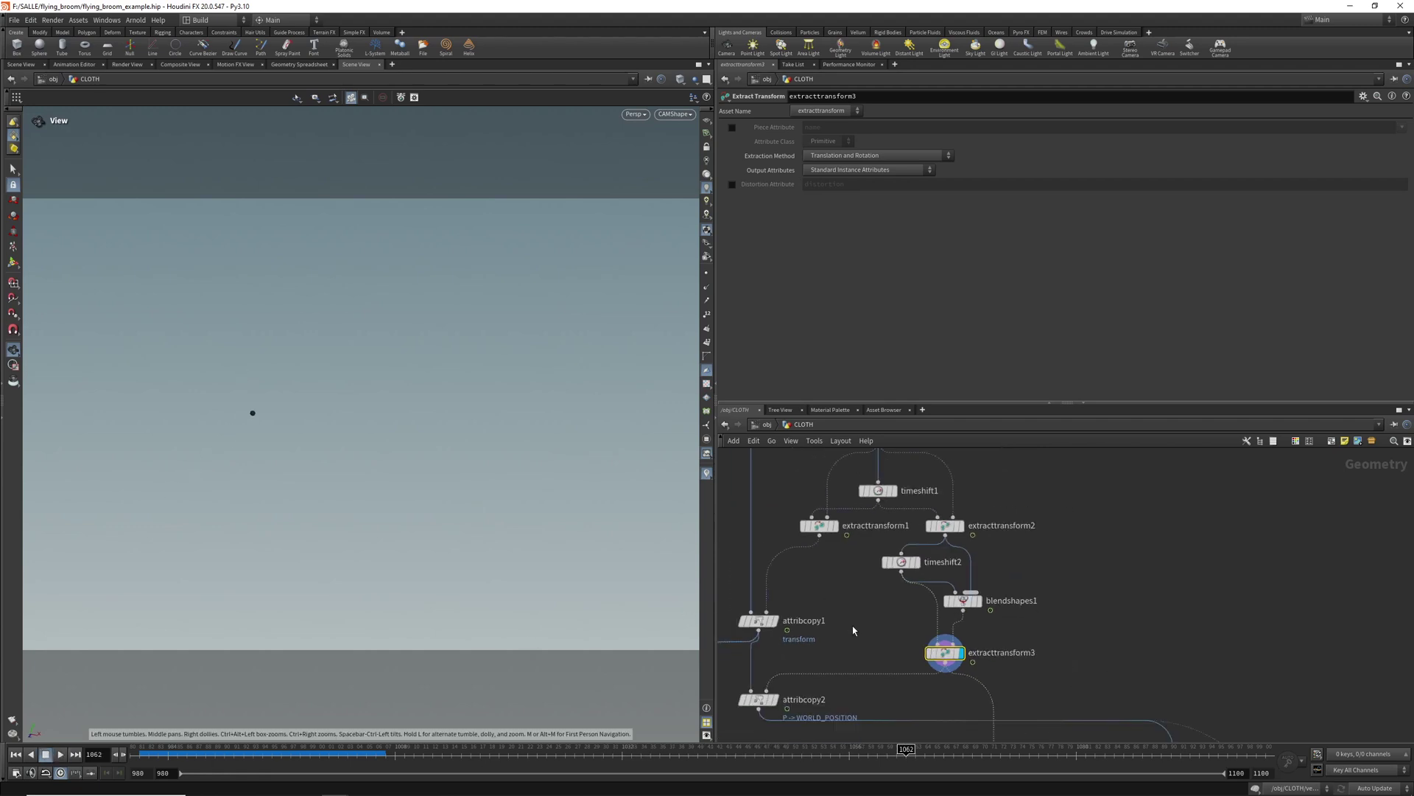
Step: Inspect the point attributes in extracttransform3's node information and close it
scroll(998, 592, "up", 3)
left_click(957, 591)
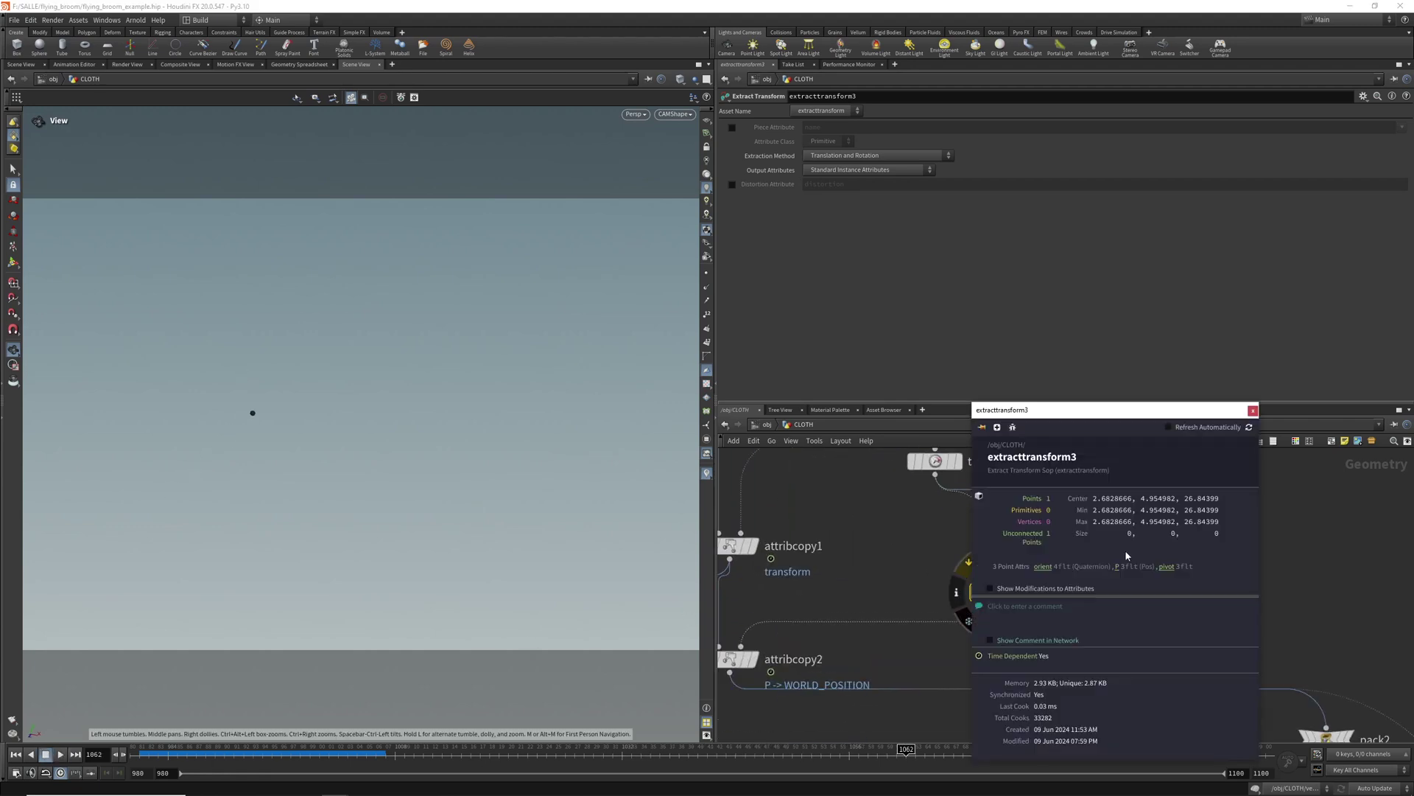
left_click(1253, 410)
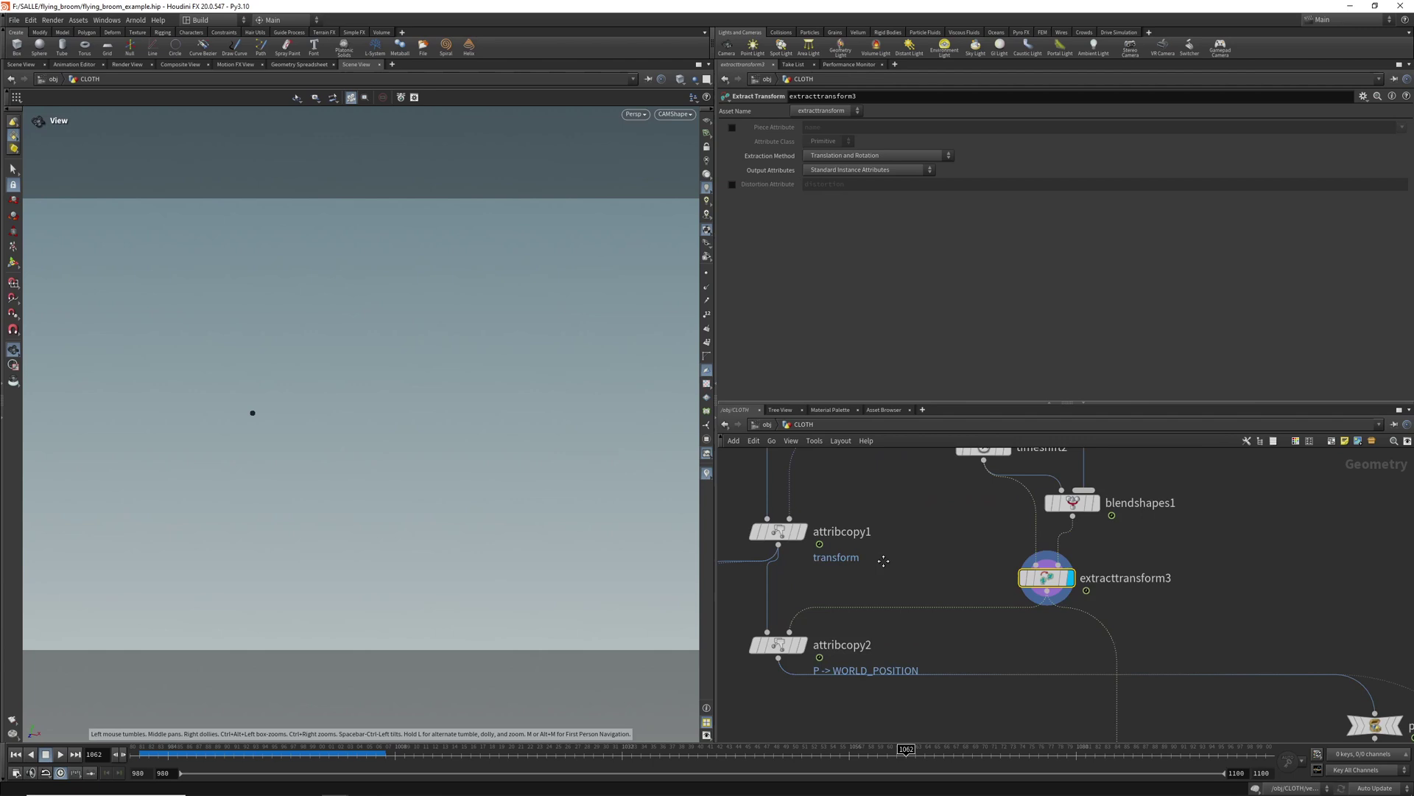
Step: Display attribcopy2 with its WORLD_POSITION attribute settings, and display pack2 and inspect its node information
left_click(816, 637)
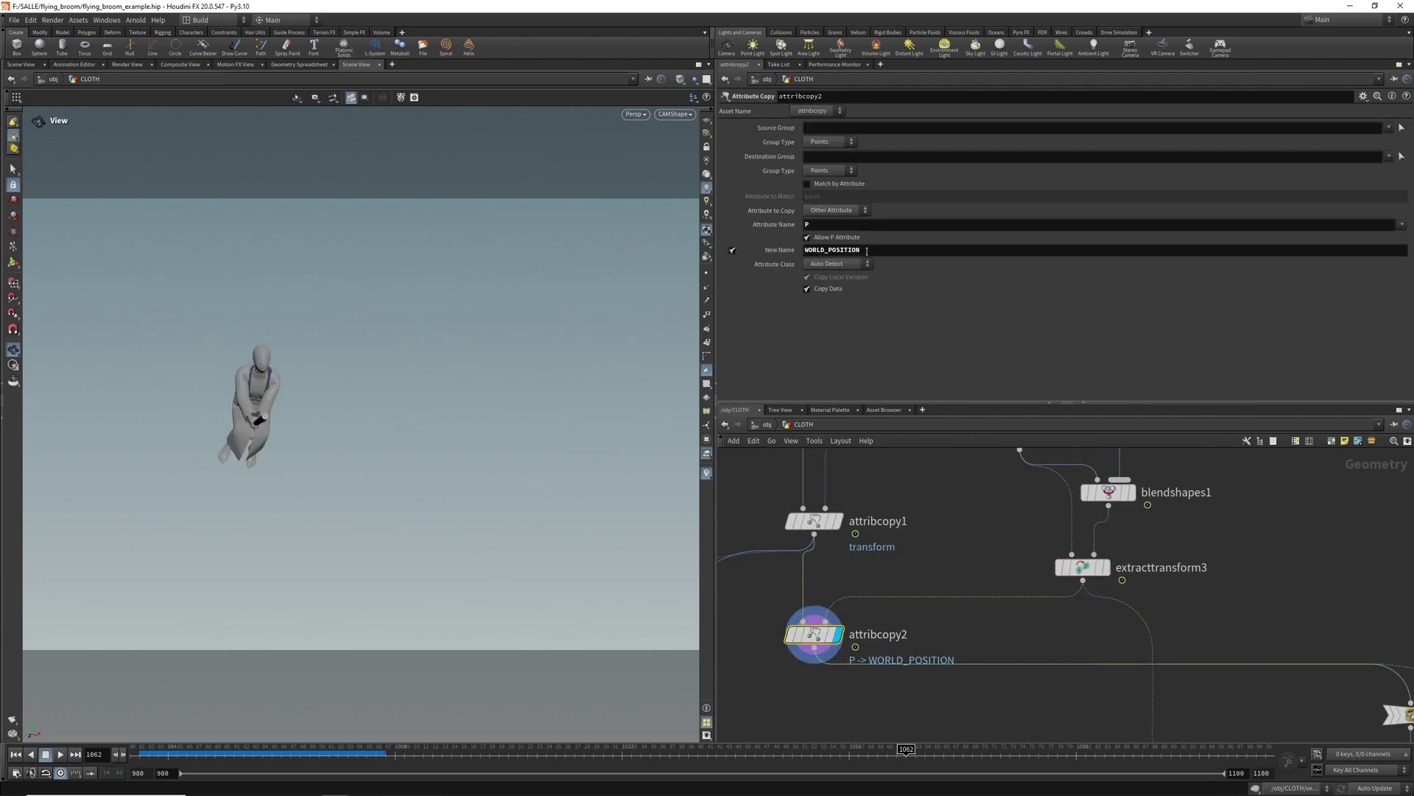
middle_click_drag(1322, 623, 1076, 536)
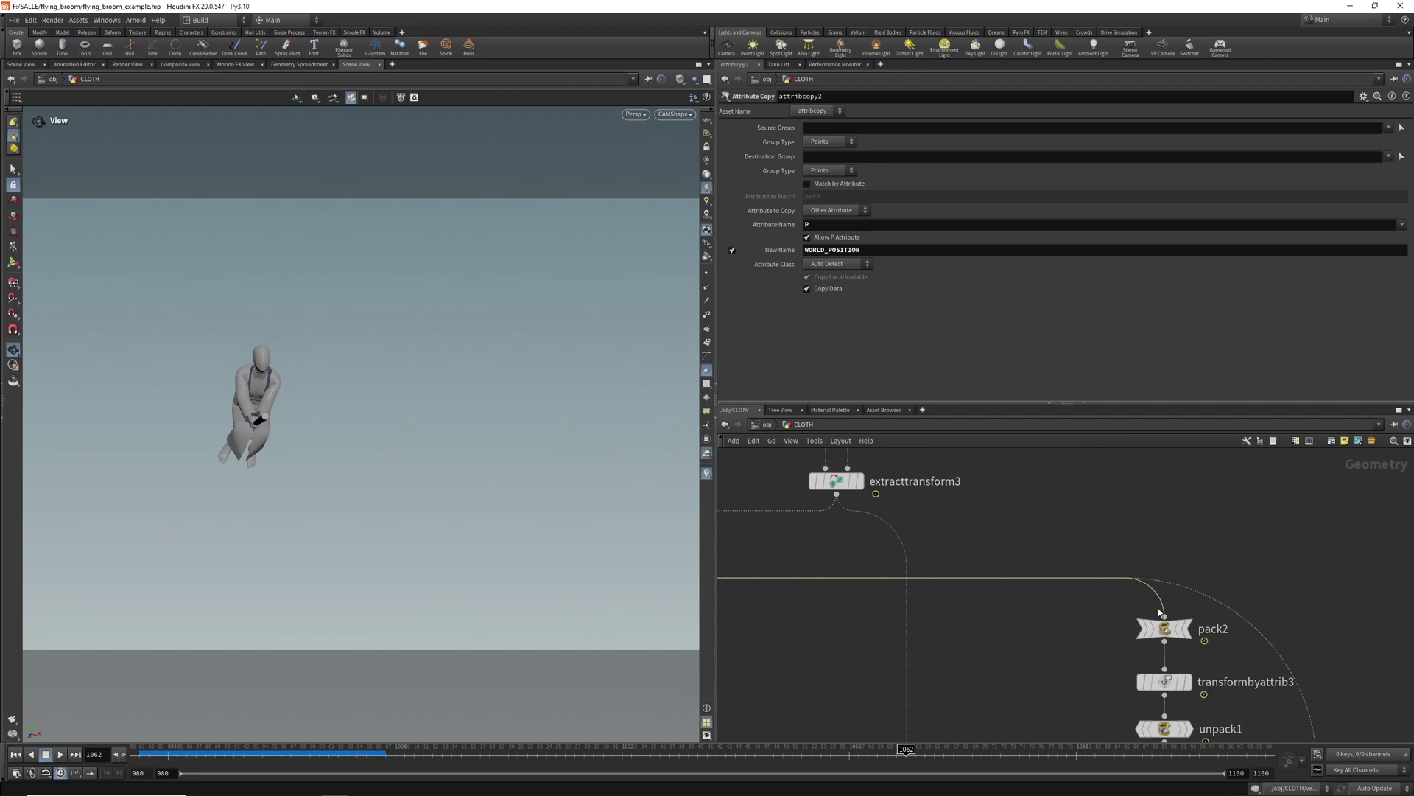
left_click(1164, 630)
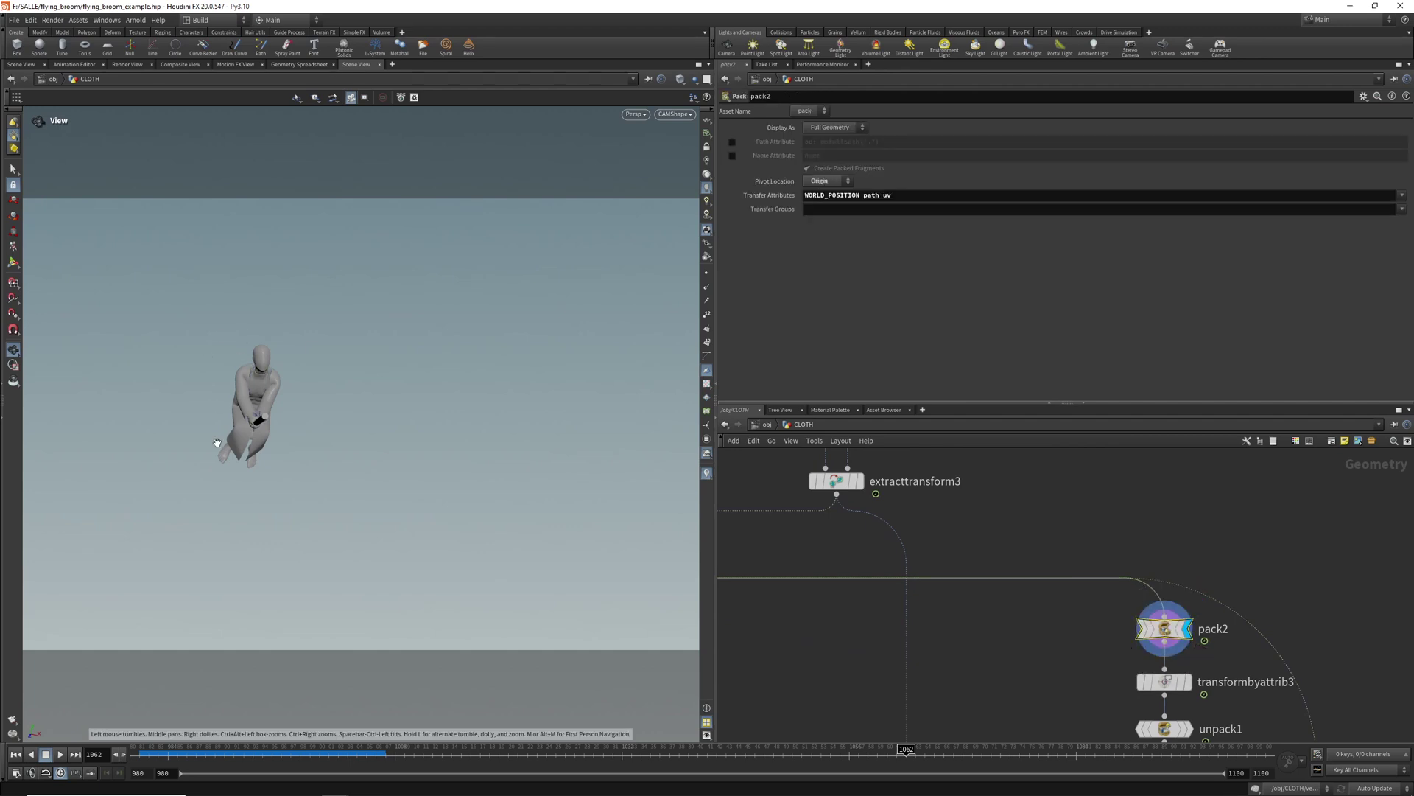
middle_click(1132, 617)
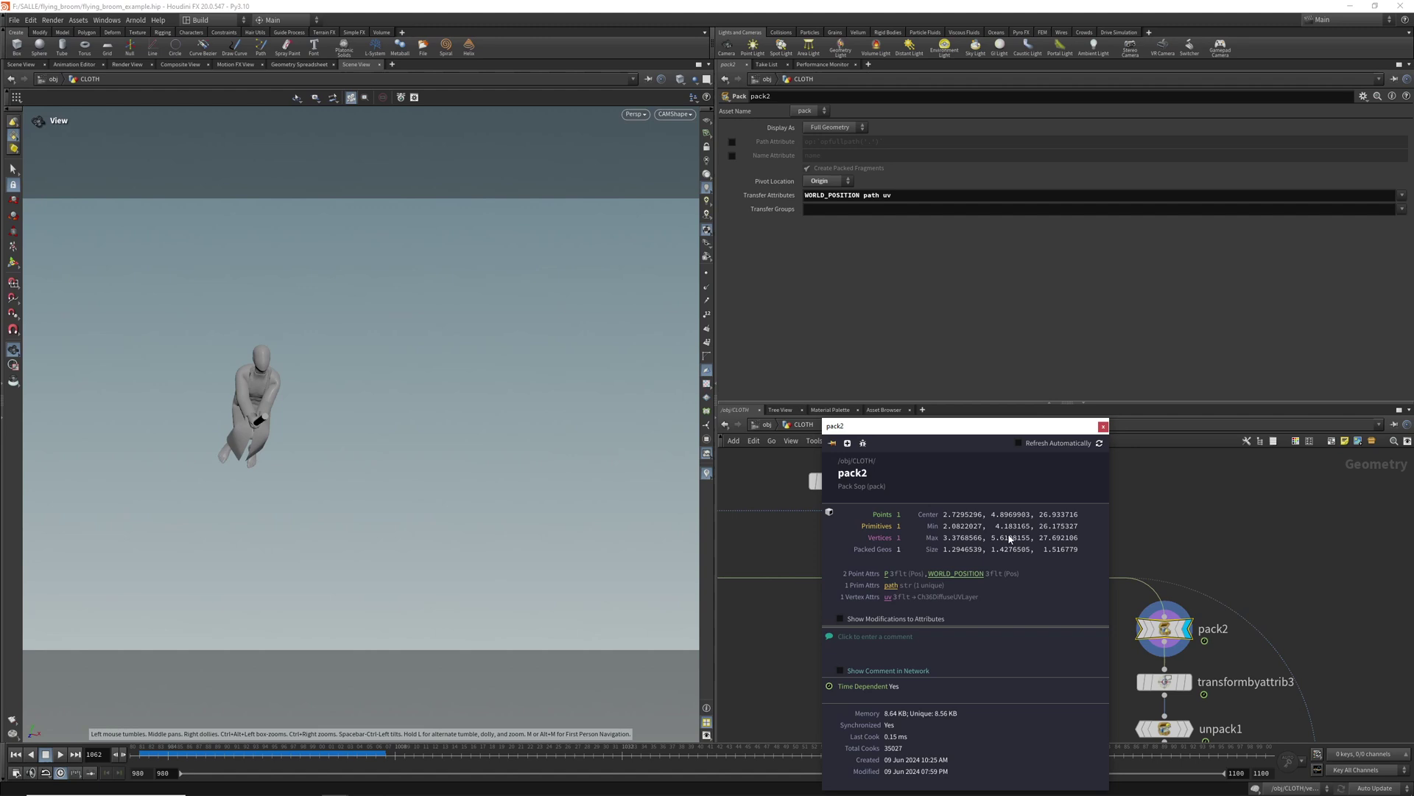
left_click(1103, 427)
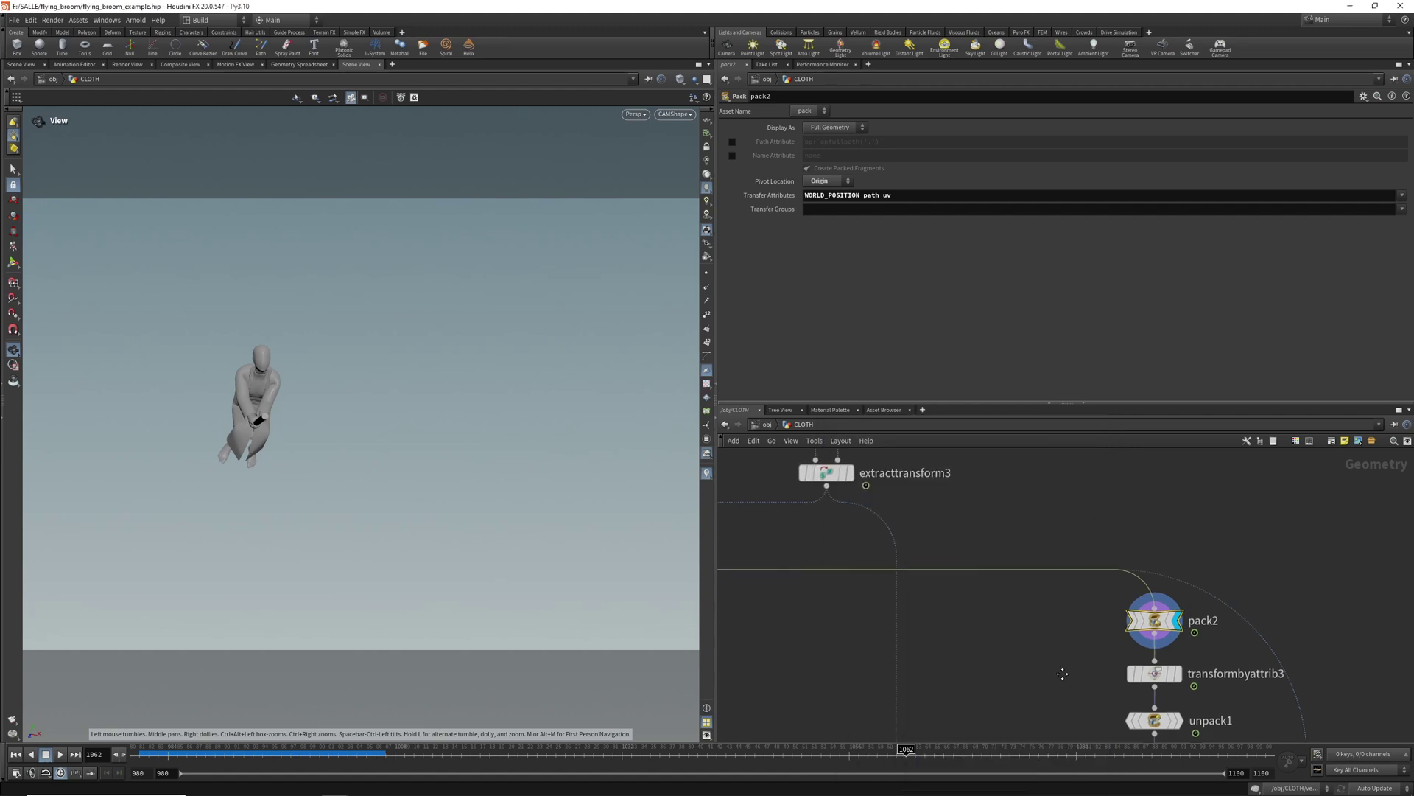
Step: Display transformbyattrib3, frame the stabilized character outside the camera and play it to frame 1072 while orbiting around it
left_click(1141, 660)
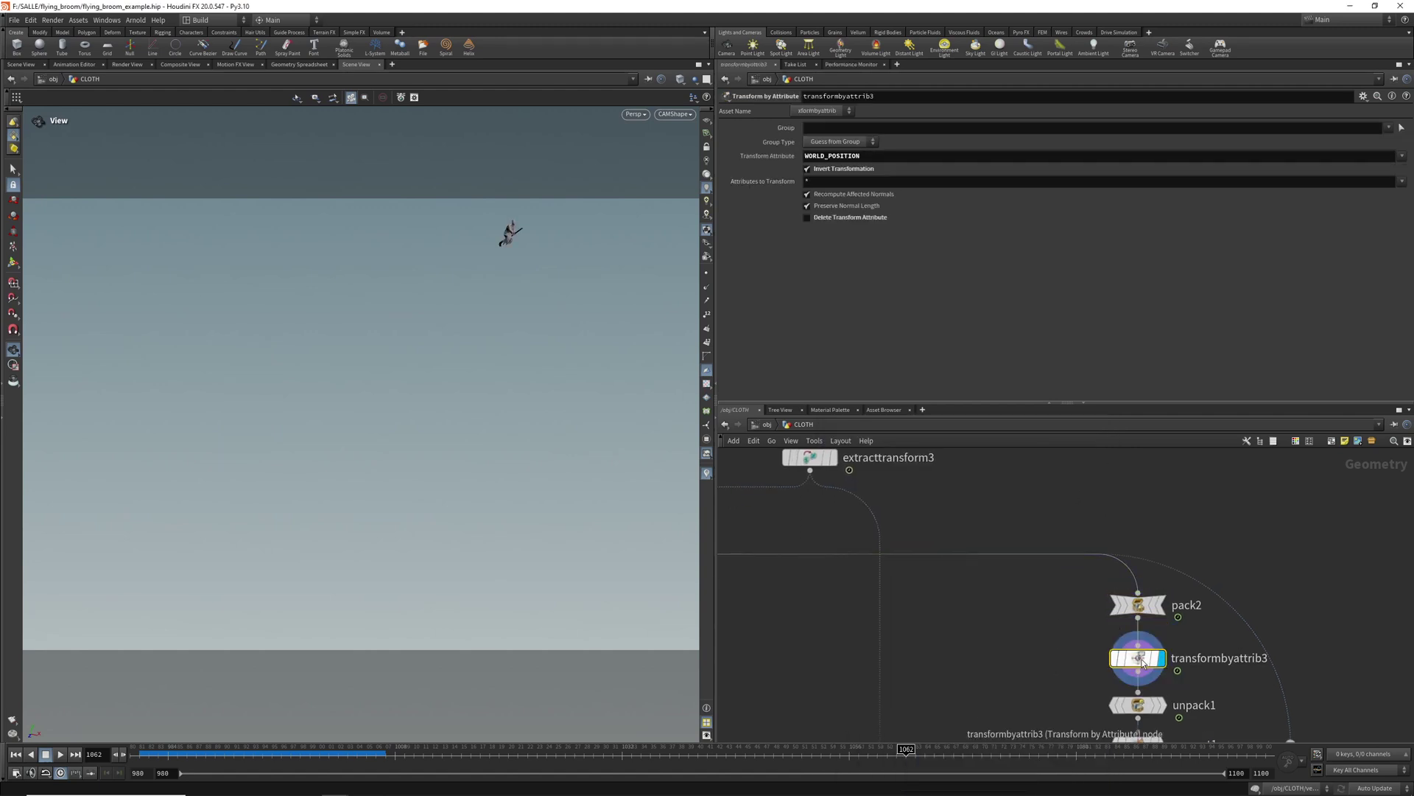
key("f")
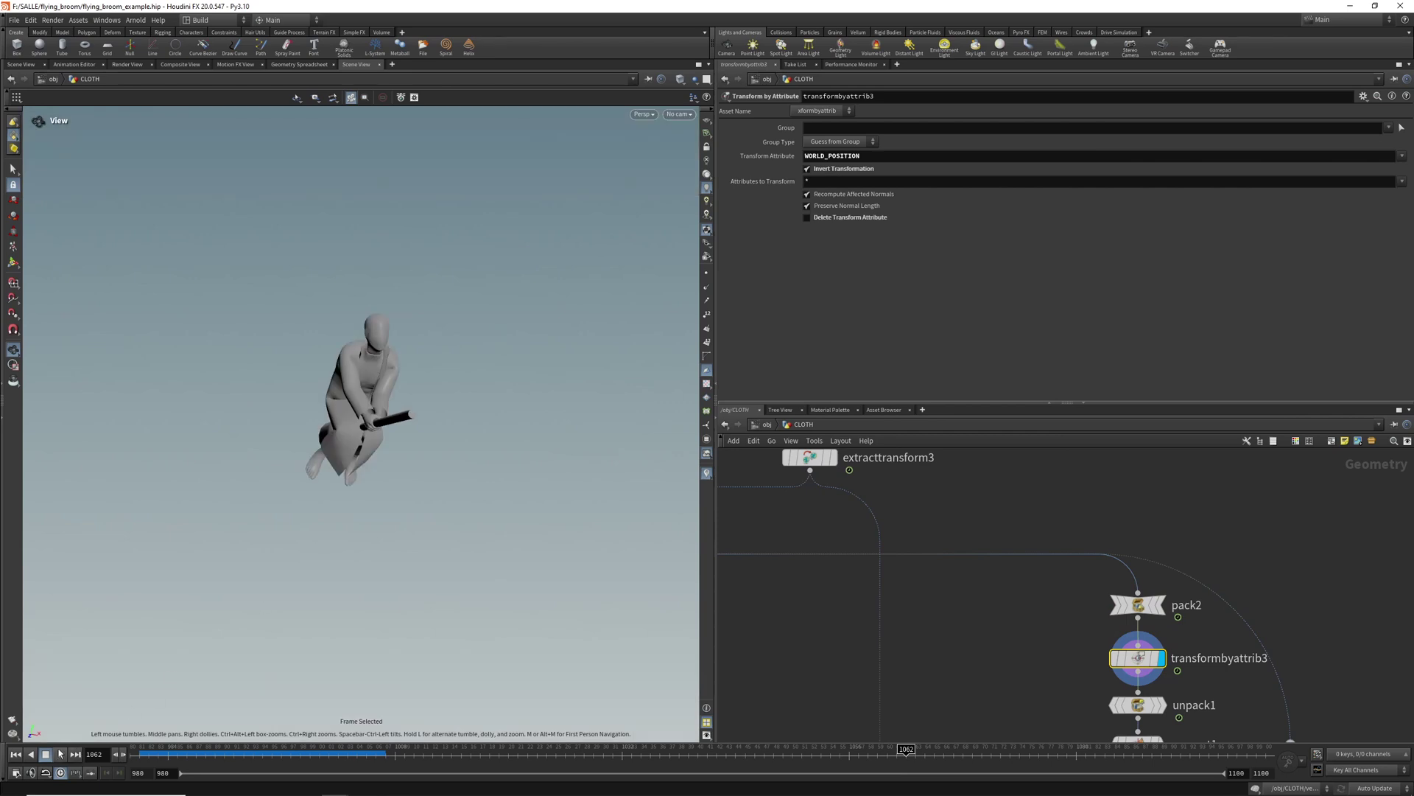
left_click(60, 753)
left_click_drag(623, 253, 357, 417)
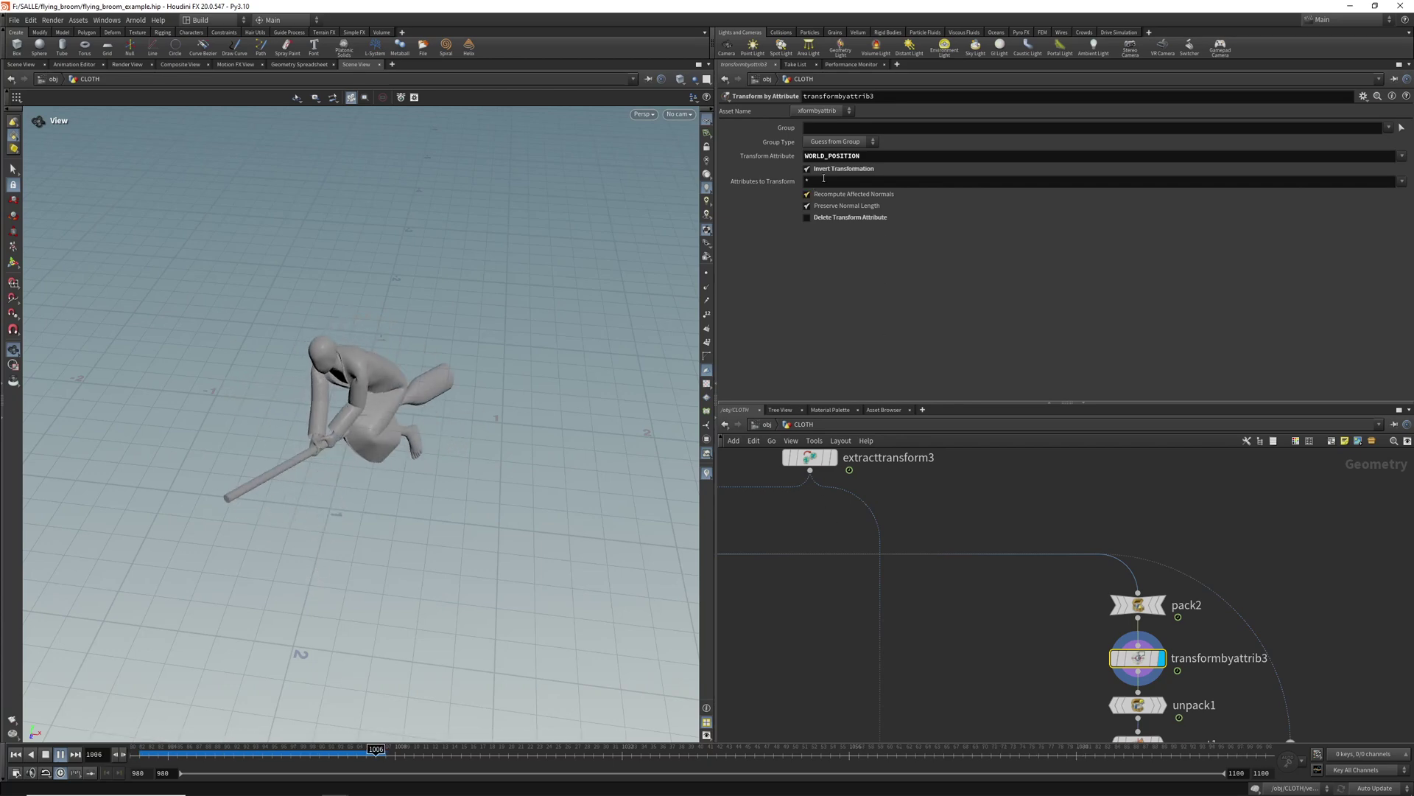
left_click_drag(385, 400, 441, 423)
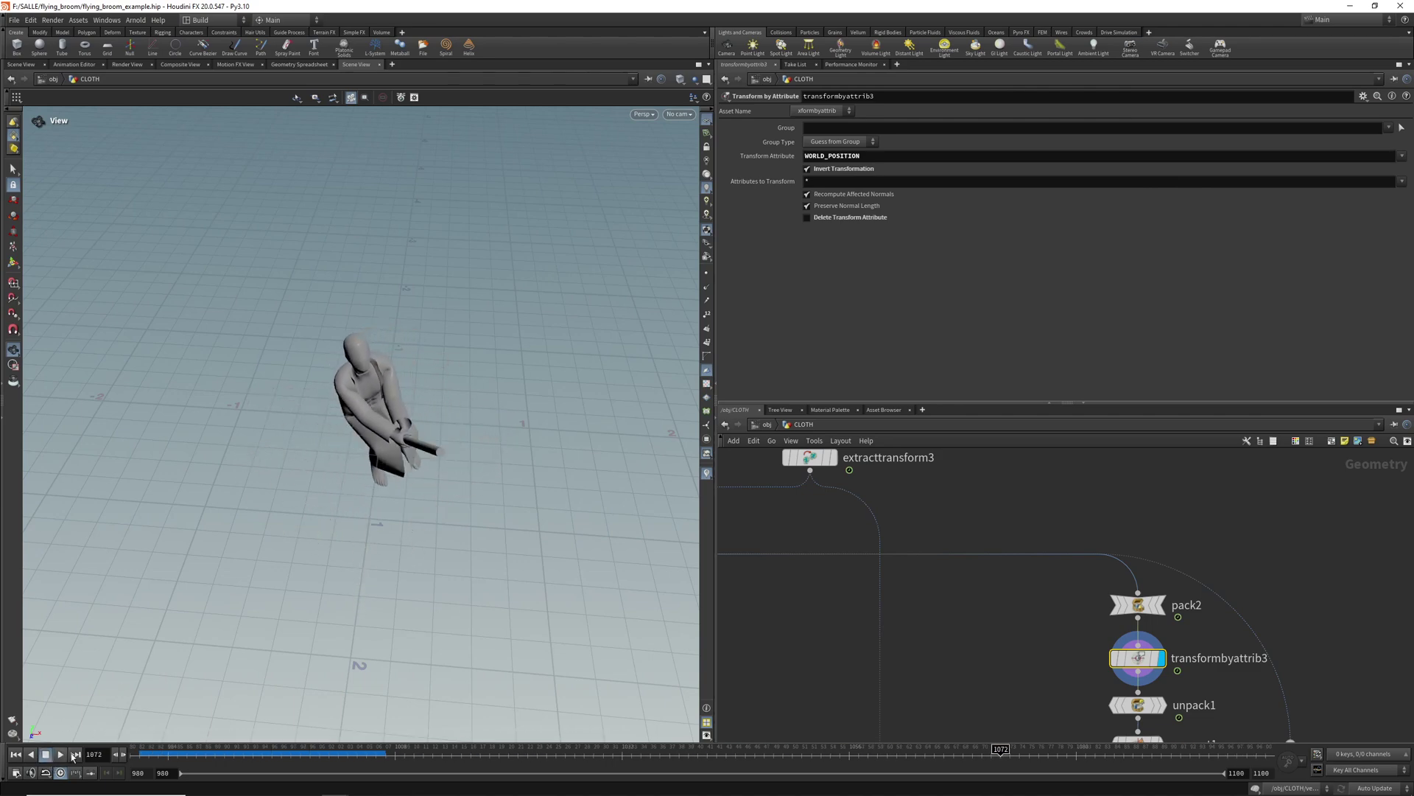
Step: Set blend1 on blendshapes1 to 0.8 and play the partially stabilized character to frame 1077
middle_click_drag(997, 463, 1128, 597)
scroll(1051, 576, "down", 1)
left_click(997, 535)
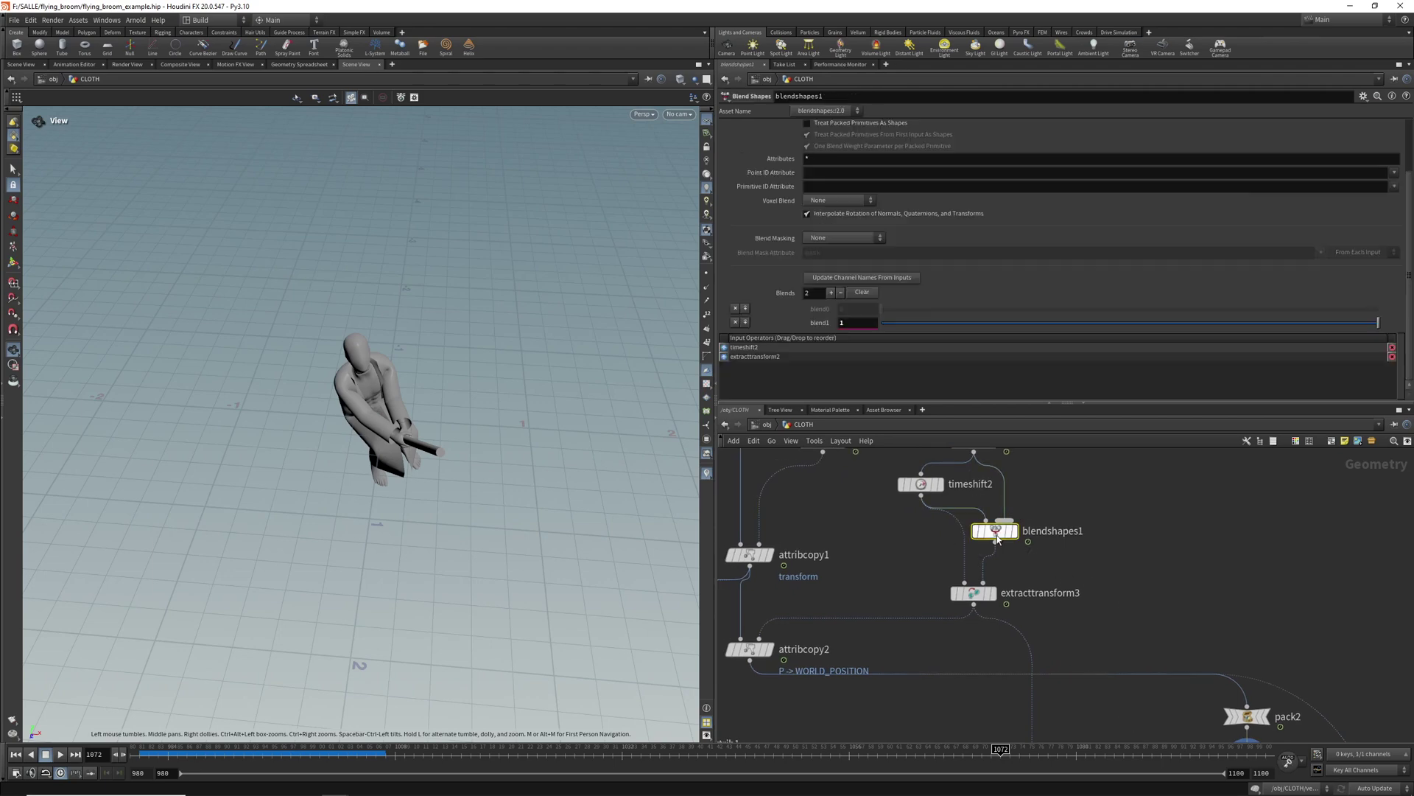
mouse_move(516, 473)
left_mouse_down()
mouse_move(298, 404)
mouse_move(391, 461)
mouse_move(500, 454)
left_mouse_up()
double_click(855, 325)
type("0.8")
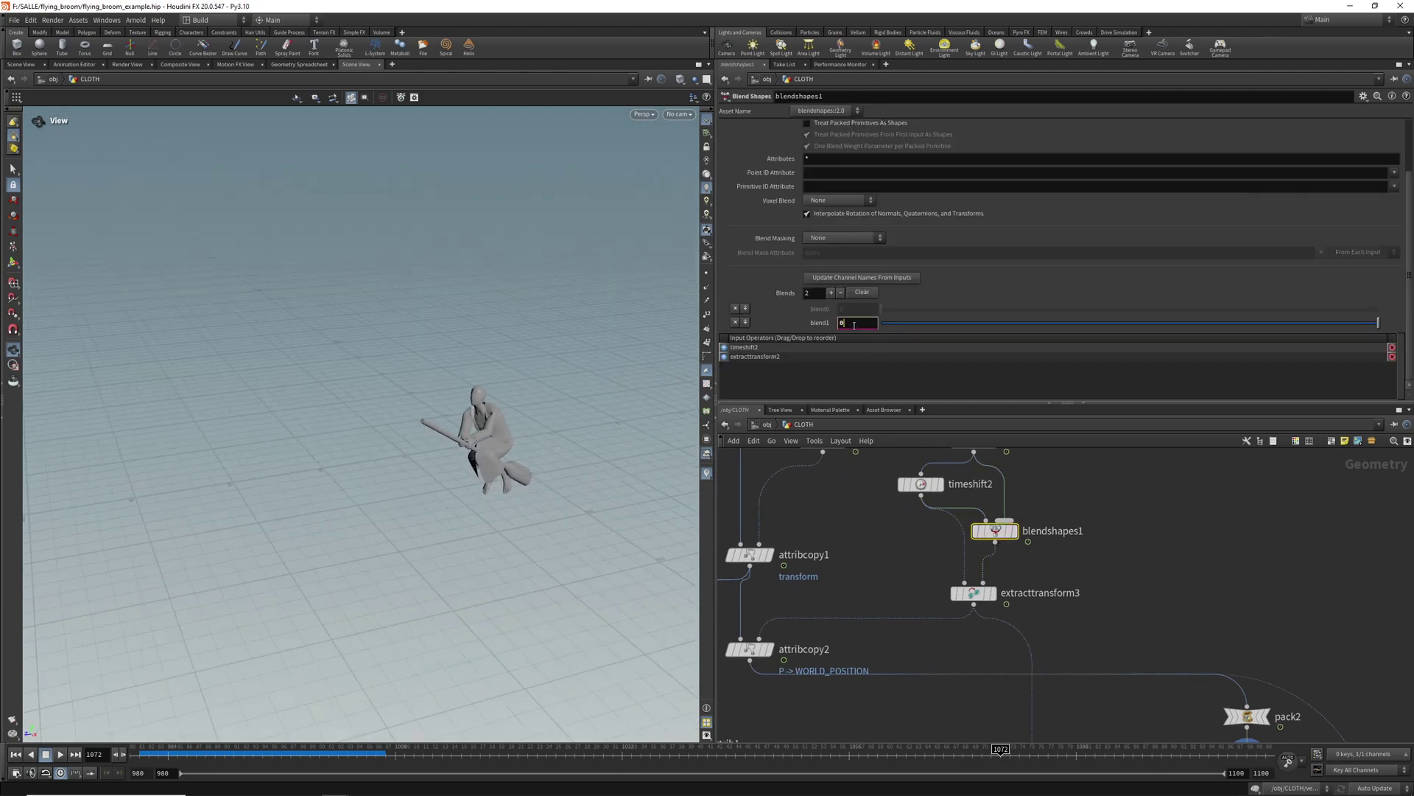
left_click(60, 754)
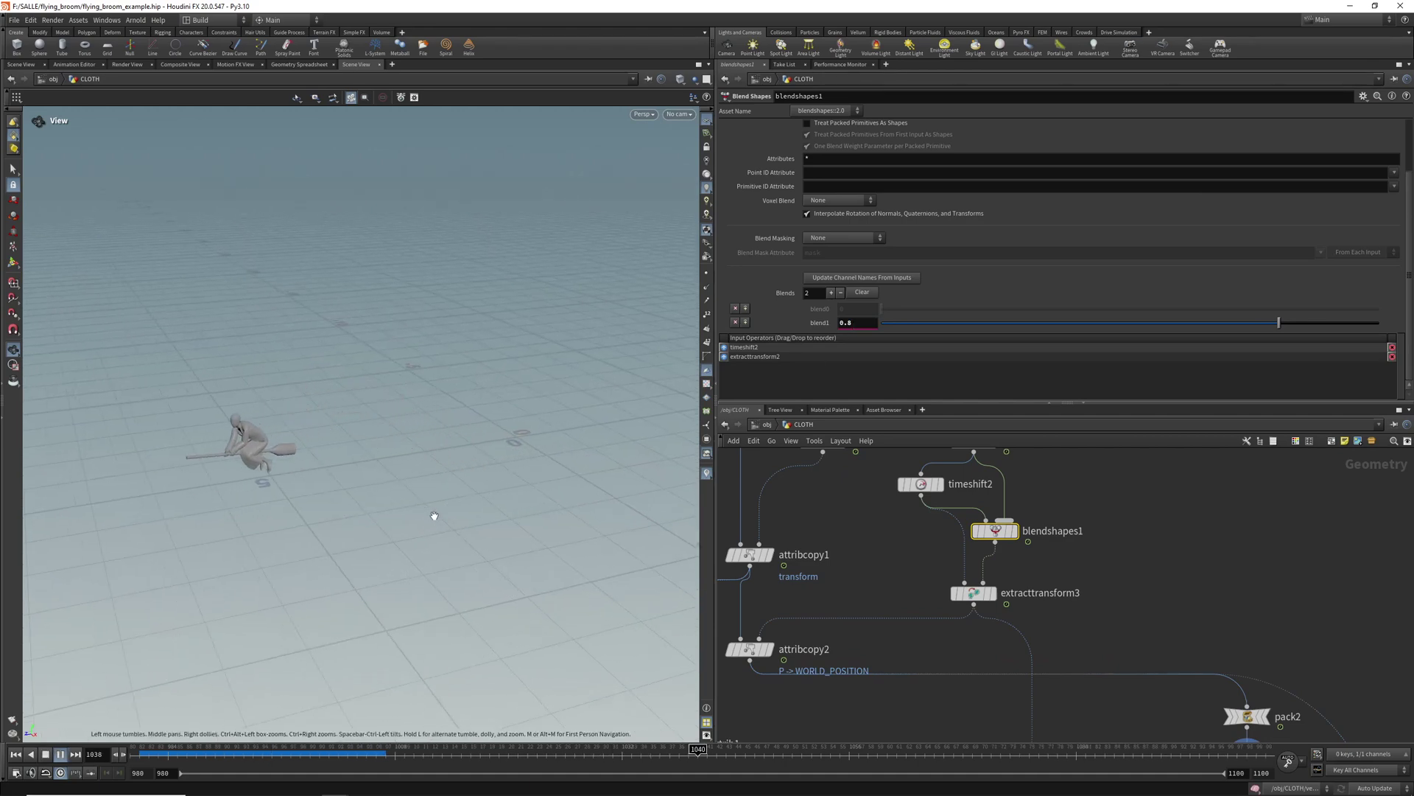
left_click(45, 754)
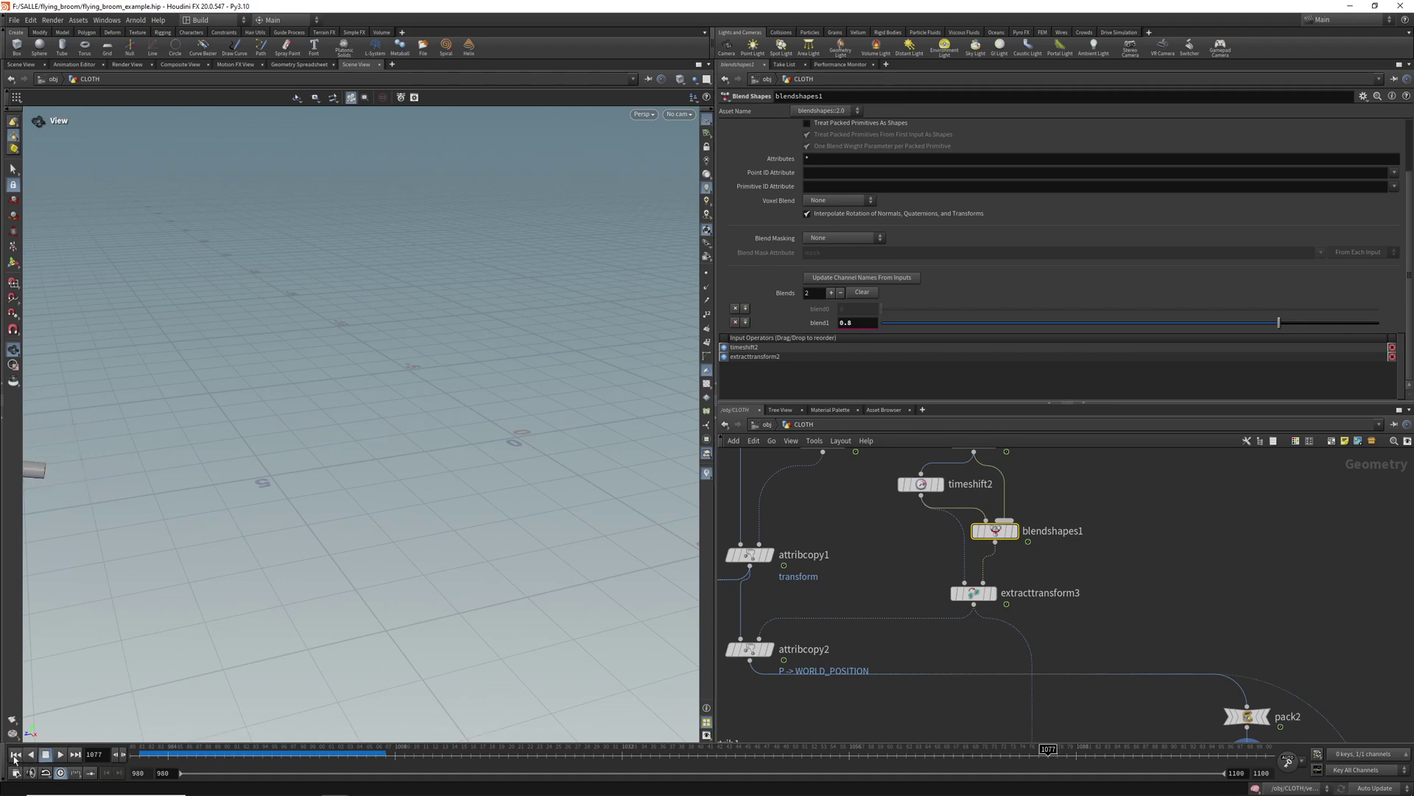
Step: Return to the first frame, set blend1 on blendshapes1 to 0 and play the animation
left_click(16, 754)
left_click(882, 322)
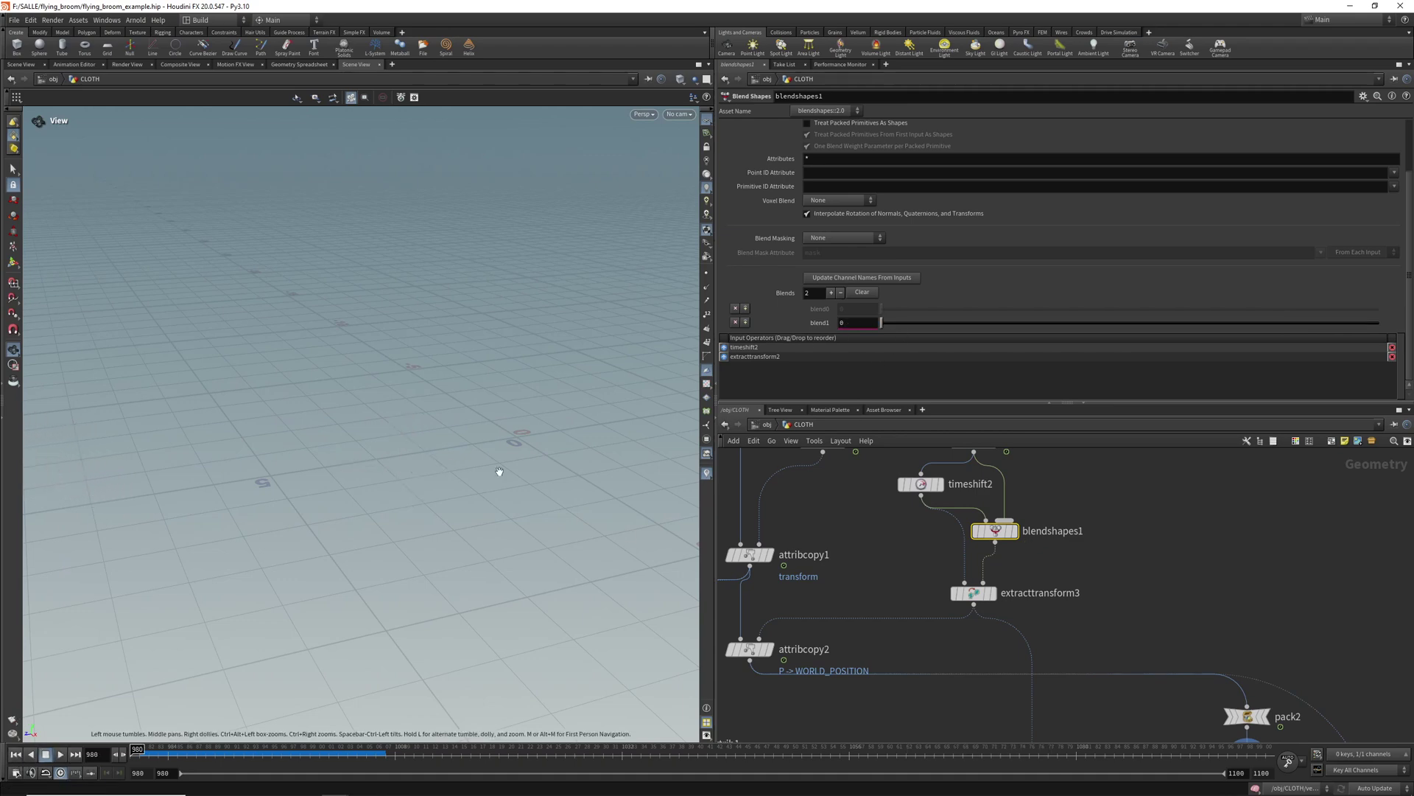
left_click(60, 754)
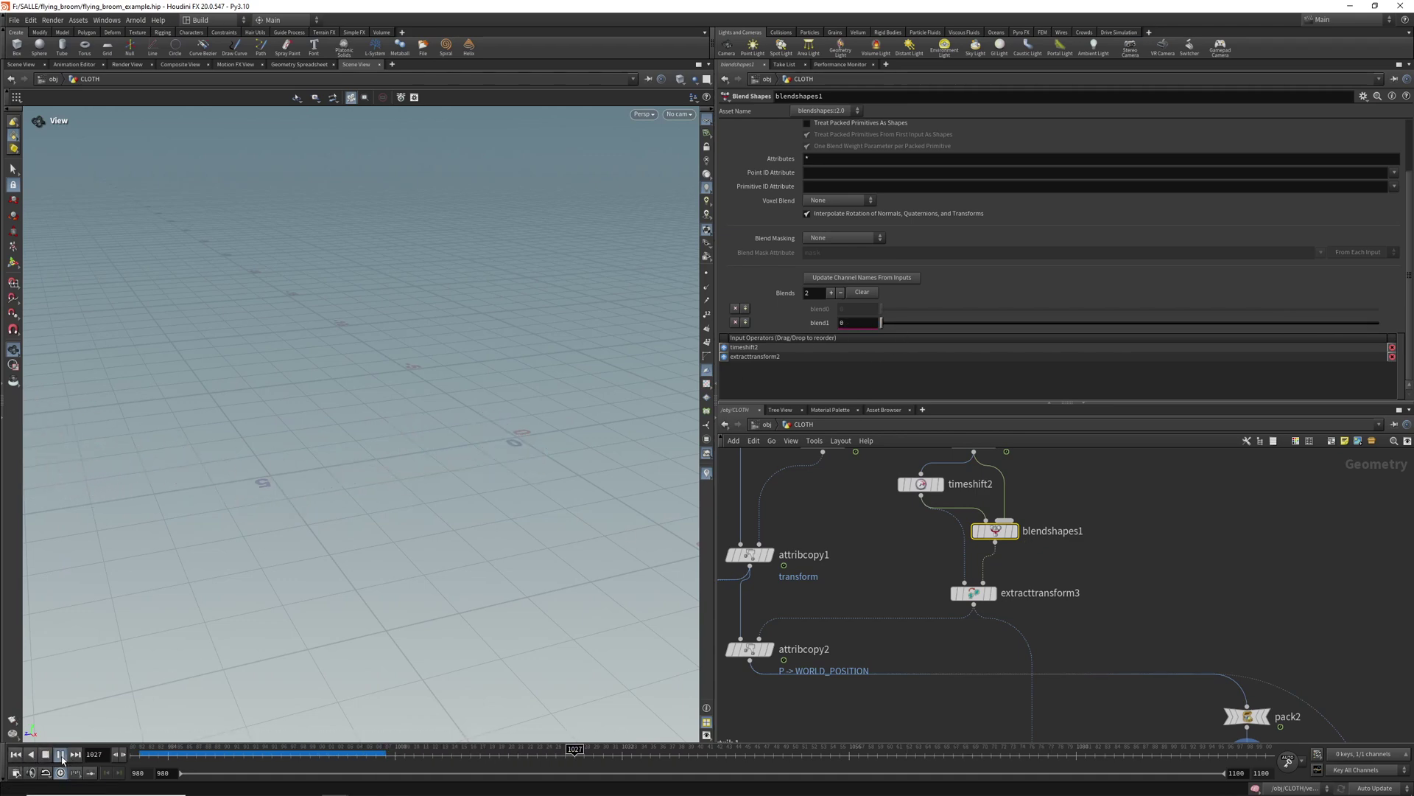
Step: Stop the playback, set blend1 on blendshapes1 to 0.9 and play the animation again
left_click(62, 755)
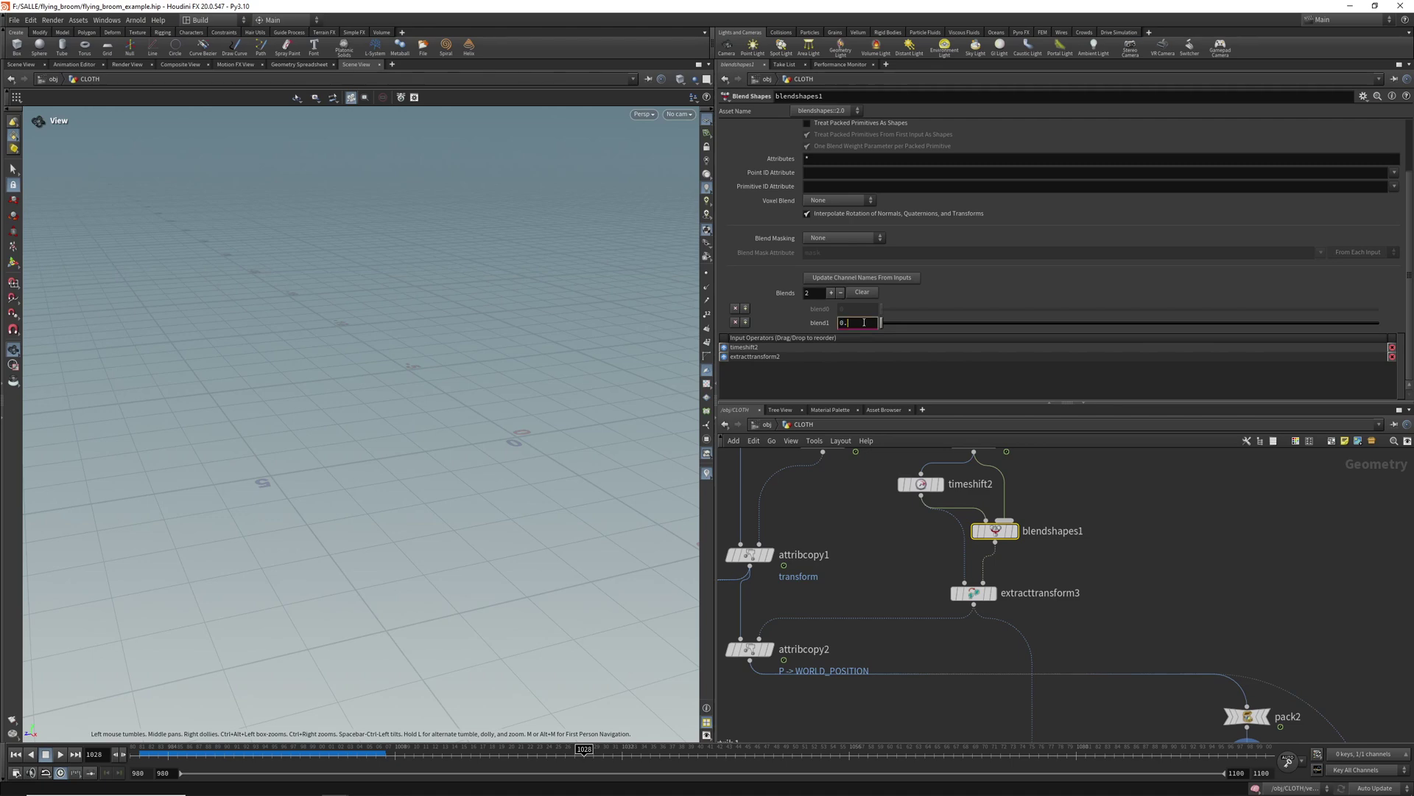
type("9")
key("Return")
left_click(62, 753)
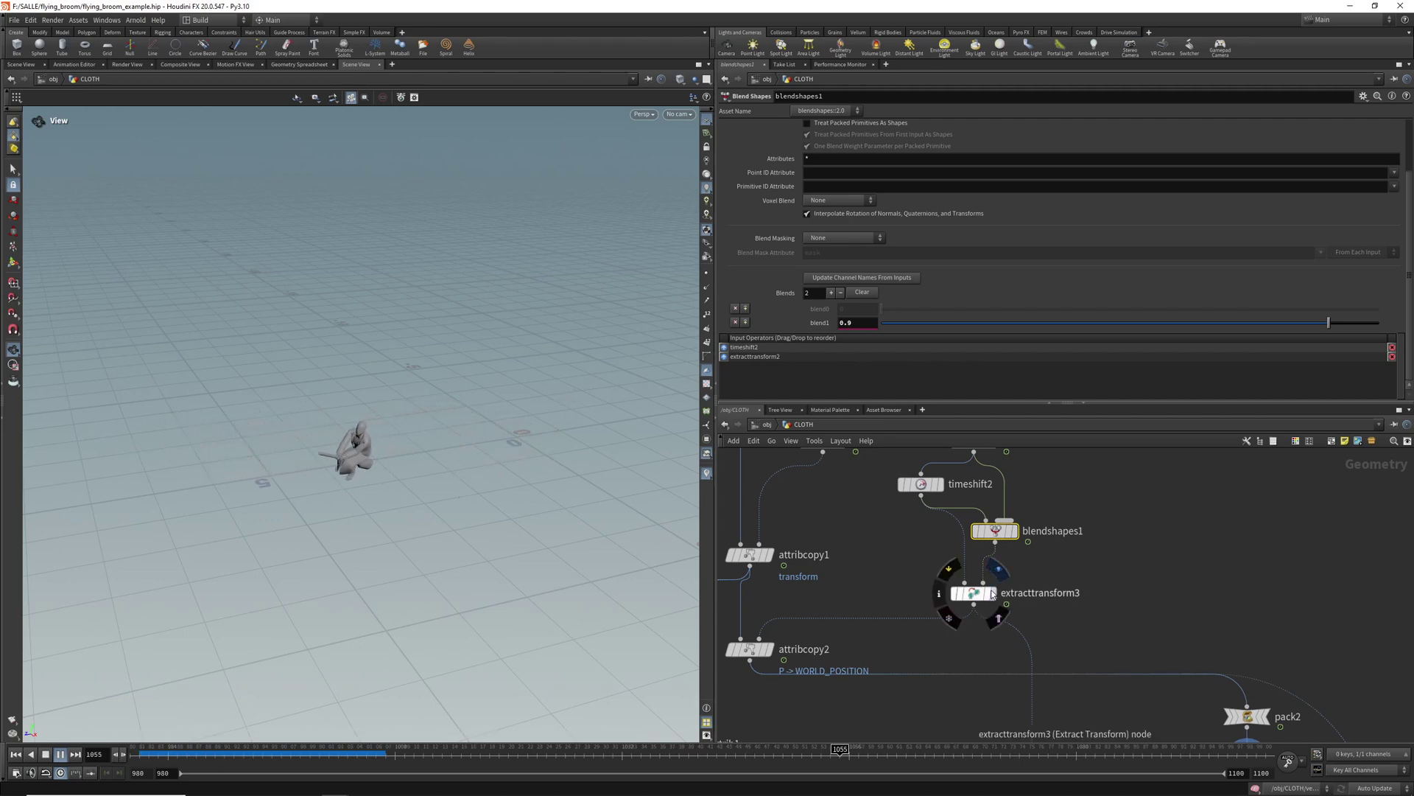
Step: Review the settings of extracttransform3 and the Invert Transformation option of transformbyattrib3
left_click(979, 592)
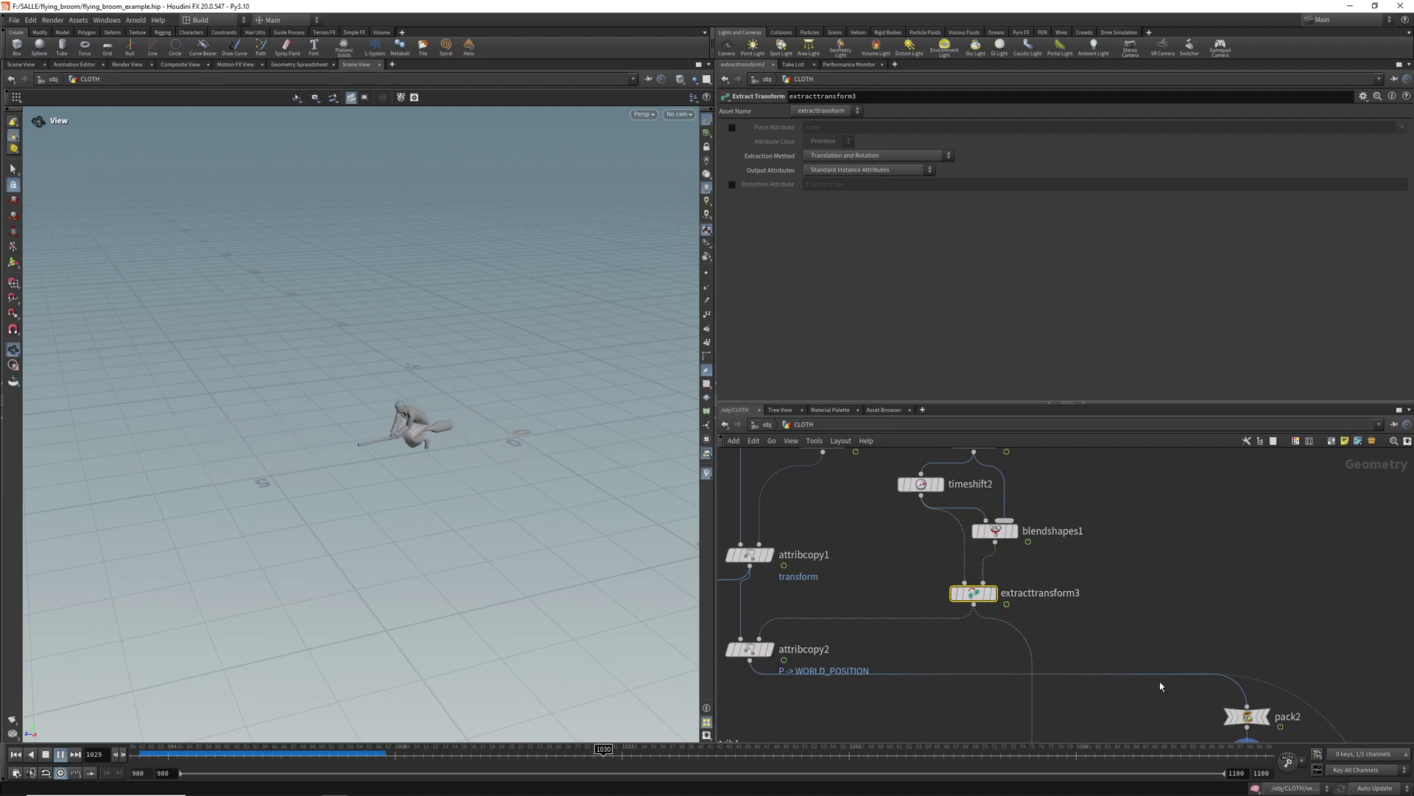
middle_click_drag(1091, 615, 1028, 505)
left_click(1186, 653)
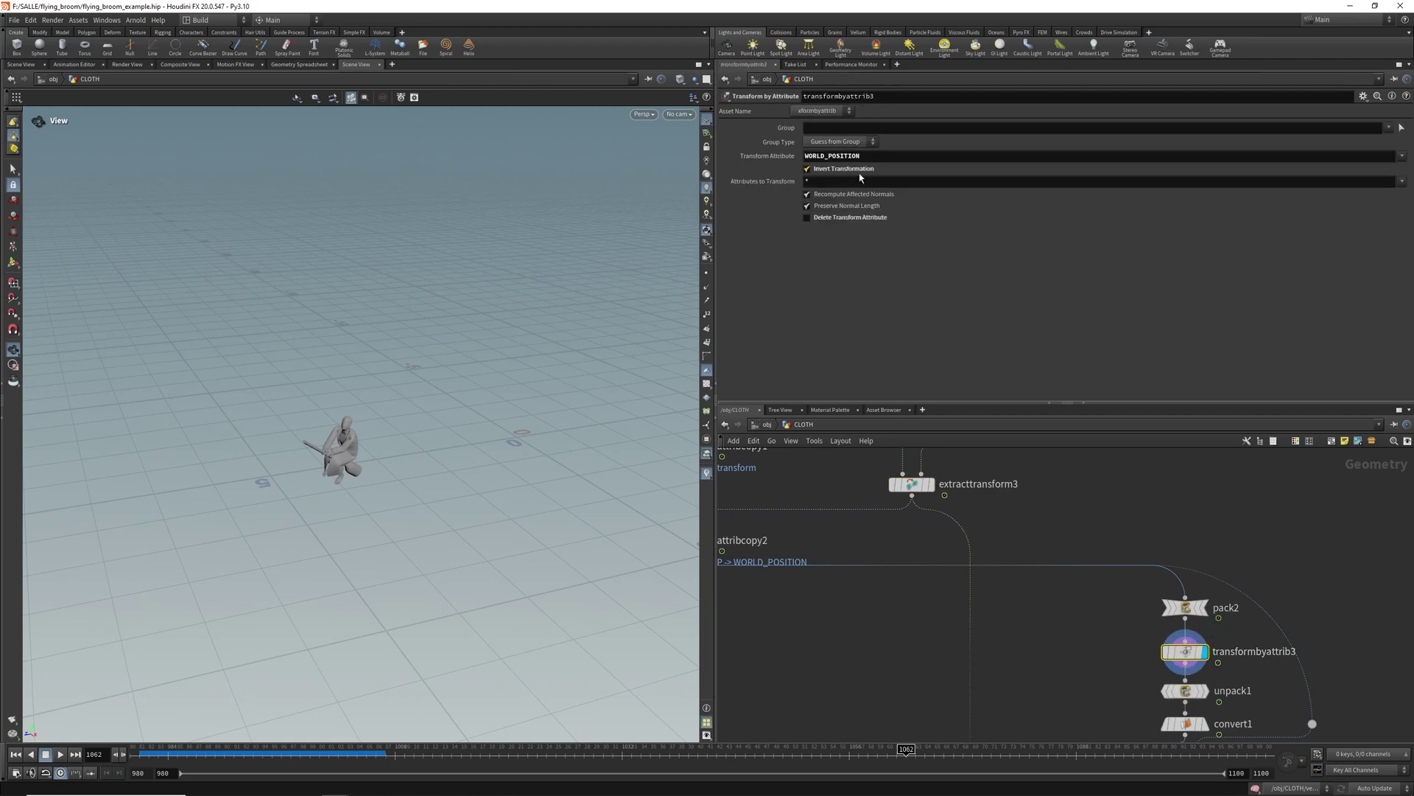
Step: Set blend1 on blendshapes1 to 1
middle_click_drag(1120, 490, 1144, 623)
scroll(991, 567, "up", 2)
left_click(950, 552)
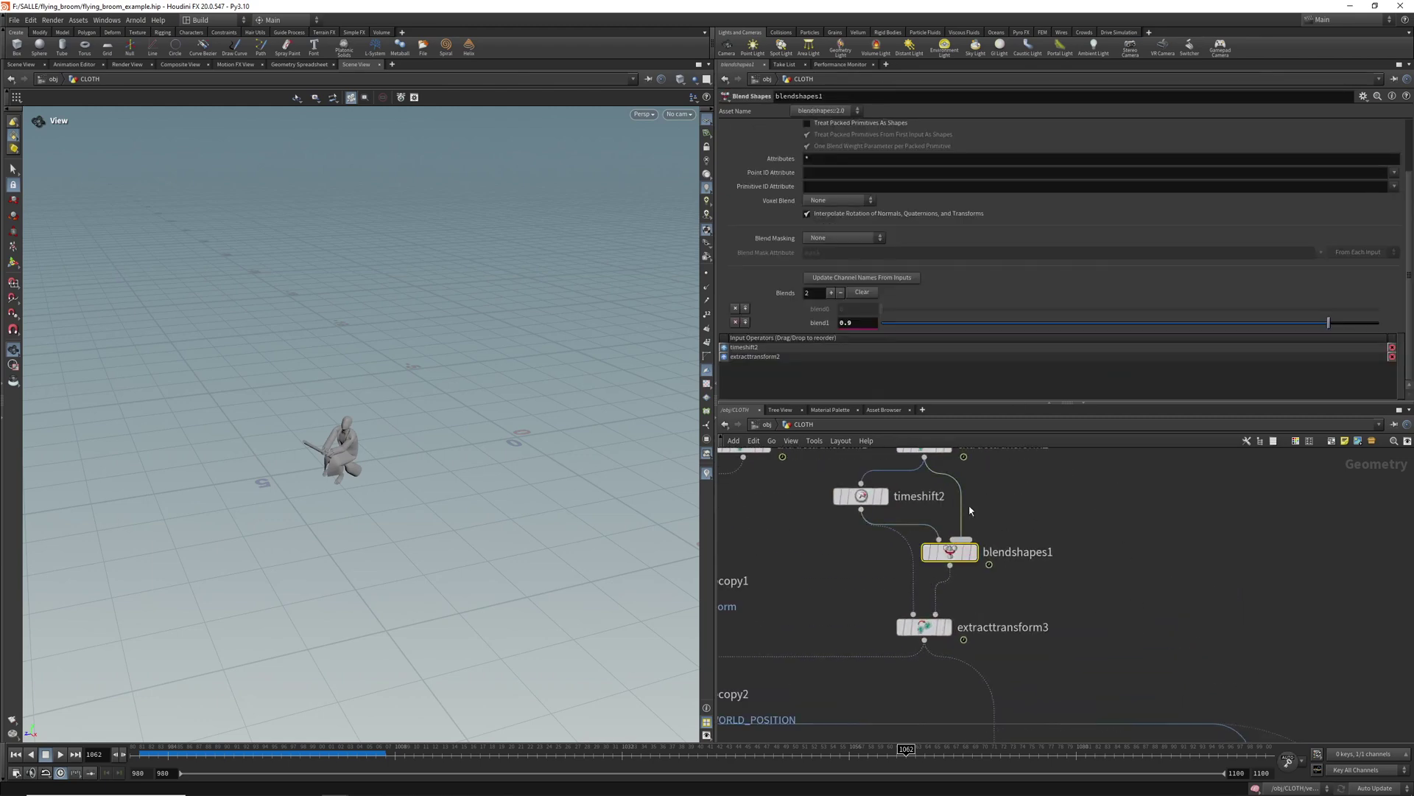
left_click_drag(1295, 326, 1398, 328)
Step: Go down to the cloth simulation branch and inspect the settings of transform8 below blast7
scroll(1211, 638, "down", 3)
middle_click_drag(1206, 638, 1131, 535)
scroll(1131, 535, "up", 3)
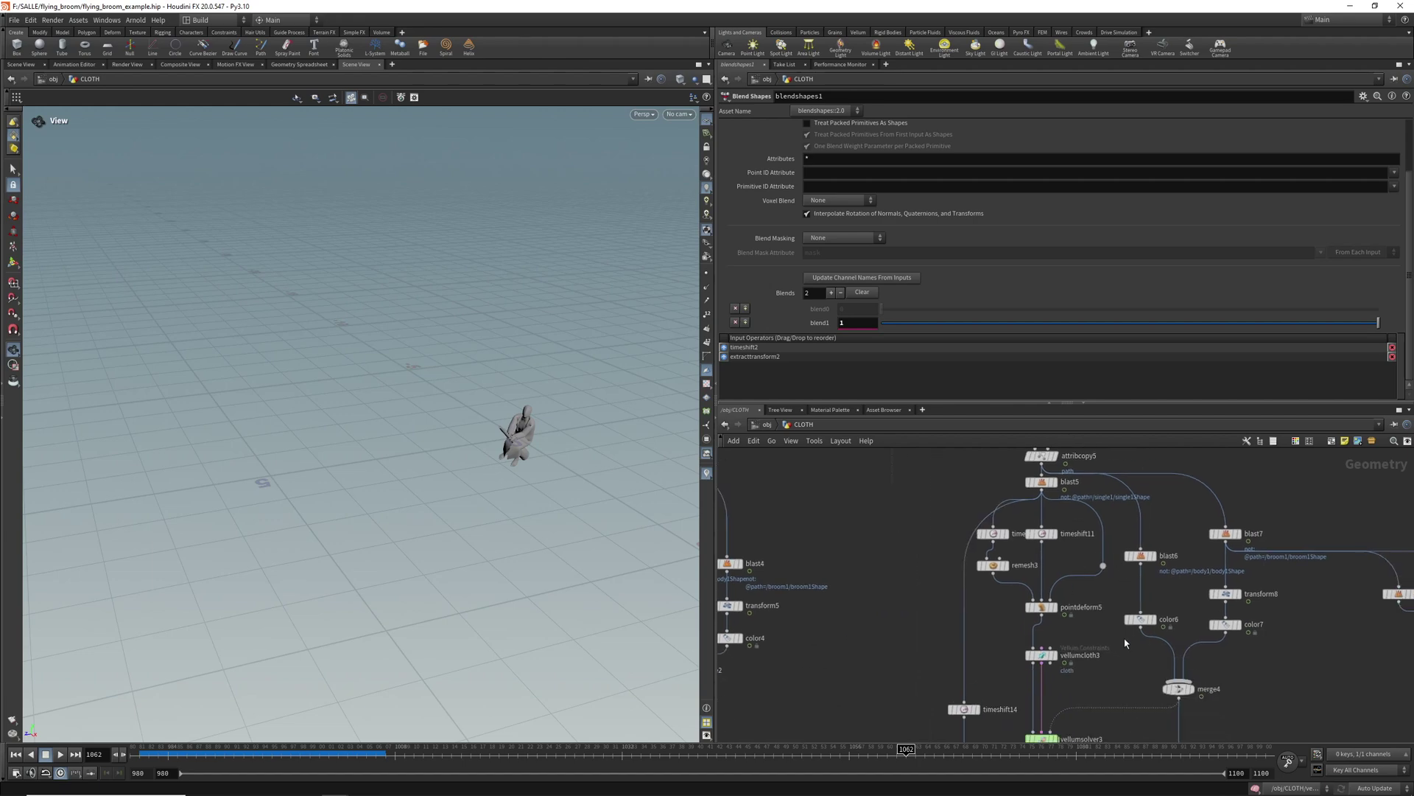
left_click(1223, 588)
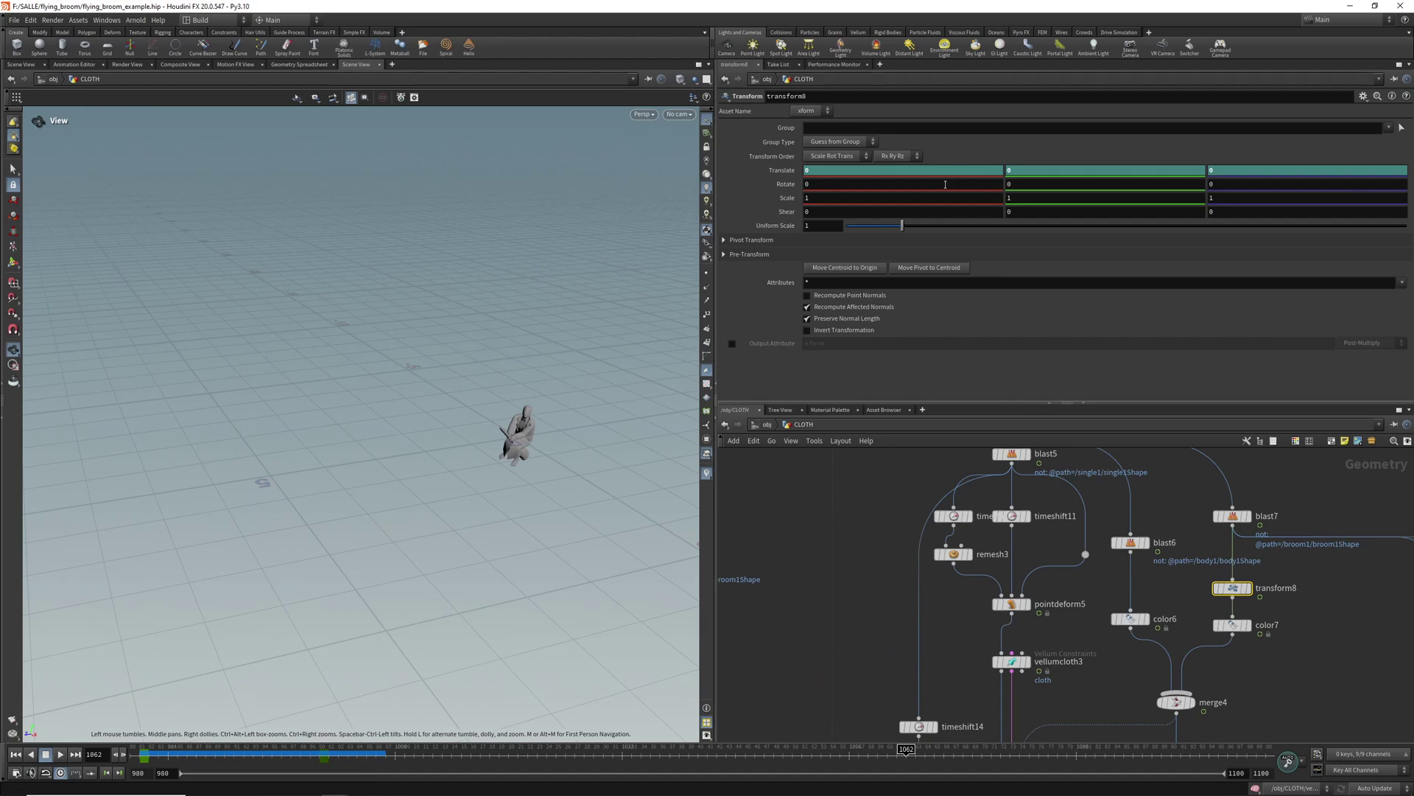
Step: Follow the network down to its Alembic outputs and display alembic2, which loads sim_simple_wind.abc
middle_click_drag(1249, 668, 1280, 577)
middle_click_drag(1137, 703, 1125, 563)
scroll(1125, 606, "down", 3)
scroll(1011, 681, "up", 5)
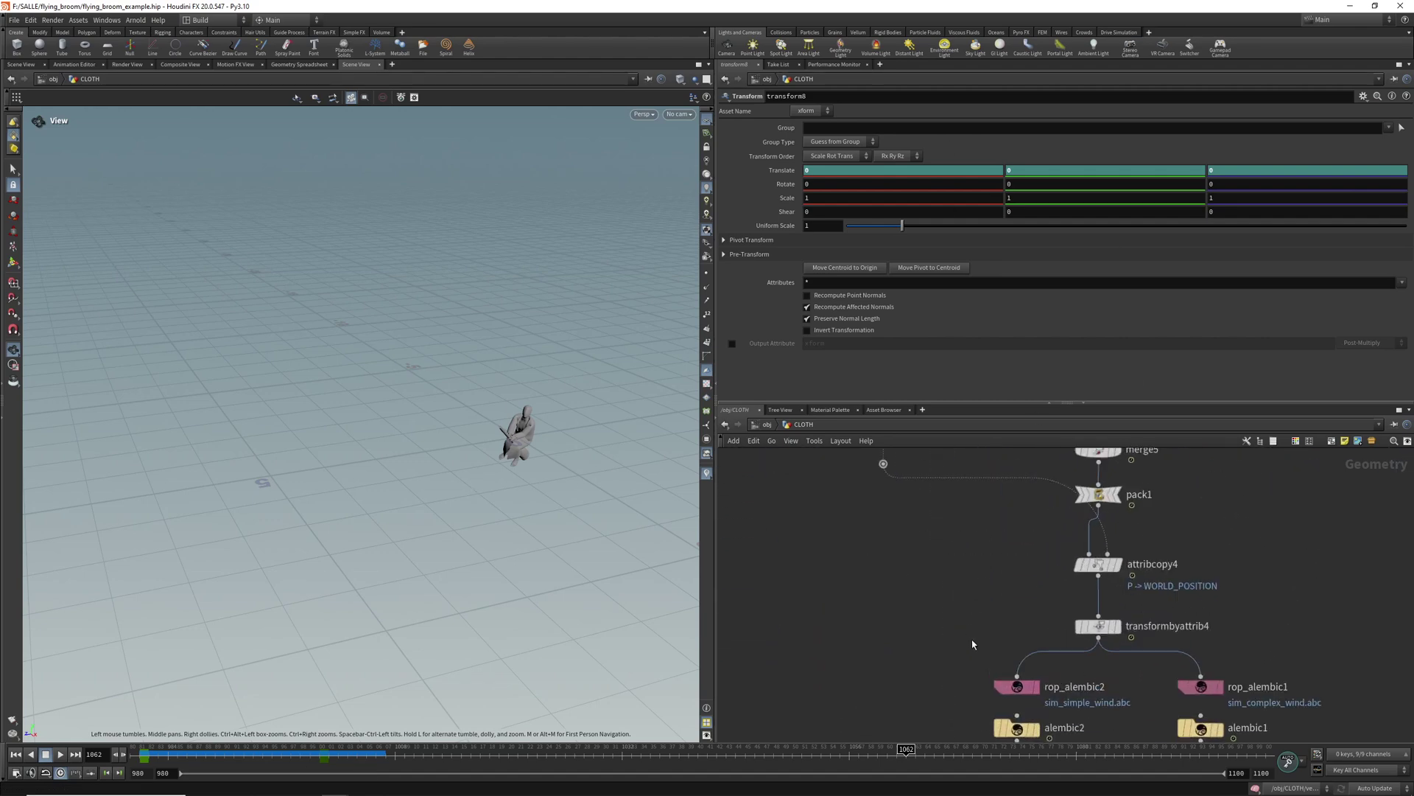
left_click(1032, 656)
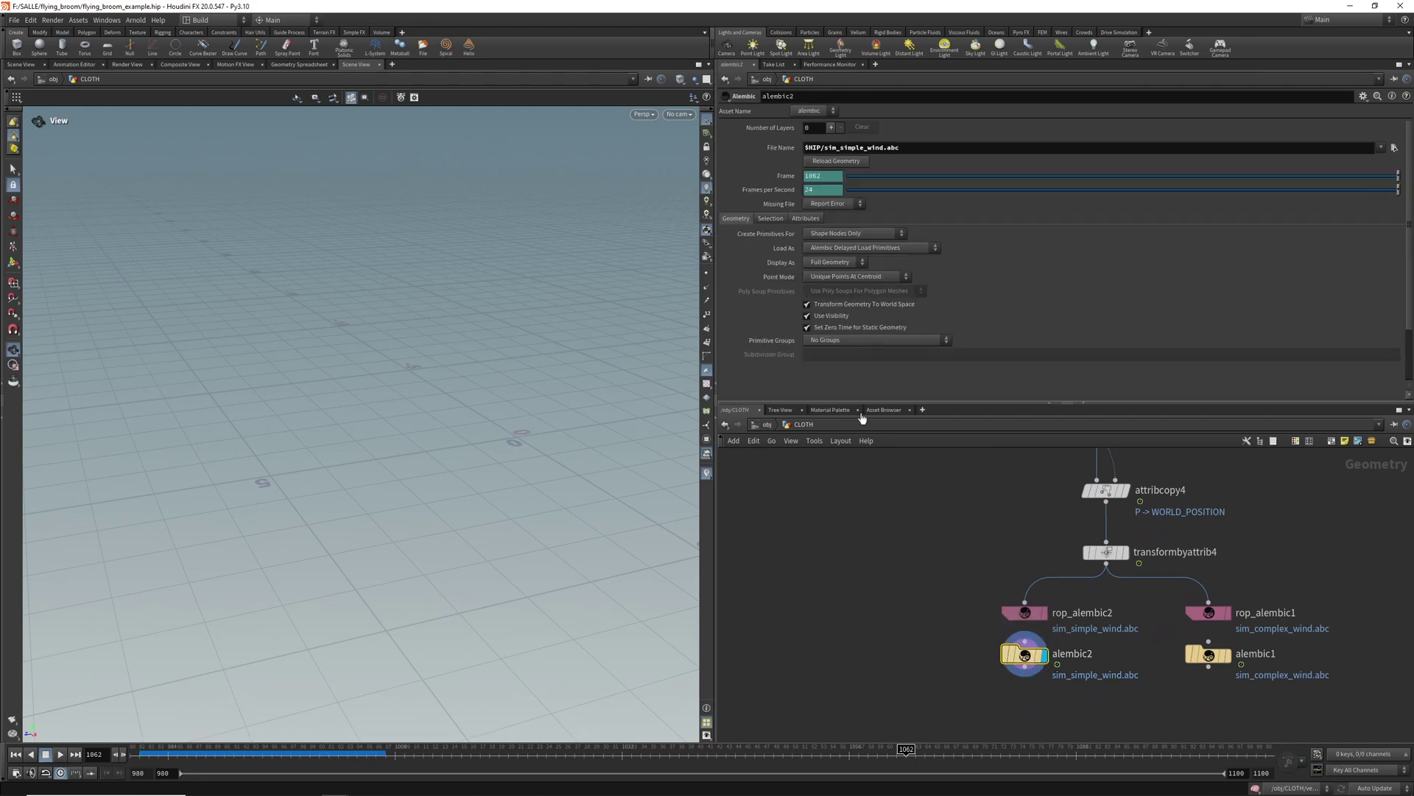
Step: Open vellumsolver3's force settings and scrub through the keyframed Built-in Wind Speed to frame 1001
middle_click_drag(996, 515, 937, 685)
middle_click_drag(1084, 457, 1064, 637)
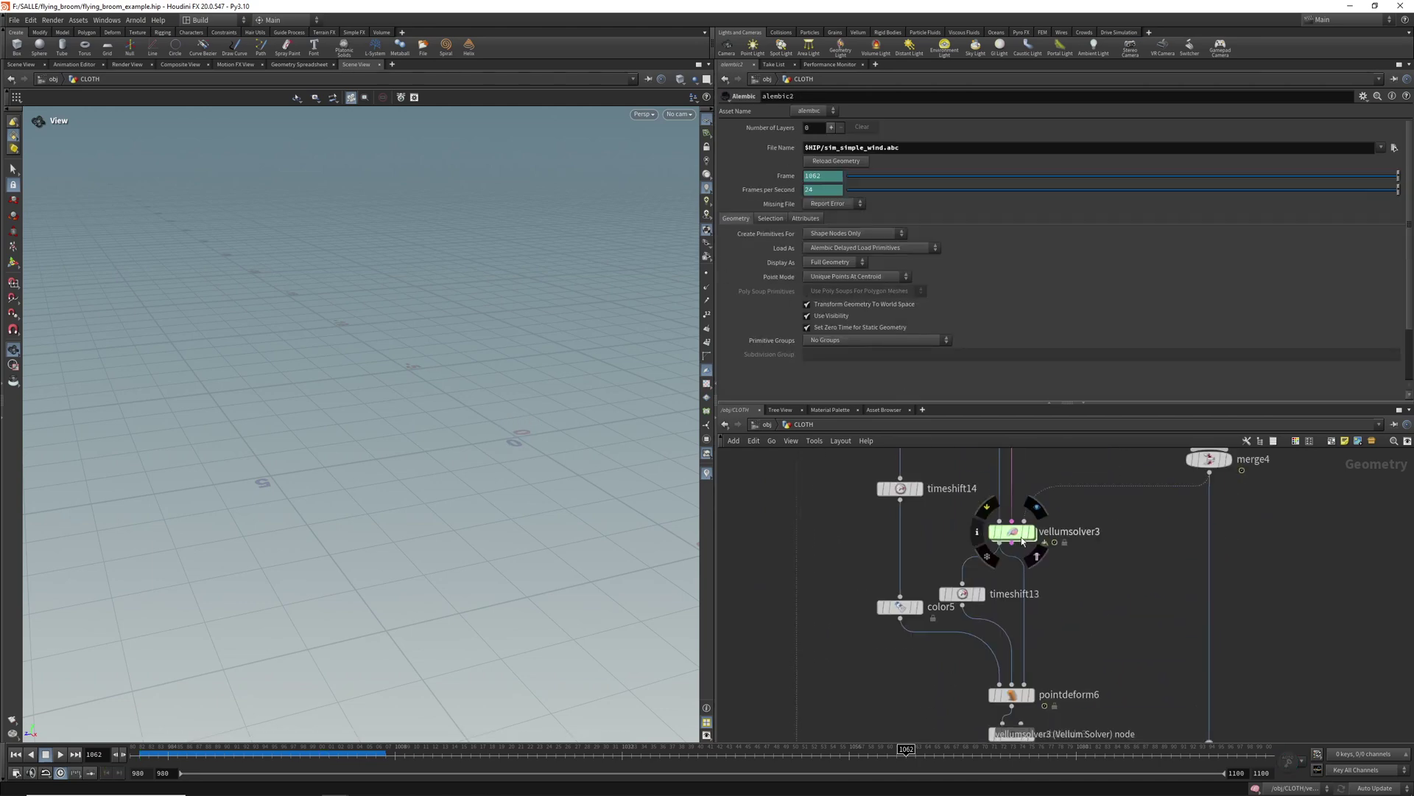
left_click(1012, 531)
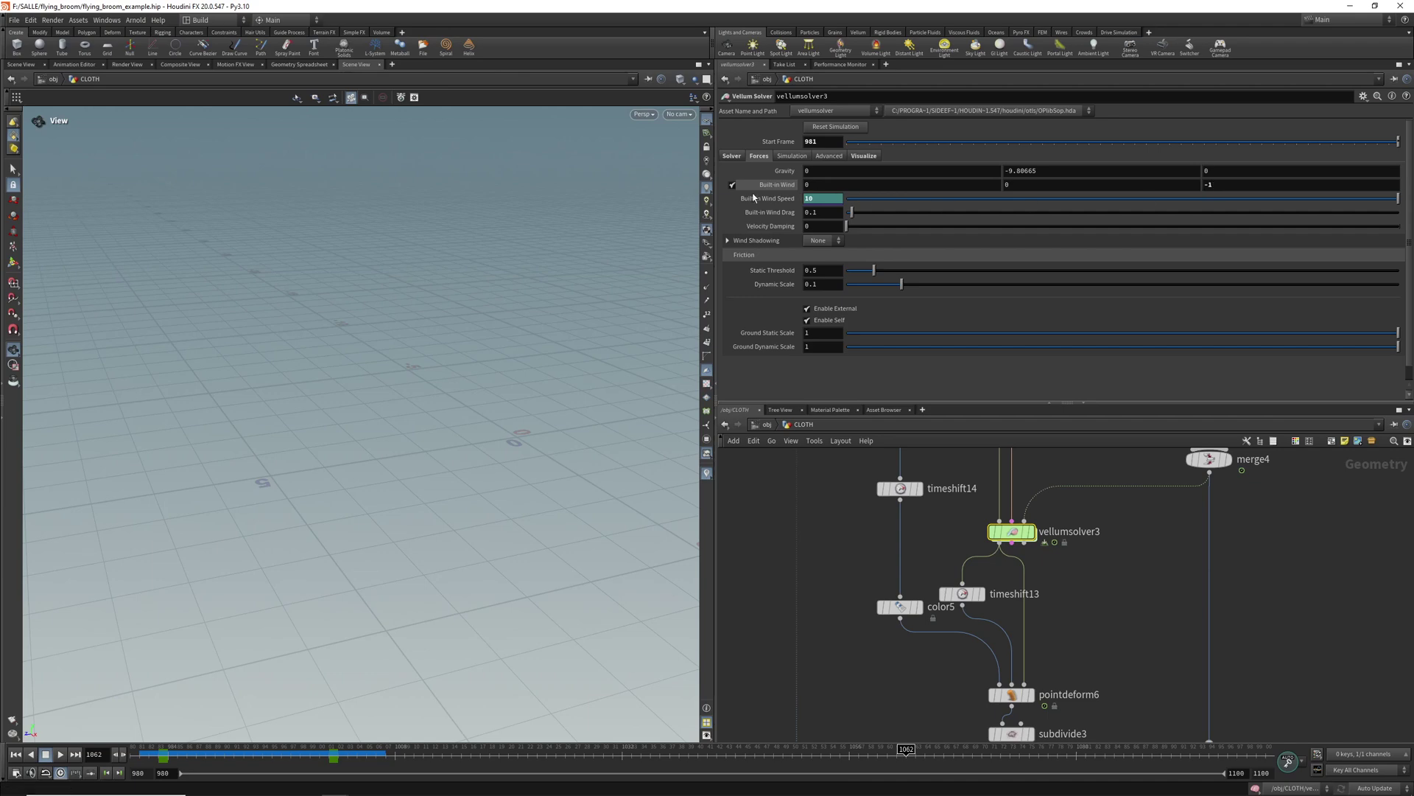
mouse_move(772, 202)
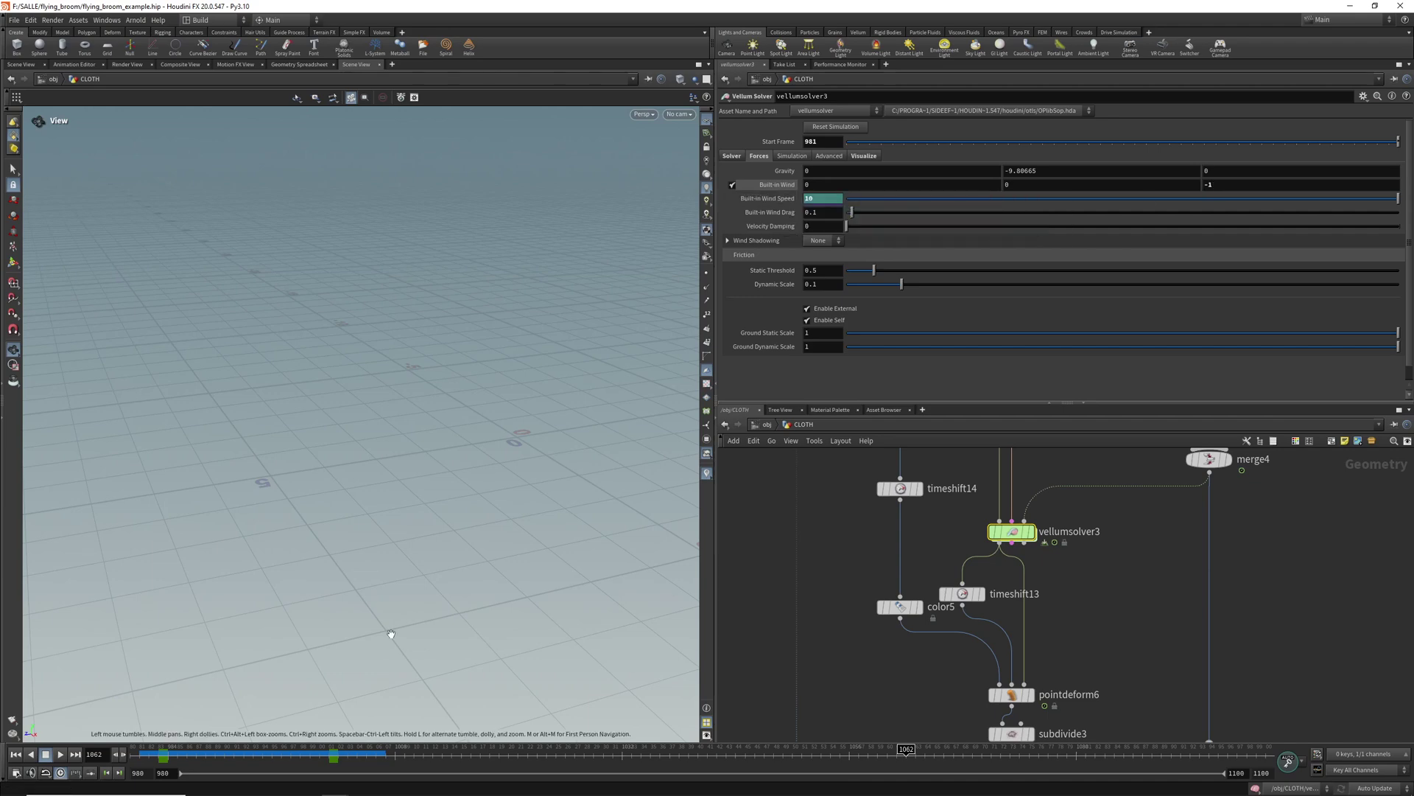
left_click_drag(175, 751, 329, 752)
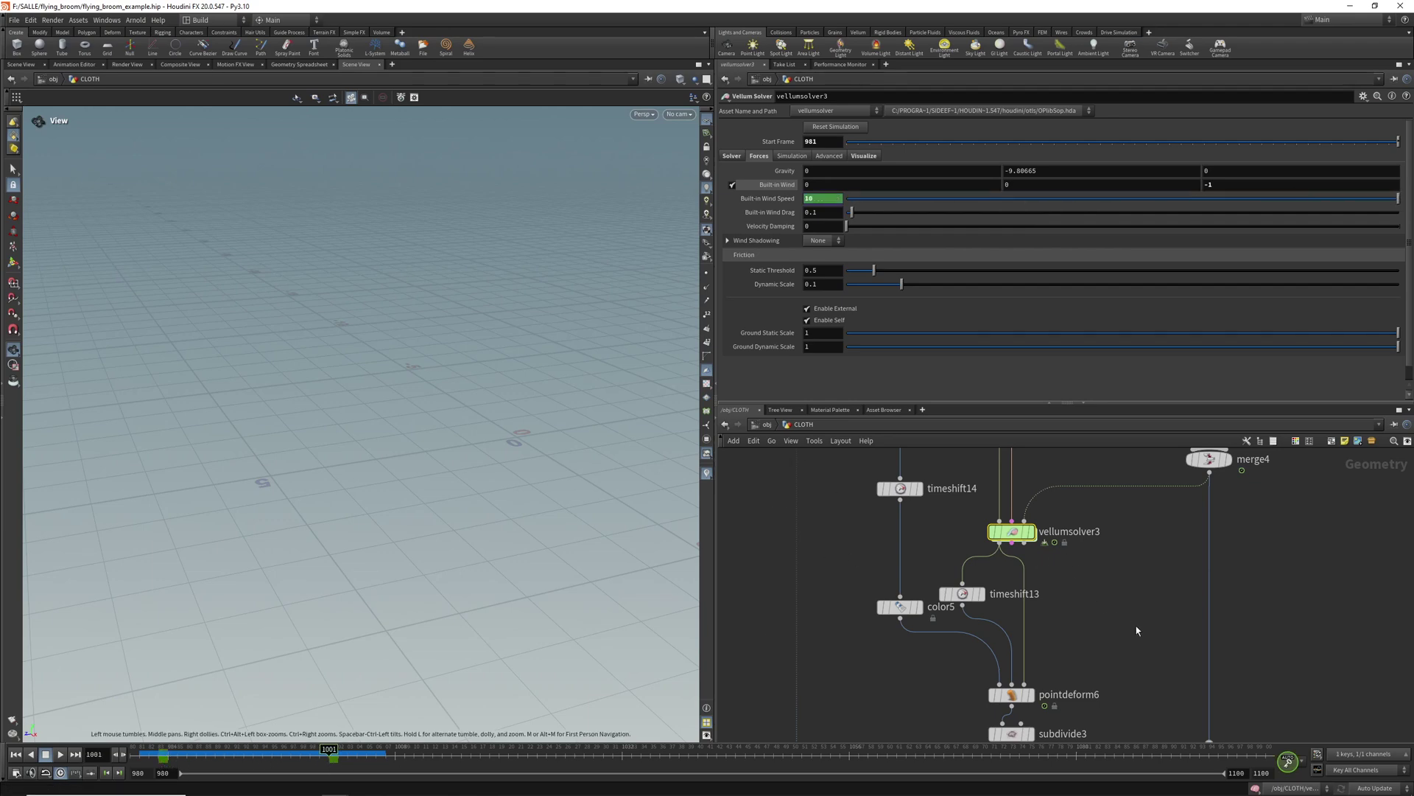
Step: Return to the displayed alembic2, look through the CAMShape camera and show the other scene objects
scroll(1137, 630, "down", 3)
middle_click_drag(1130, 619, 1134, 361)
middle_click_drag(1134, 534, 1149, 417)
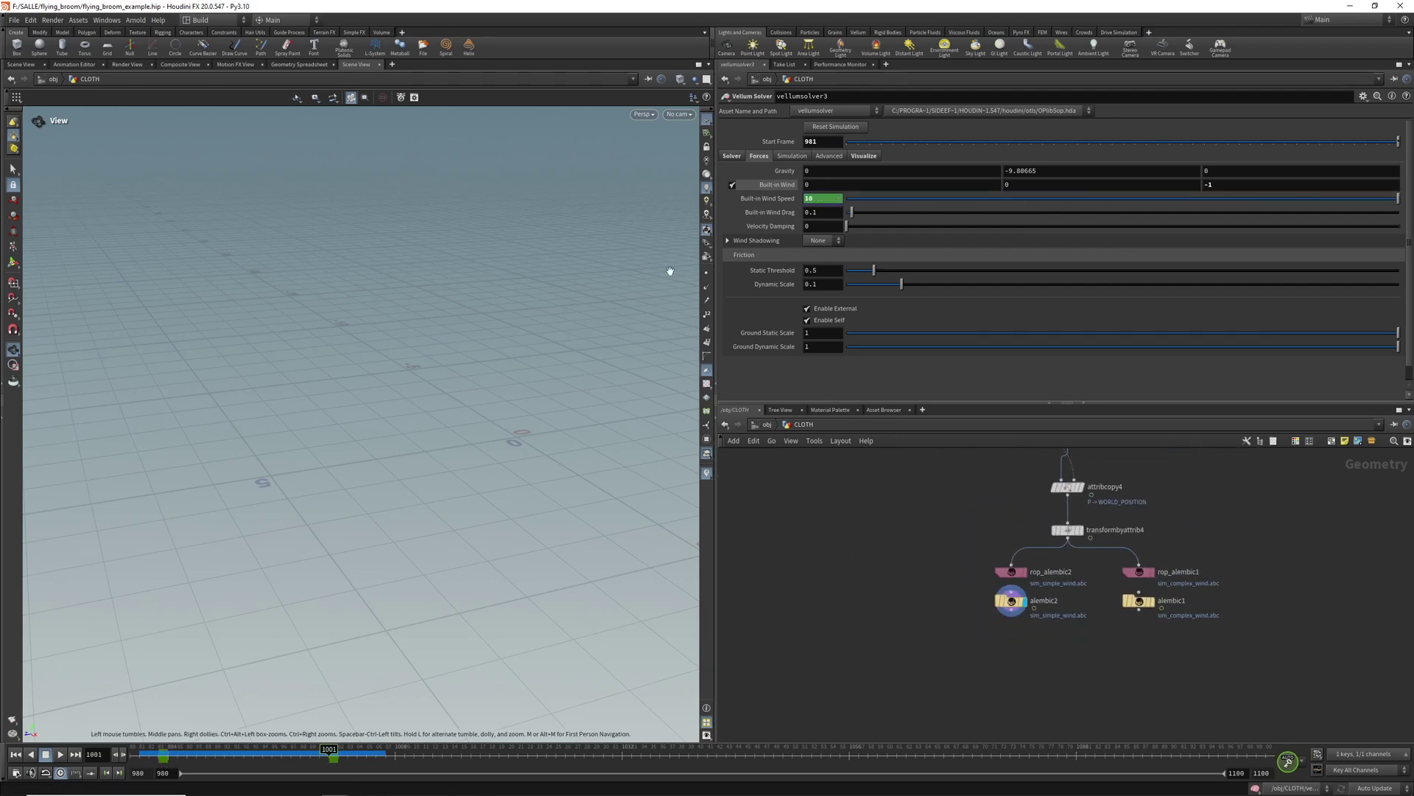
left_click(677, 115)
left_click(696, 165)
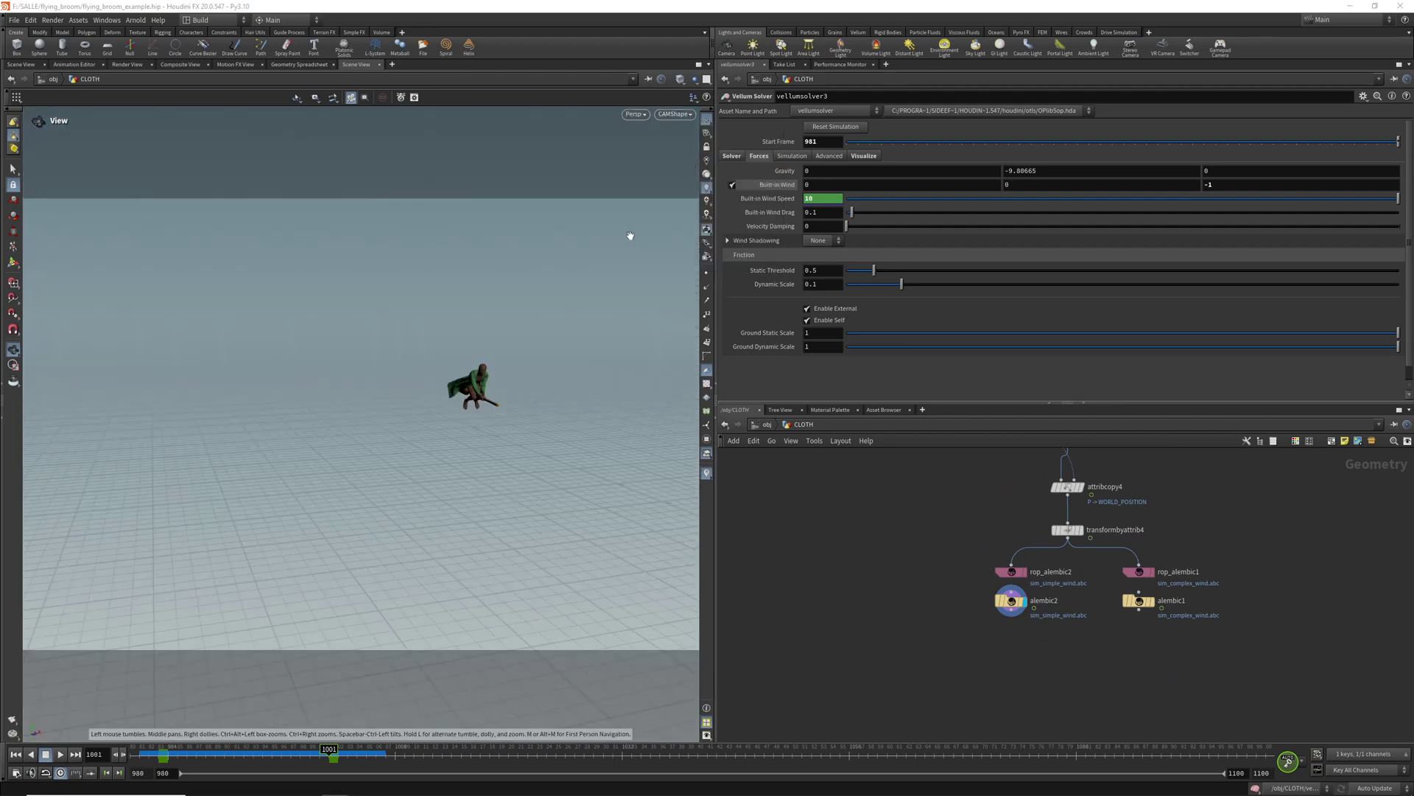
left_click(694, 81)
left_click(699, 91)
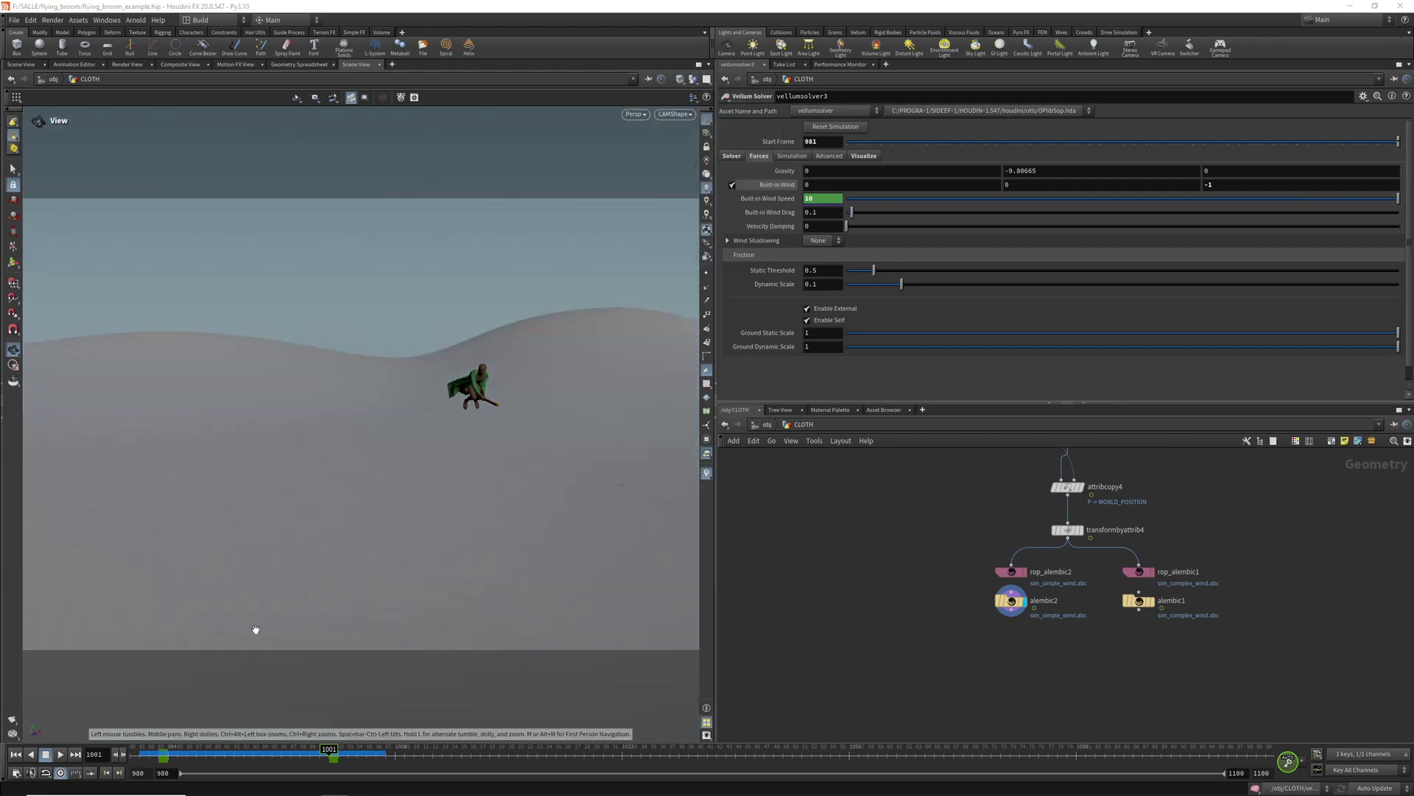
Step: Play the simulated coat shot through the camera, pausing and resuming it, and stop at frame 1089
left_click(59, 754)
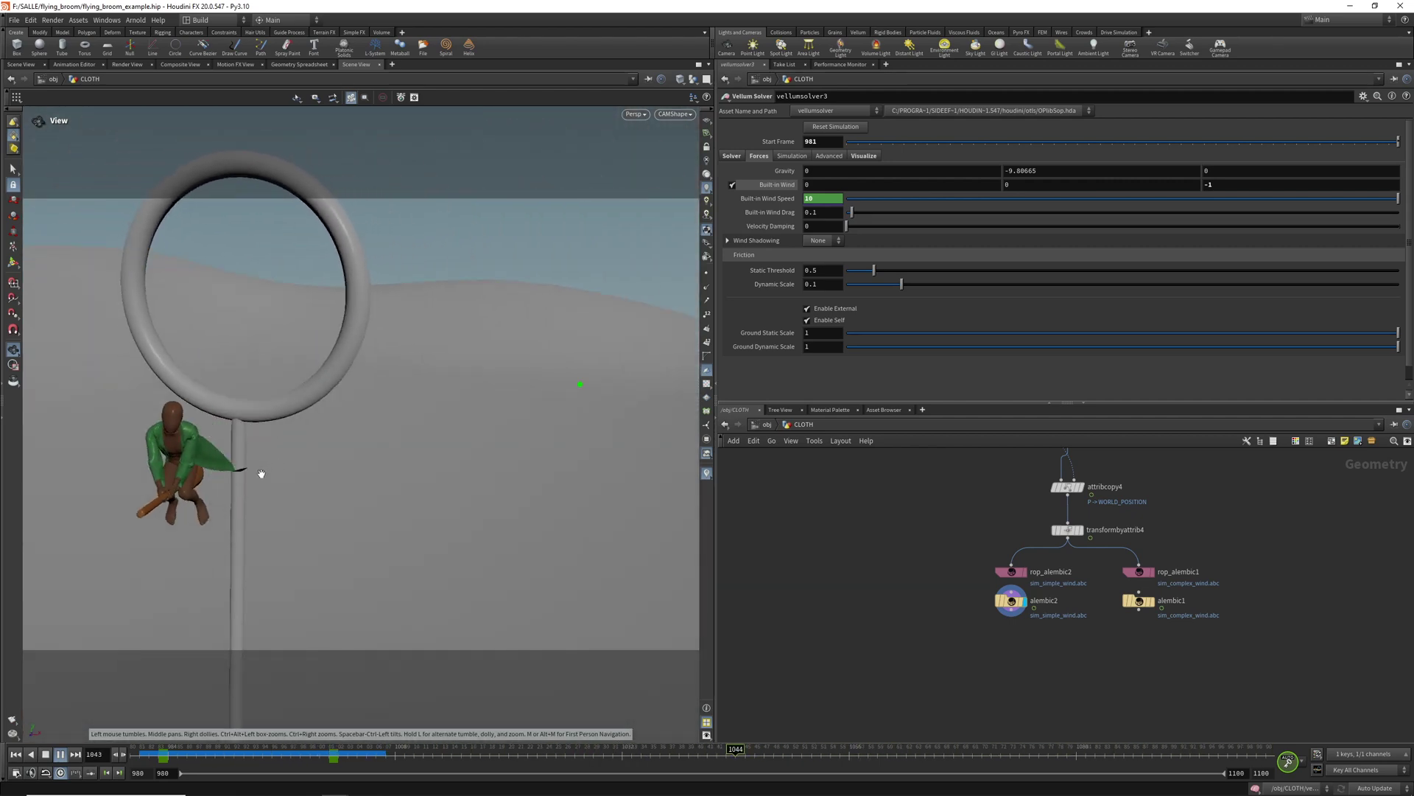
left_click(60, 754)
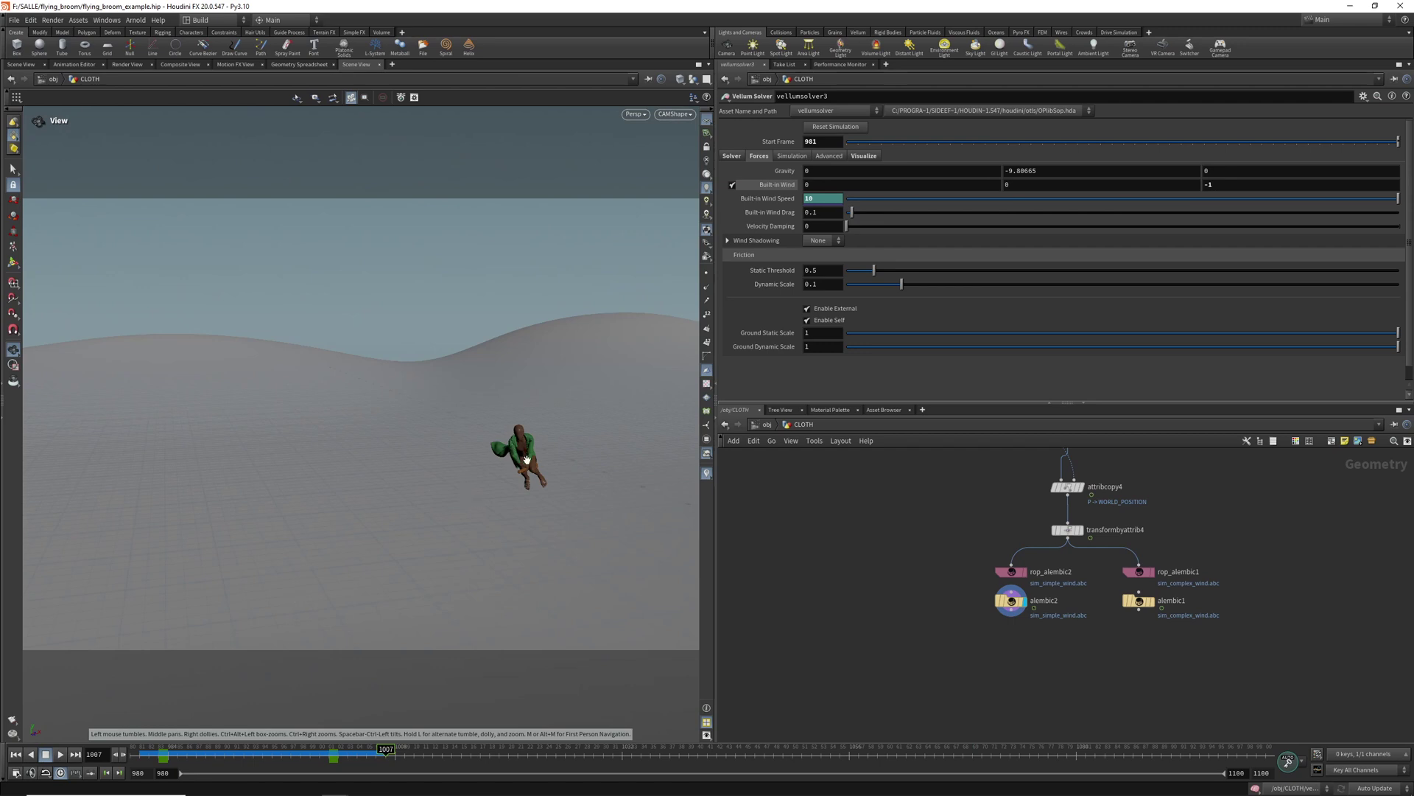
left_click(61, 755)
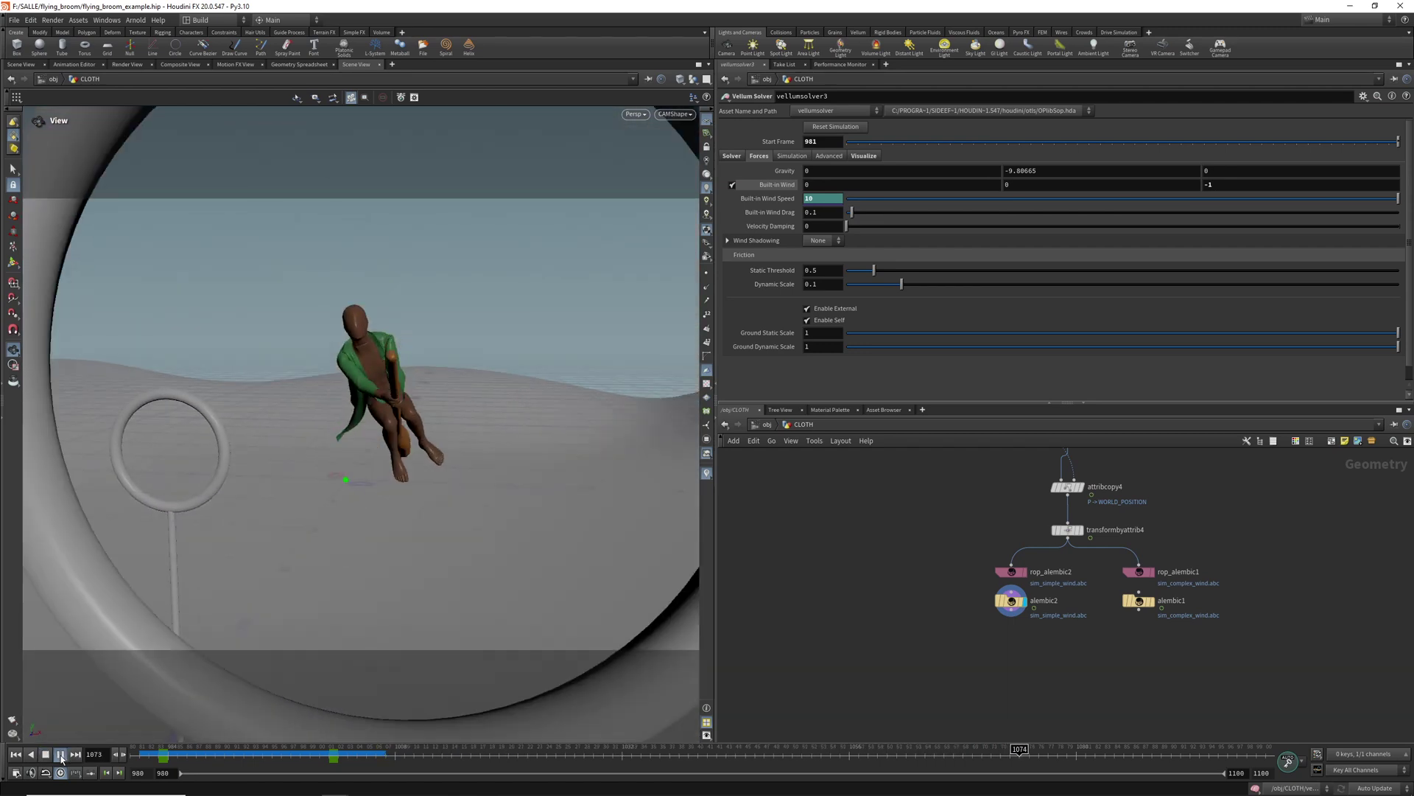
left_click(60, 755)
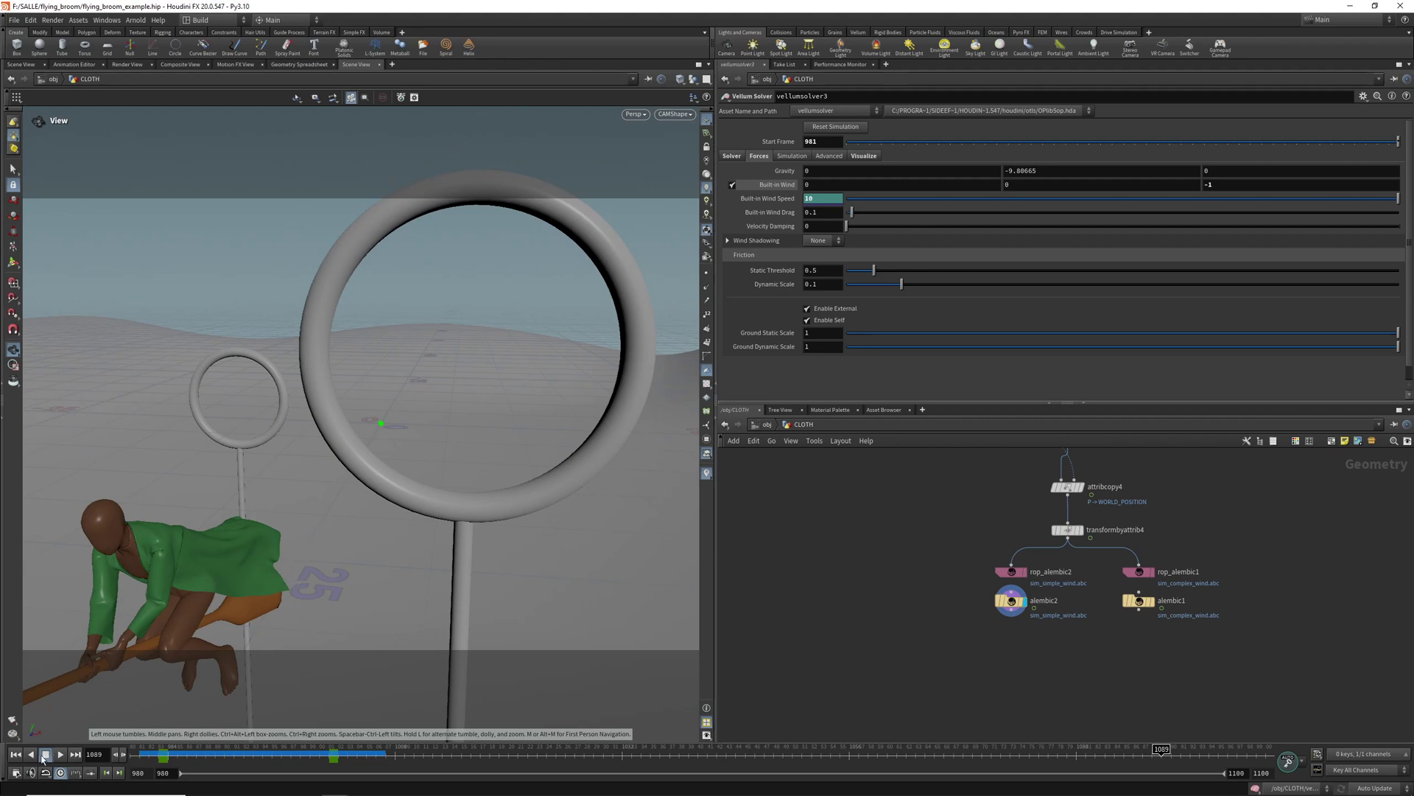
Step: Return to the first frame and hide the other scene objects in the viewport
left_click(16, 755)
scroll(1169, 587, "down", 5)
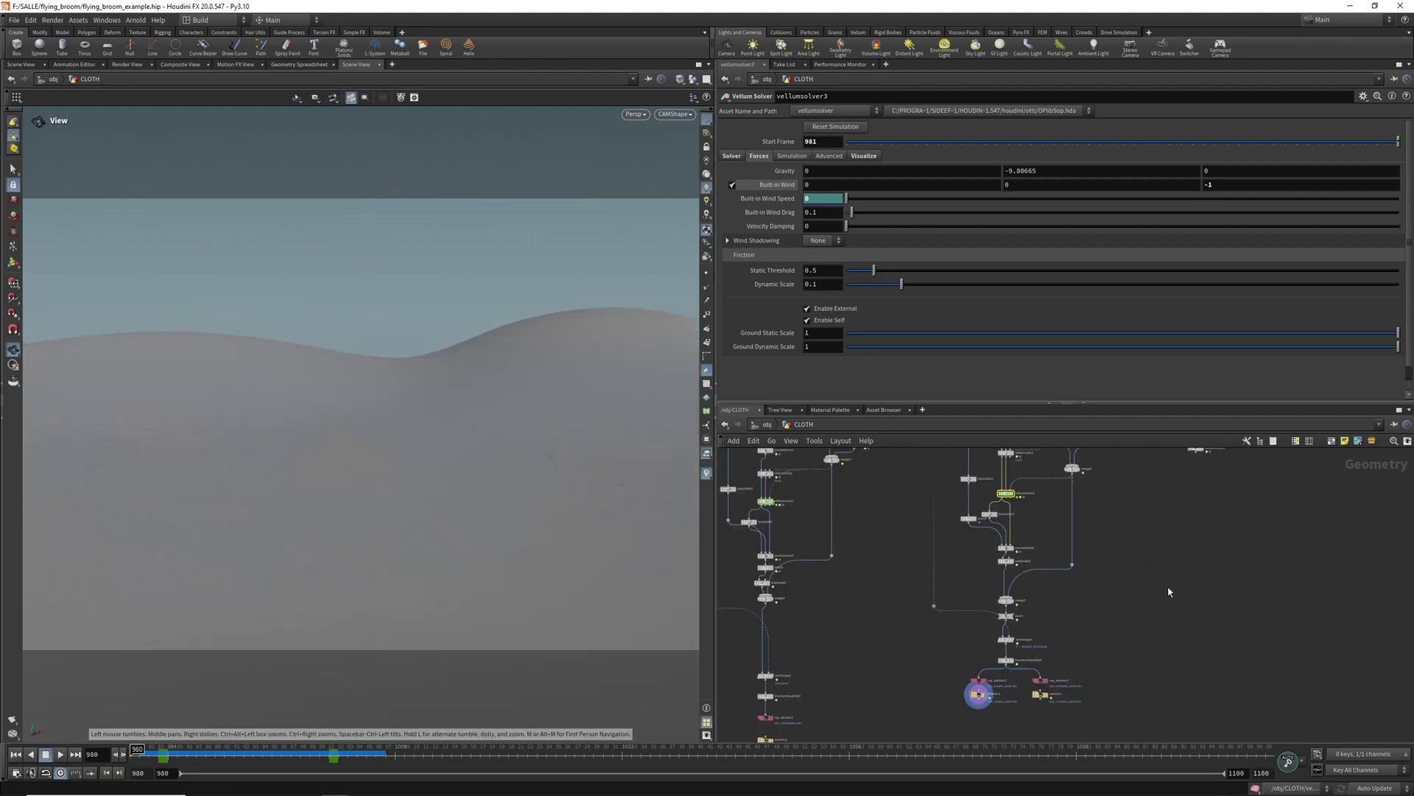
left_click(694, 79)
left_click(732, 102)
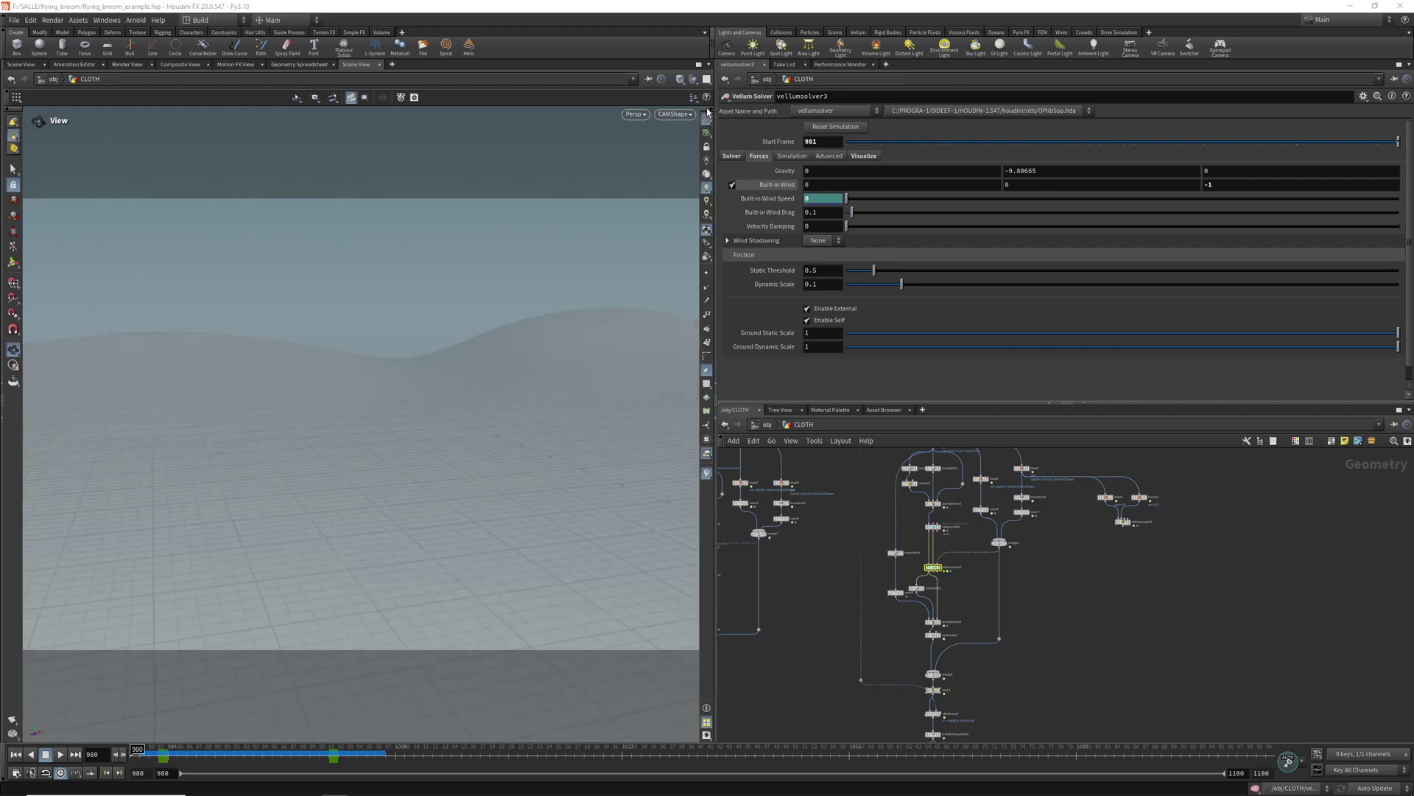
left_click(693, 79)
left_click(707, 113)
Step: Go to the separate grid example in the CLOTH network, then display grid1 and frame it
middle_click_drag(1255, 498, 1222, 641)
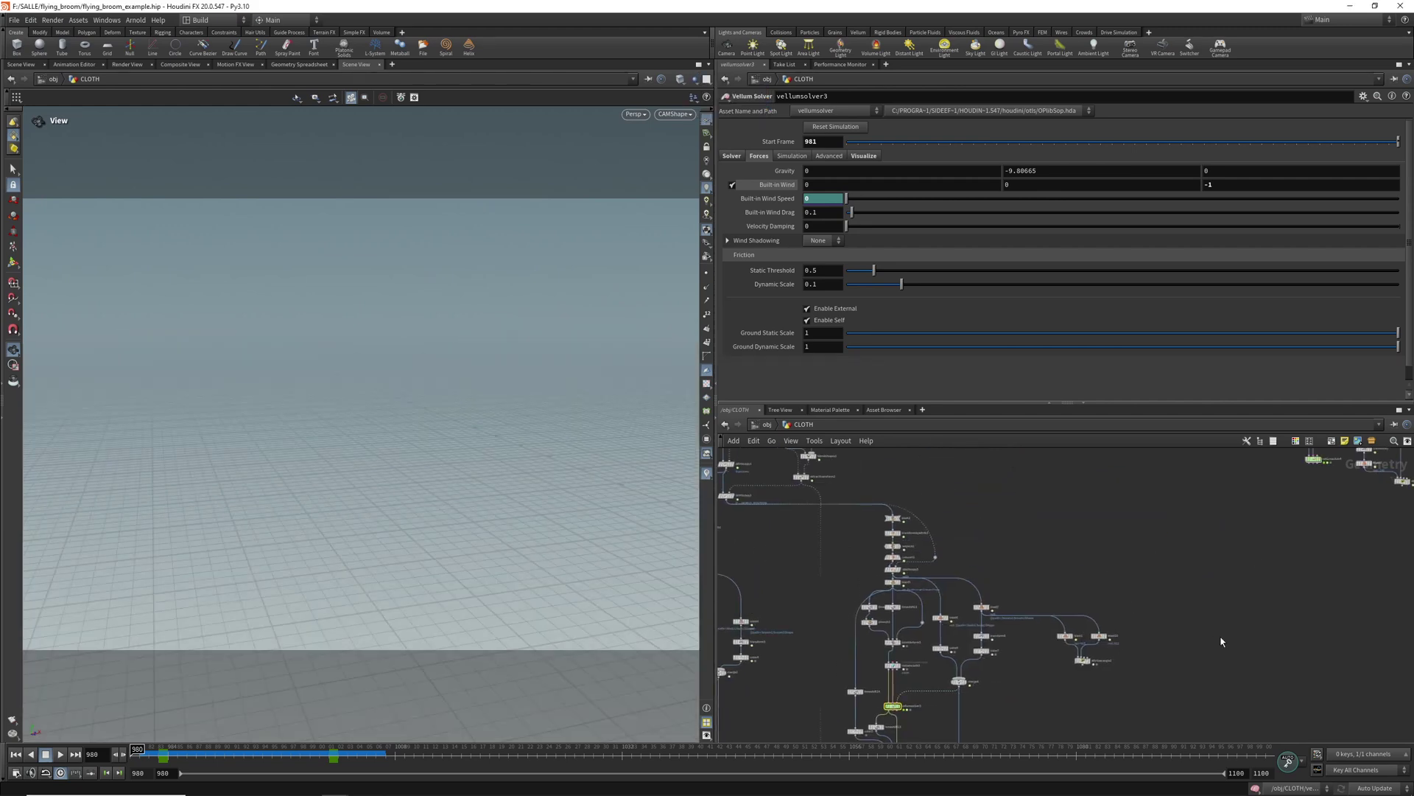
scroll(1205, 495, "down", 3)
middle_click_drag(1205, 495, 883, 607)
scroll(882, 607, "up", 4)
scroll(1029, 556, "up", 4)
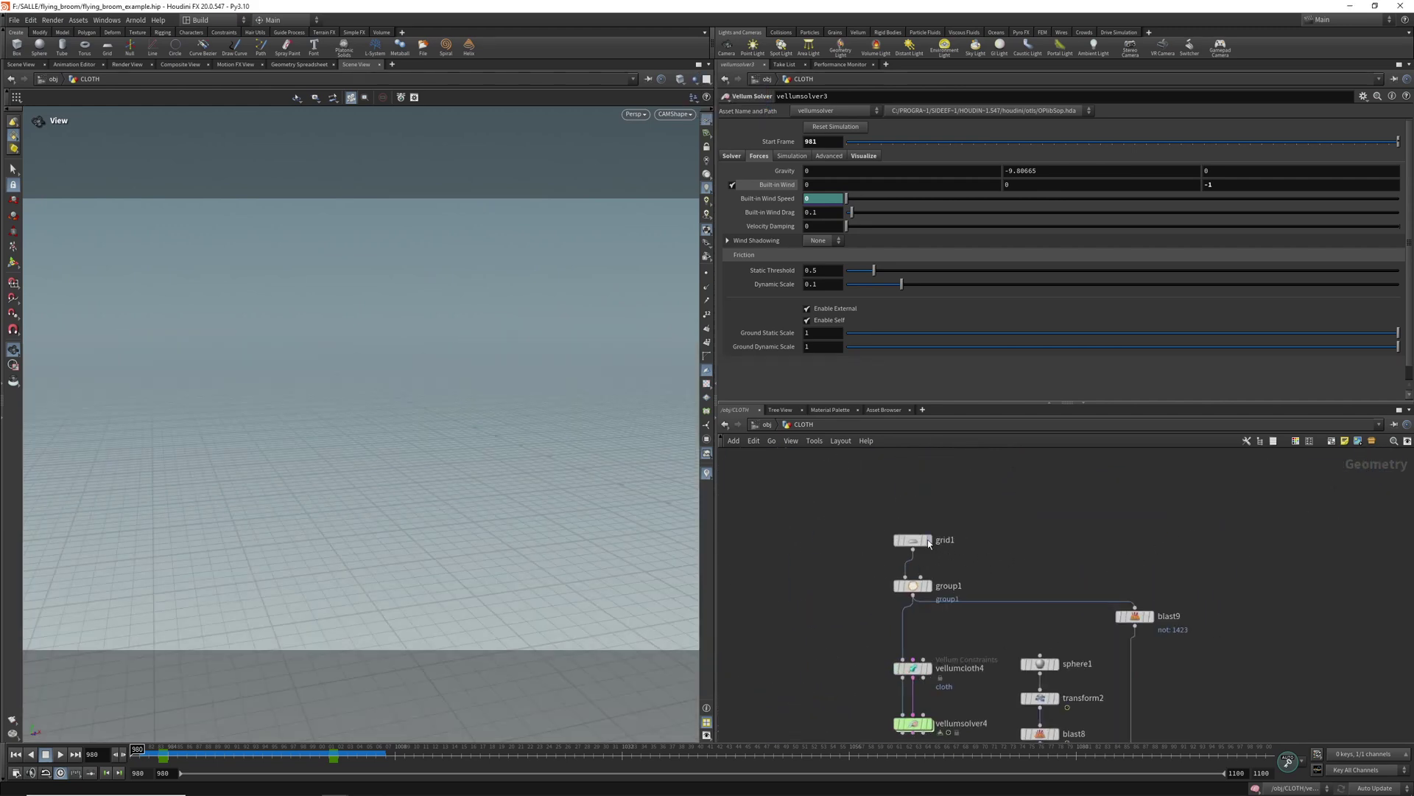
mouse_move(915, 544)
key("f")
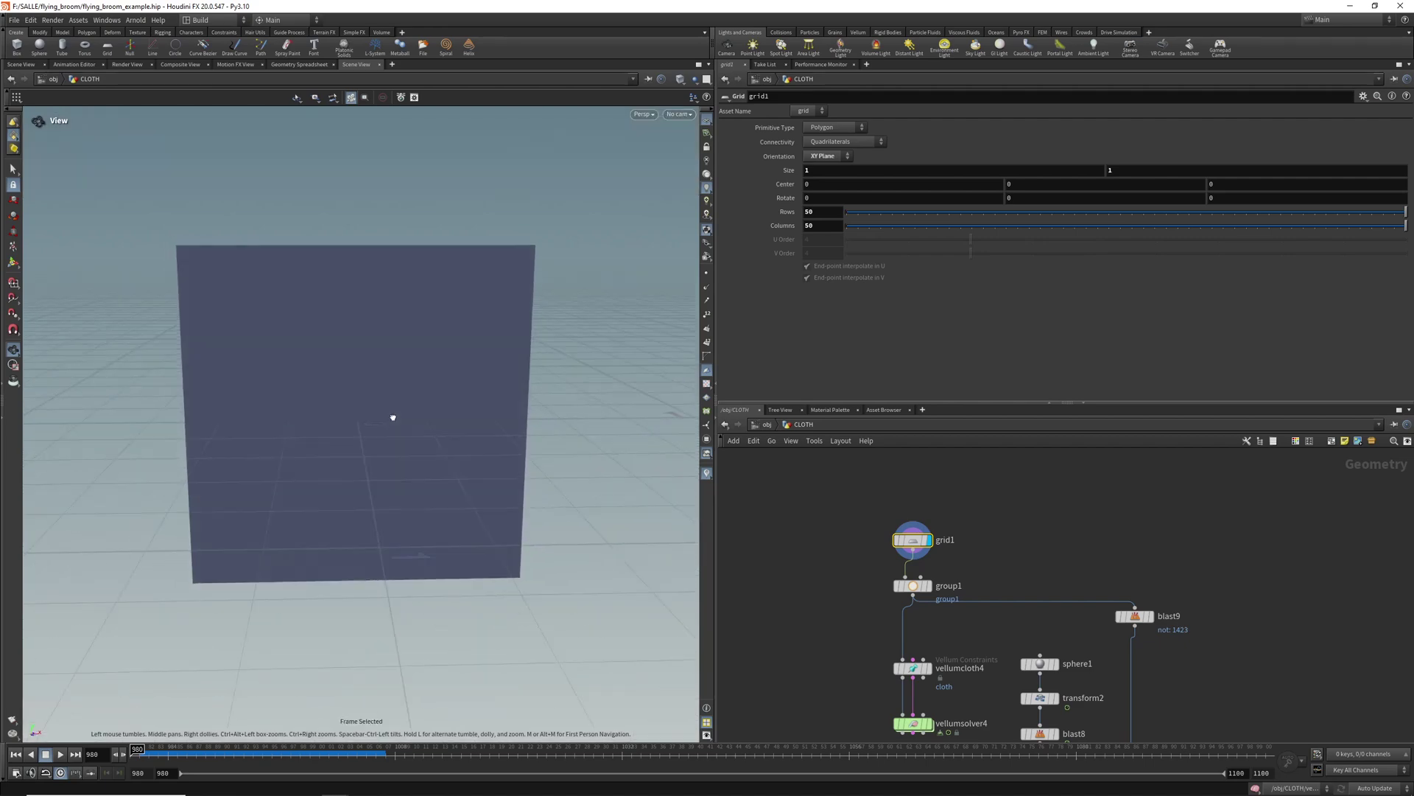
Step: Show transform2's sphere as a template beside the grid and scrub its motion to frame 1070 while orbiting
left_click(1055, 698)
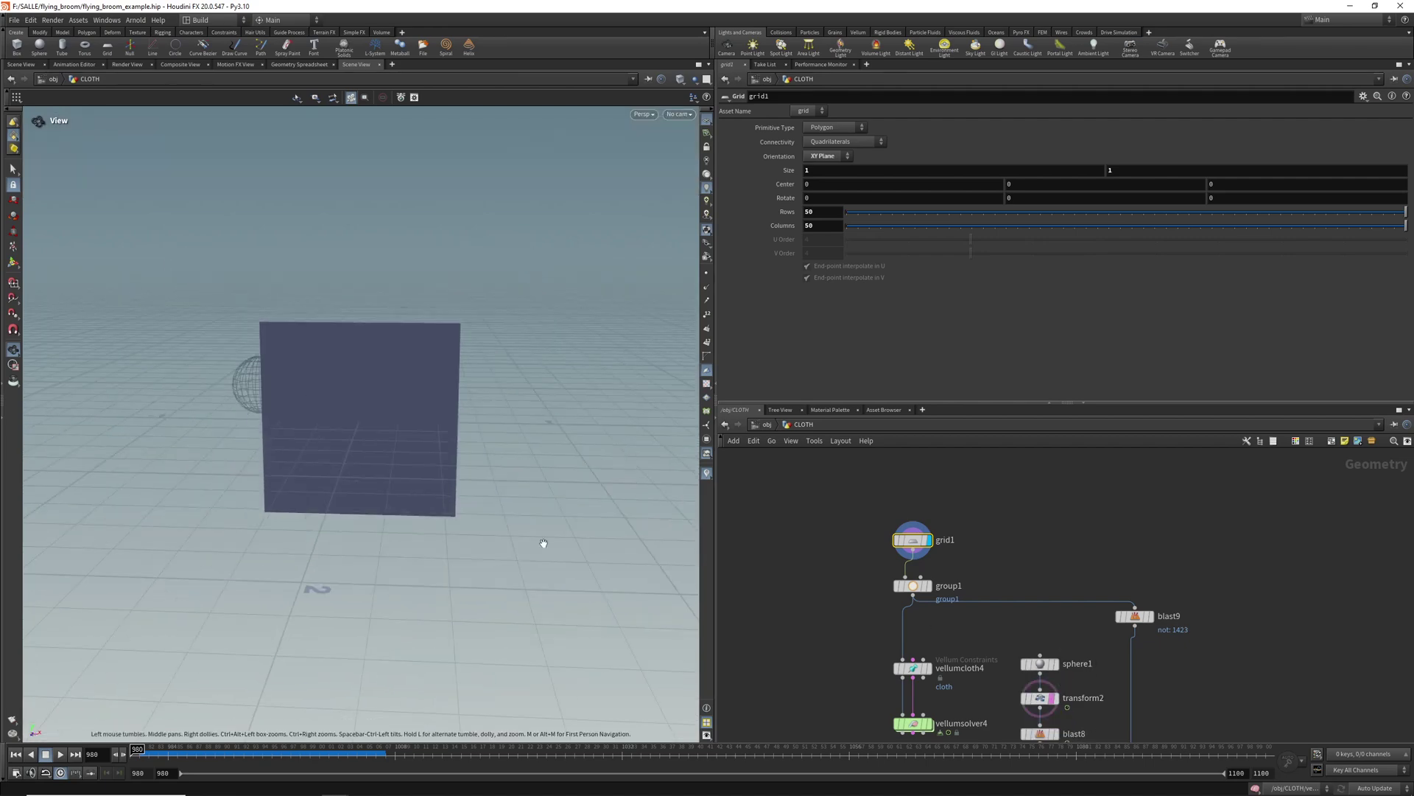
left_click_drag(543, 543, 284, 522)
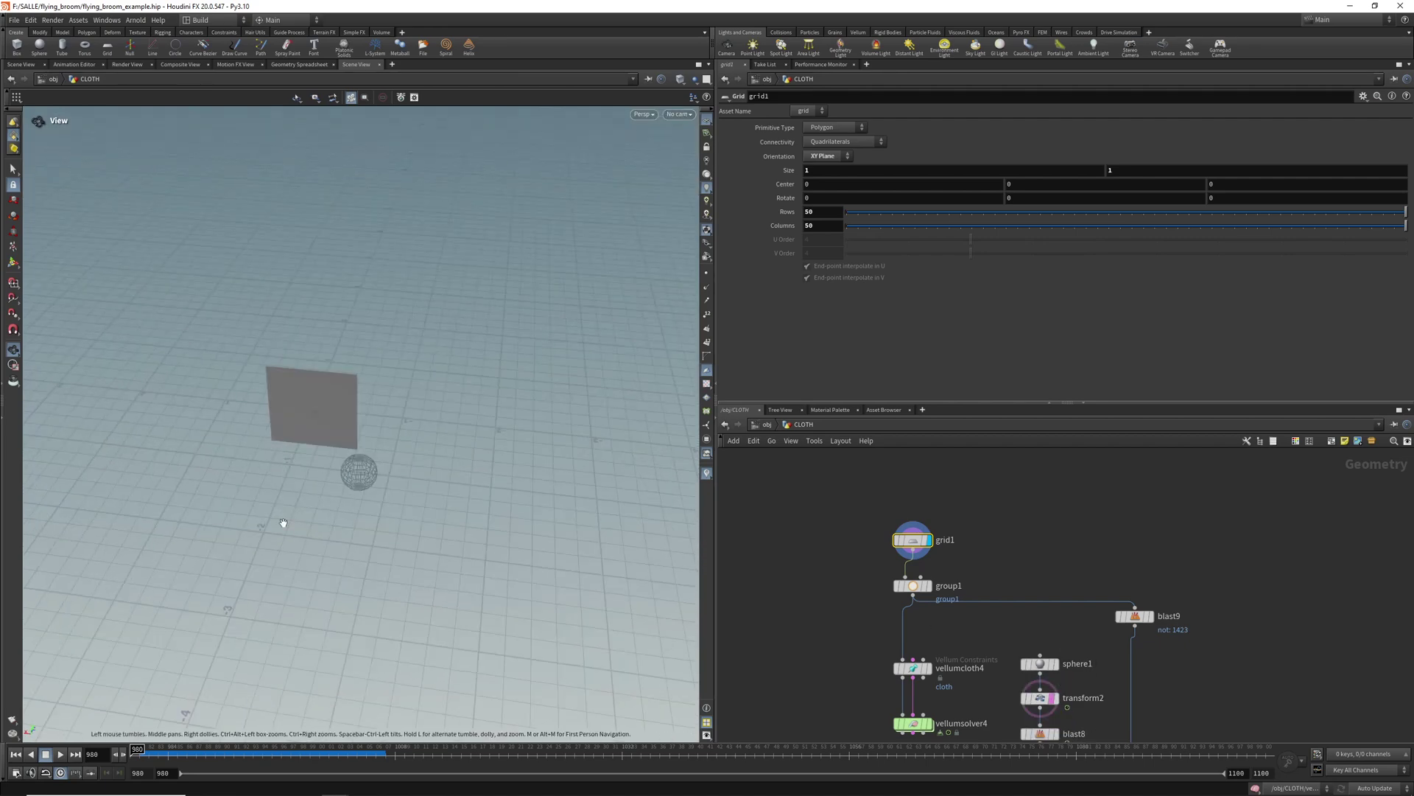
left_click_drag(188, 755, 986, 759)
middle_click_drag(505, 494, 458, 494)
left_click_drag(457, 495, 612, 566)
Step: Display blast9's single grid point, keep it as a template, and display the sphere point from blast8
middle_click_drag(1079, 633, 1096, 555)
scroll(1039, 583, "up", 3)
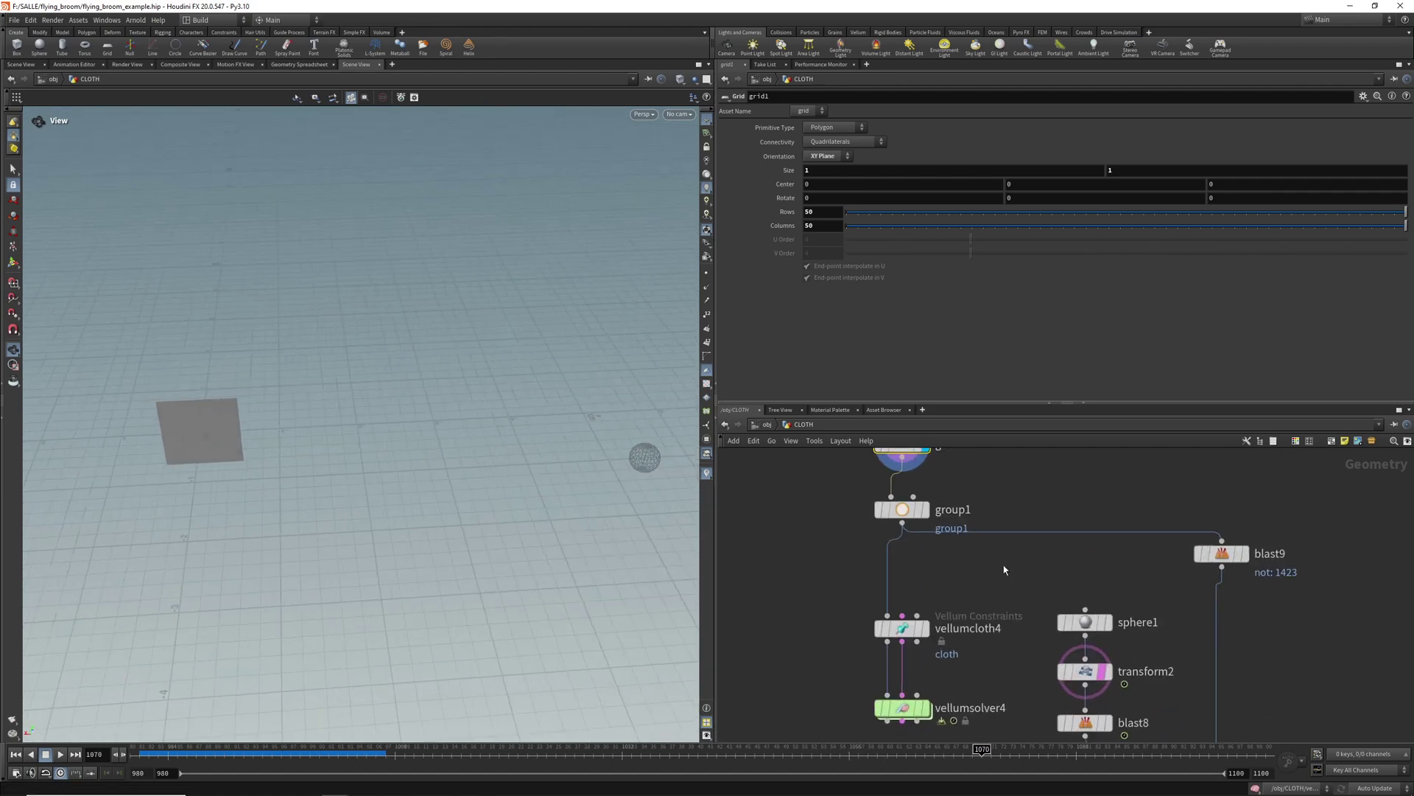
left_click(1244, 552)
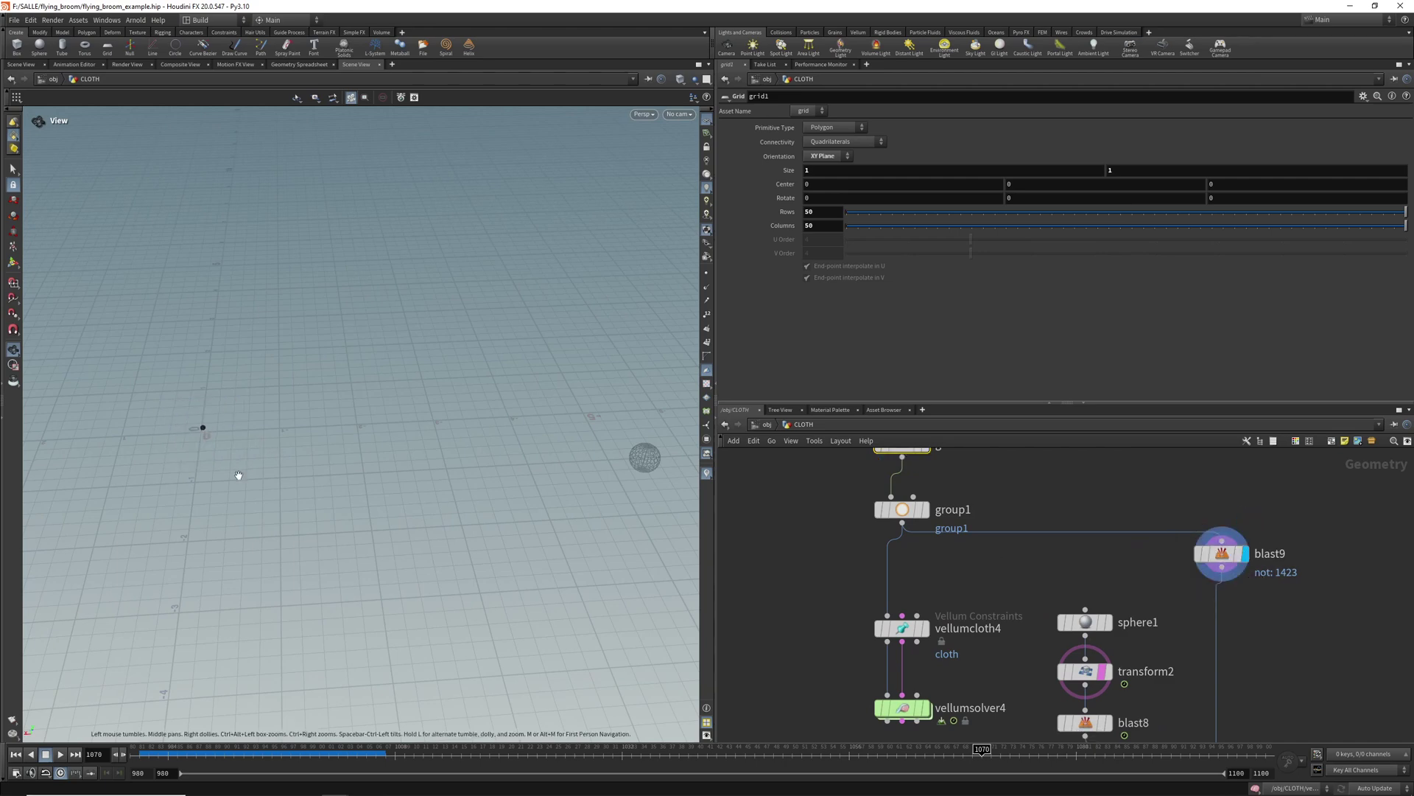
left_click(1249, 580)
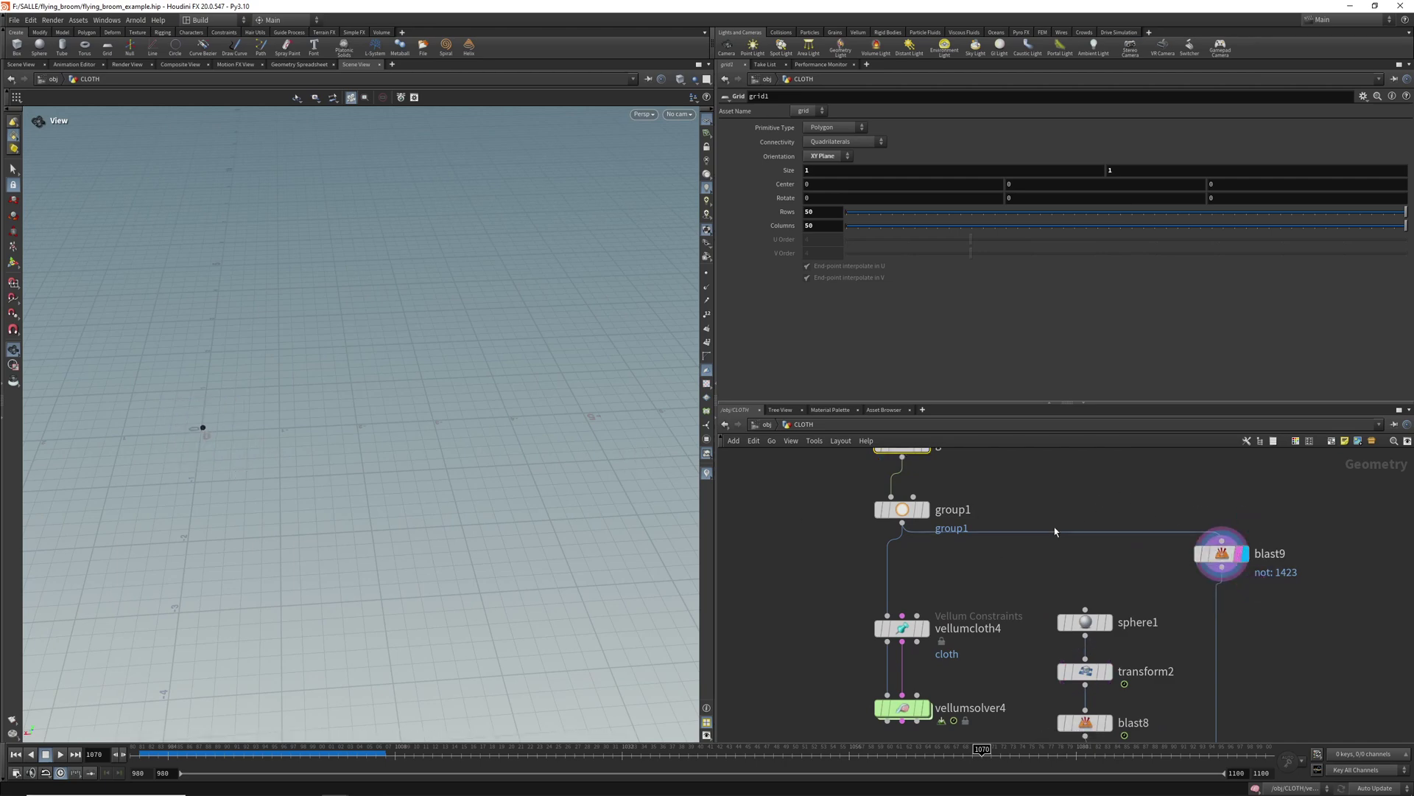
left_click(1108, 722)
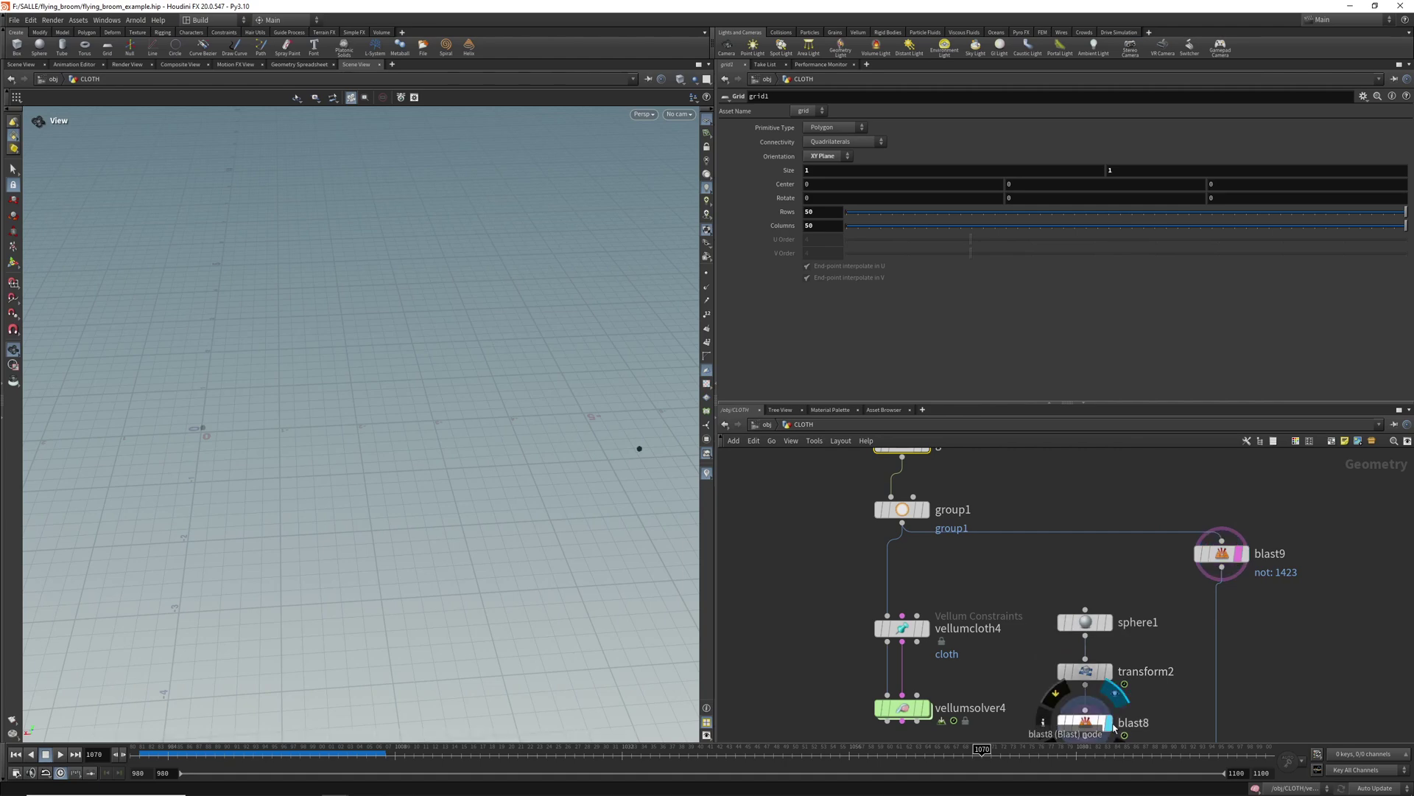
Step: Return to the first frame, play the motion of blast8's point and stop at frame 1067
key("ctrl+Up")
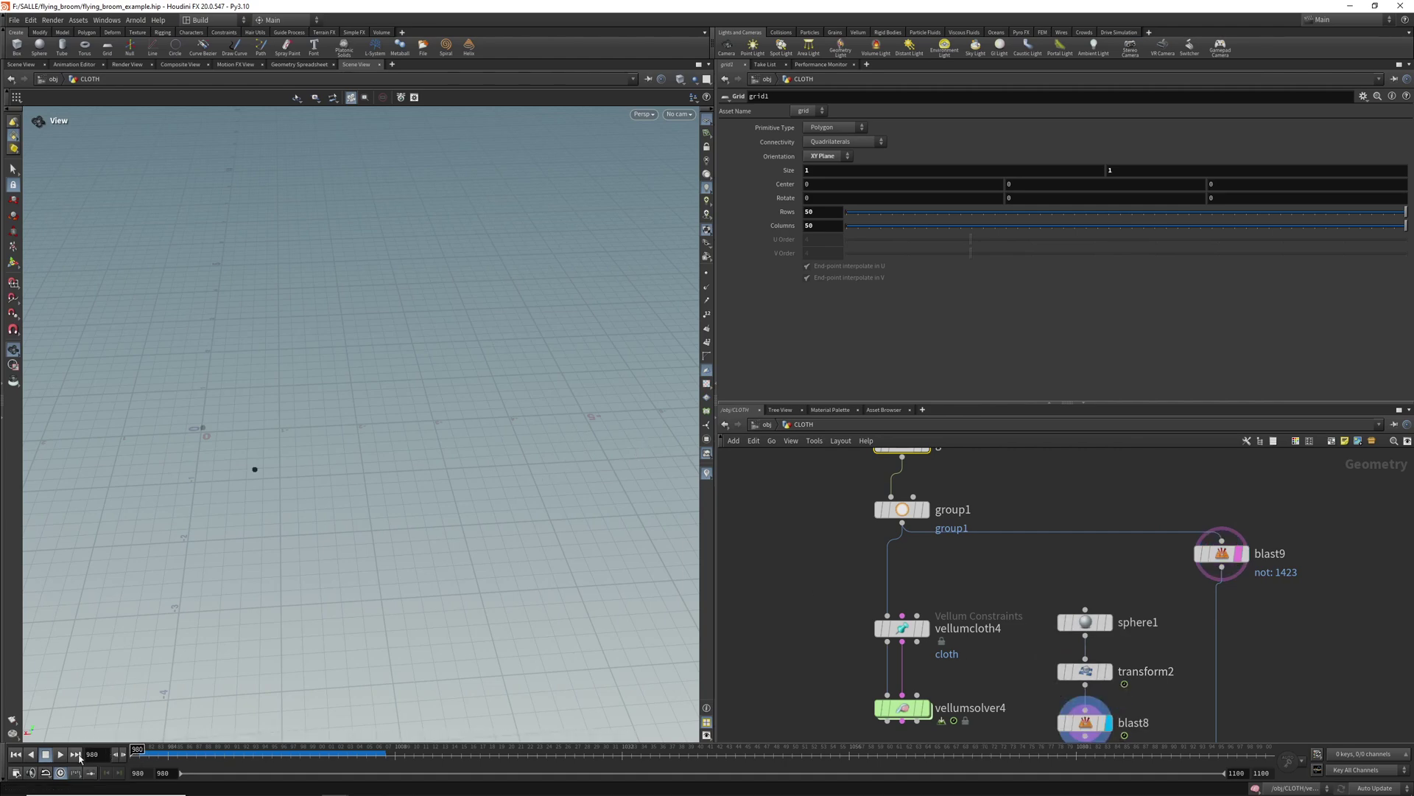
left_click(62, 754)
scroll(243, 465, "down", 3)
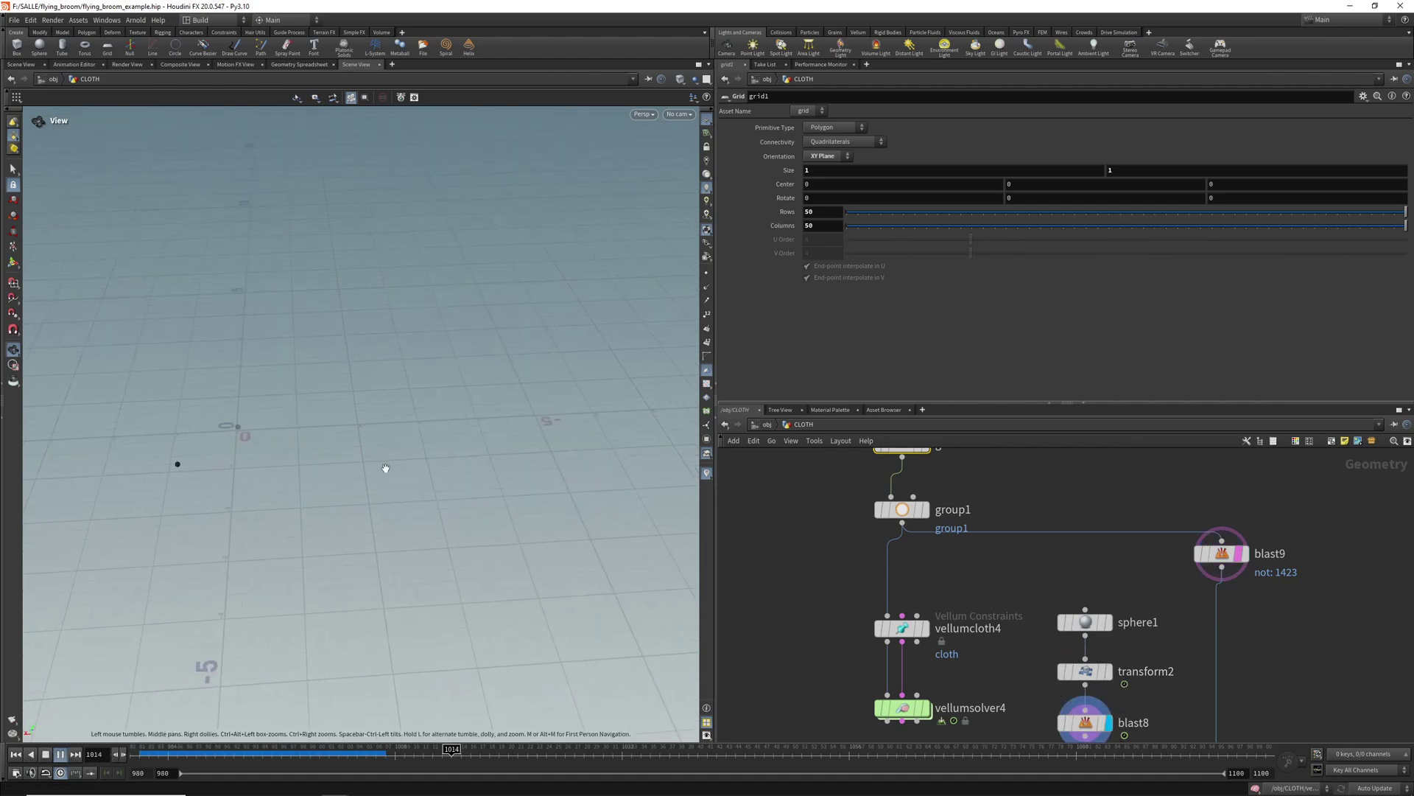
left_click(49, 752)
Step: Display attribwrangle1 below blast8 and examine its force VEXpression
middle_click_drag(1031, 632, 1016, 522)
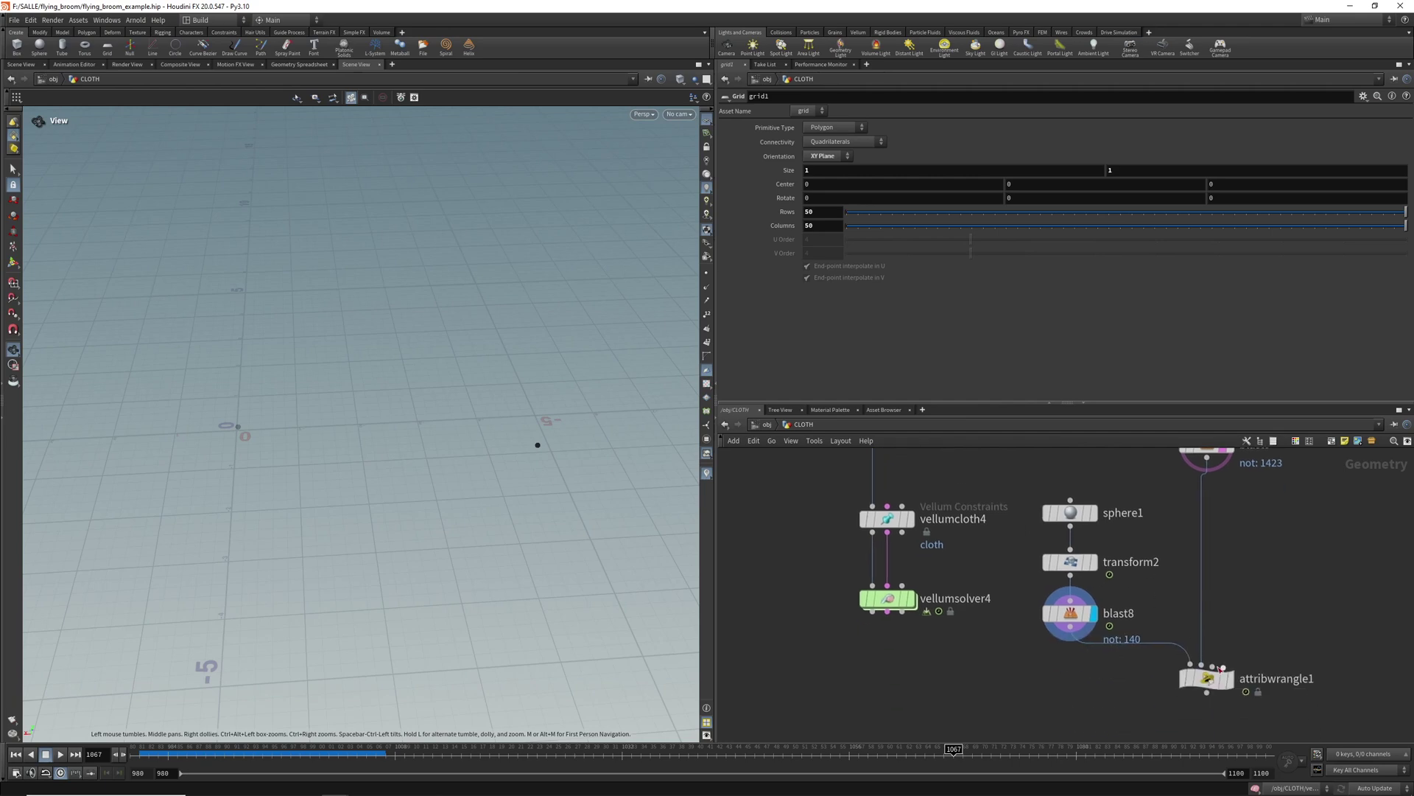
left_click(1205, 682)
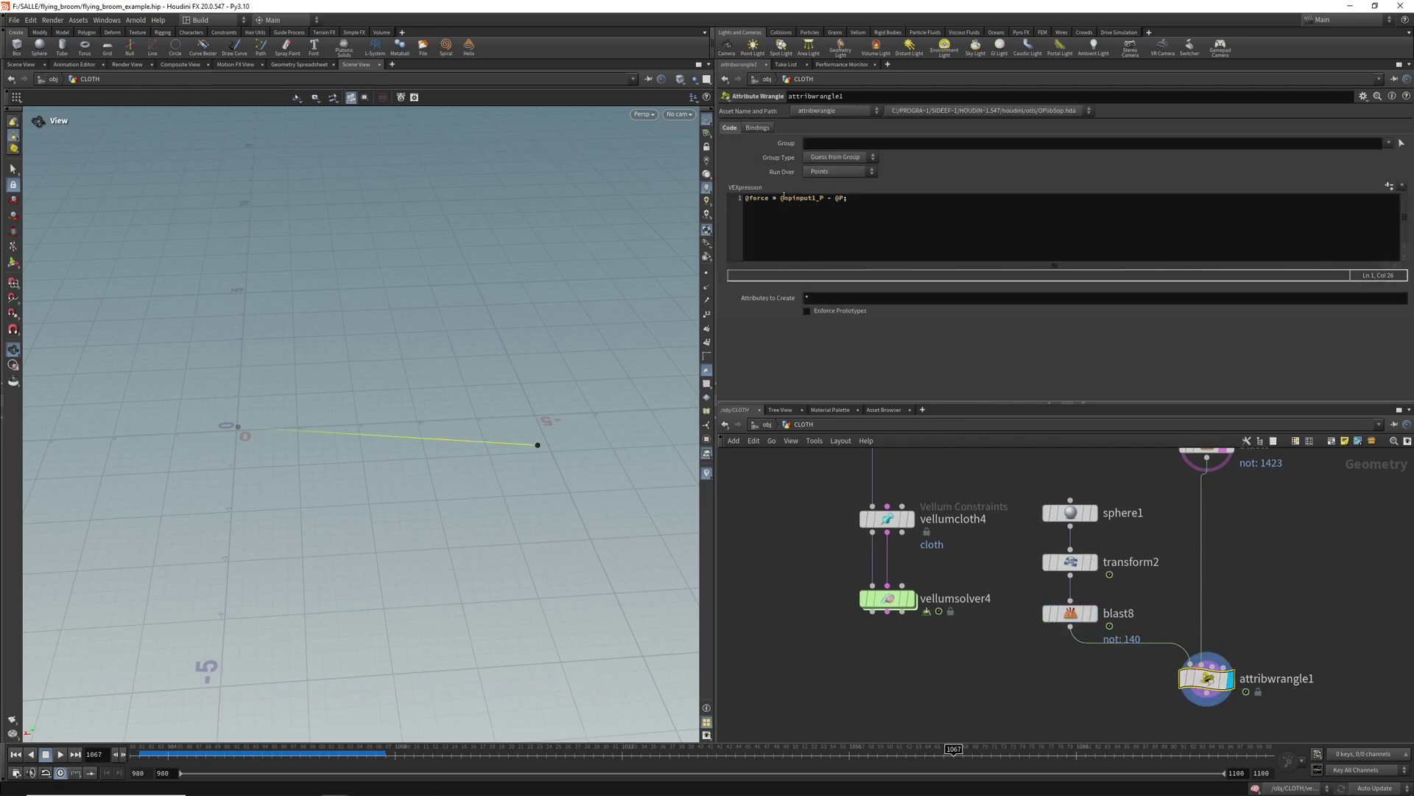
Step: Orbit around attribwrangle1's force vector and check the scene's force visualizer in the visualizer list
middle_click_drag(1235, 534, 1218, 600)
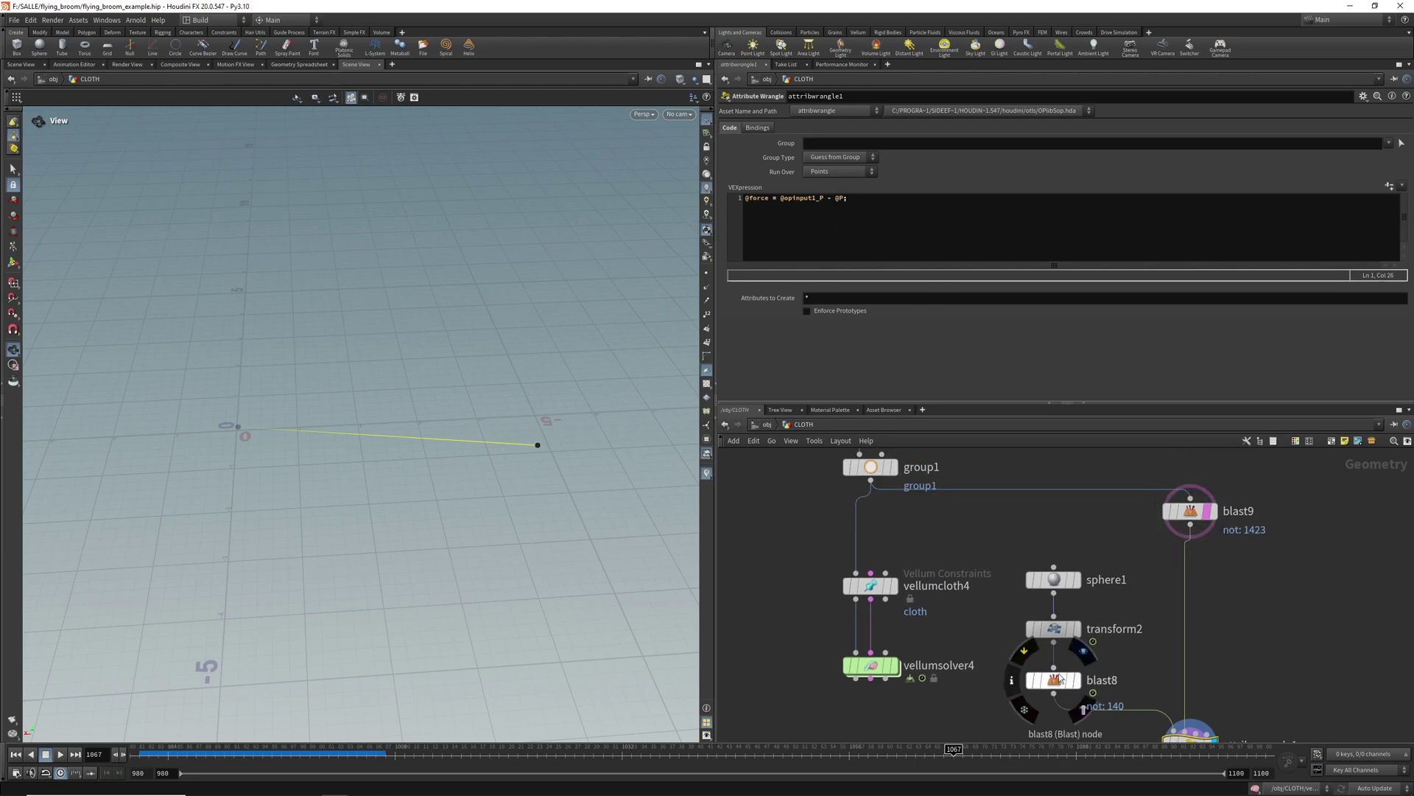
left_click_drag(440, 451, 651, 475)
right_click(705, 472)
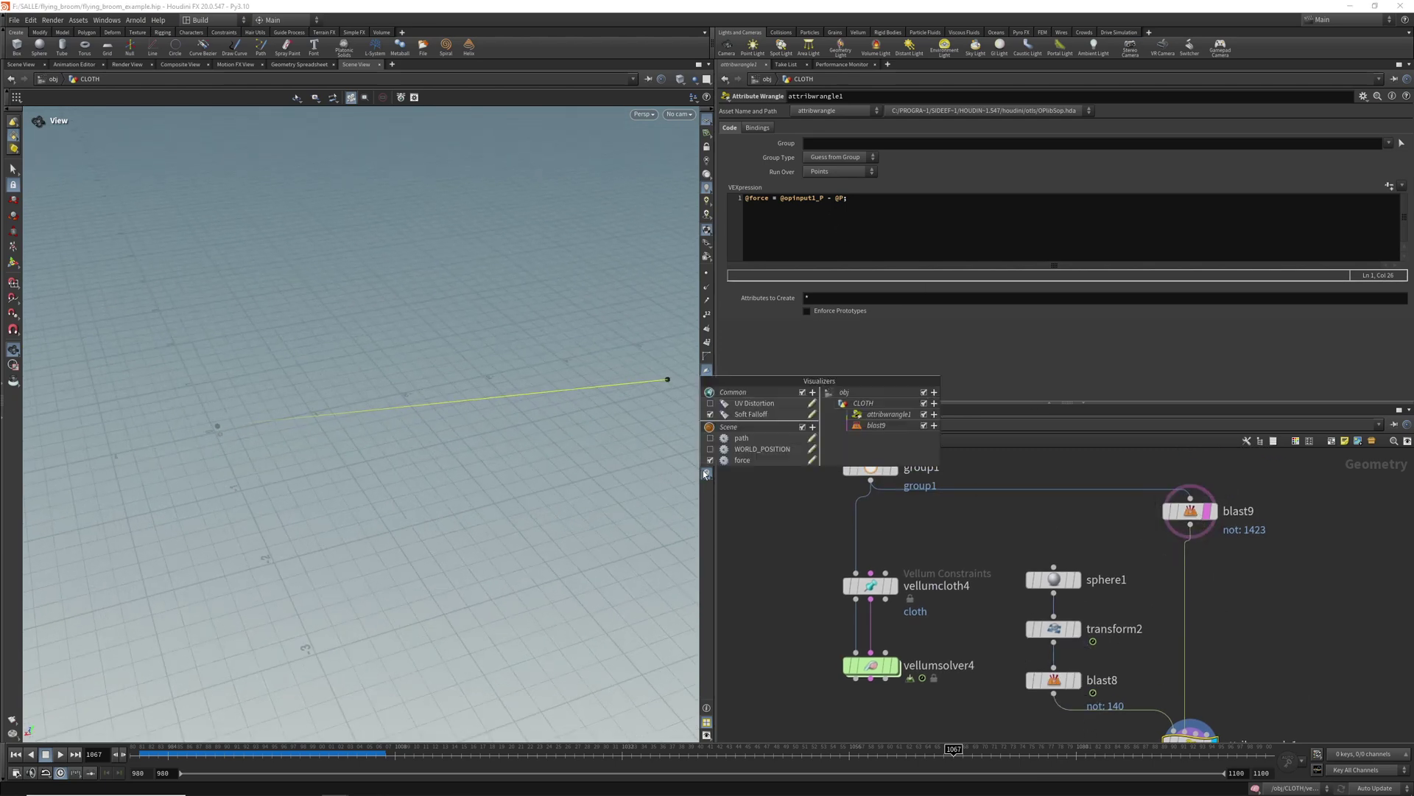
left_click_drag(468, 423, 368, 482)
Step: Play the animation, watch attribwrangle1's force vector from several angles, and stop at frame 1063
left_click(55, 754)
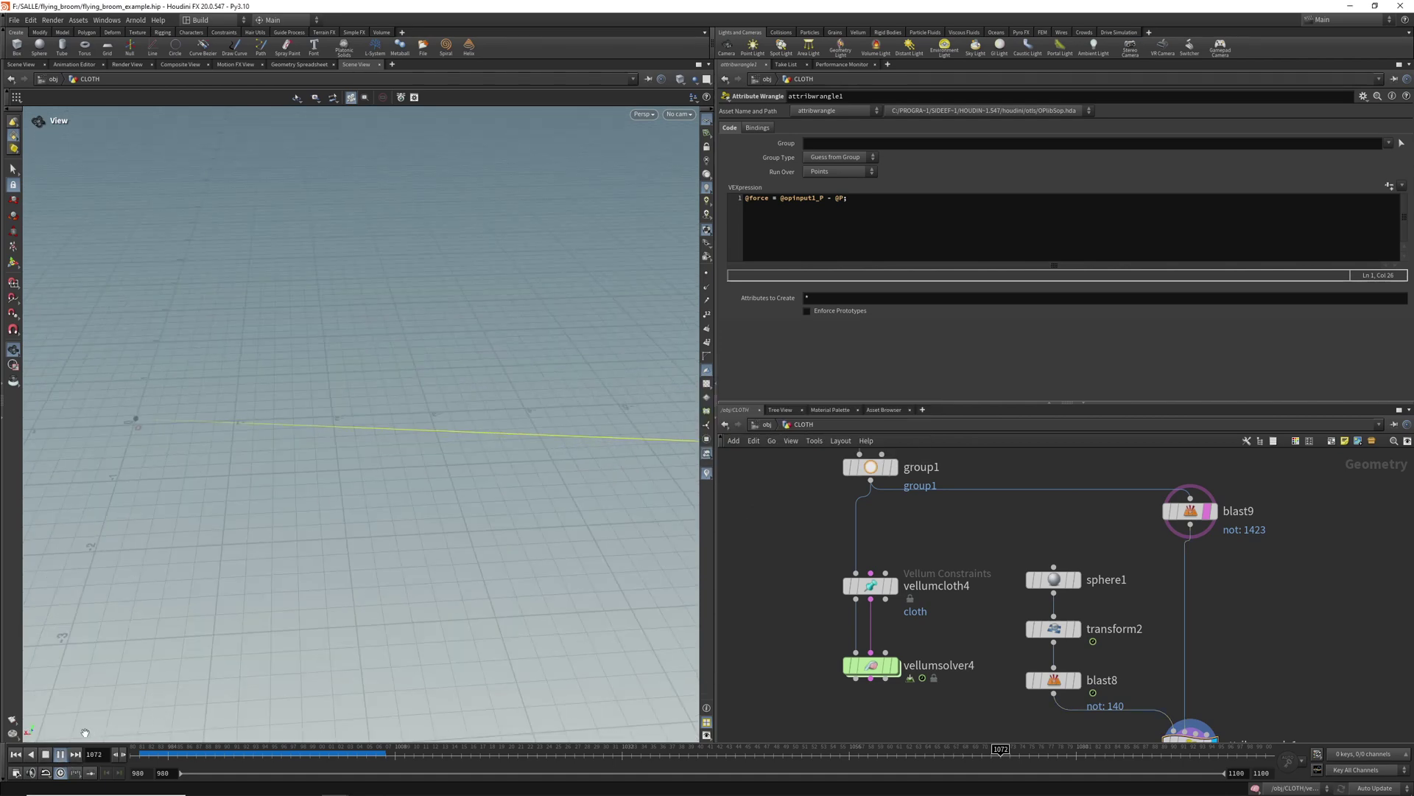
middle_click_drag(177, 549, 389, 549)
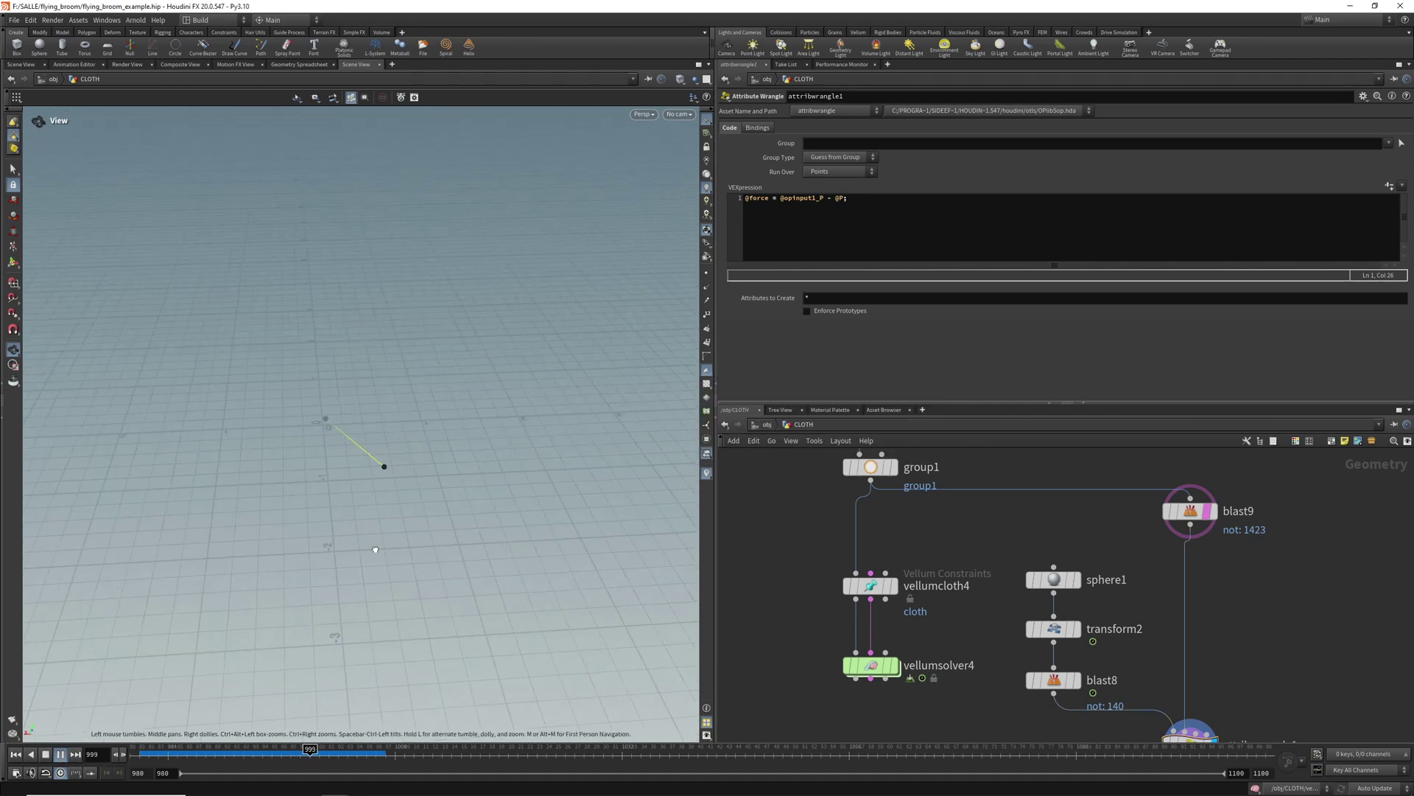
left_click_drag(269, 516, 303, 550)
middle_click_drag(562, 537, 335, 553)
left_click_drag(335, 554, 582, 354)
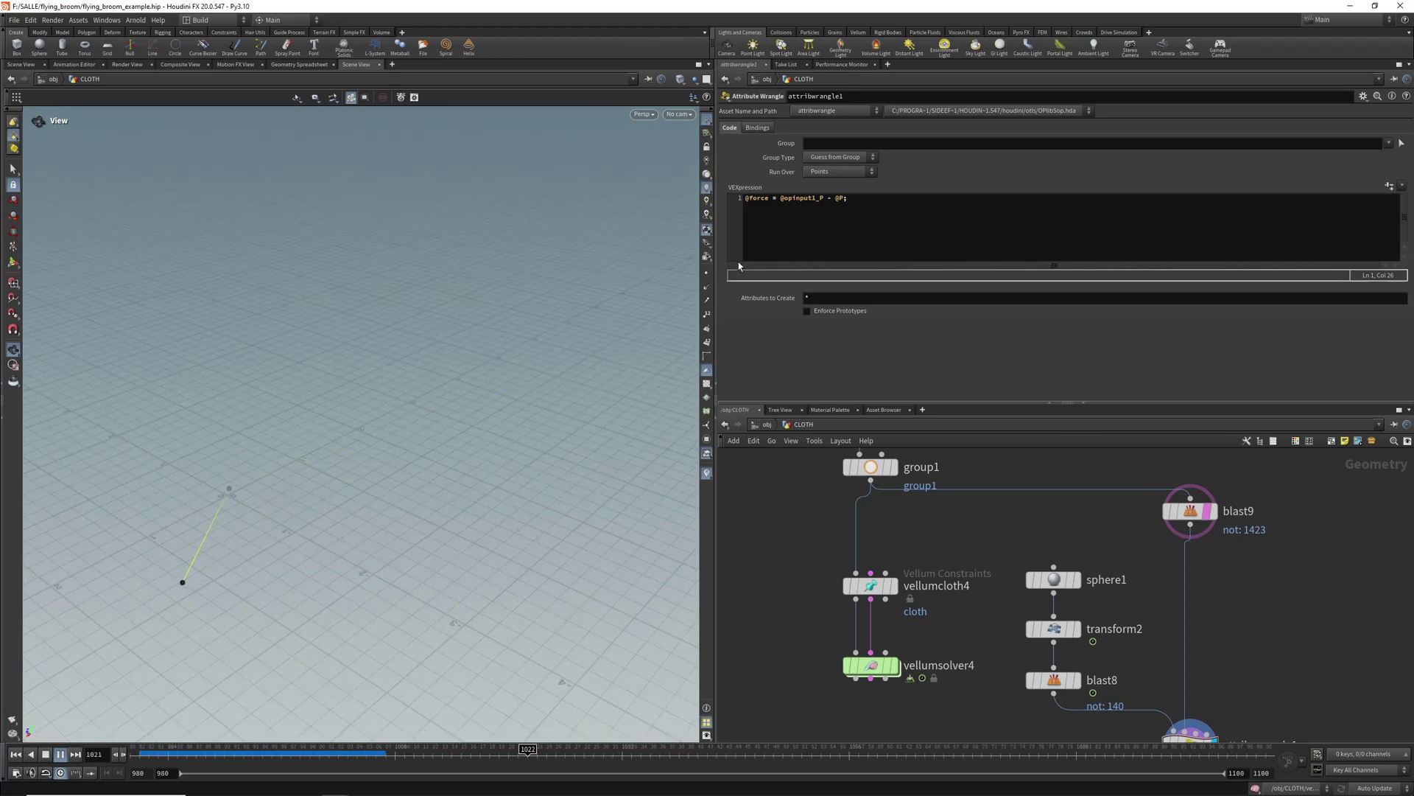
left_click(50, 754)
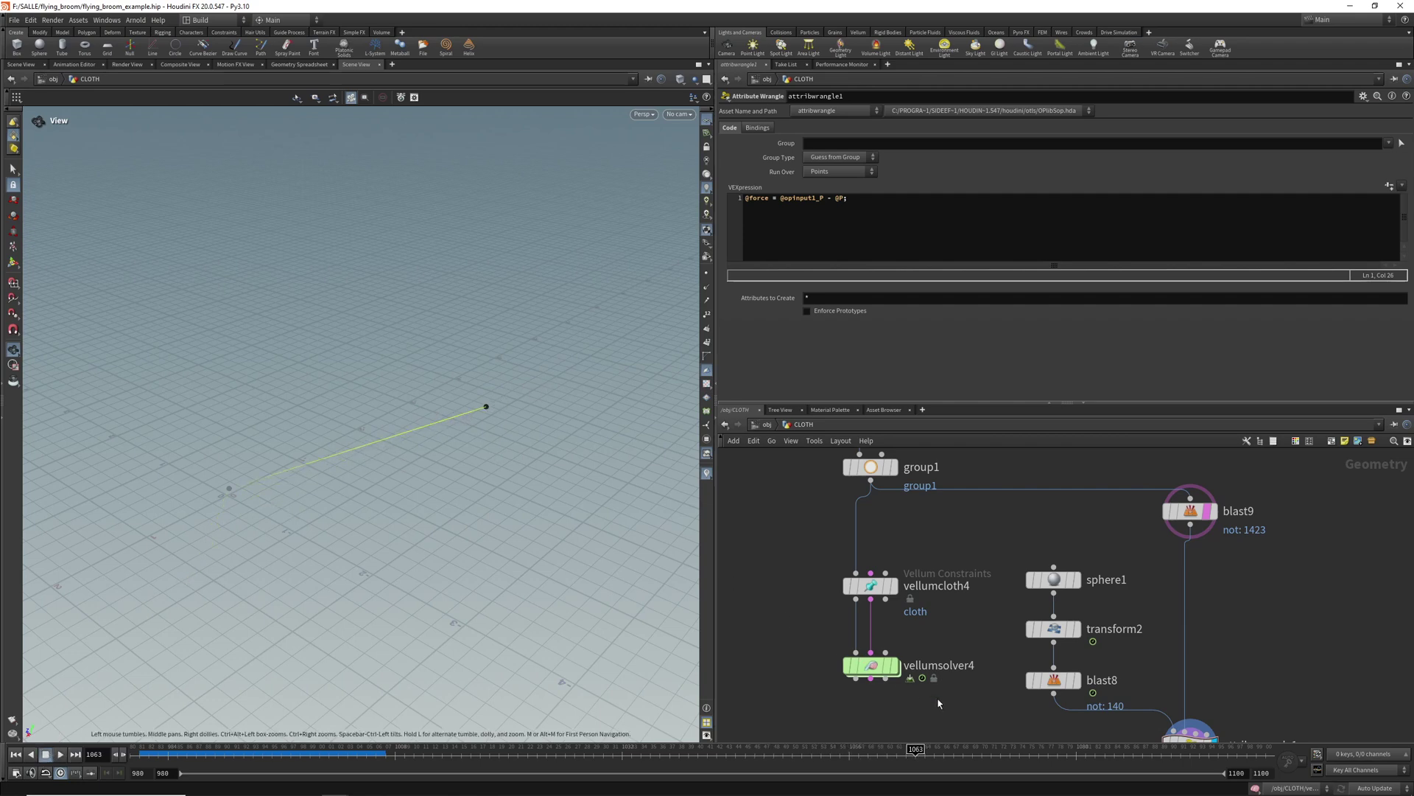
Step: Return to frame 980 and examine the point() expressions driving vellumsolver4's Built-in Wind
middle_click_drag(983, 717, 974, 625)
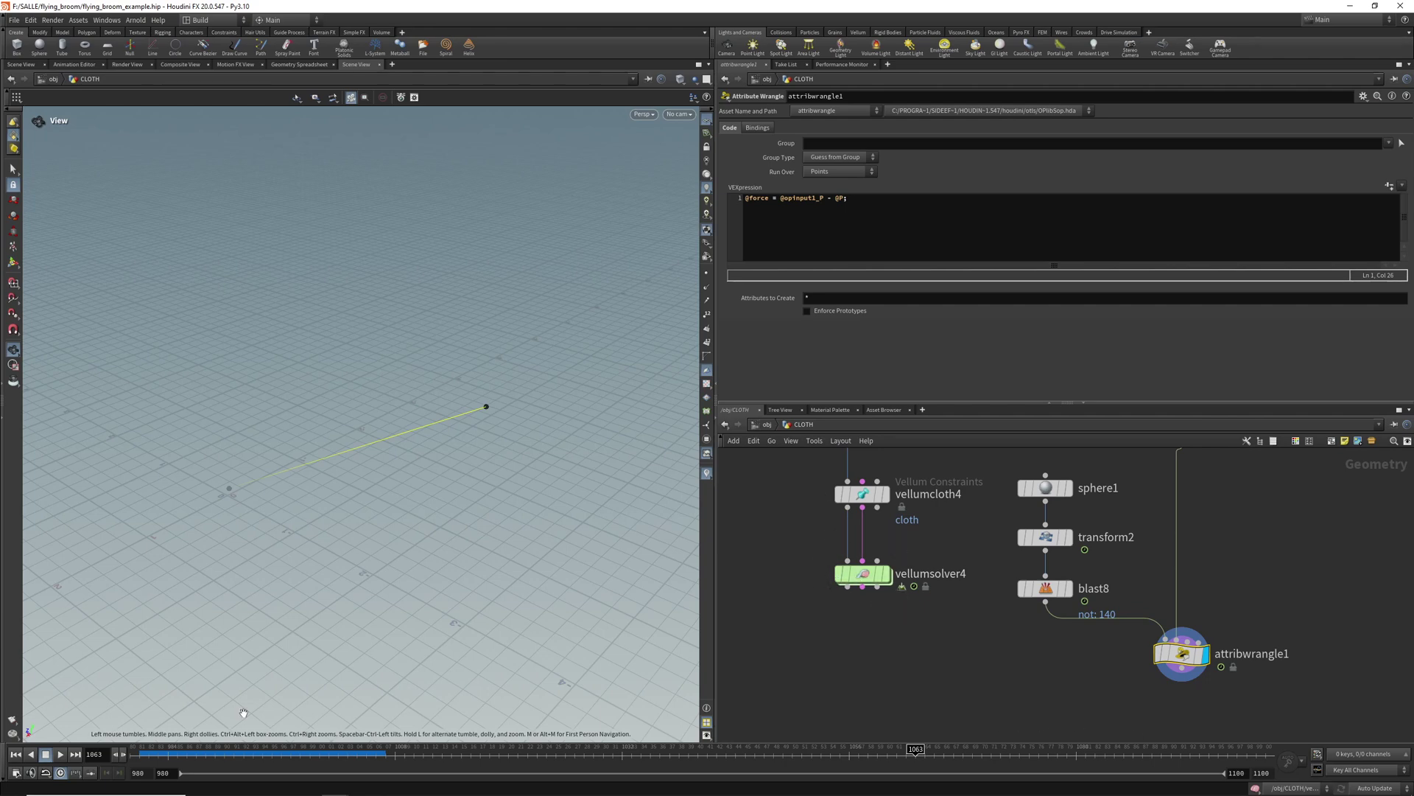
left_click(16, 755)
left_click(863, 574)
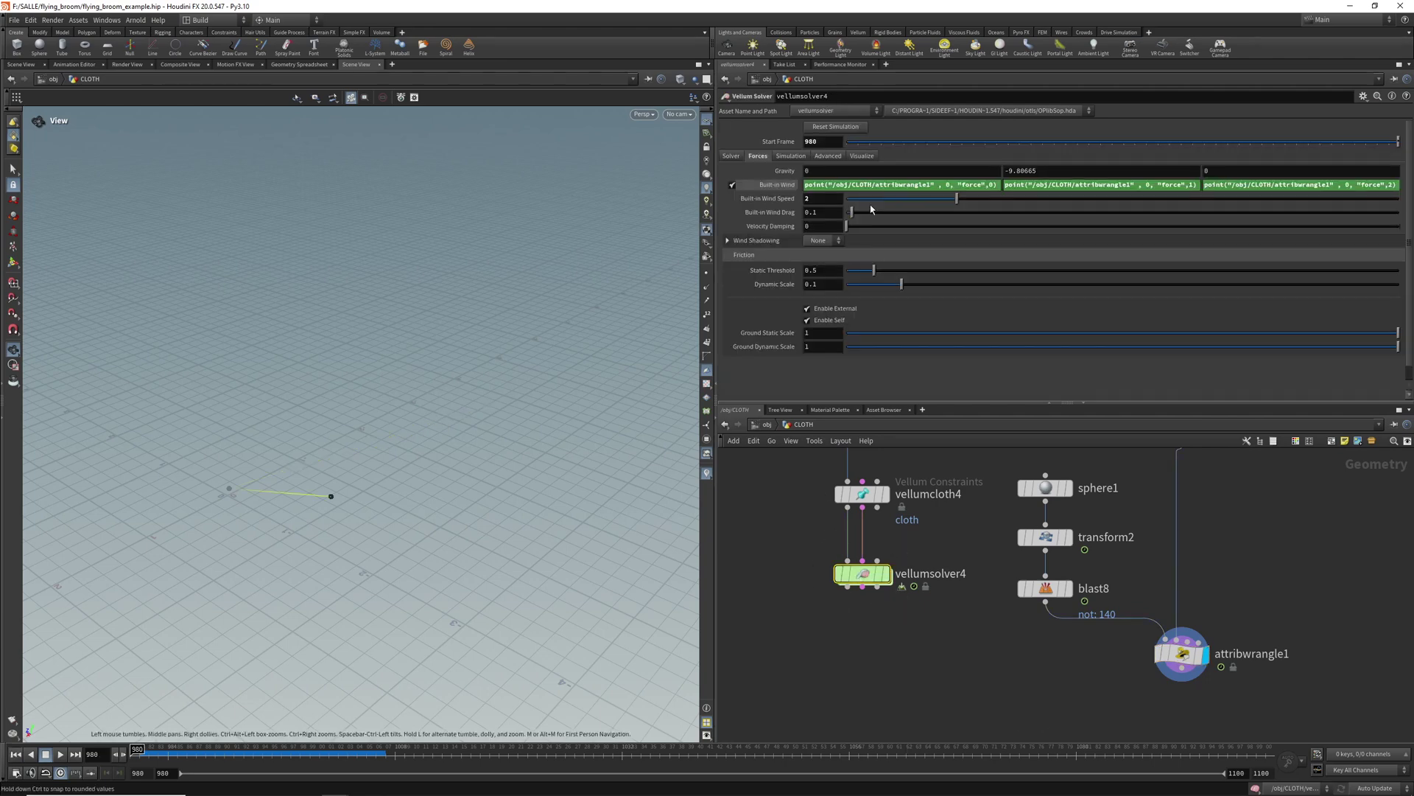
left_click(818, 184)
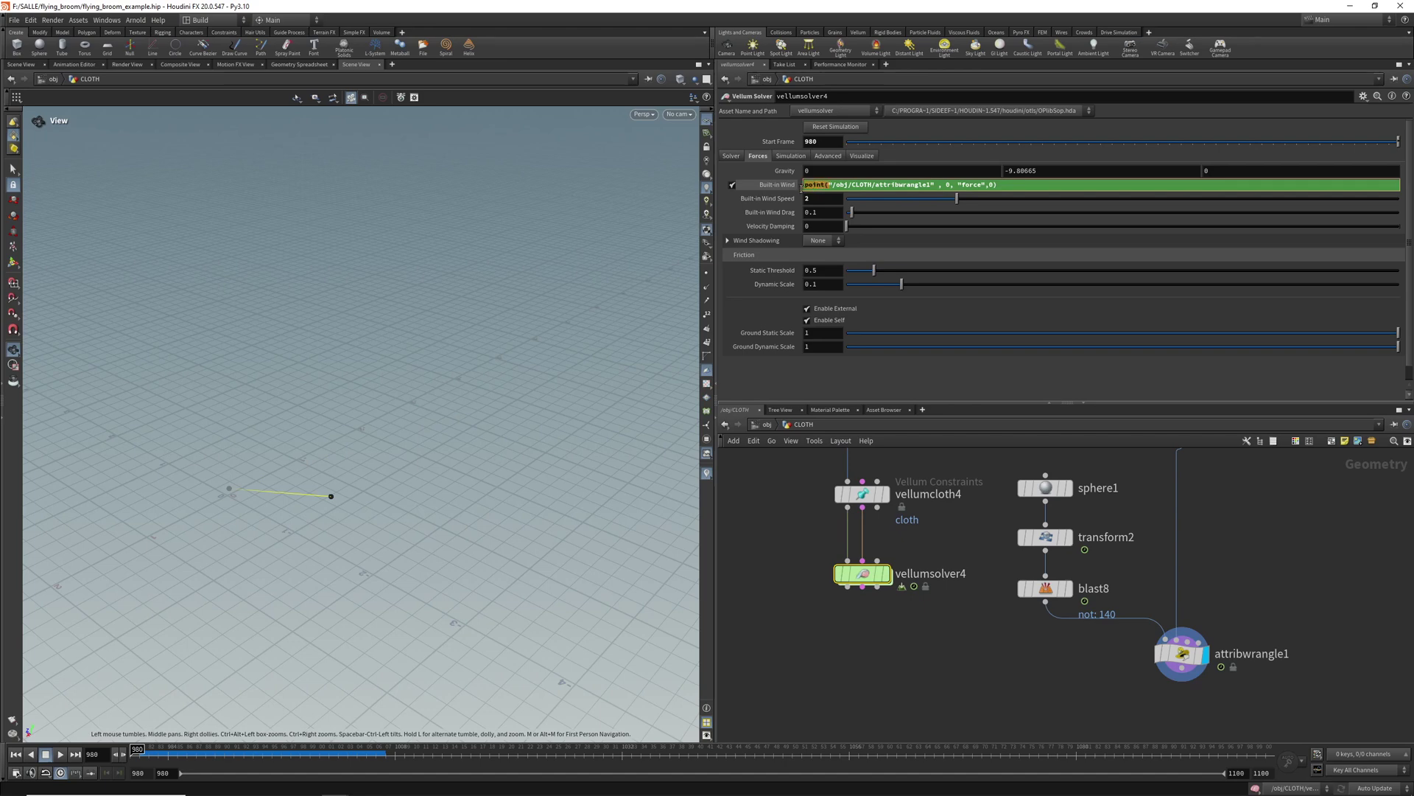
left_click_drag(831, 184, 893, 185)
left_click(950, 185)
key("BackSpace")
left_click(1275, 599)
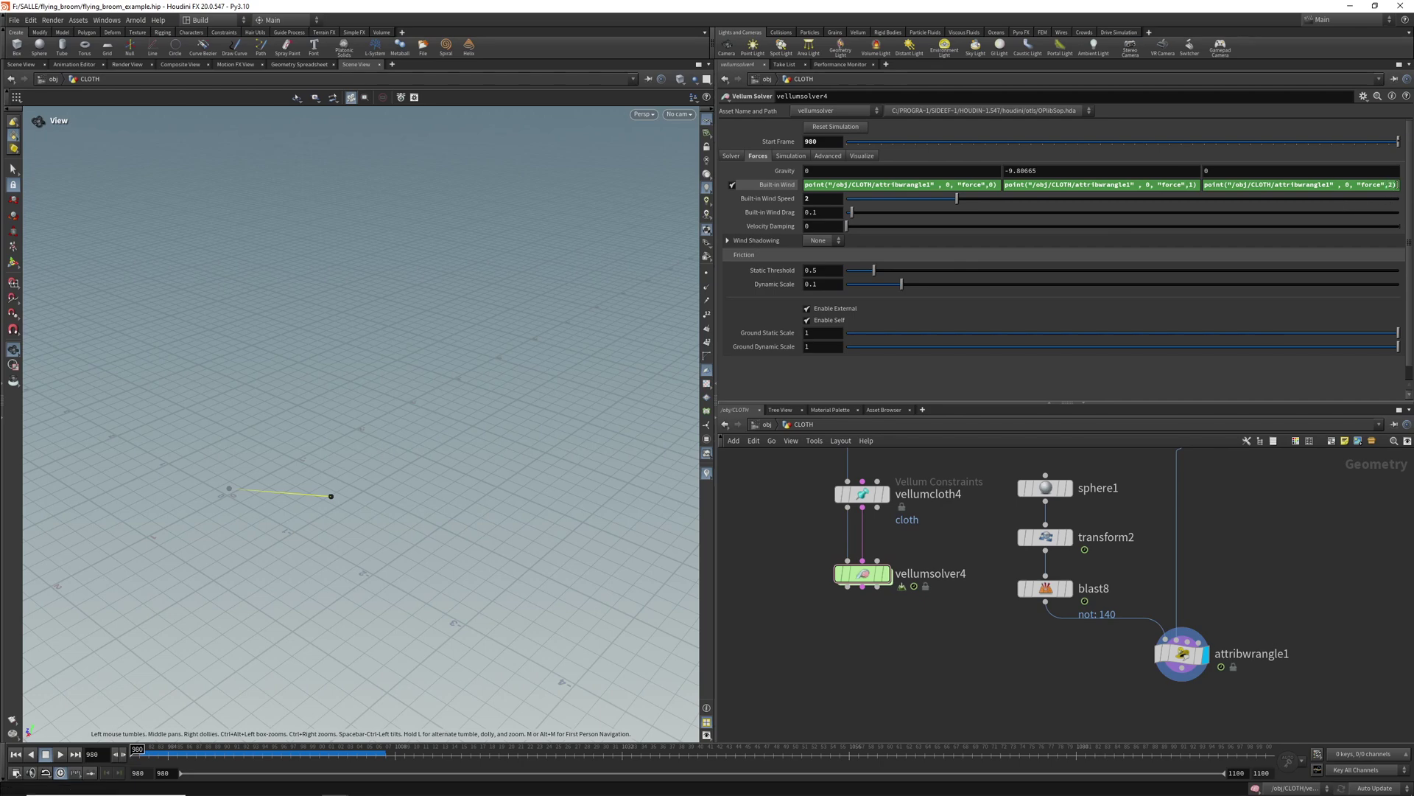
Step: Show the evaluated Built-in Wind values of vellumsolver4 and scrub to frame 1071 to compare them with the force vector
left_click(778, 184)
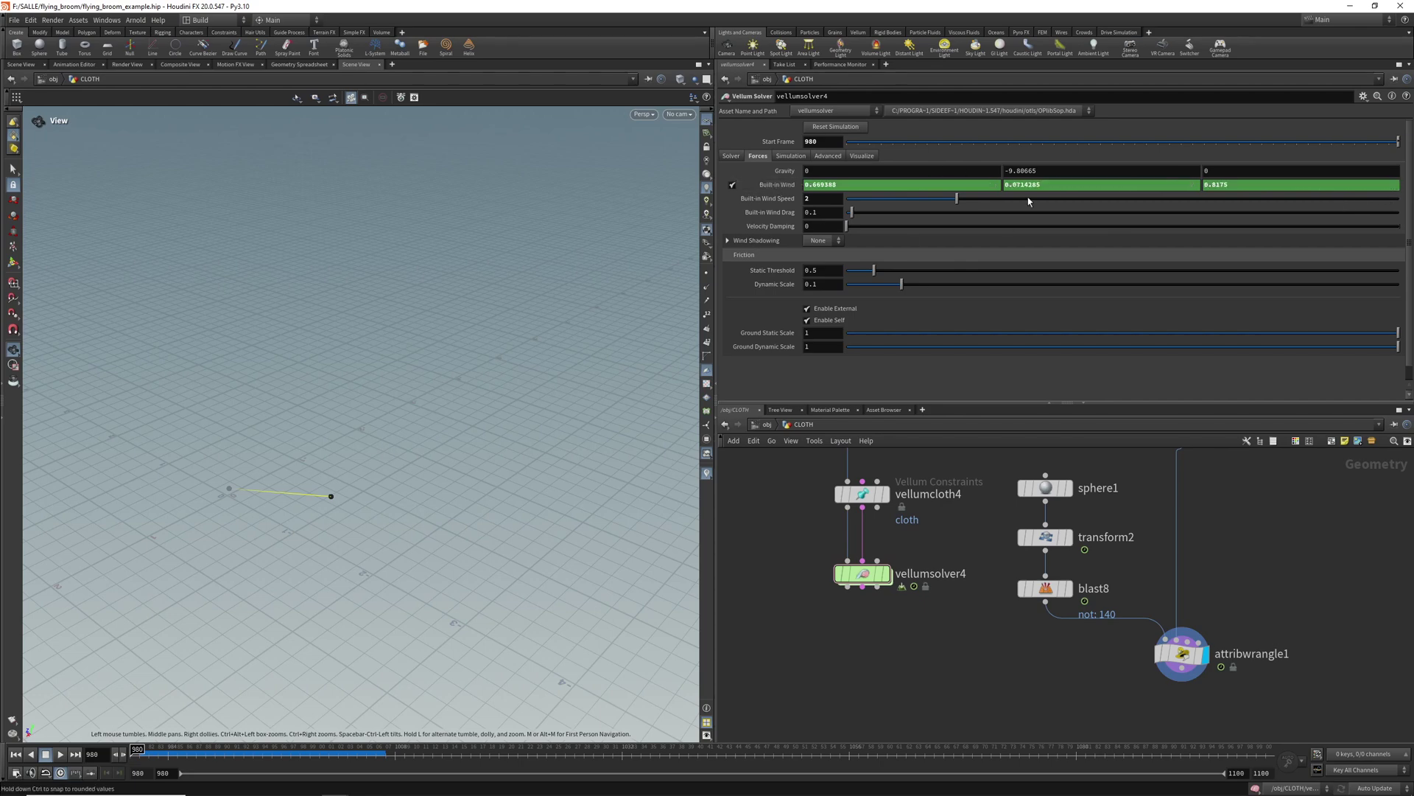
left_click_drag(137, 752, 557, 756)
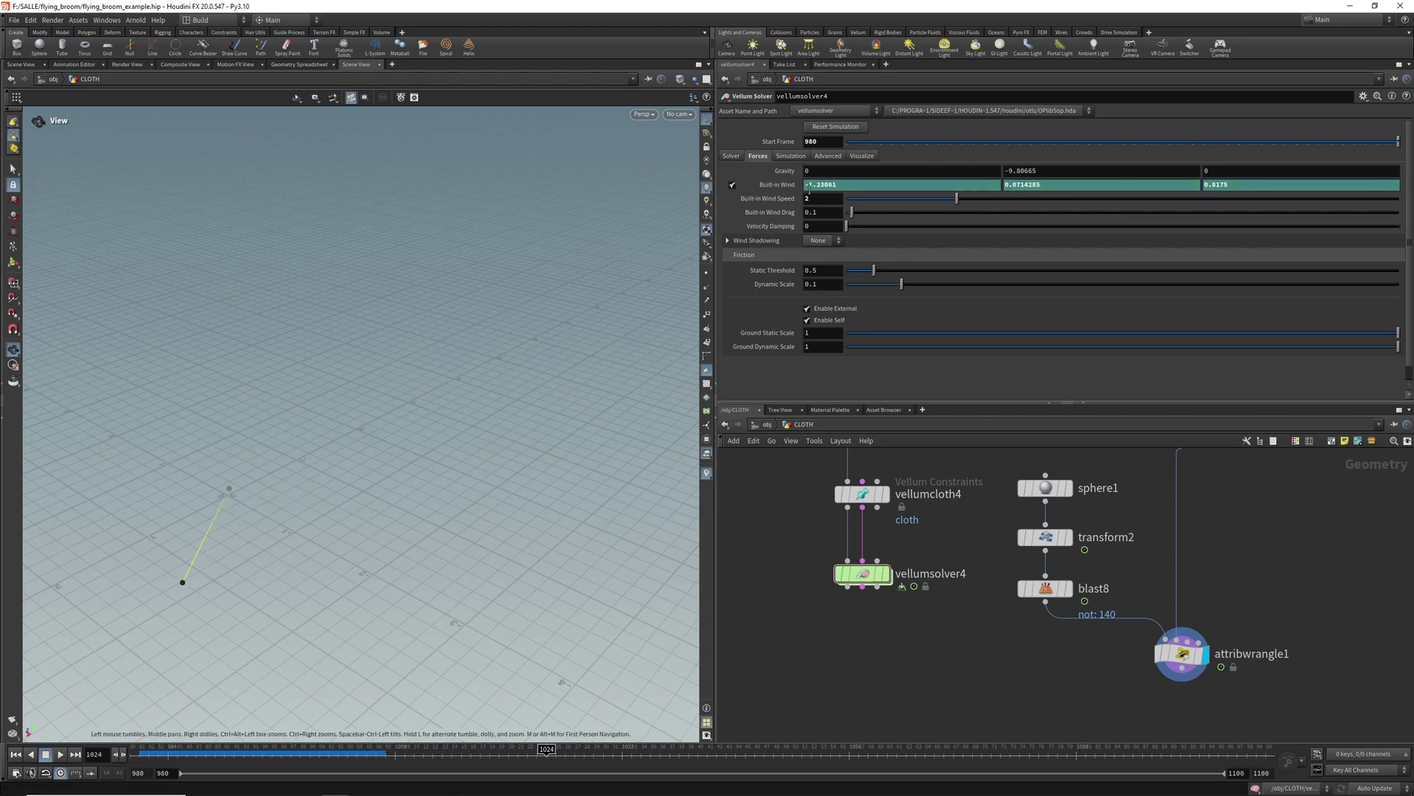
left_click_drag(525, 433, 407, 561)
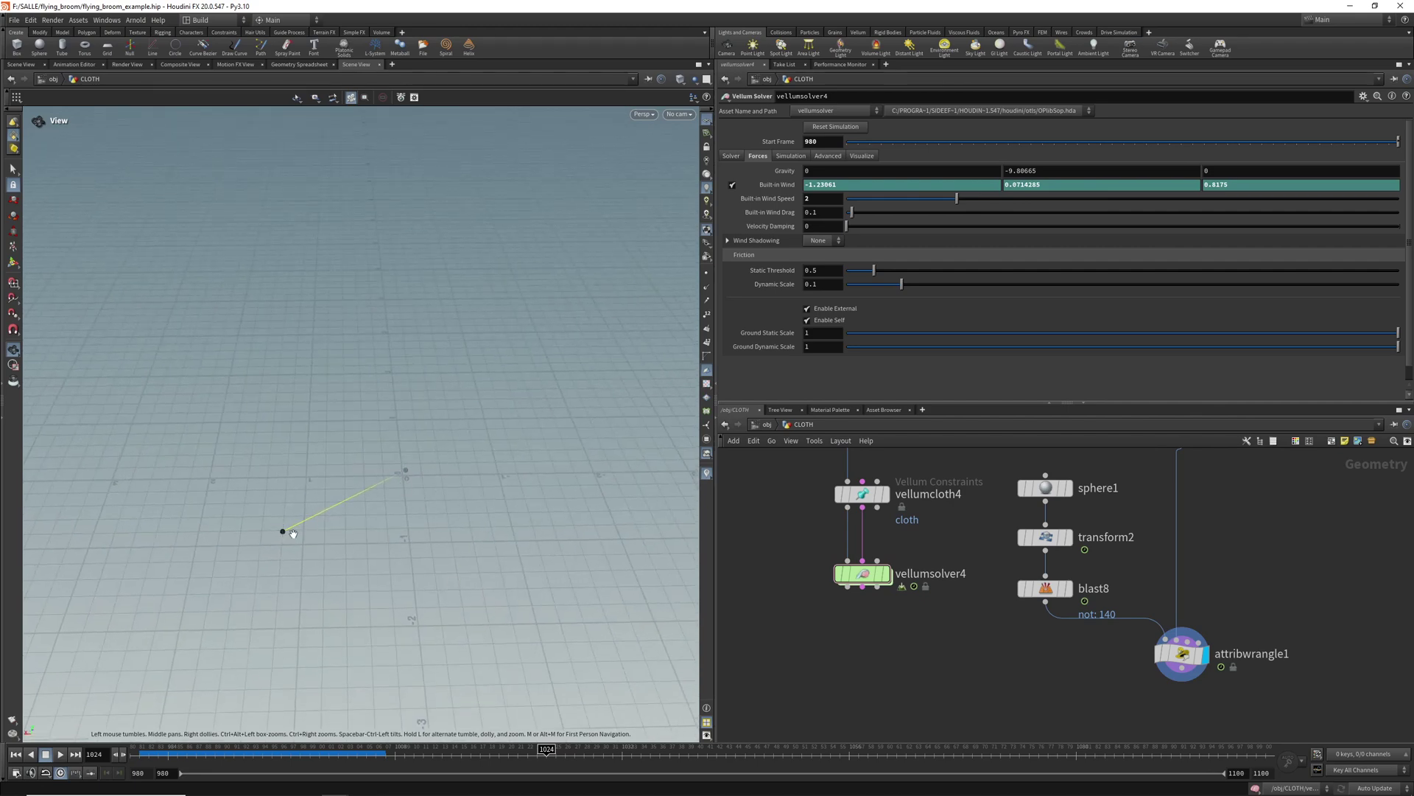
left_click_drag(651, 751, 992, 769)
middle_click_drag(499, 423, 328, 403)
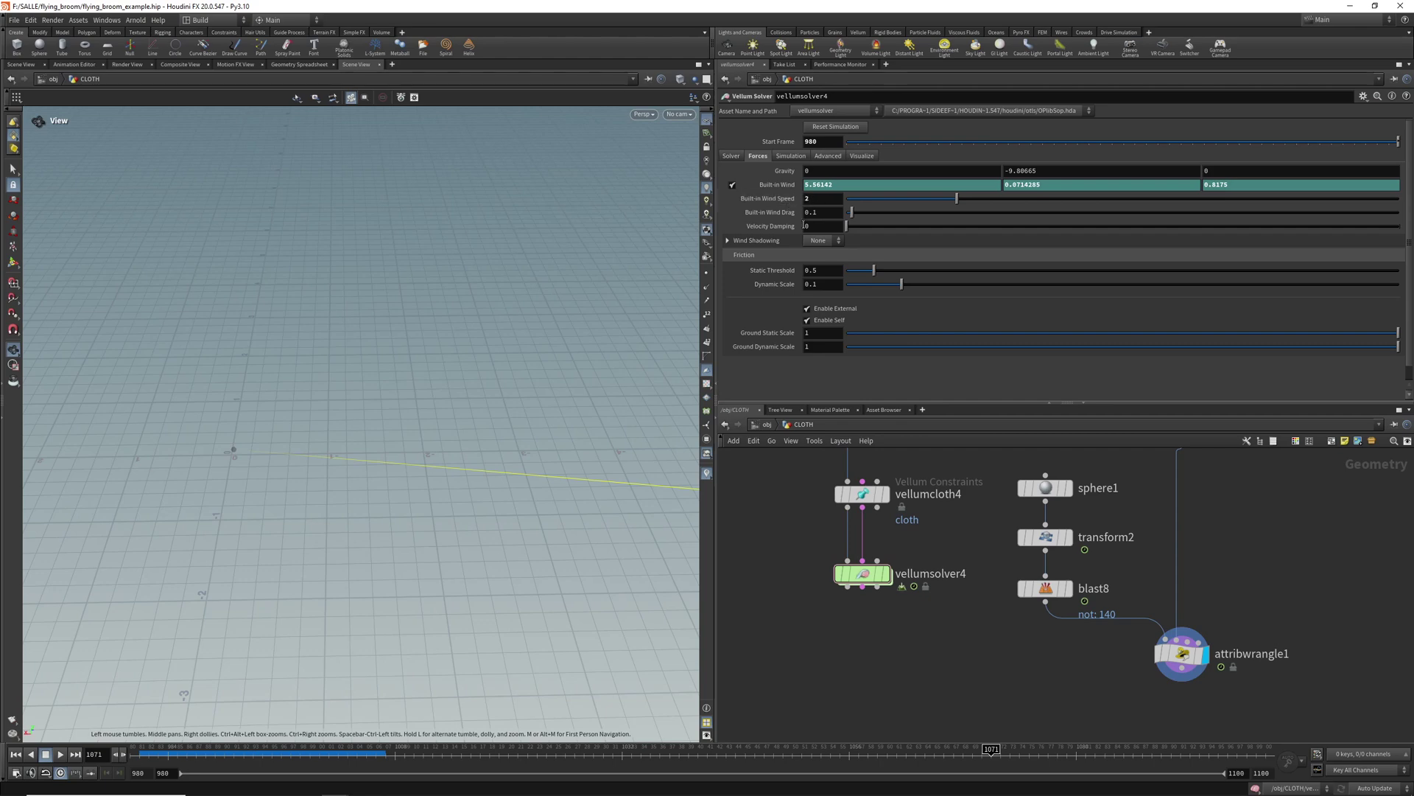
Step: Return to frame 980, display vellumsolver4 and play its cloth simulation
middle_click_drag(803, 666, 853, 653)
left_click(15, 754)
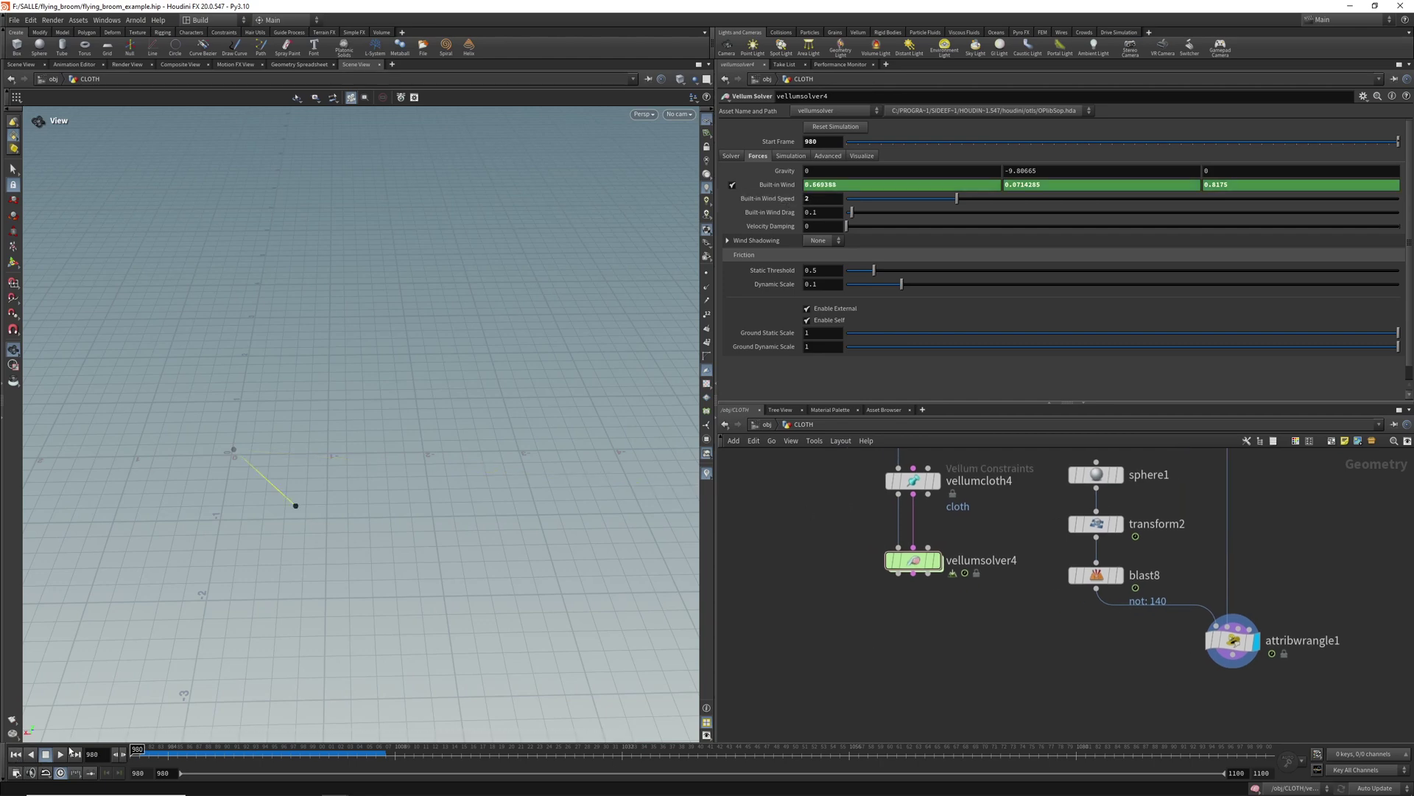
left_click(934, 560)
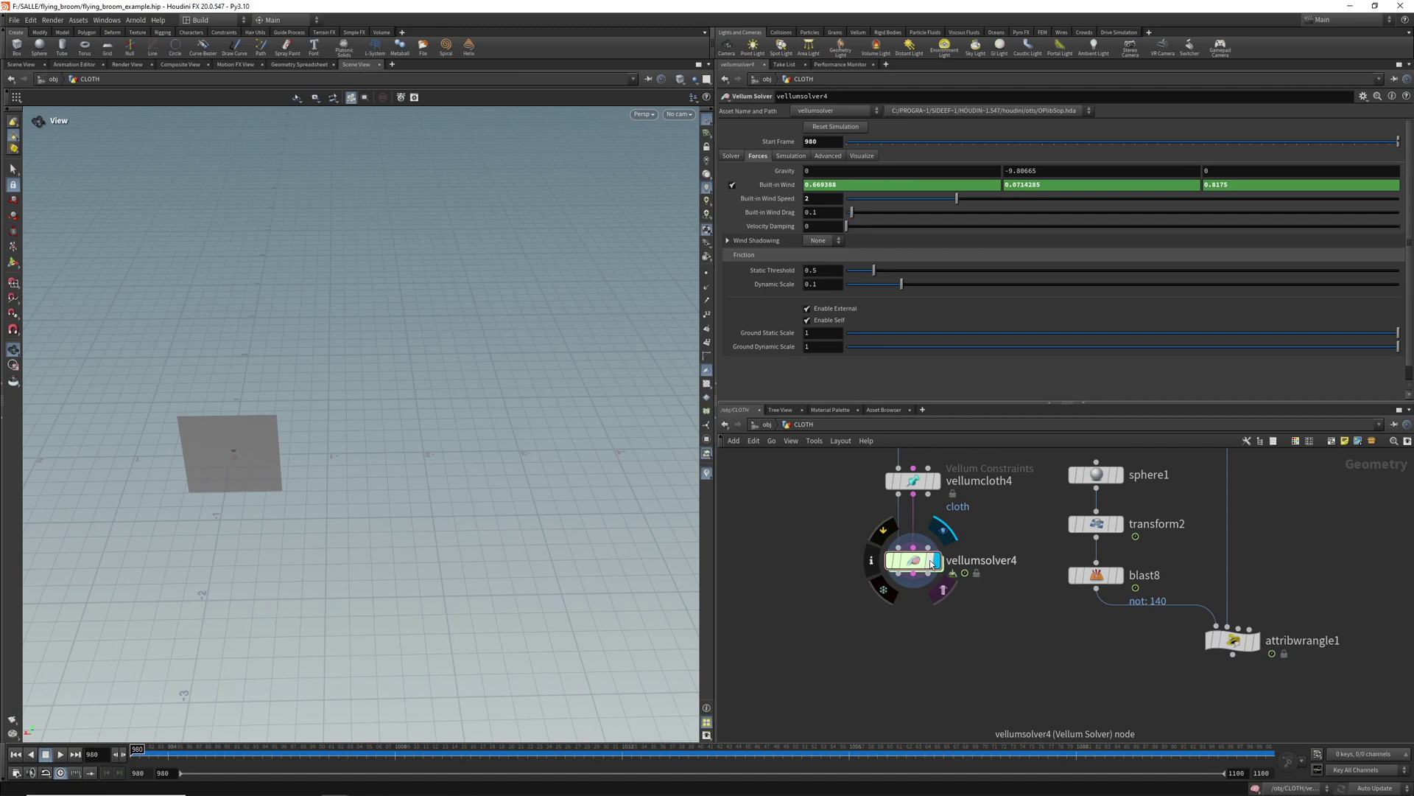
left_click(63, 753)
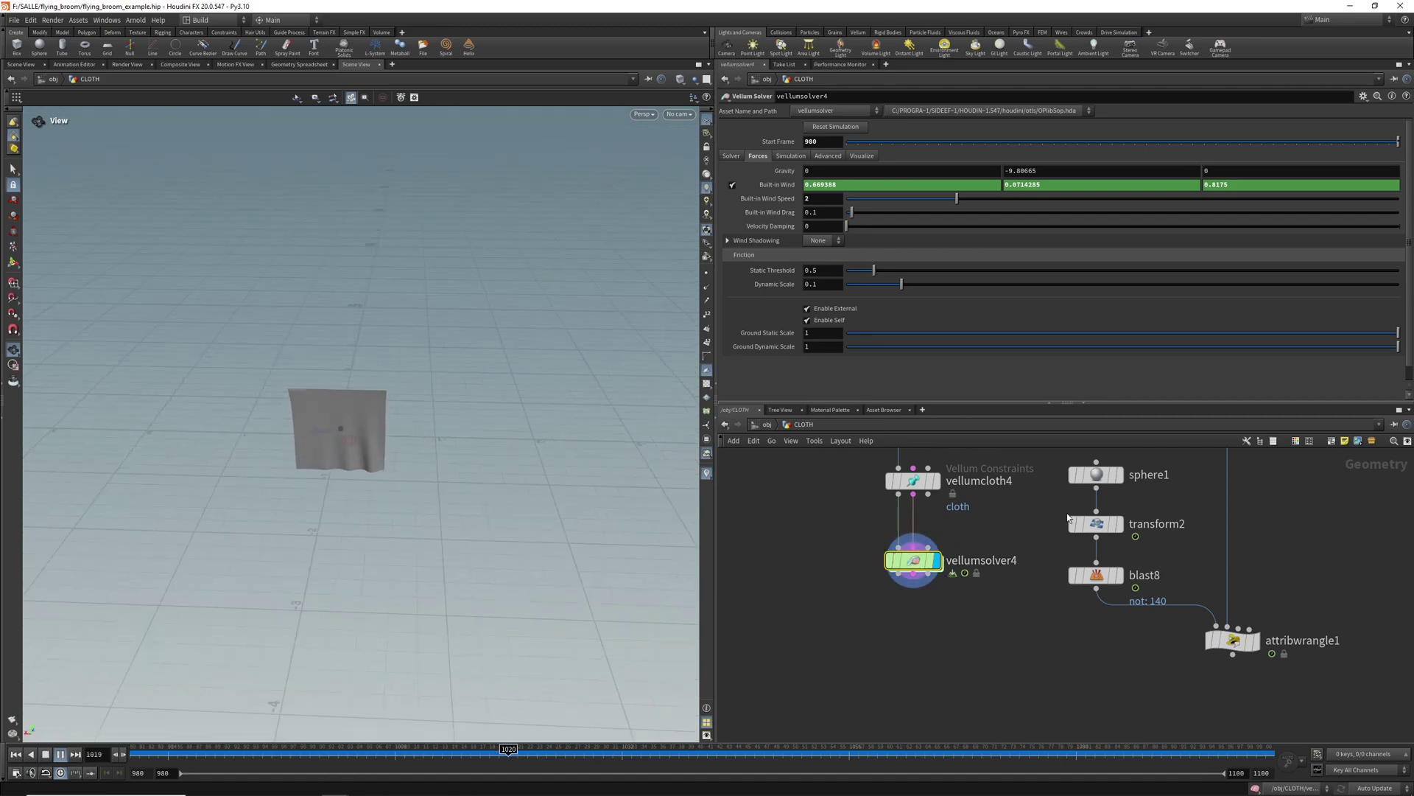
Step: Show transform2's sphere as a template beside the simulated cloth, watch them from several angles, and stop at frame 1067
left_click(1118, 523)
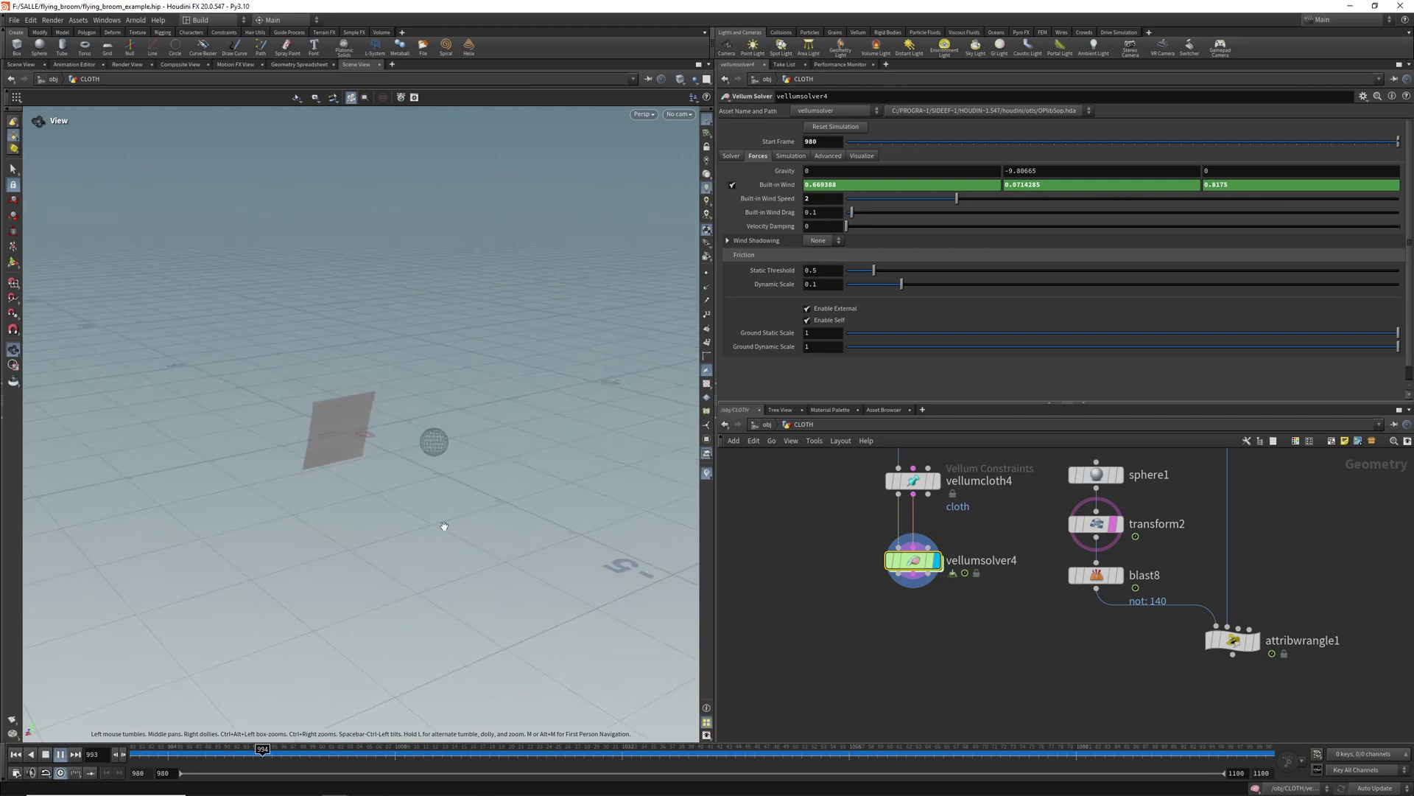
left_click_drag(444, 526, 433, 515)
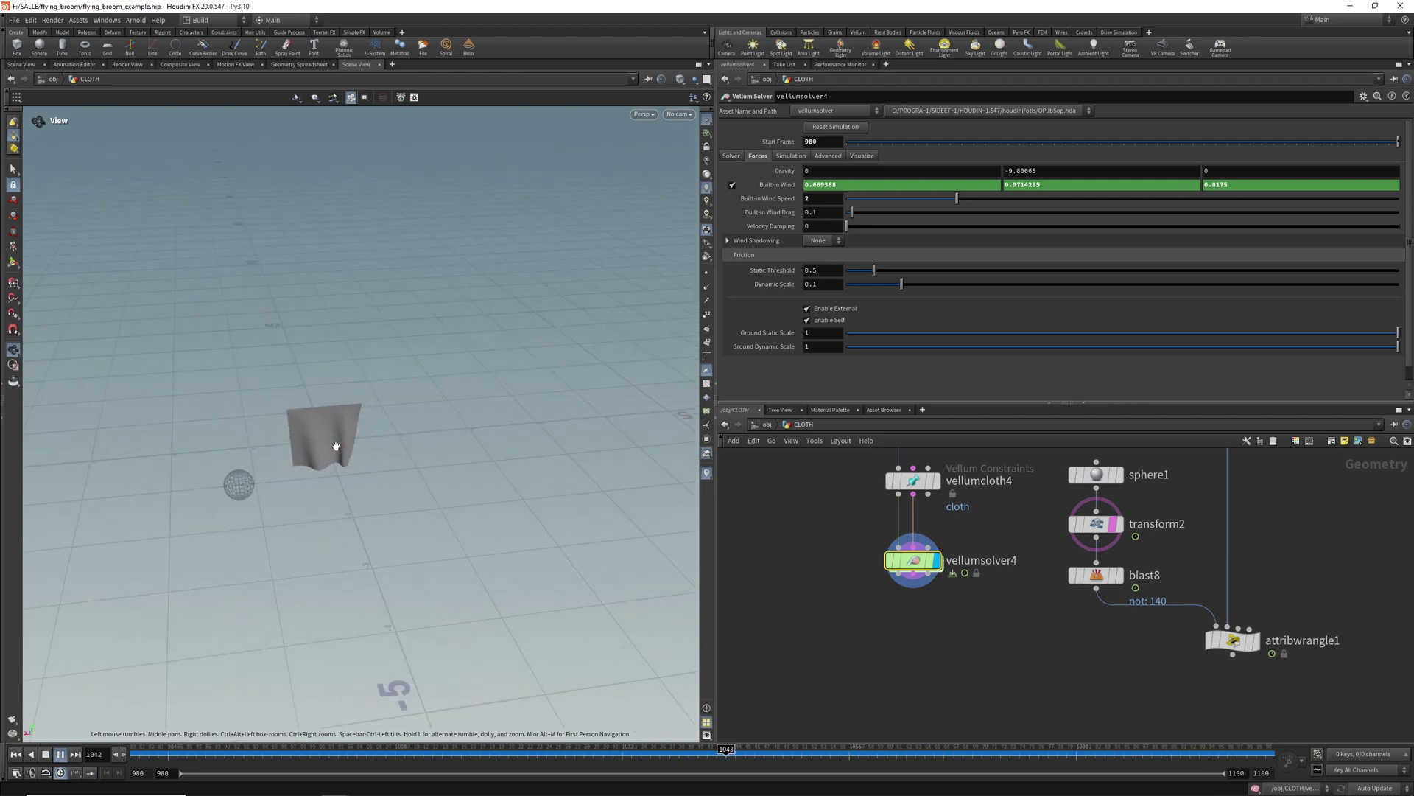
left_click_drag(615, 460, 455, 484)
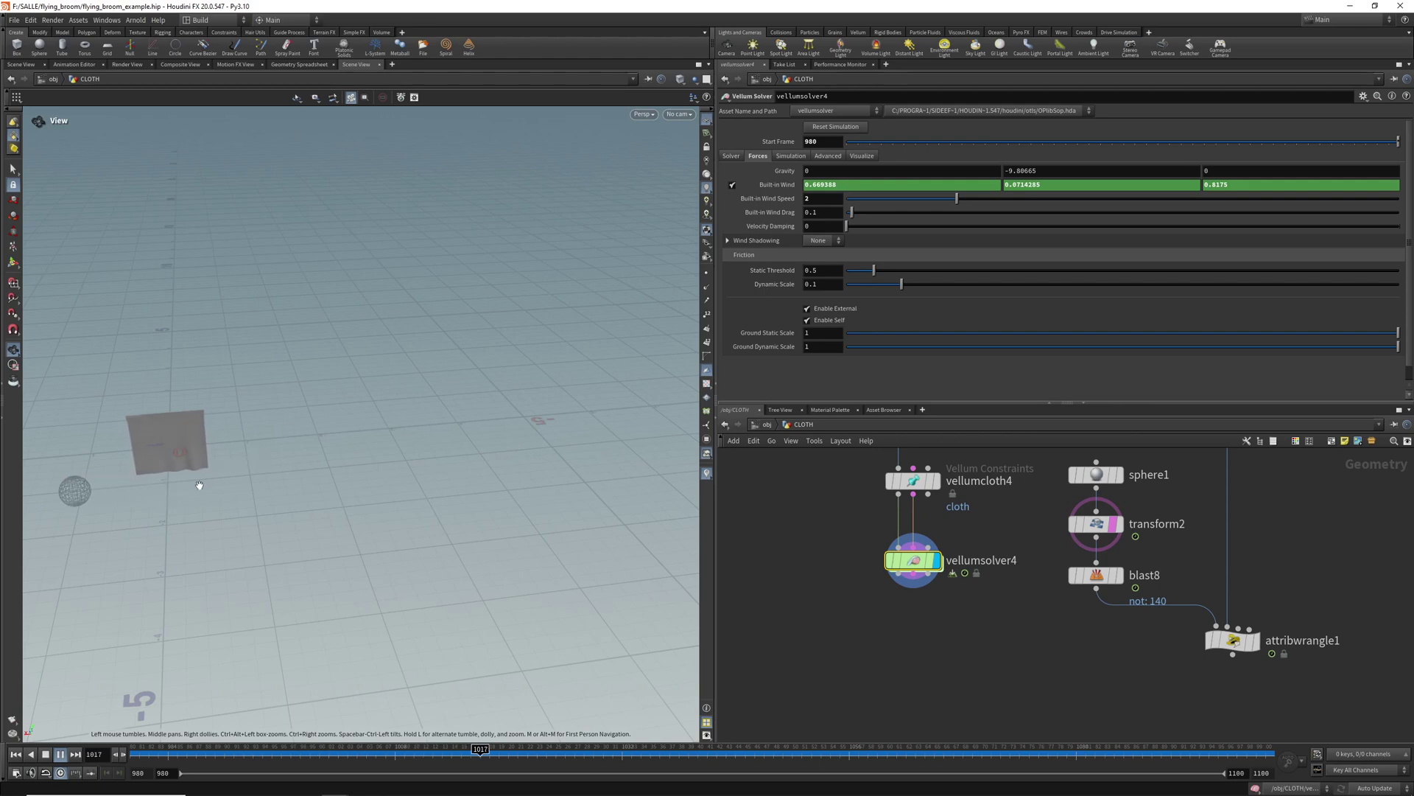
left_click(45, 755)
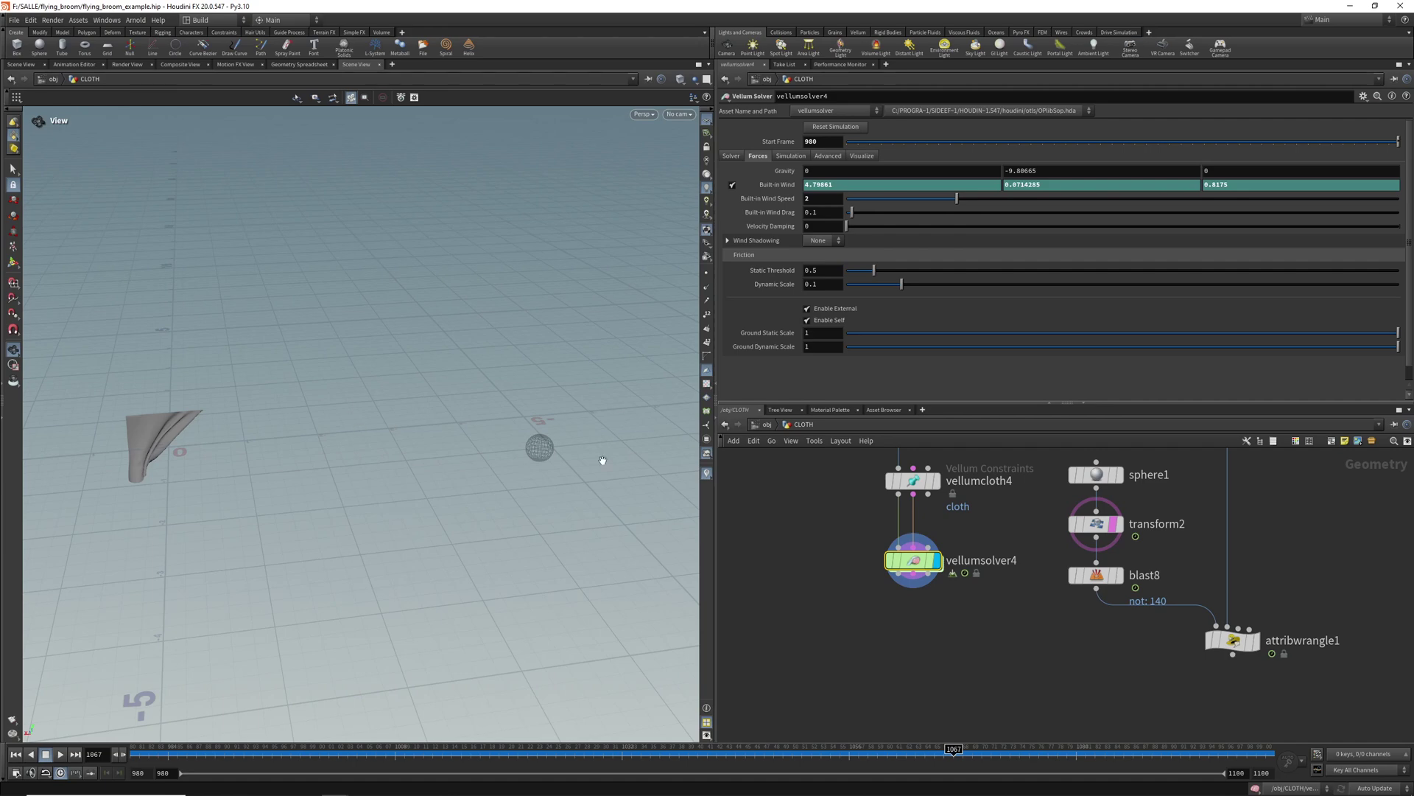
Step: Display the broom from blast7 in the character network and frame it in the viewport
scroll(901, 652, "down", 4)
middle_click_drag(820, 659, 1153, 546)
scroll(1064, 582, "down", 2)
middle_click_drag(1052, 733, 1197, 611)
scroll(1197, 610, "up", 5)
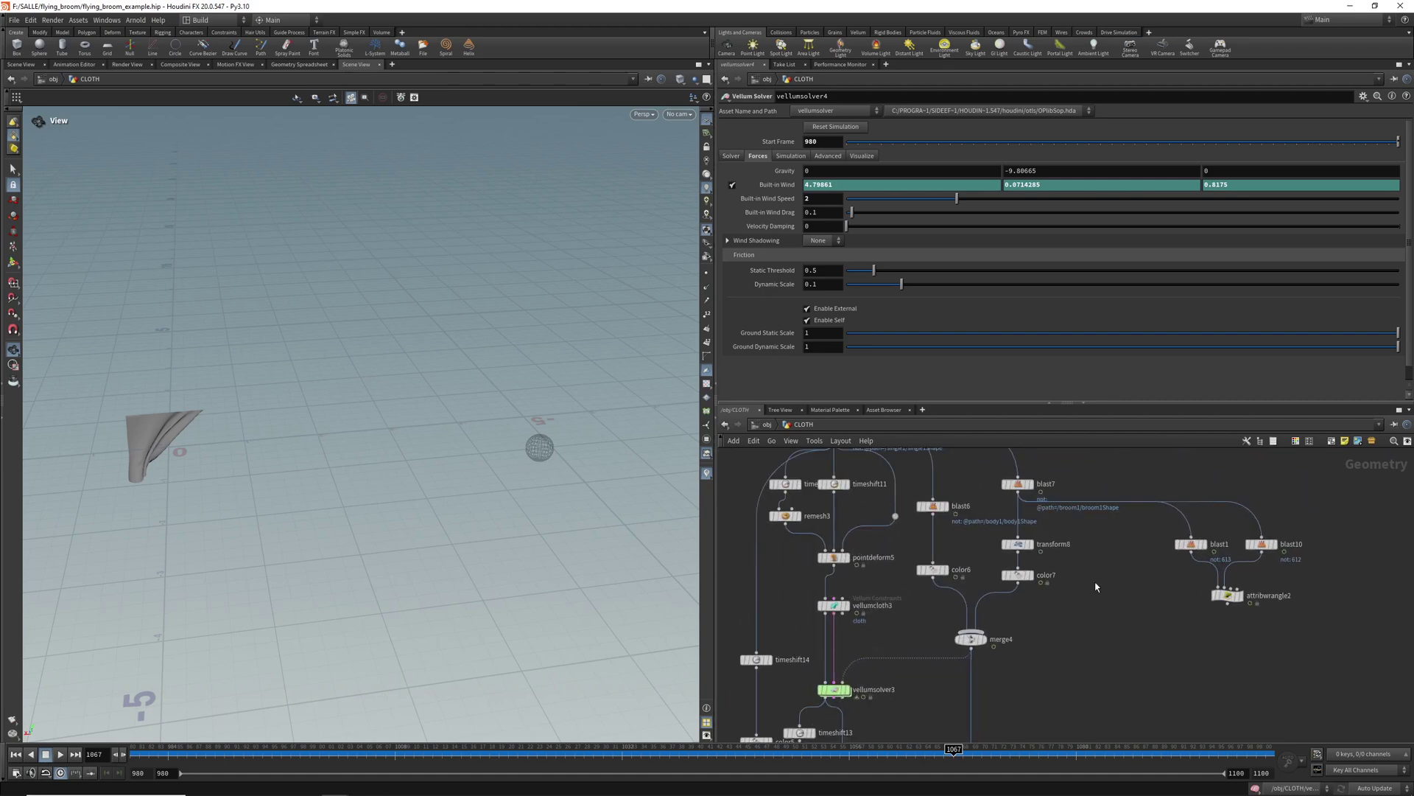
scroll(1051, 537, "up", 4)
left_click(1024, 521)
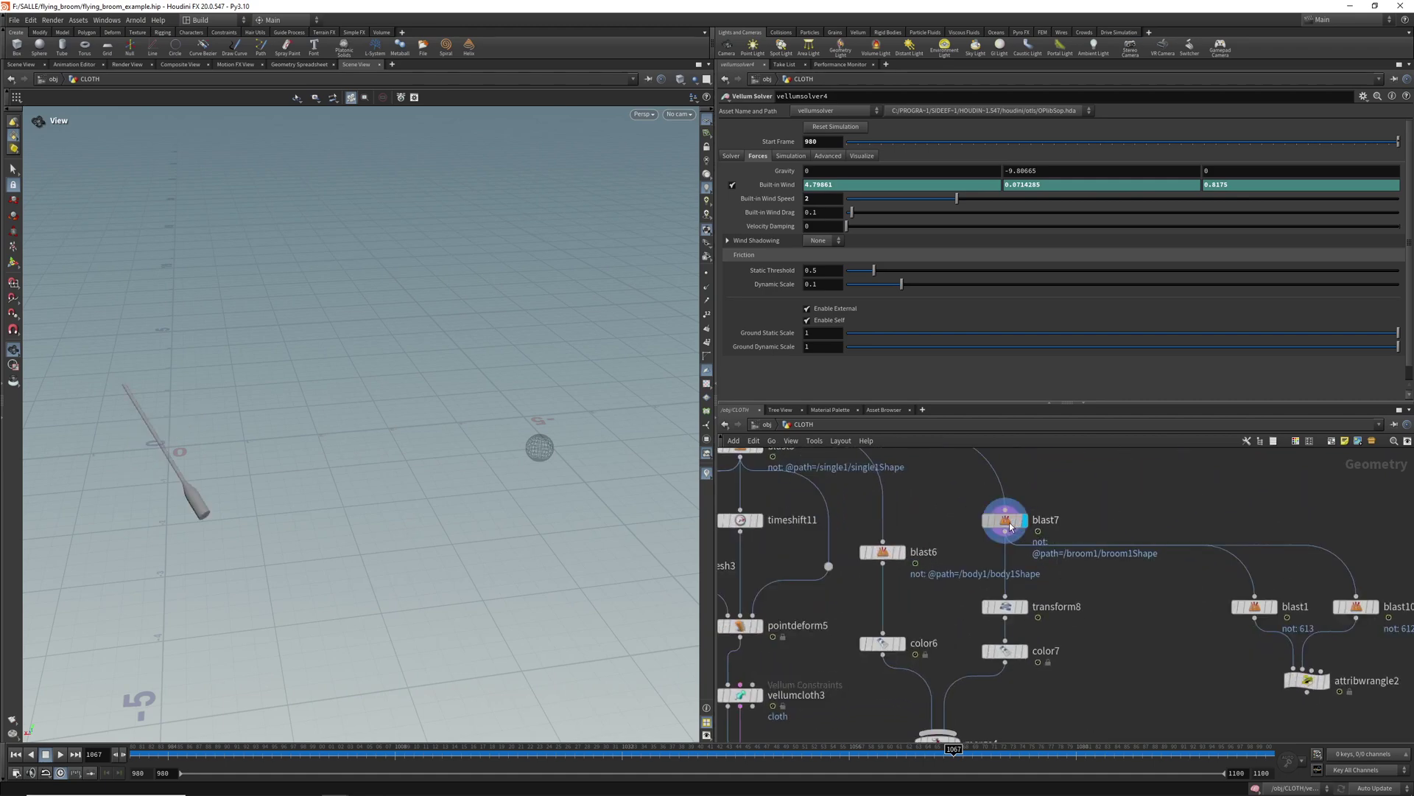
left_click(1005, 520)
key("f")
left_click_drag(356, 478, 472, 413)
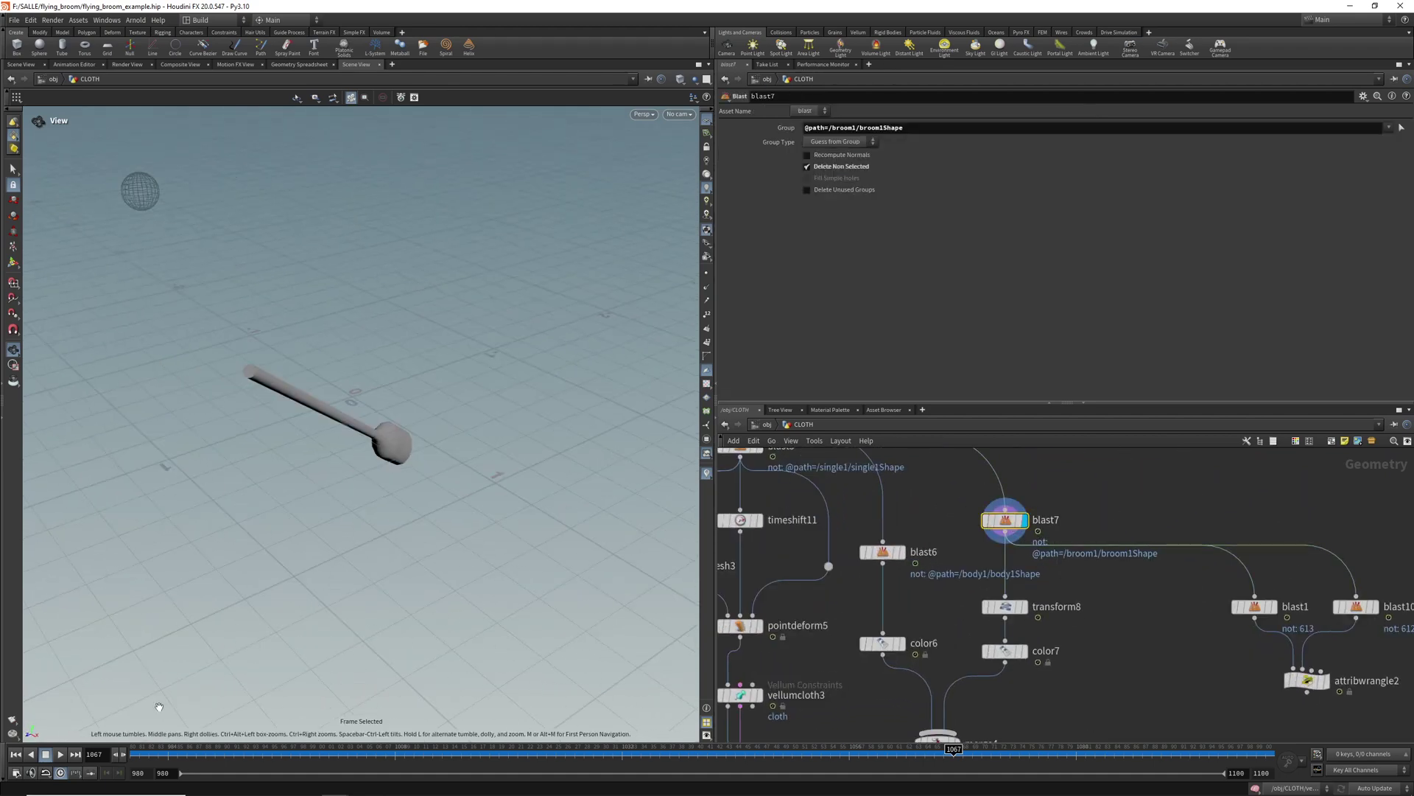
Step: Scrub the broom's motion to frame 1055 and examine its orientation from several angles
left_click_drag(135, 759, 840, 770)
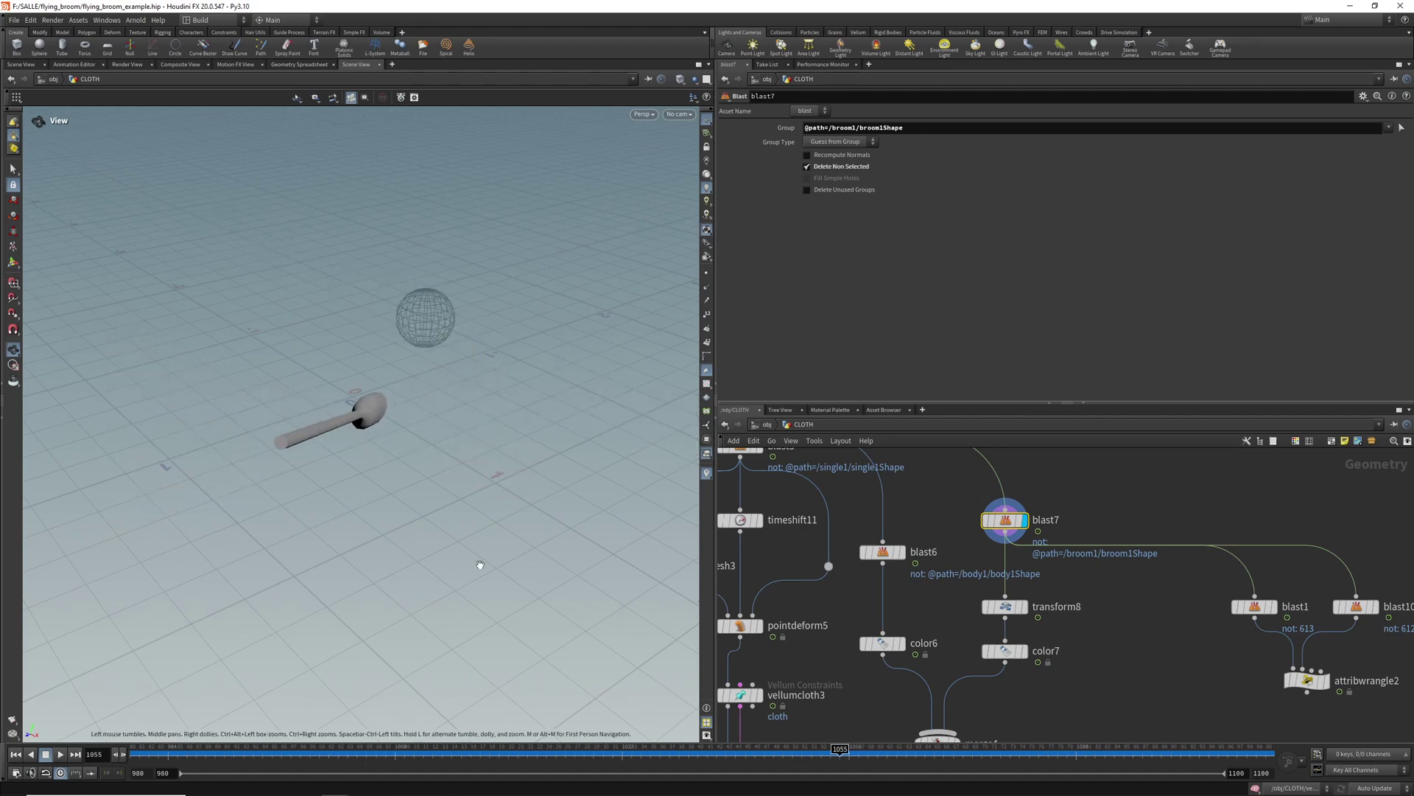
left_click_drag(479, 568, 495, 574)
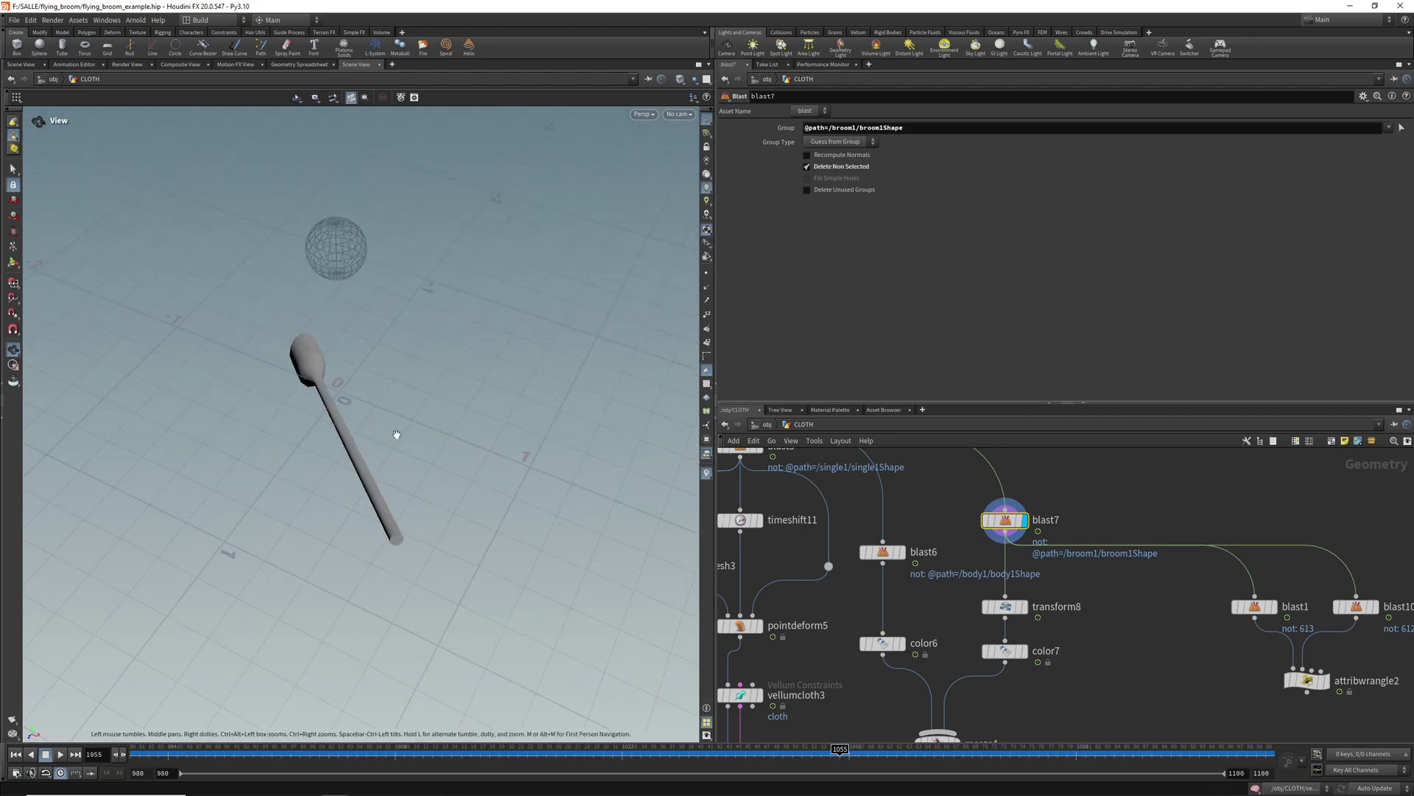
left_click_drag(397, 435, 573, 347)
left_click_drag(443, 403, 570, 351)
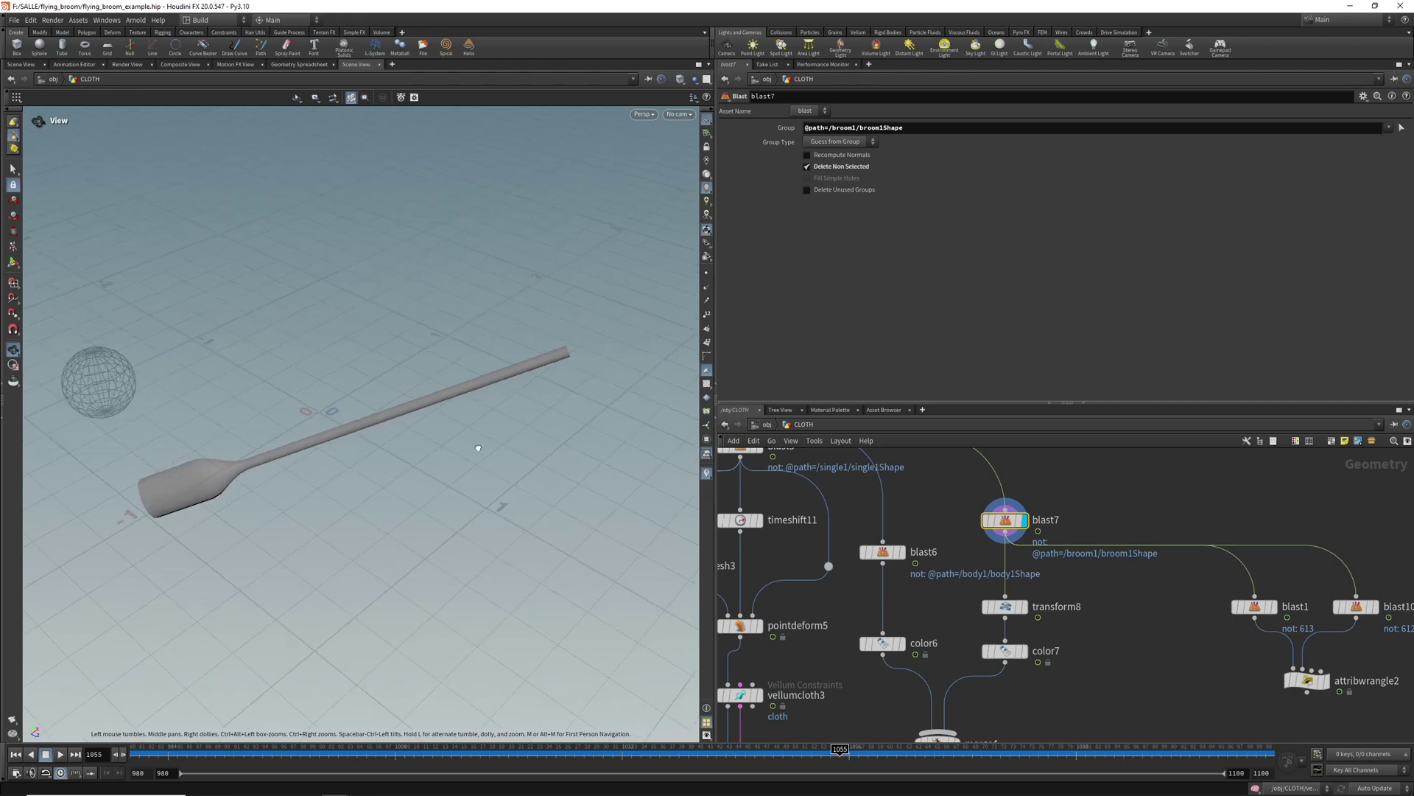
left_click_drag(478, 447, 373, 502)
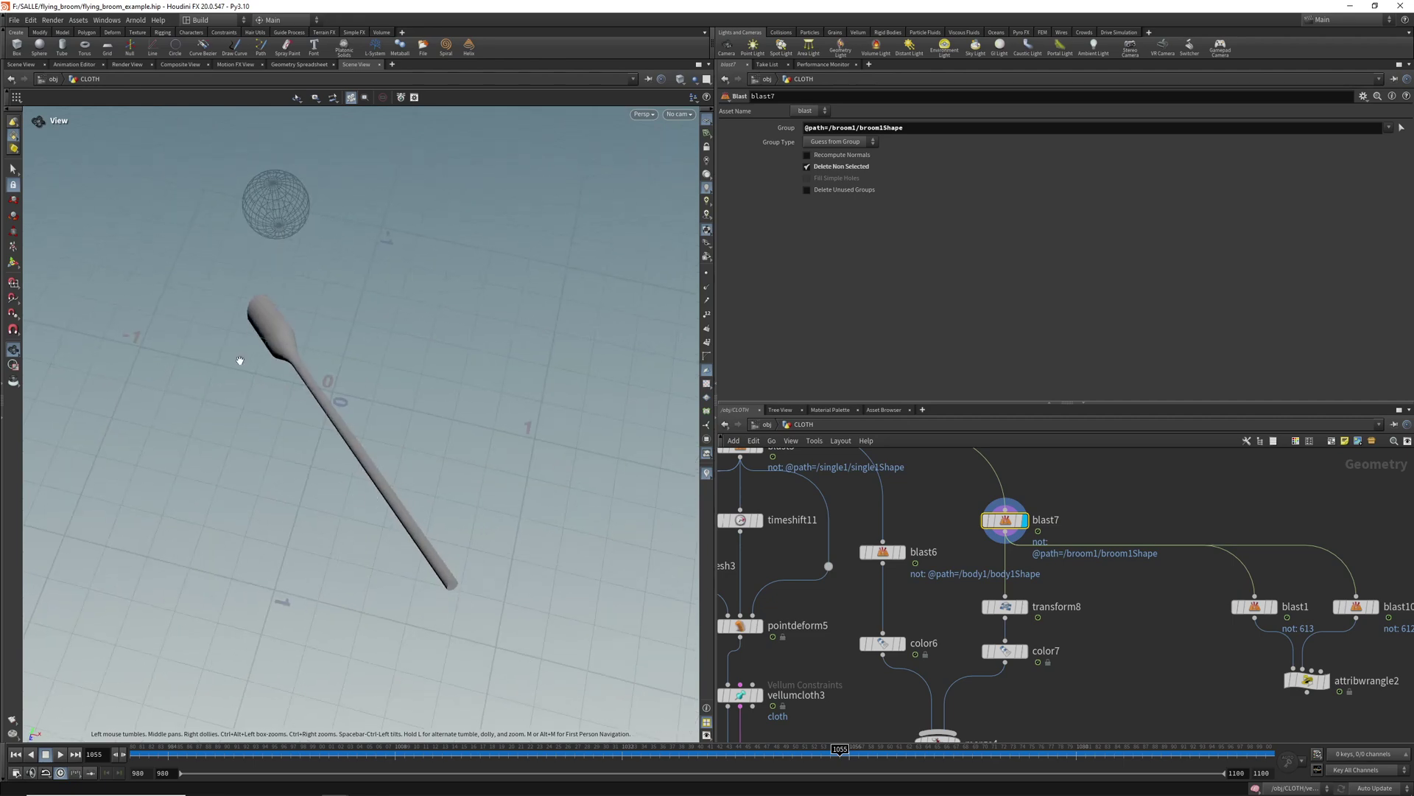
left_click_drag(239, 360, 508, 502)
Step: Display the broom points of blast1 and blast10 in turn, and attribwrangle2 with its force VEXpression
middle_click_drag(1160, 651, 988, 625)
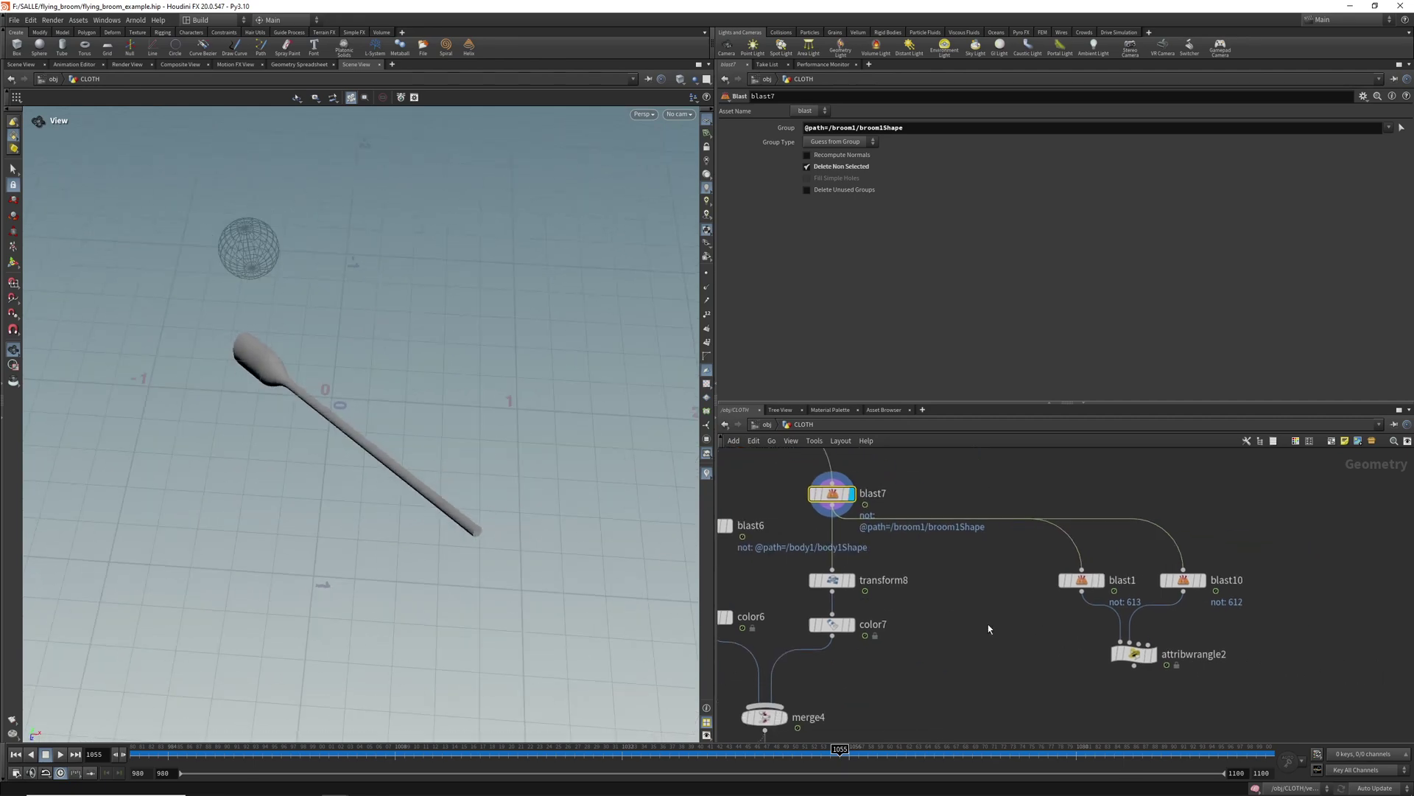
scroll(1094, 589, "up", 1)
left_click(1102, 580)
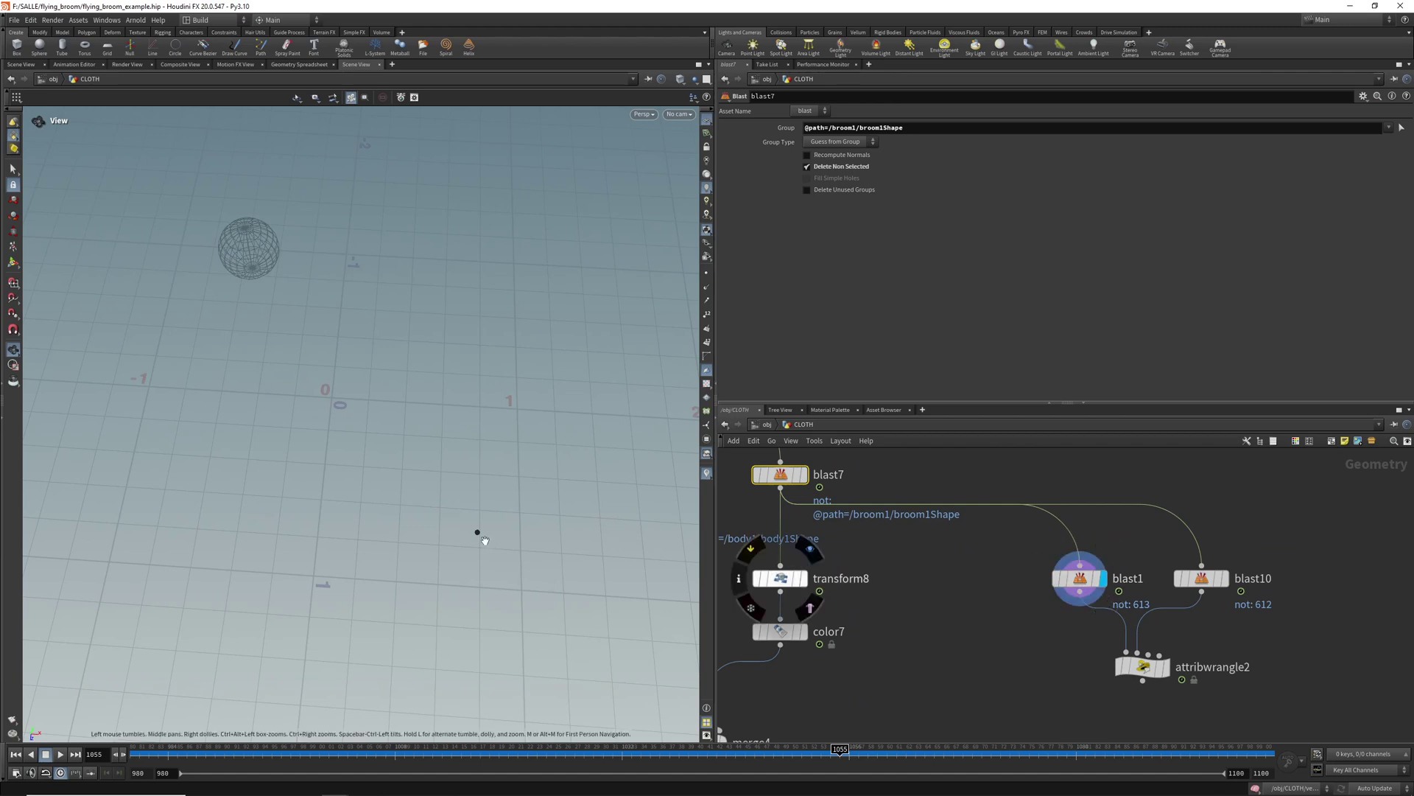
left_click(1224, 579)
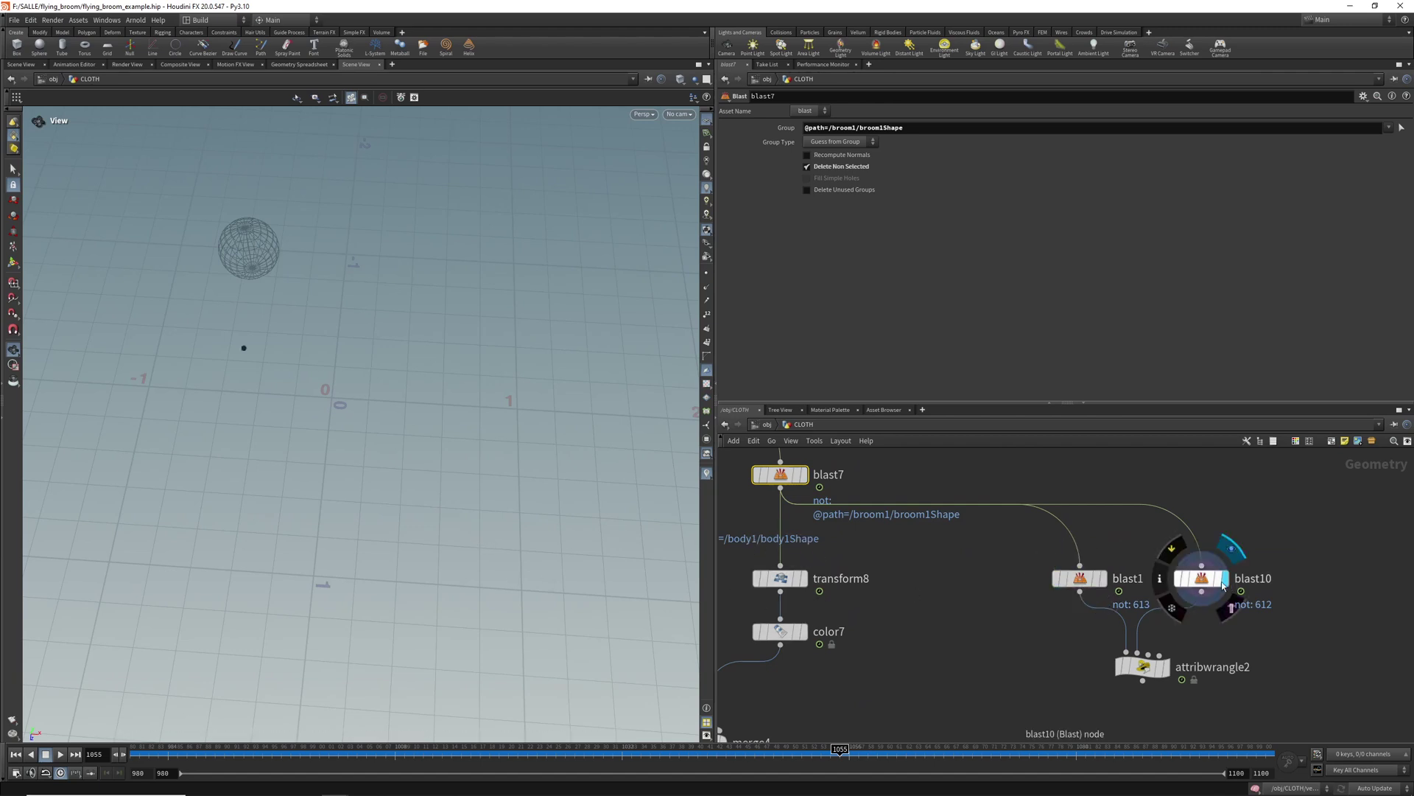
left_click(1168, 666)
left_click(1142, 667)
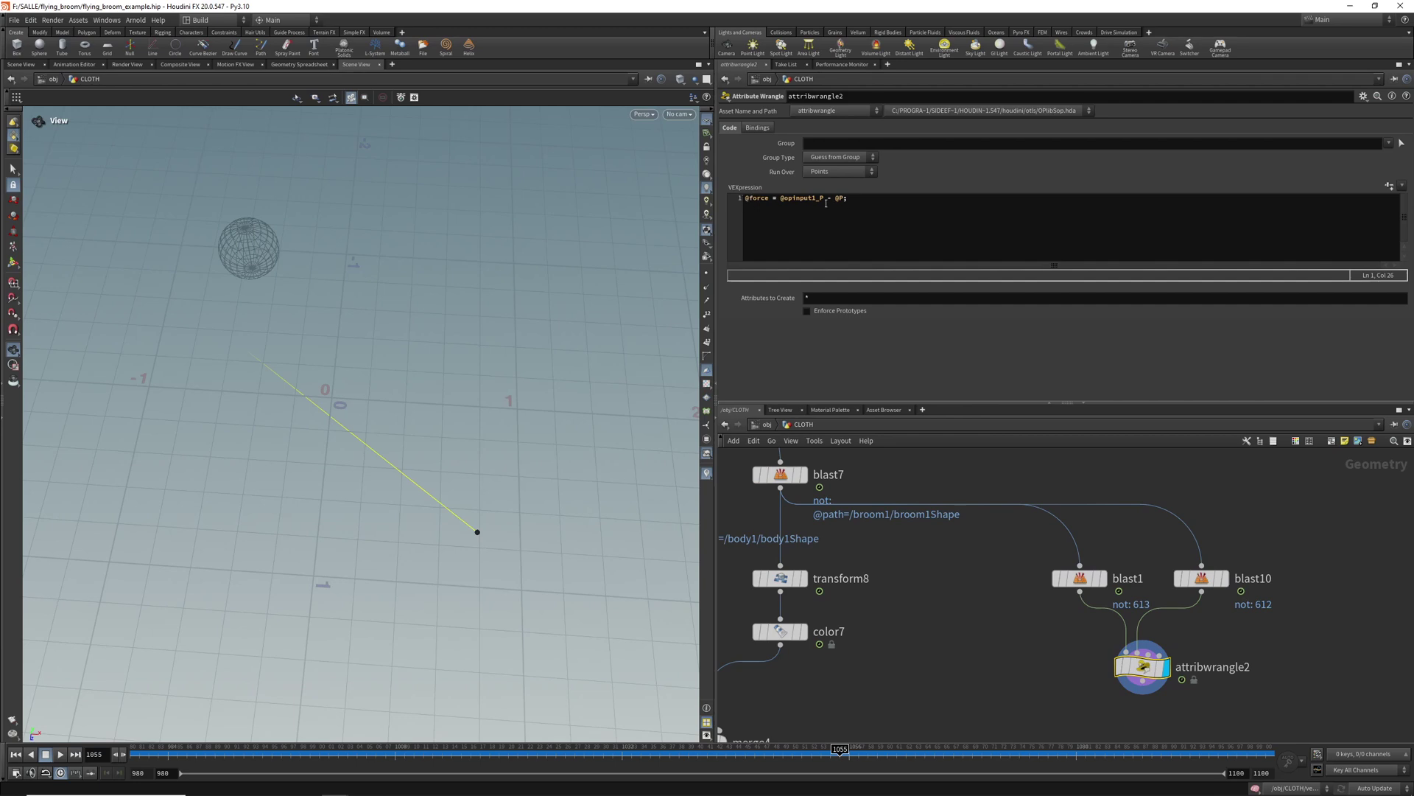
Step: Select vellumsolver3 and examine its Built-in Wind settings
middle_click_drag(964, 629, 1183, 629)
scroll(1183, 629, "down", 1)
middle_click_drag(1100, 724, 1217, 588)
left_click(886, 661)
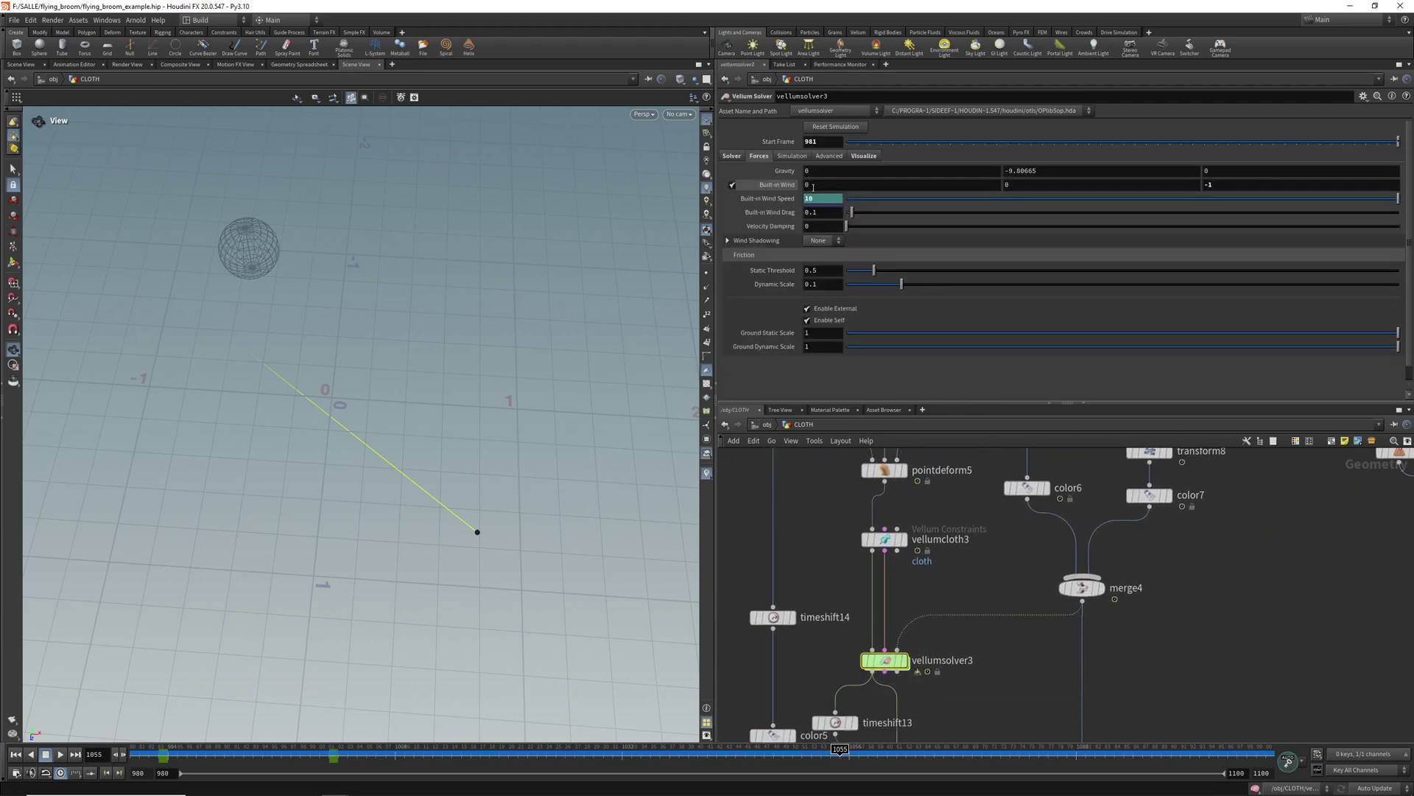
Step: Copy the first Built-in Wind point() expression from the grid example's vellumsolver4
scroll(1282, 673, "down", 4)
middle_click_drag(1271, 632, 850, 714)
left_click(1167, 577)
left_click(783, 184)
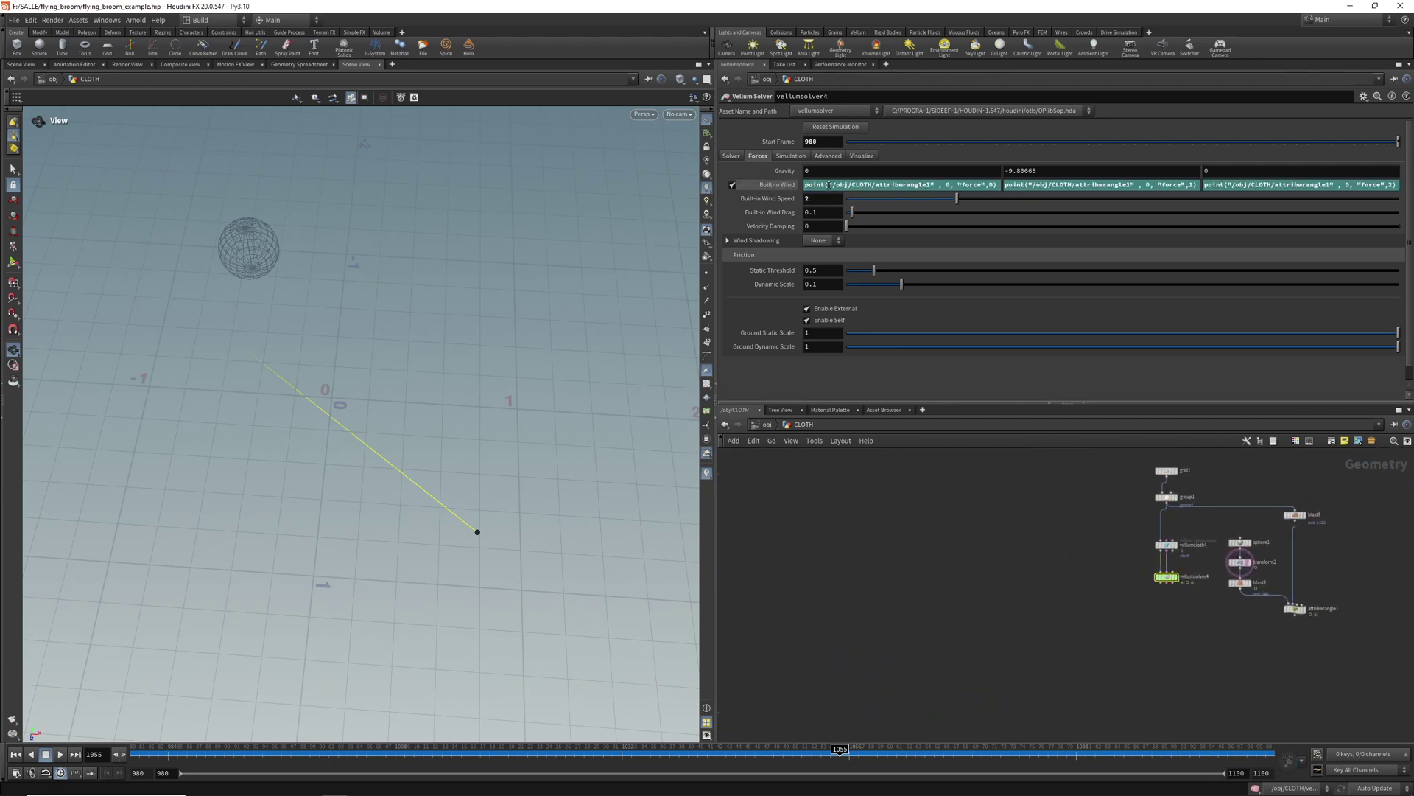
triple_click(900, 184)
key("ctrl+c")
Step: Return to frame 980 and set vellumsolver3's Built-in Wind X to the copied expression, changing its reference to attribwrangle2
scroll(918, 556, "down", 3)
middle_click_drag(900, 658, 1146, 487)
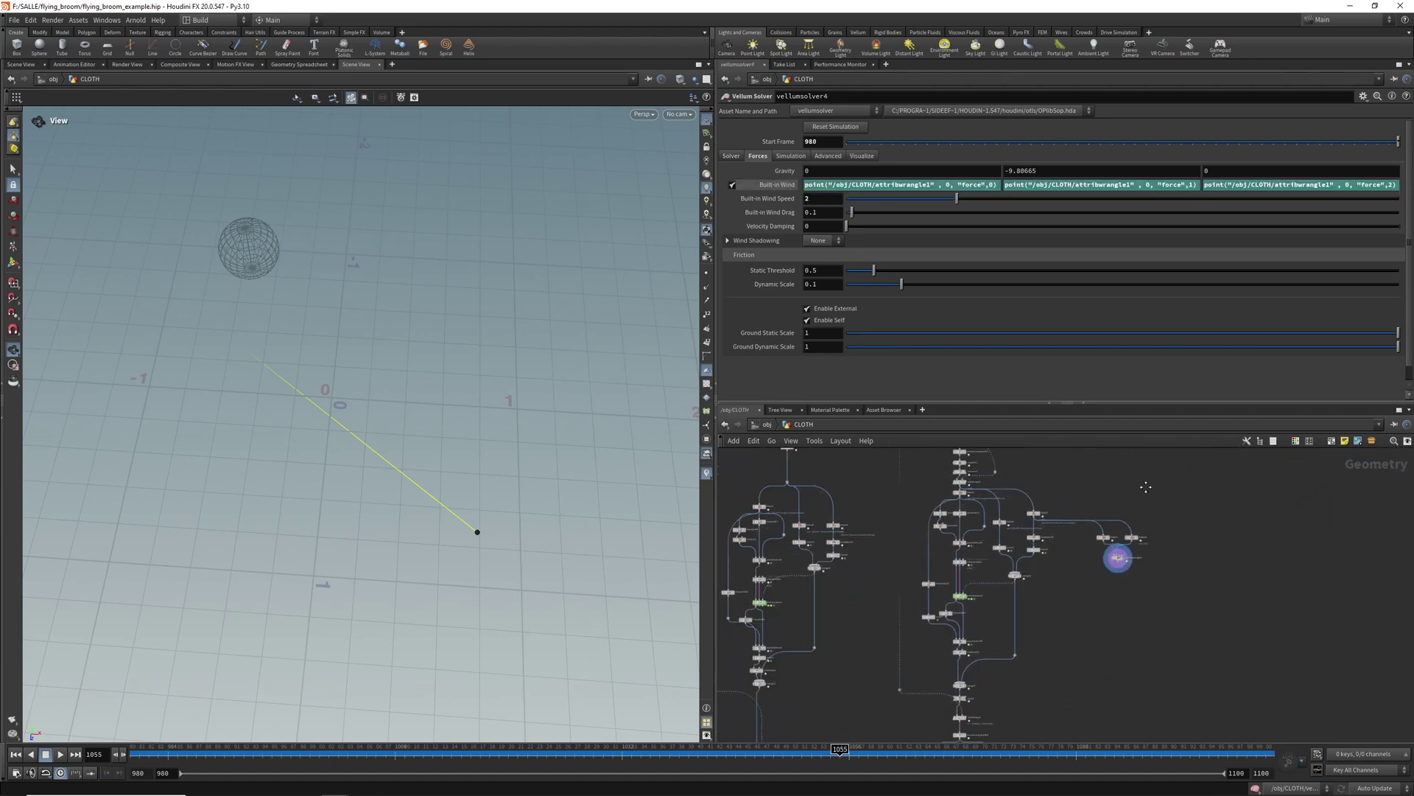
left_click(15, 754)
scroll(965, 589, "up", 3)
left_click(988, 572)
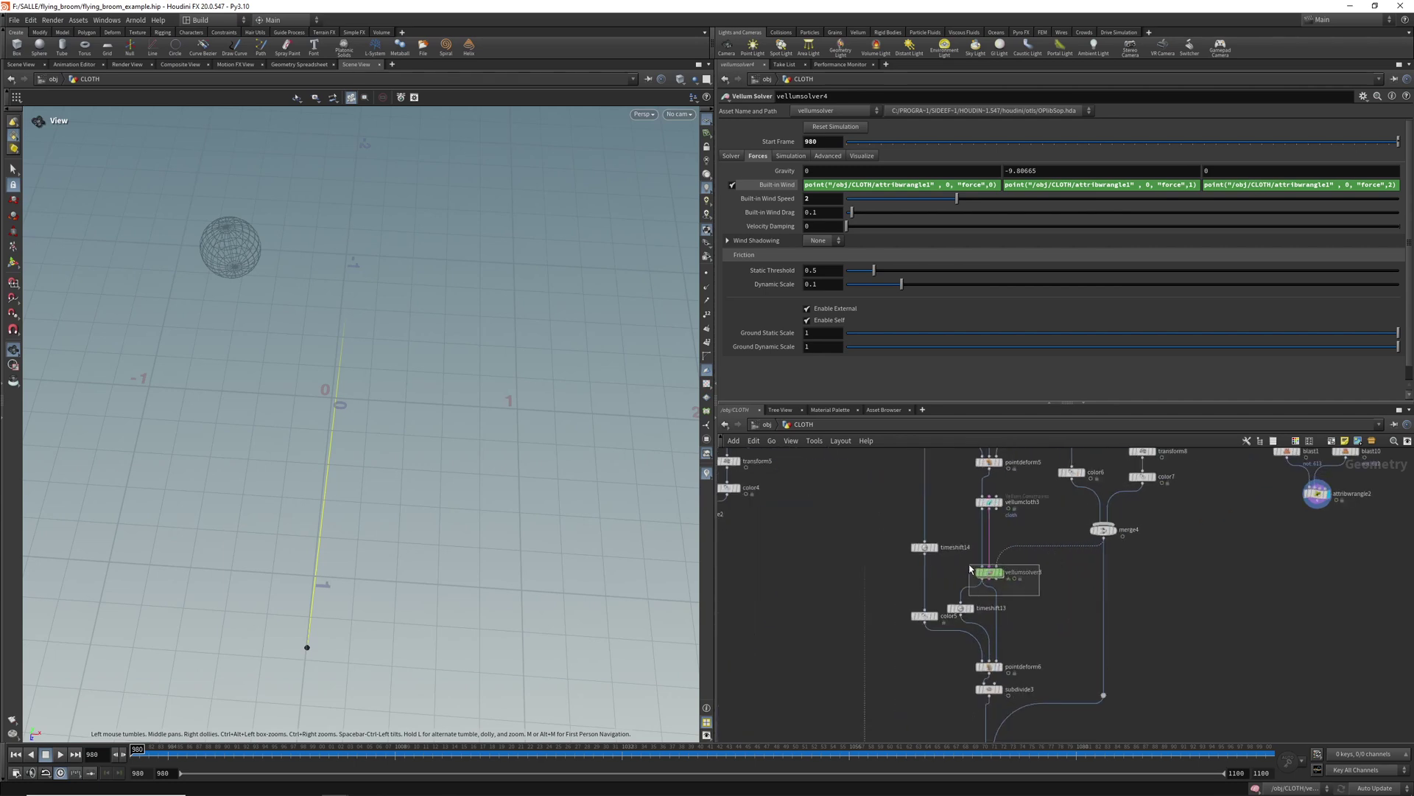
key("ctrl+v")
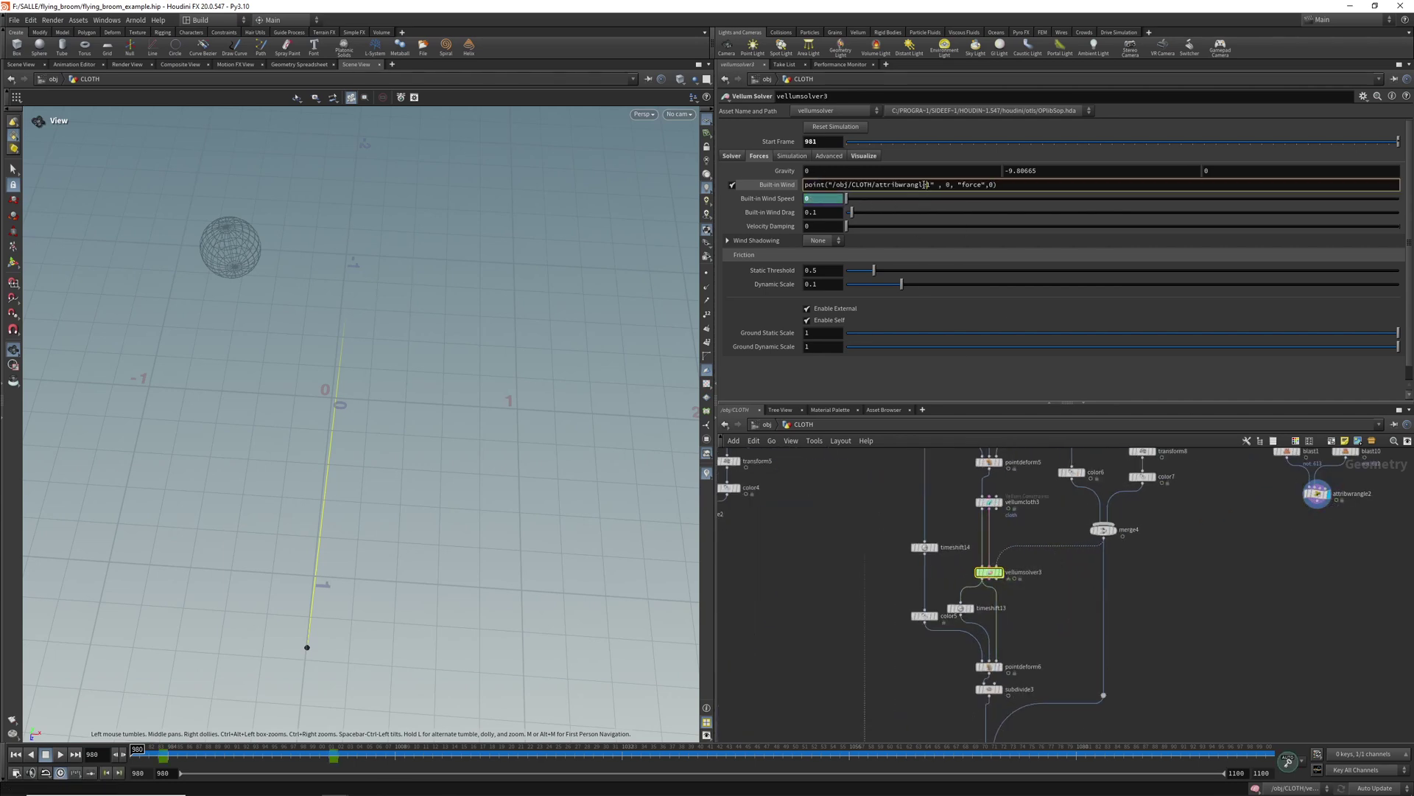
key("BackSpace")
type("2")
key("Return")
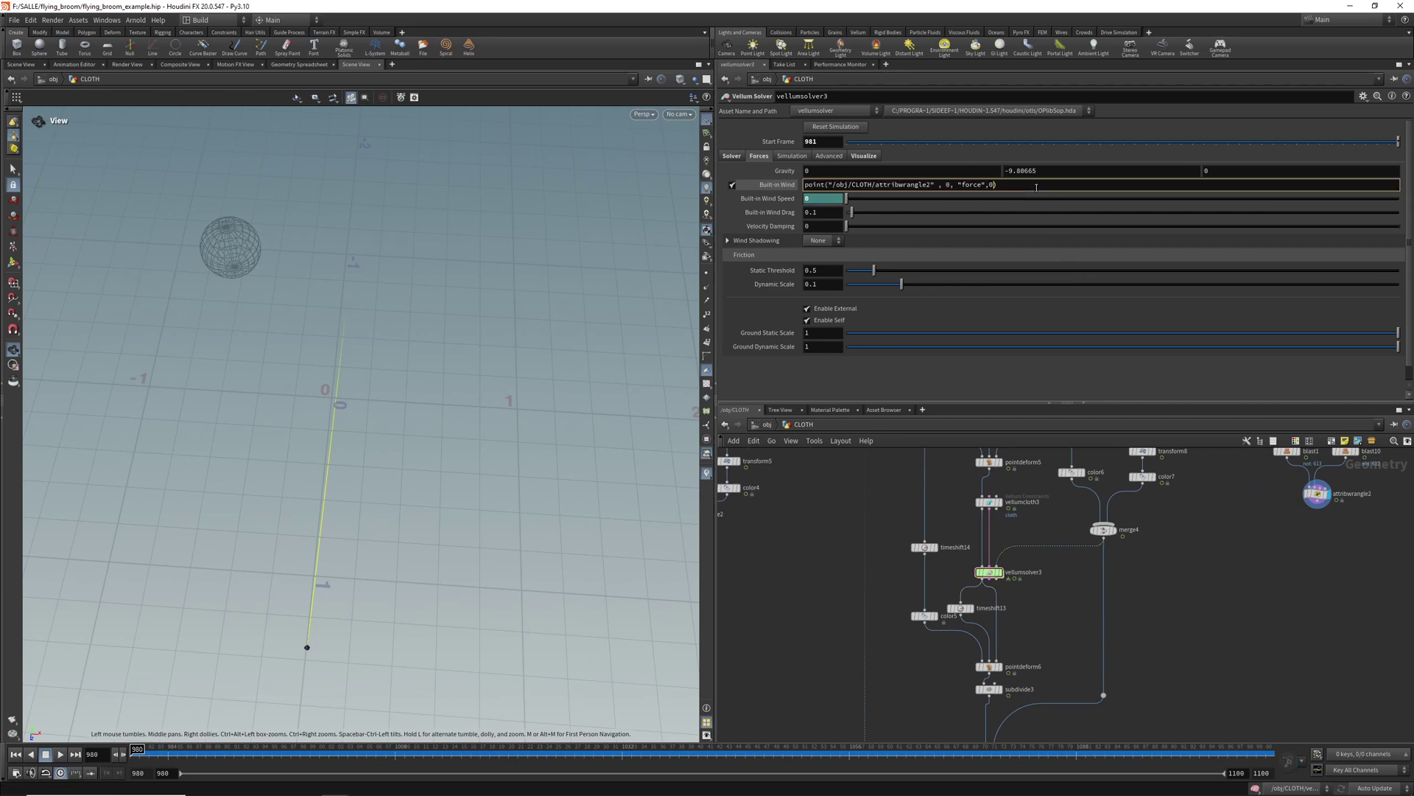
Step: Set vellumsolver3's Built-in Wind Y and Z to the same attribwrangle2 force expression, using component indices 1 and 2
key("Return")
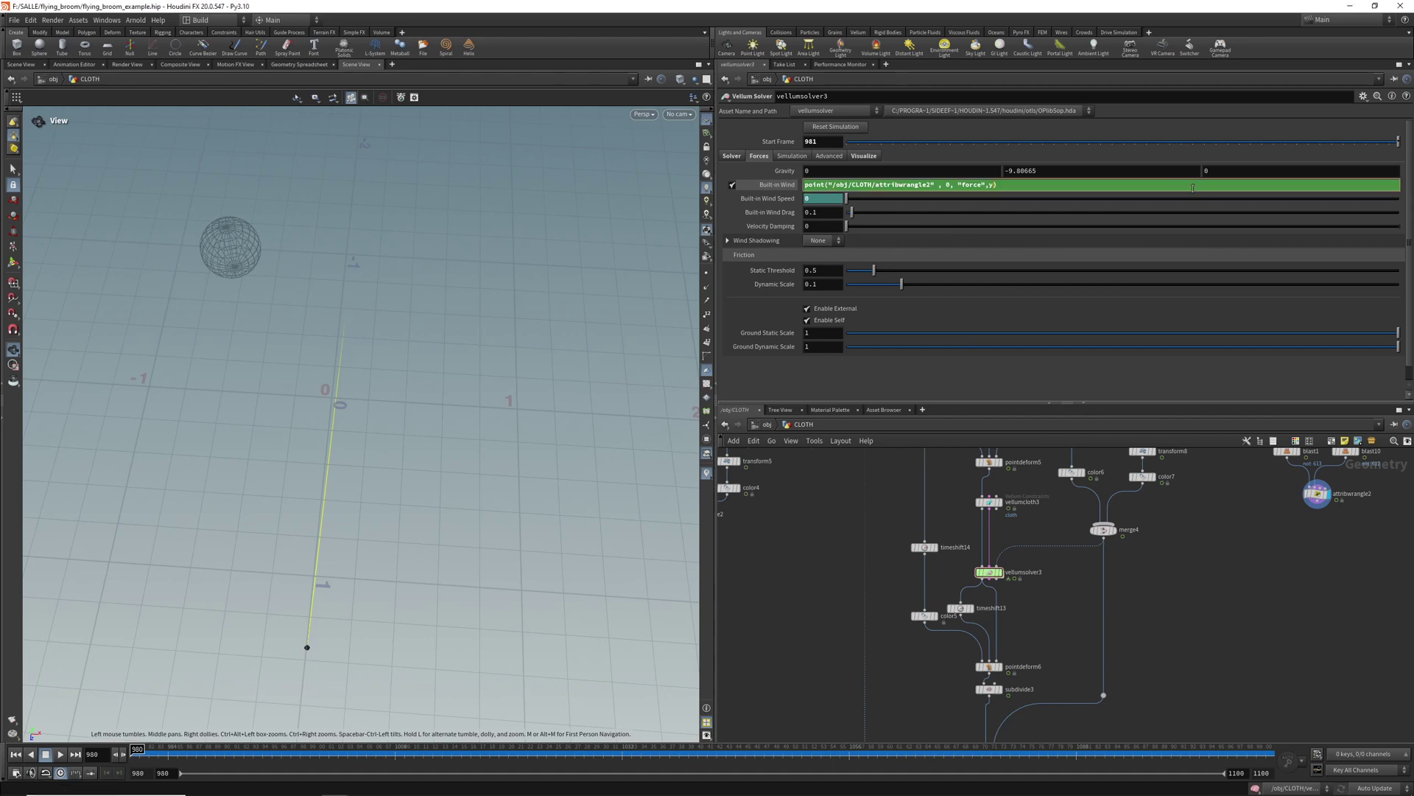
key("Return")
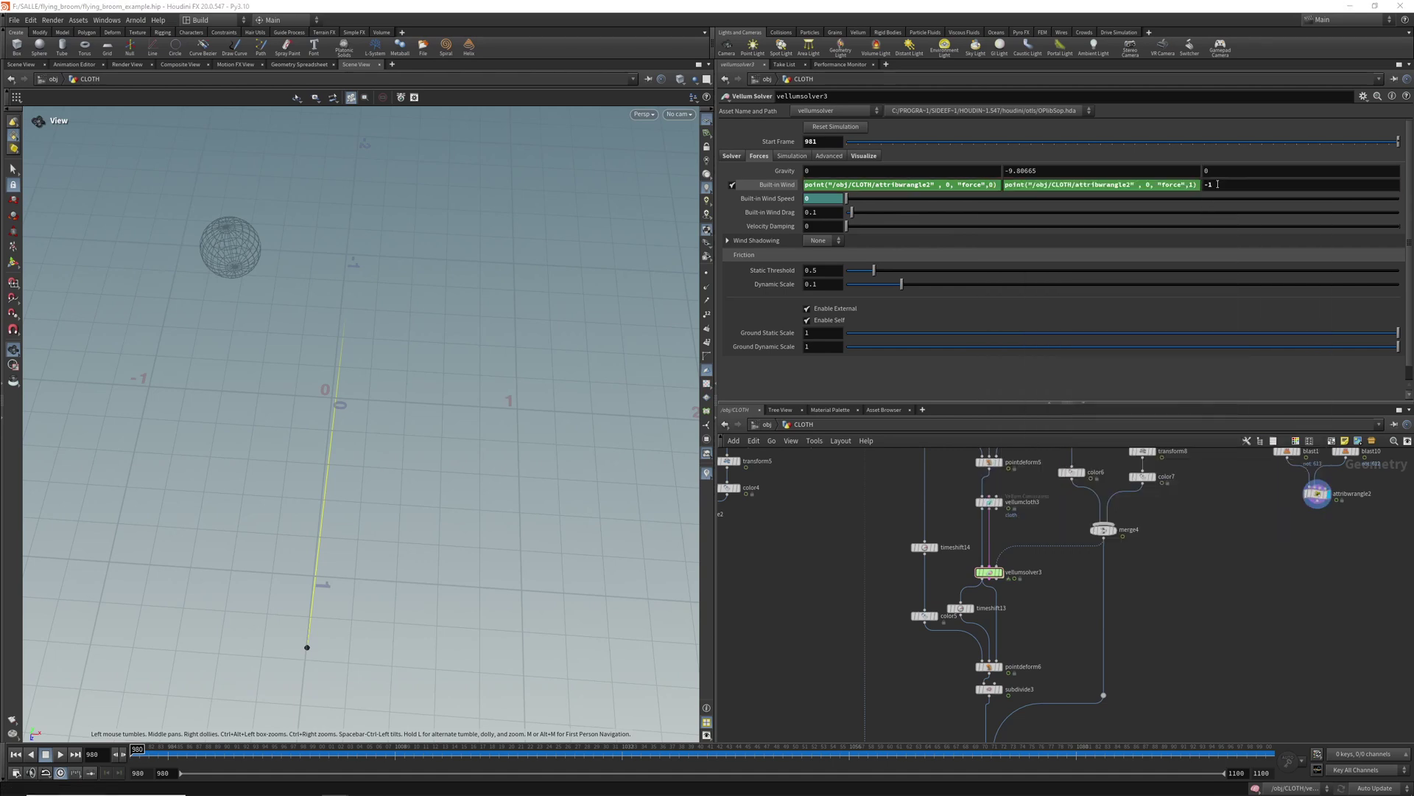
left_click(1226, 184)
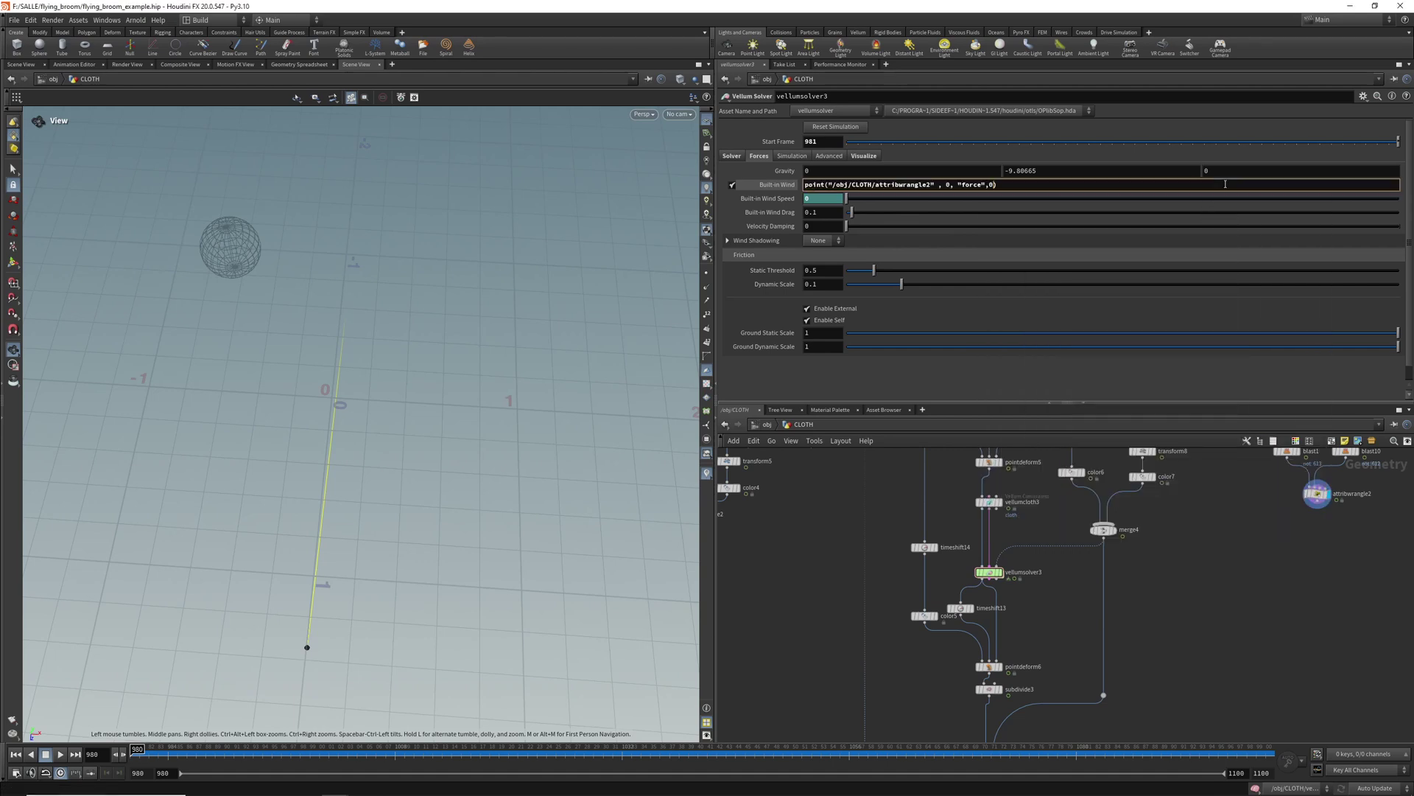
key("BackSpace")
type("2")
key("Return")
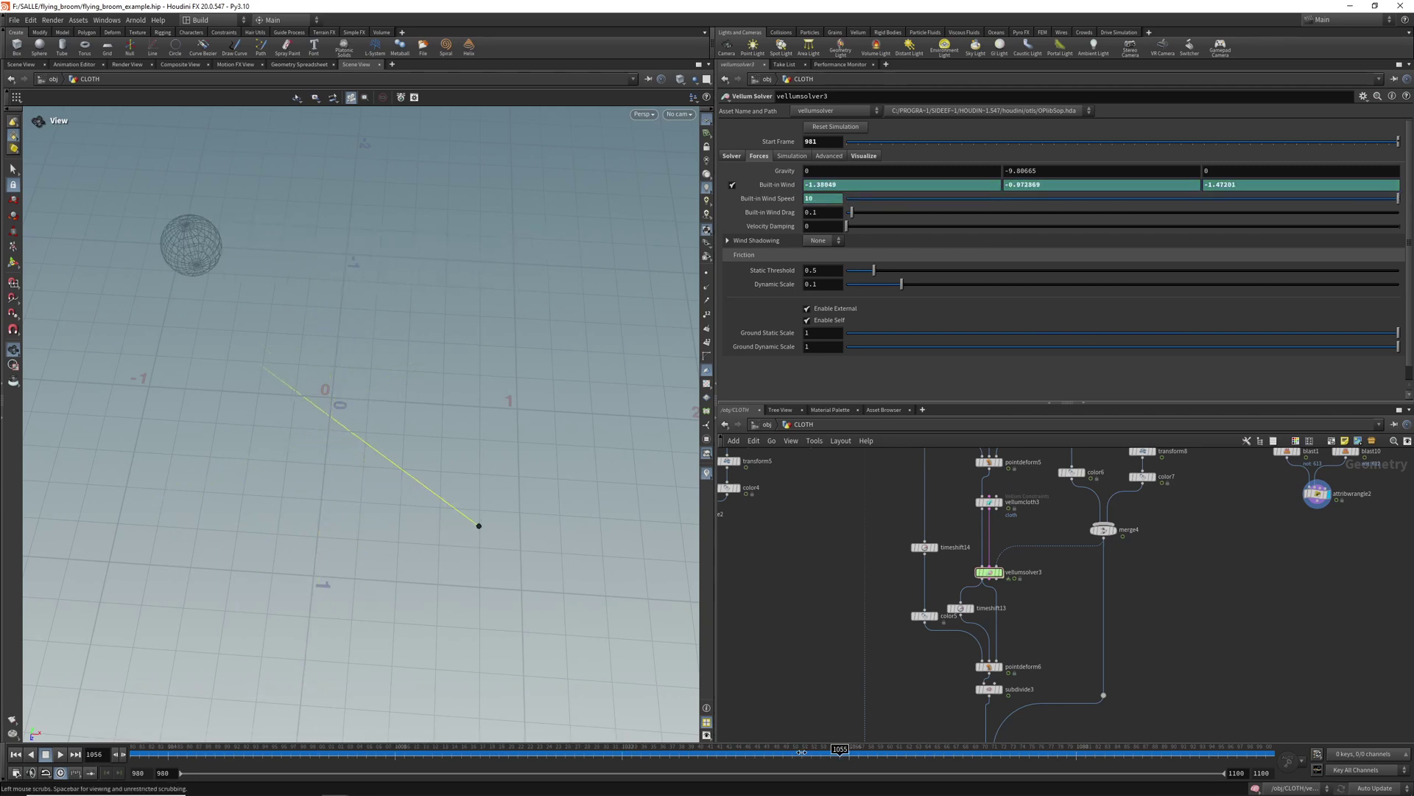
Step: Display the cached sim_complex_wind.abc from alembic1 through the shot camera, with all objects shown
scroll(1187, 656, "down", 3)
middle_click_drag(1188, 657, 1159, 499)
middle_click_drag(1120, 613, 1105, 569)
scroll(1091, 586, "up", 1)
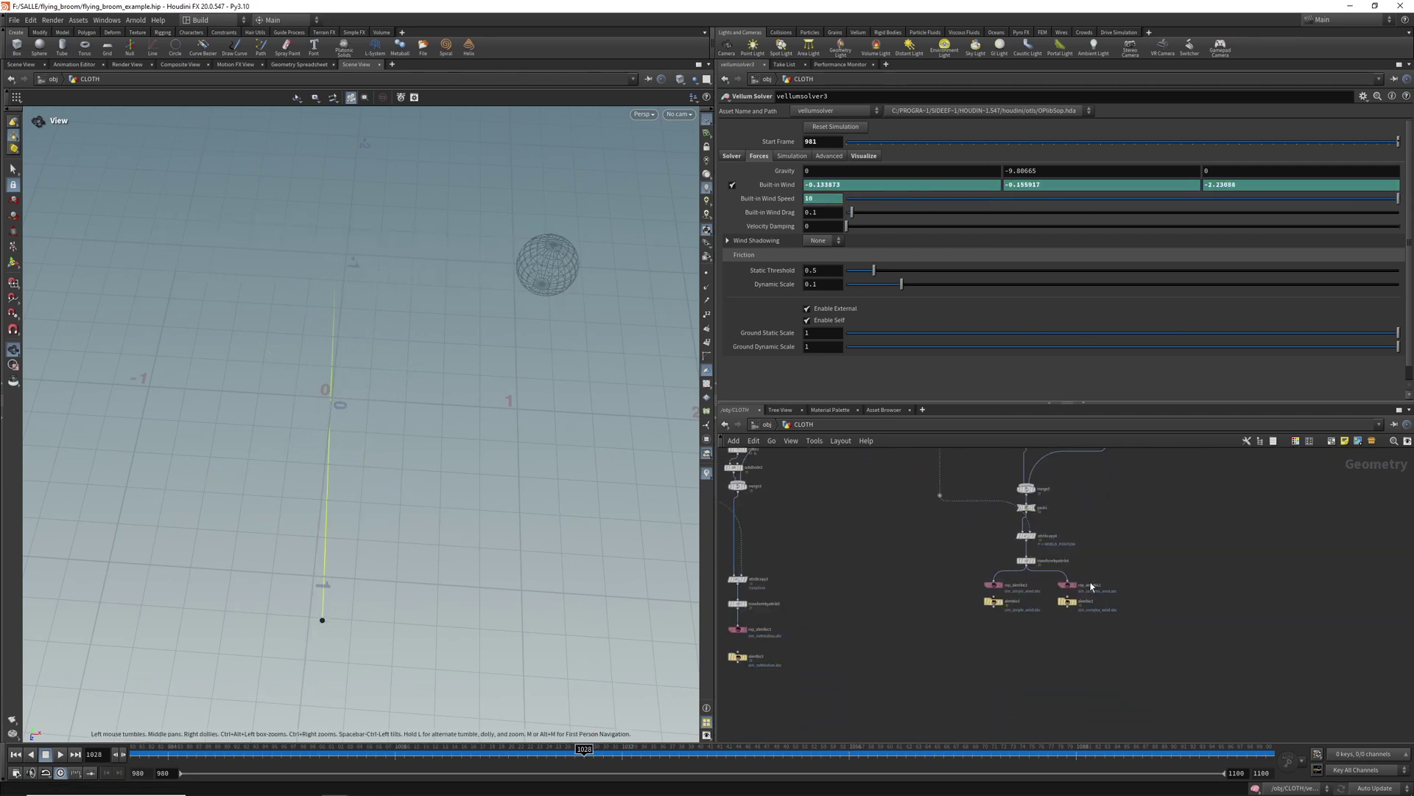
left_click(1057, 612)
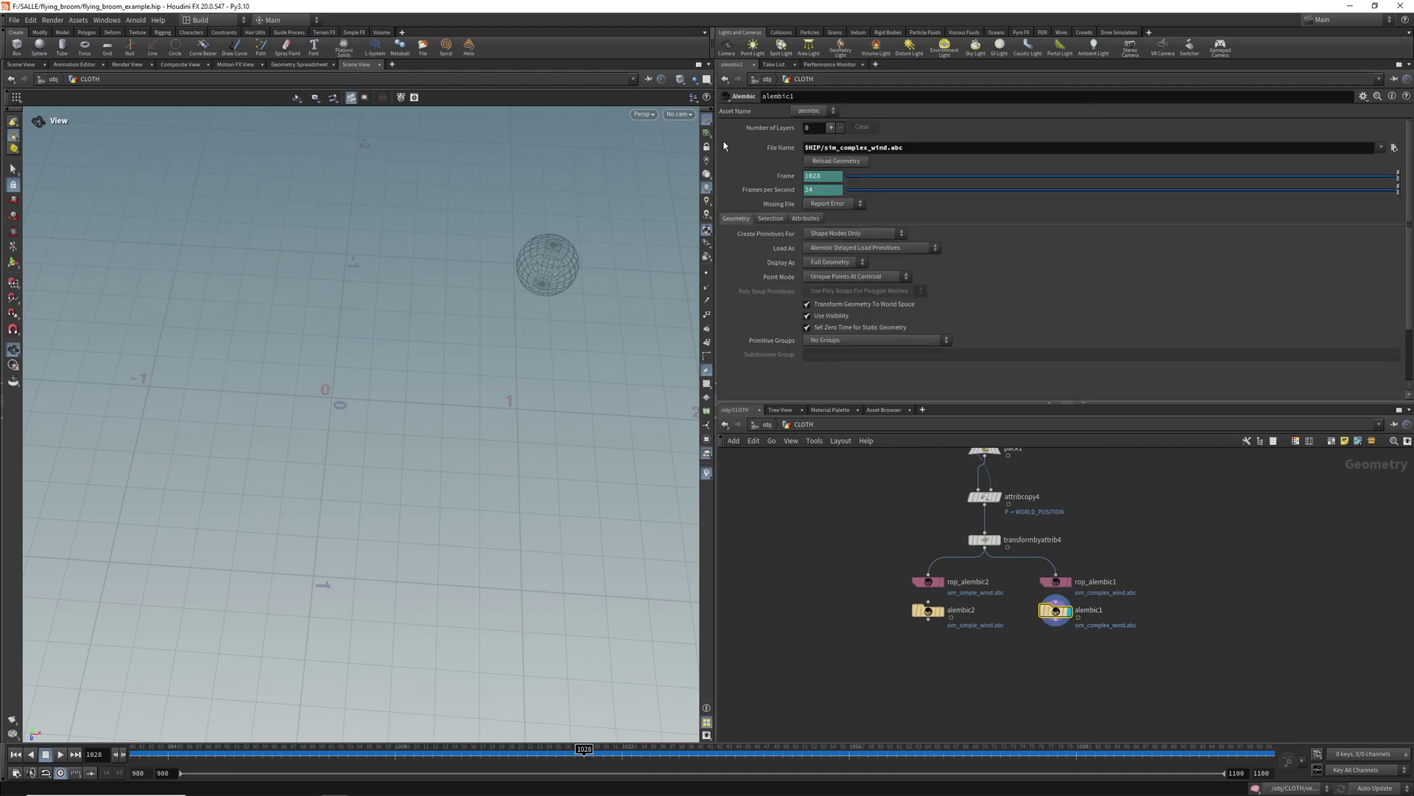
left_click(687, 167)
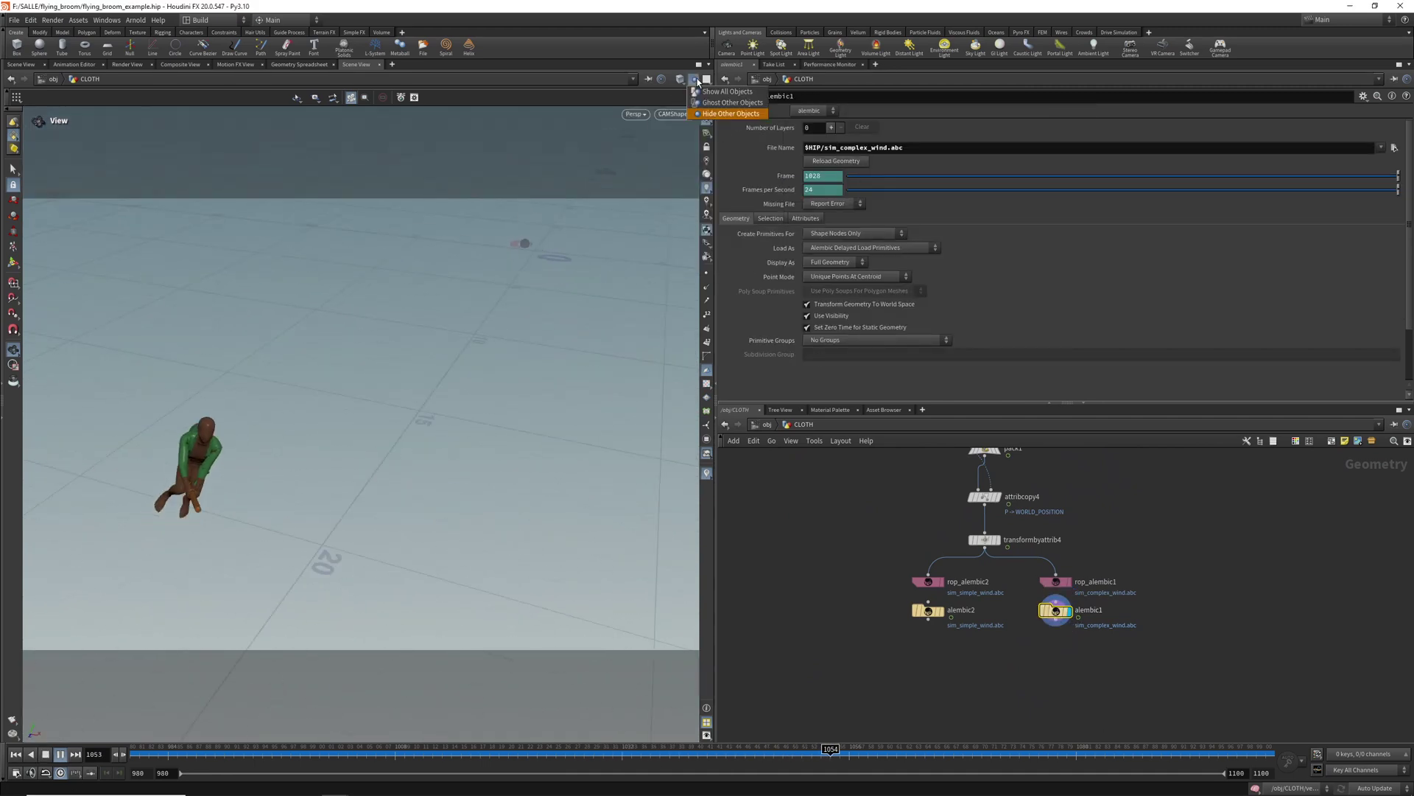
left_click(727, 91)
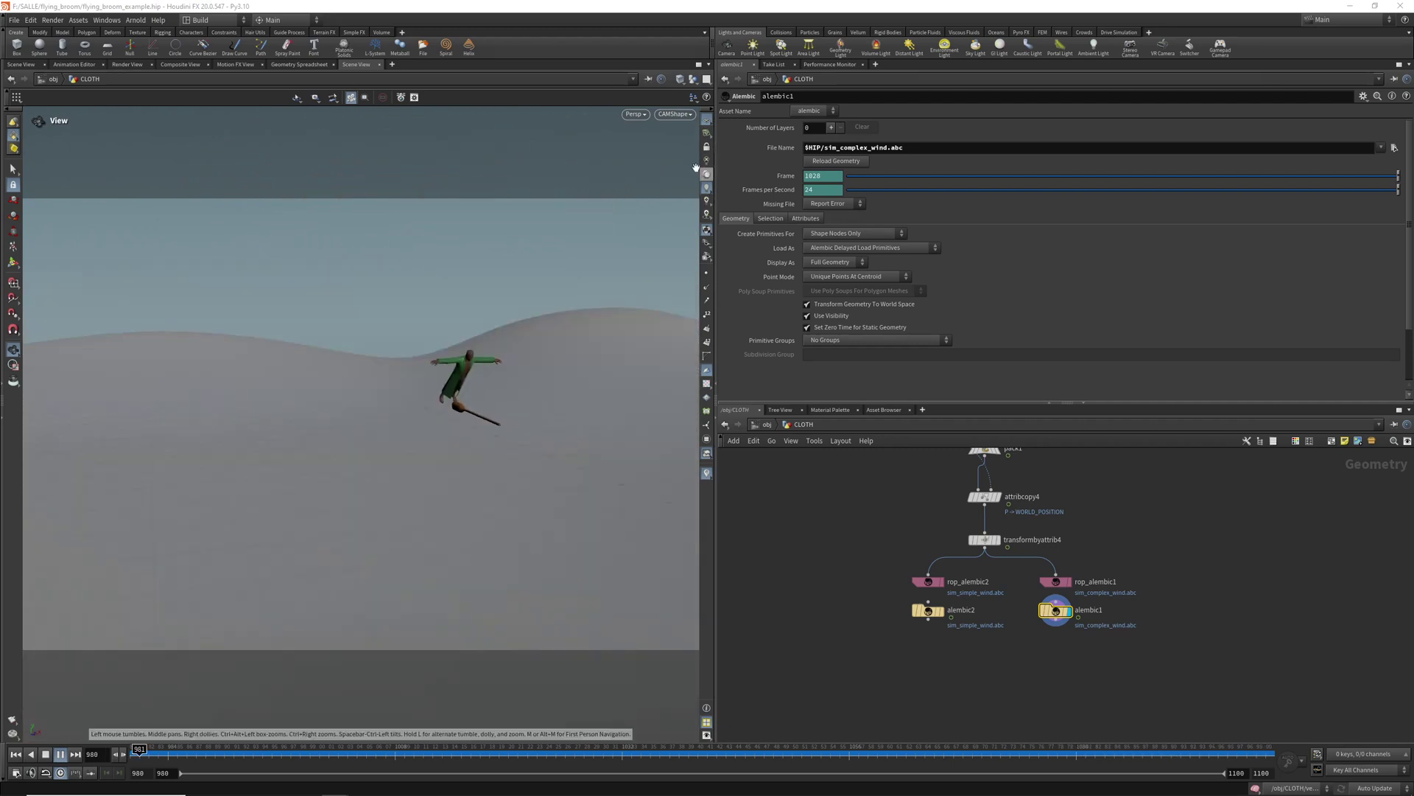